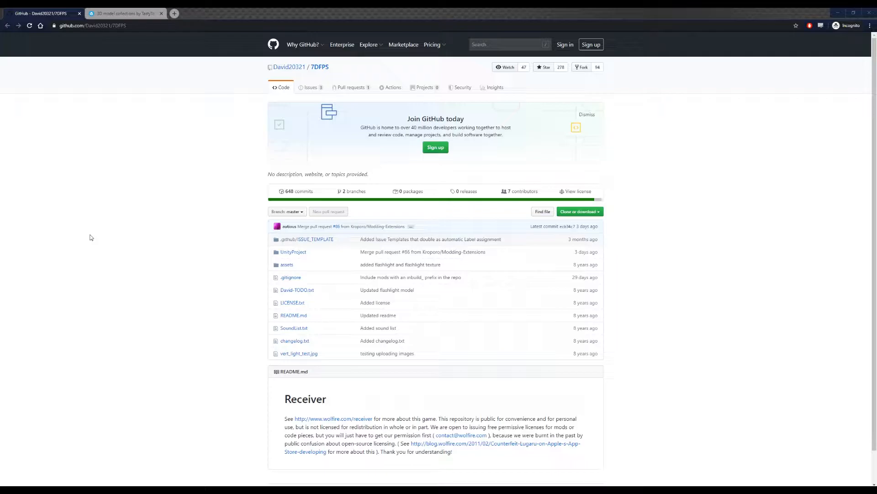
# Switch to the Sketchfab collections page, open the Low-Poly Pistols collection and accept the cookie notice.
pyautogui.click(124, 13)
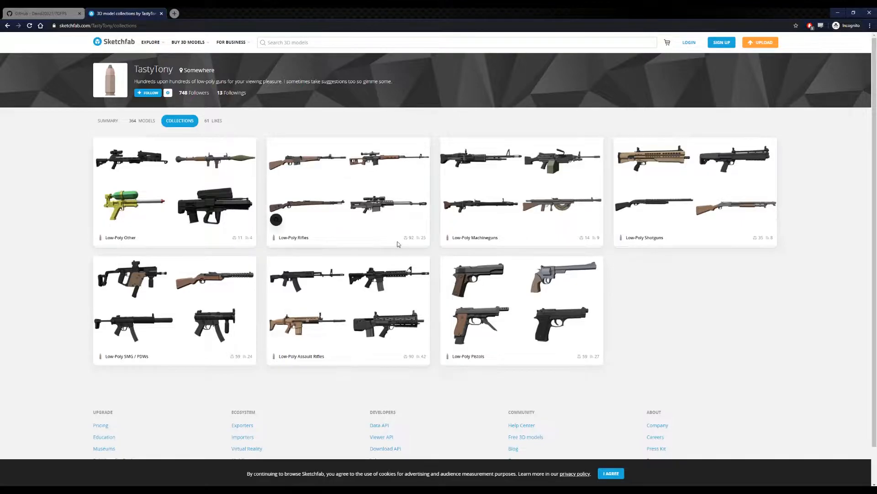
pyautogui.click(475, 320)
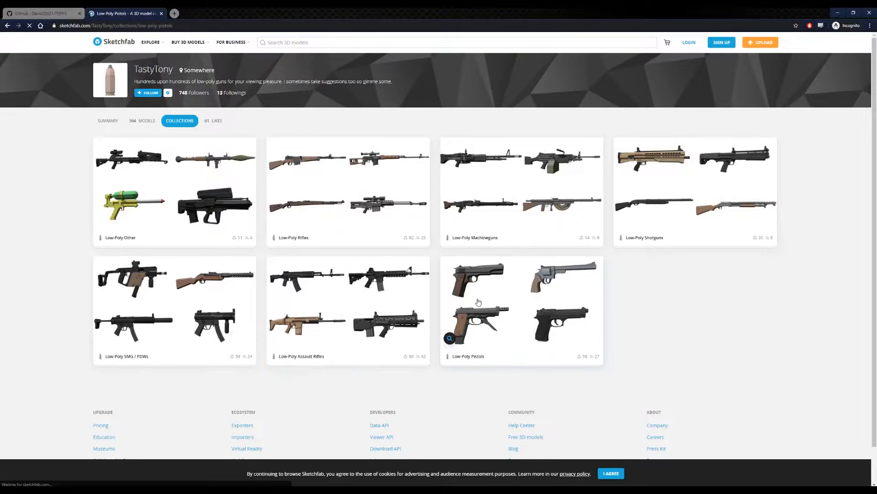
pyautogui.scroll(-4, 61, 245)
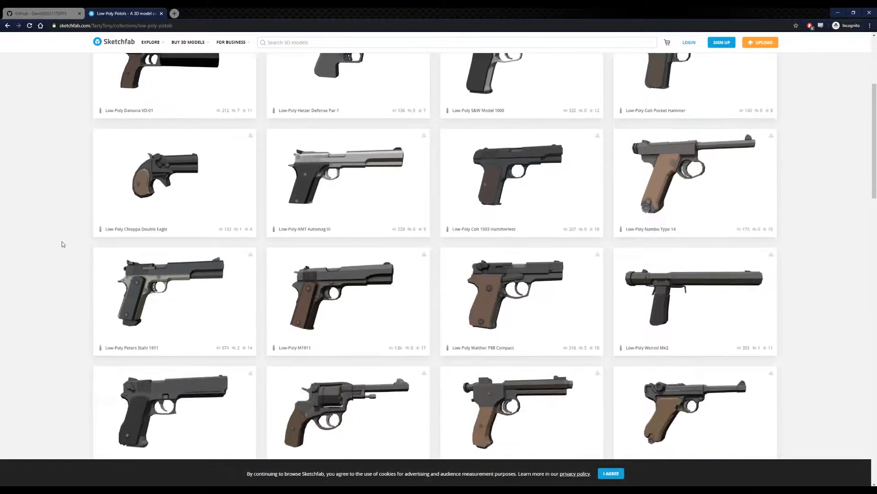
pyautogui.scroll(-1, 62, 244)
pyautogui.click(611, 473)
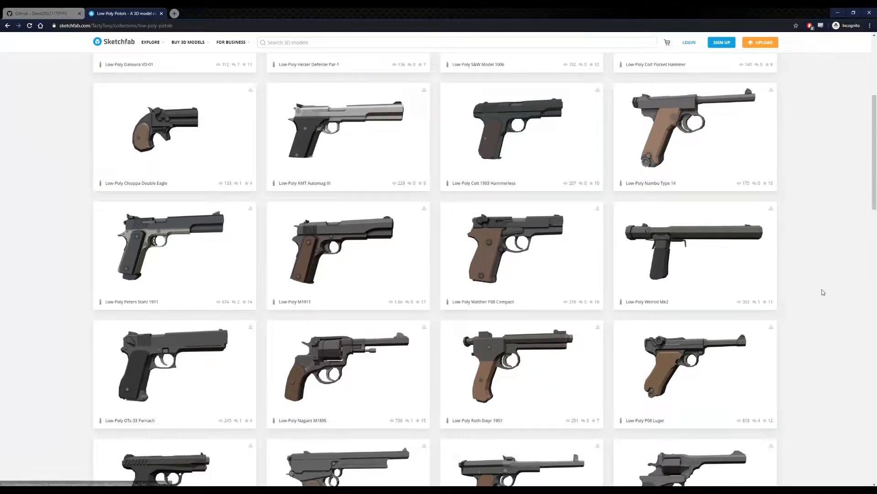
# Browse the Low-Poly Pistols collection for a pistol model suited to the mod, and return to the start of the list.
pyautogui.scroll(-4, 823, 293)
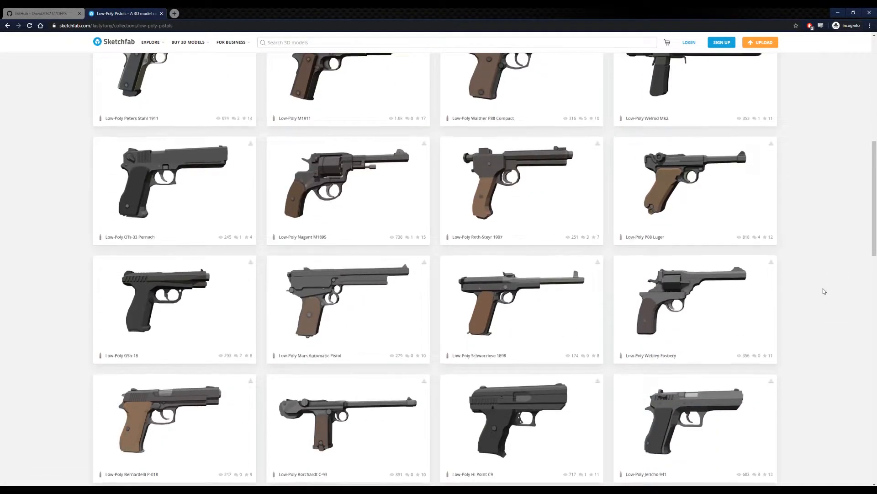
pyautogui.scroll(-2, 824, 291)
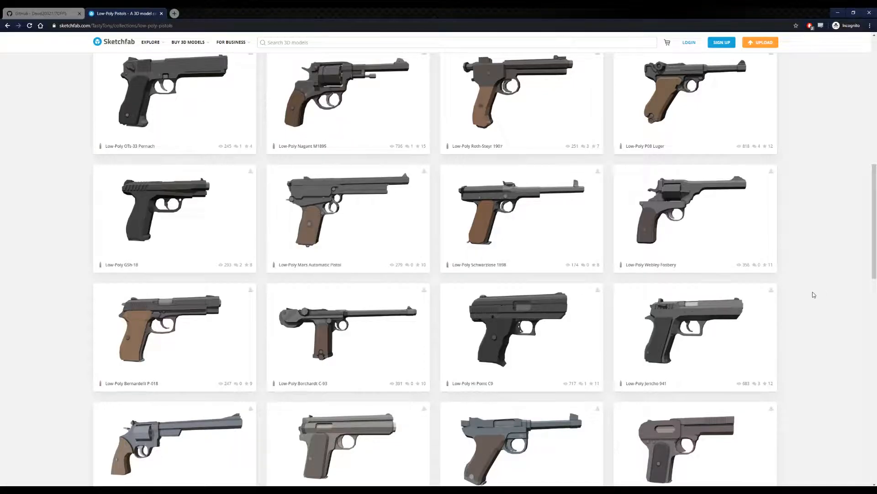
pyautogui.scroll(-3, 812, 293)
pyautogui.scroll(-8, 813, 296)
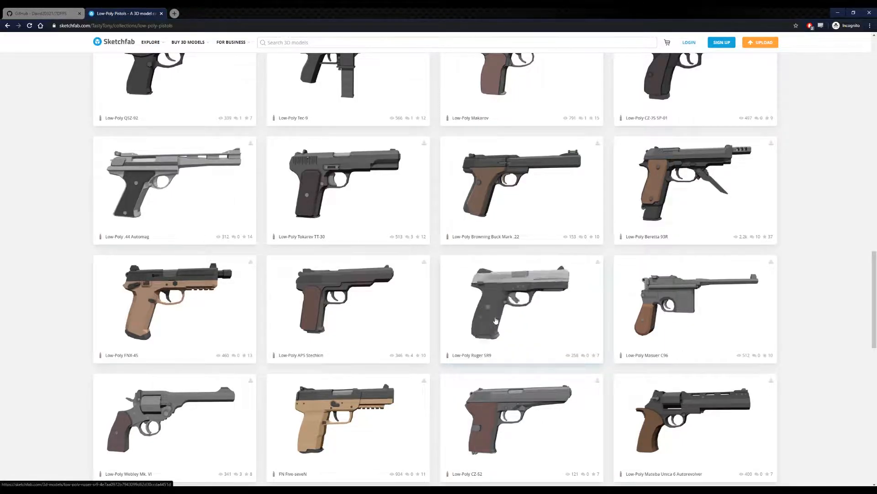
pyautogui.scroll(-1, 804, 297)
pyautogui.scroll(-5, 804, 297)
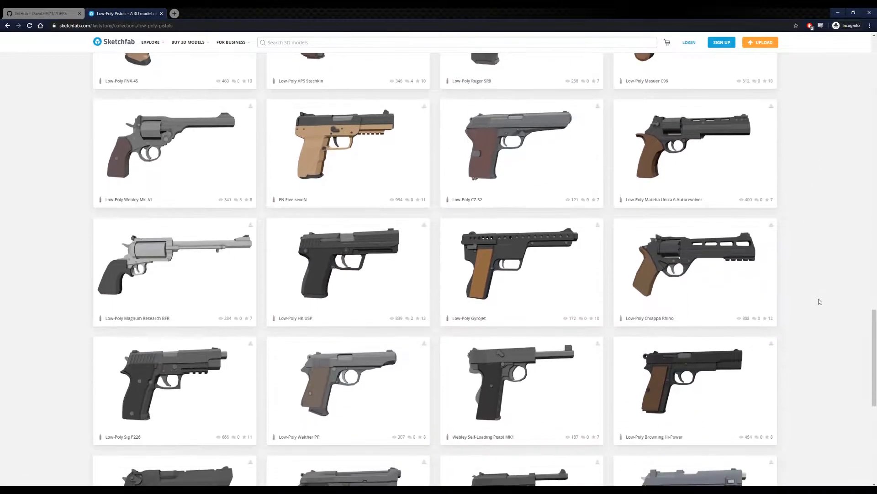
pyautogui.scroll(-1, 805, 300)
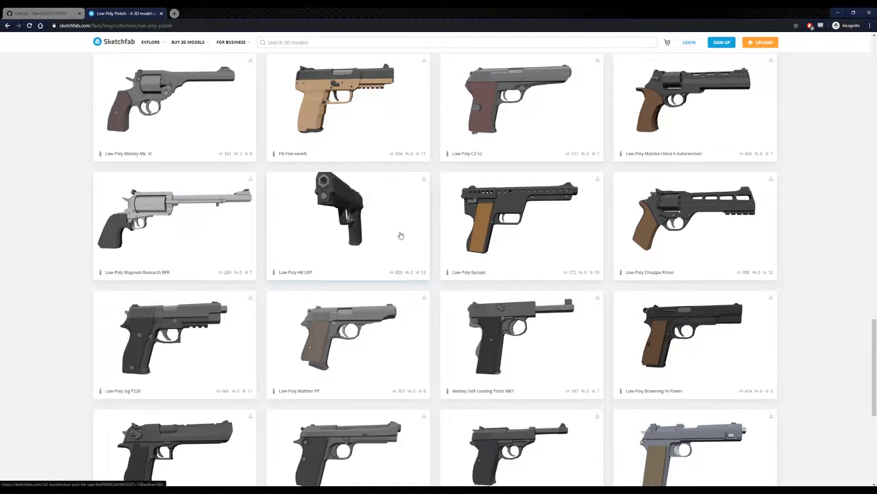
pyautogui.scroll(3, 335, 229)
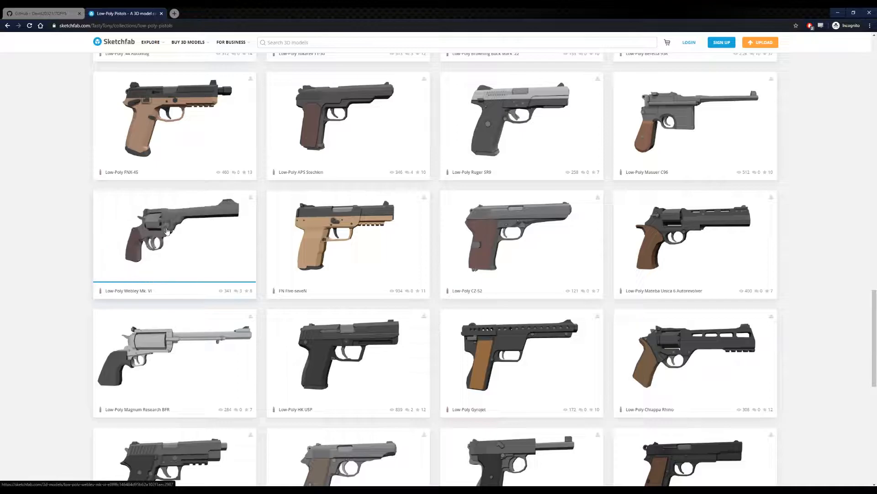
pyautogui.scroll(4, 301, 250)
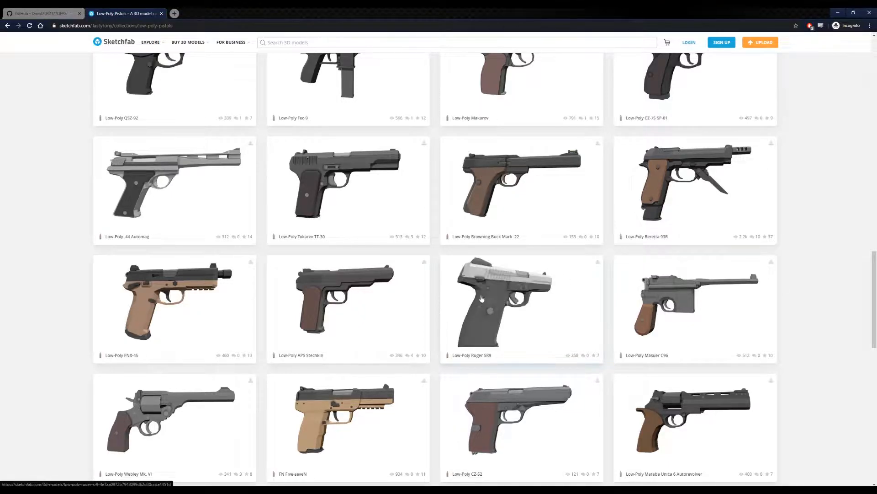
pyautogui.scroll(12, 463, 297)
pyautogui.scroll(15, 480, 310)
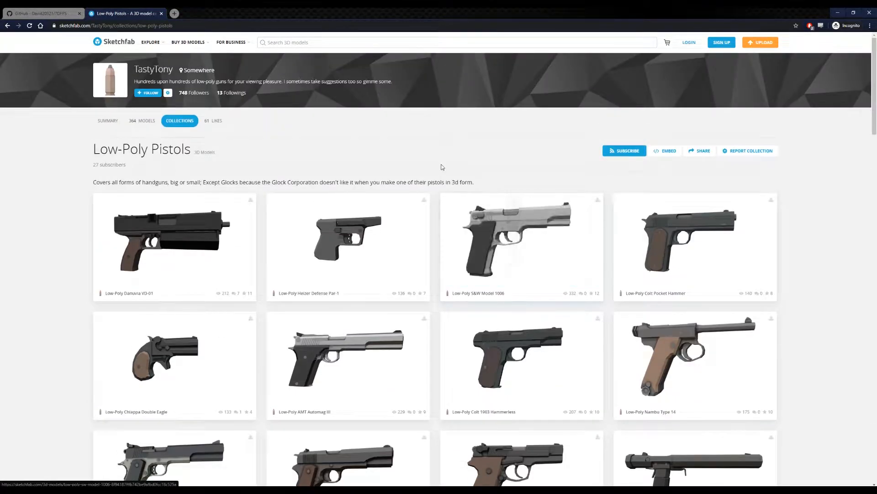
# Switch to the 7DFPS repository on GitHub and show its clone and ZIP download options.
pyautogui.click(41, 13)
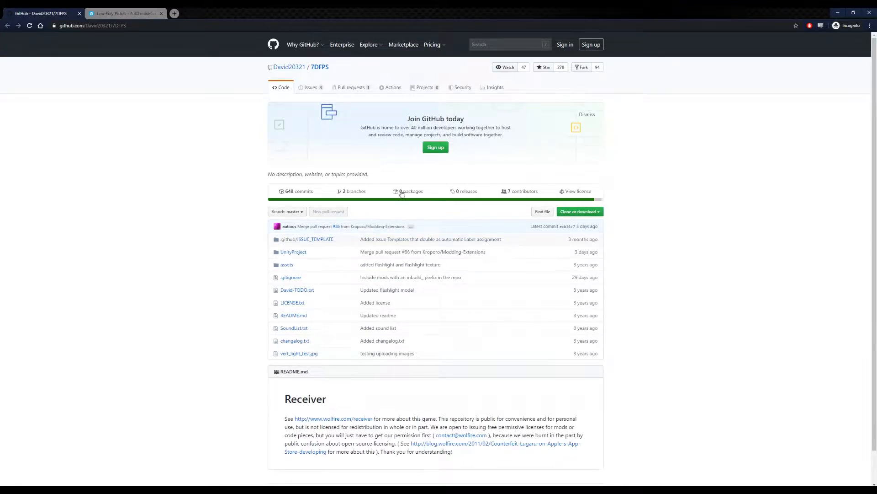
pyautogui.click(580, 211)
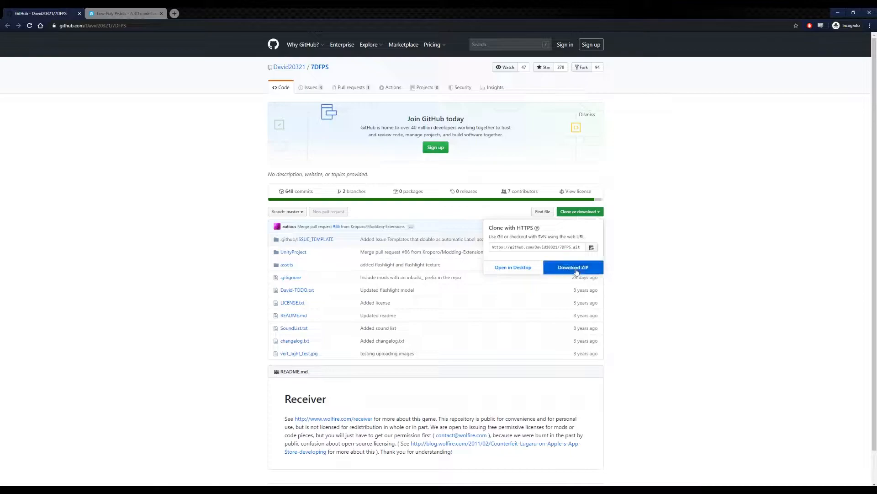
pyautogui.click(582, 283)
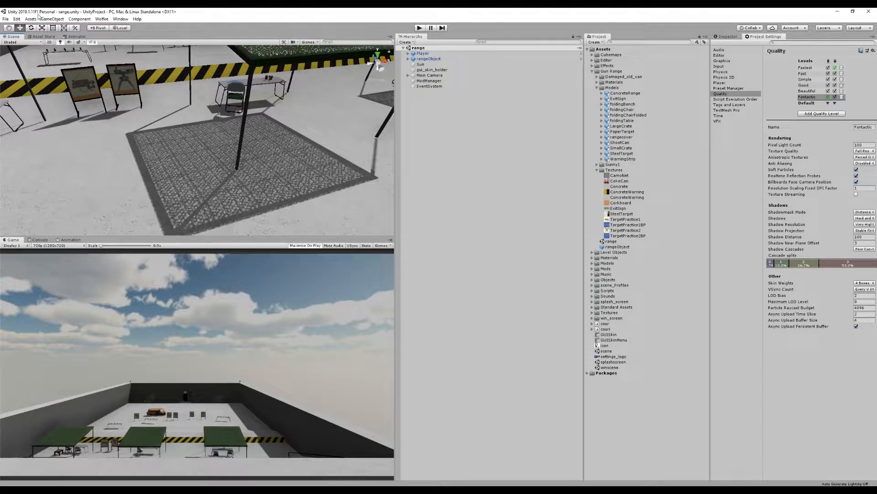
# Switch to the Unity project, select the range scene asset, and collapse the Textures, Models and Gun Range asset folders.
pyautogui.moveTo(172, 139); pyautogui.dragTo(561, 76, button='right')
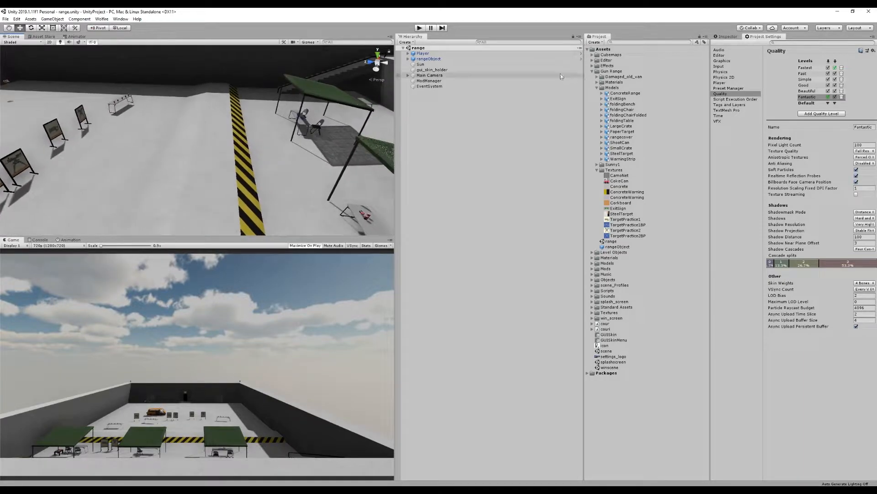
pyautogui.click(593, 71)
pyautogui.click(593, 71)
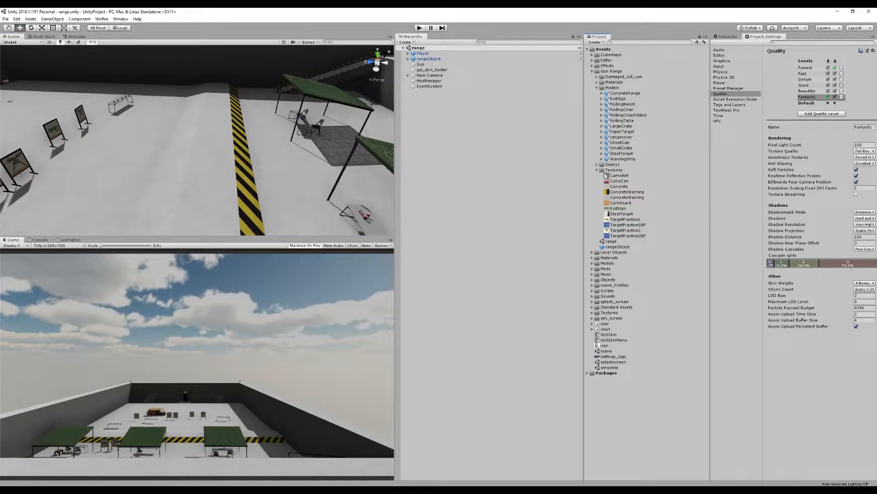
pyautogui.click(597, 171)
pyautogui.click(607, 177)
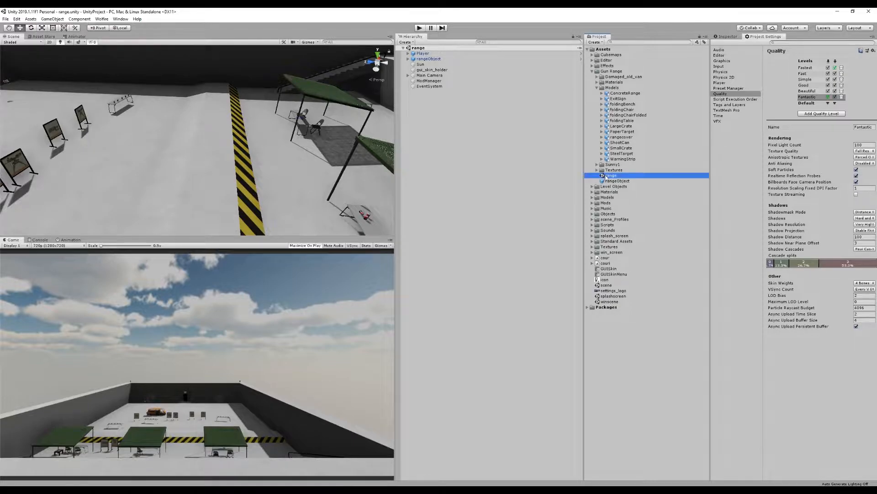
pyautogui.click(597, 88)
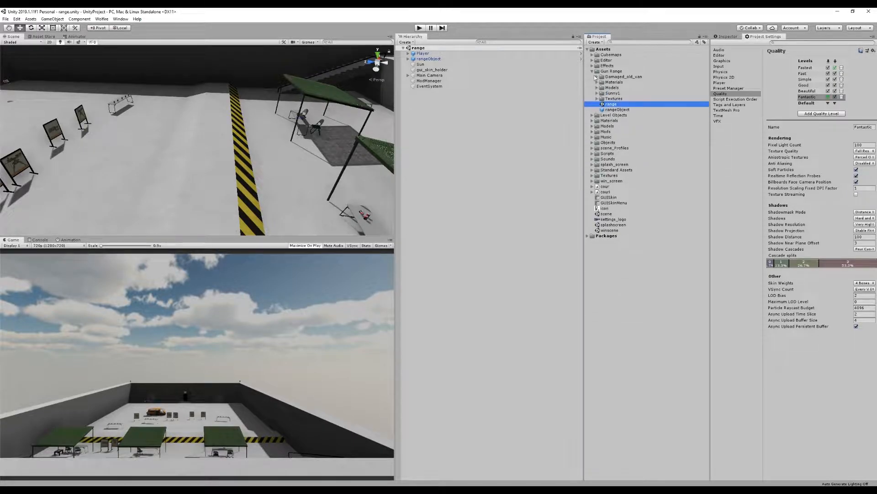
pyautogui.click(592, 72)
pyautogui.moveTo(356, 137); pyautogui.dragTo(140, 156, button='right')
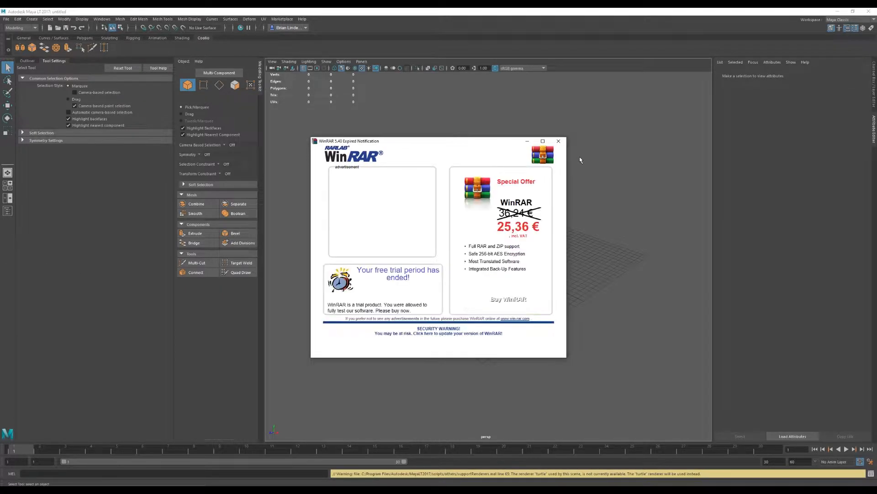
# Switch to Maya LT, dismiss the WinRAR notification and the app prompt, and import the downloaded pistol model into the empty scene.
pyautogui.click(559, 142)
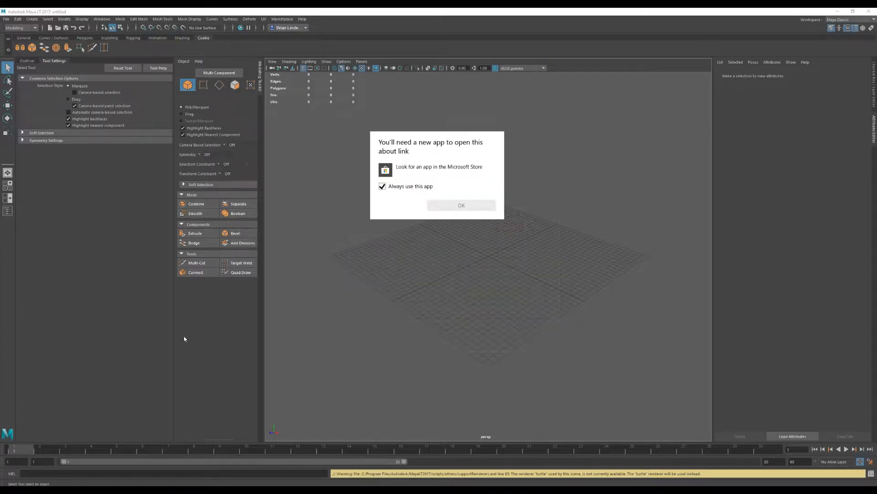
pyautogui.click(433, 240)
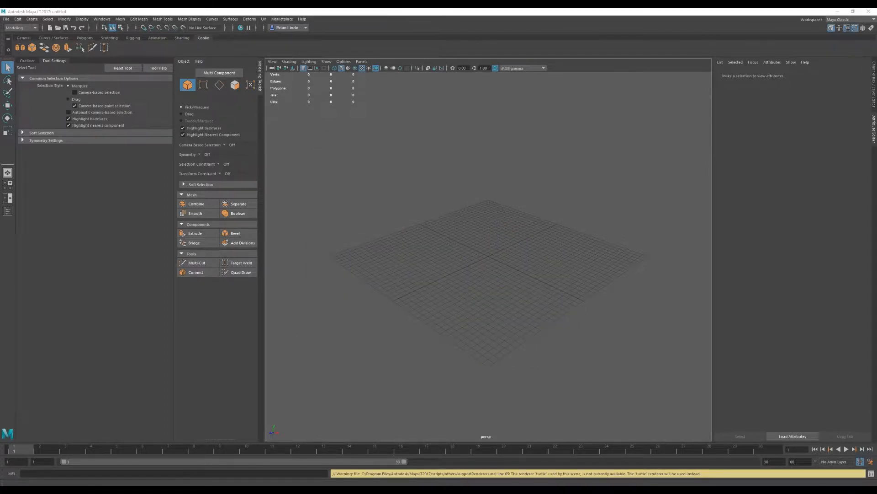
pyautogui.moveTo(69, 287); pyautogui.dragTo(605, 172)
pyautogui.scroll(-5, 479, 305)
pyautogui.scroll(-8, 479, 308)
pyautogui.scroll(5, 480, 308)
pyautogui.scroll(-5, 531, 293)
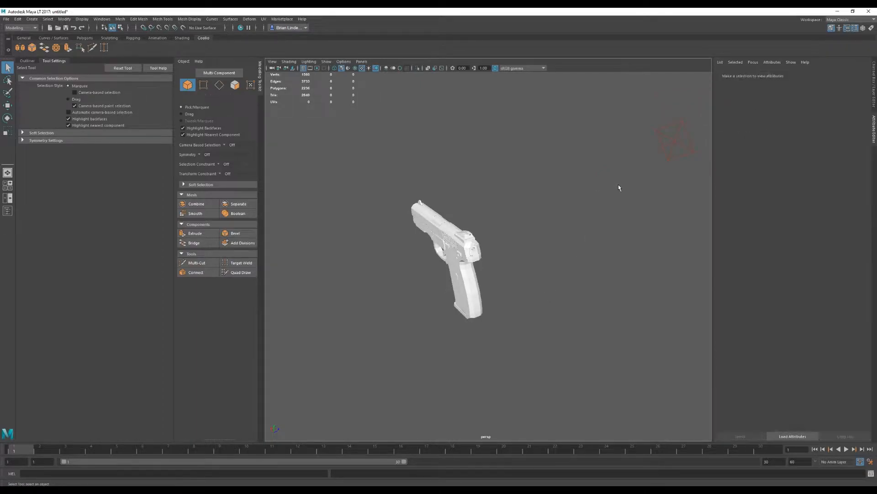
# Select all parts of the imported pistol and assign them the phong1 material in the Hypershade.
pyautogui.keyDown('alt'); pyautogui.moveTo(512, 281); pyautogui.dragTo(462, 270); pyautogui.keyUp('alt')
pyautogui.scroll(6, 468, 273)
pyautogui.keyDown('alt'); pyautogui.moveTo(461, 270); pyautogui.dragTo(459, 291, button='middle'); pyautogui.keyUp('alt')
pyautogui.keyDown('alt'); pyautogui.moveTo(460, 291); pyautogui.dragTo(582, 287); pyautogui.keyUp('alt')
pyautogui.keyDown('alt'); pyautogui.moveTo(583, 287); pyautogui.dragTo(531, 276, button='right'); pyautogui.keyUp('alt')
pyautogui.keyDown('alt'); pyautogui.moveTo(530, 276); pyautogui.dragTo(519, 289); pyautogui.keyUp('alt')
pyautogui.moveTo(300, 175); pyautogui.dragTo(685, 411)
pyautogui.click(101, 19)
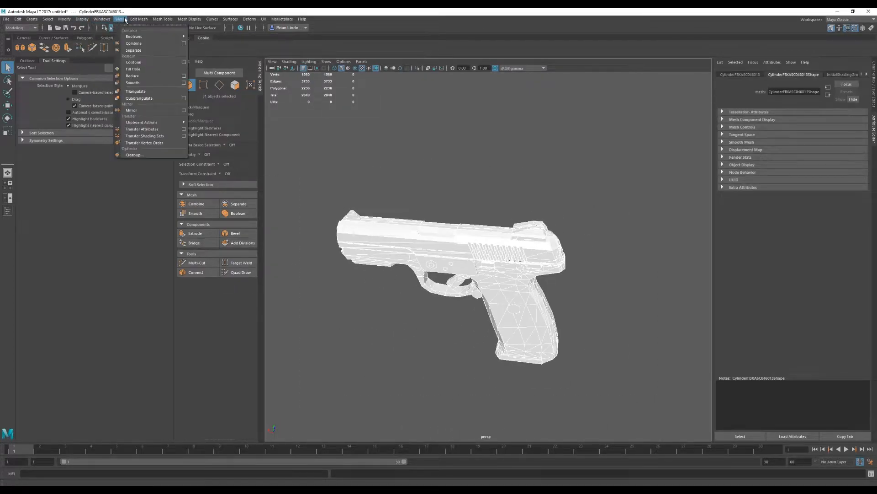
pyautogui.click(27, 20)
pyautogui.click(102, 20)
pyautogui.moveTo(121, 65)
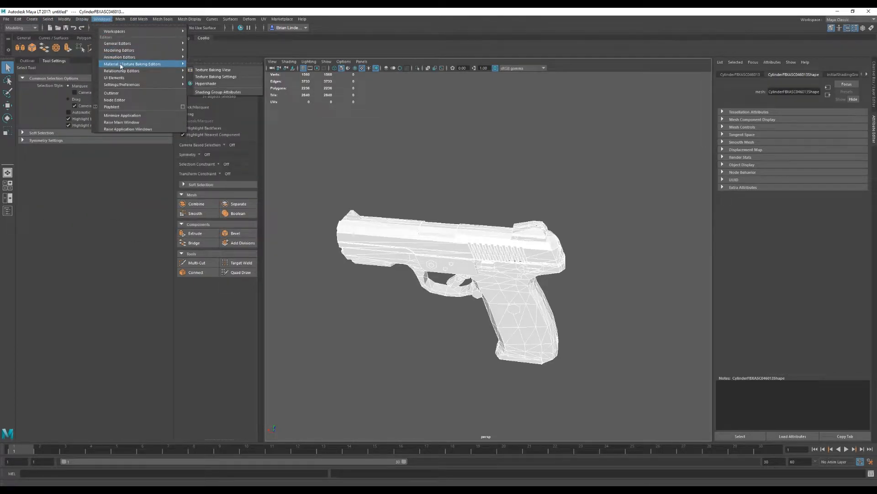
pyautogui.click(206, 84)
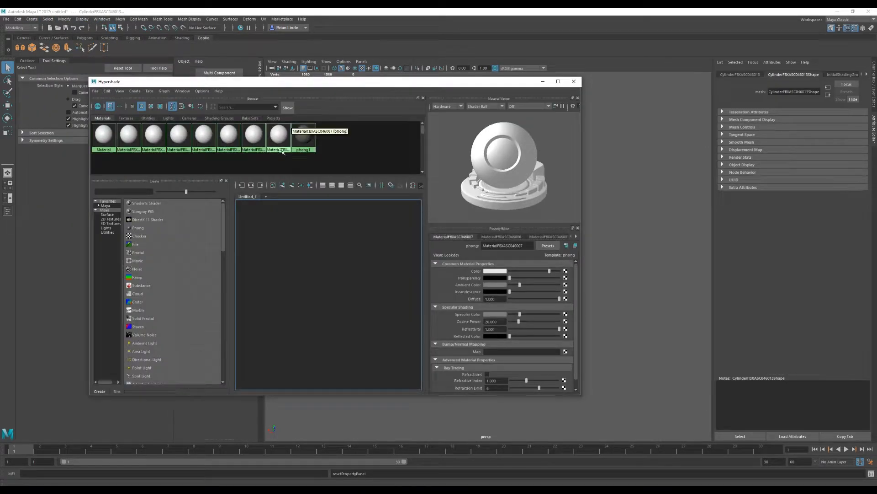
pyautogui.rightClick(308, 139)
pyautogui.click(308, 121)
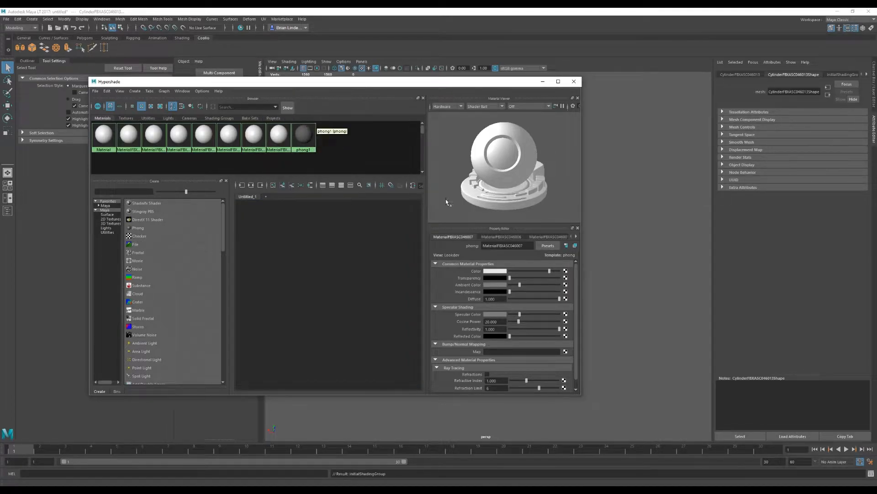
pyautogui.moveTo(429, 87); pyautogui.dragTo(477, 87)
pyautogui.click(622, 82)
pyautogui.click(611, 328)
# Examine how the pistol is split into separate meshes, selecting the grip frame and viewing the model from several sides.
pyautogui.keyDown('alt'); pyautogui.moveTo(611, 328); pyautogui.dragTo(402, 283); pyautogui.keyUp('alt')
pyautogui.keyDown('alt'); pyautogui.moveTo(461, 282); pyautogui.dragTo(438, 249, button='middle'); pyautogui.keyUp('alt')
pyautogui.keyDown('alt'); pyautogui.moveTo(438, 249); pyautogui.dragTo(380, 339); pyautogui.keyUp('alt')
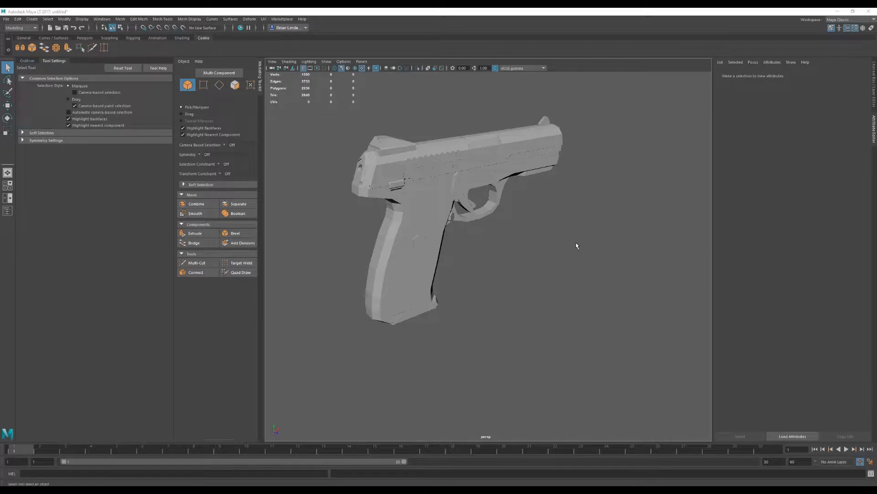
pyautogui.click(446, 249)
pyautogui.keyDown('alt'); pyautogui.moveTo(436, 258); pyautogui.dragTo(464, 262); pyautogui.keyUp('alt')
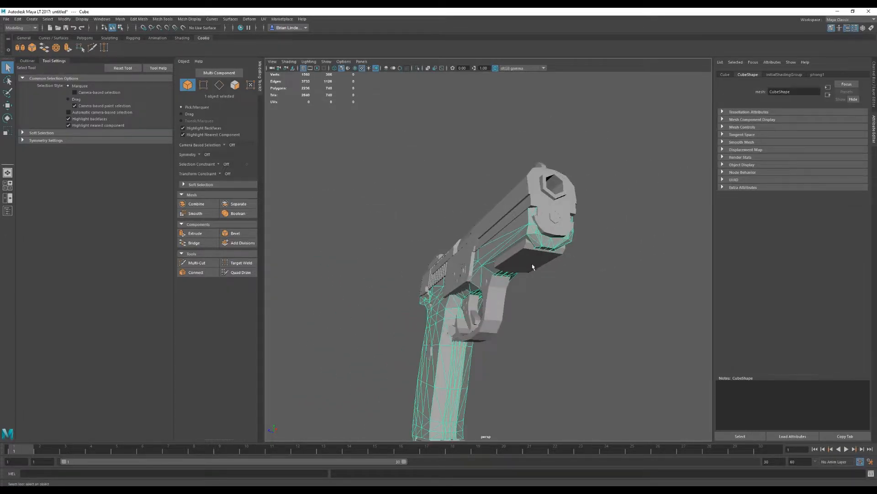
pyautogui.keyDown('alt'); pyautogui.moveTo(517, 255); pyautogui.dragTo(511, 280); pyautogui.keyUp('alt')
pyautogui.click(564, 253)
pyautogui.keyDown('alt'); pyautogui.moveTo(511, 280); pyautogui.dragTo(479, 277, button='middle'); pyautogui.keyUp('alt')
pyautogui.scroll(-3, 480, 277)
pyautogui.moveTo(480, 277)
pyautogui.keyDown('alt'); pyautogui.mouseDown()
pyautogui.moveTo(412, 268)
pyautogui.moveTo(489, 273)
pyautogui.mouseUp(); pyautogui.keyUp('alt')
pyautogui.scroll(-2, 509, 271)
pyautogui.keyDown('alt'); pyautogui.moveTo(588, 299); pyautogui.dragTo(414, 265); pyautogui.keyUp('alt')
# Move the barrel block in the slide's ejection port vertically along its Z axis to about 190.4.
pyautogui.click(514, 227)
pyautogui.scroll(3, 519, 232)
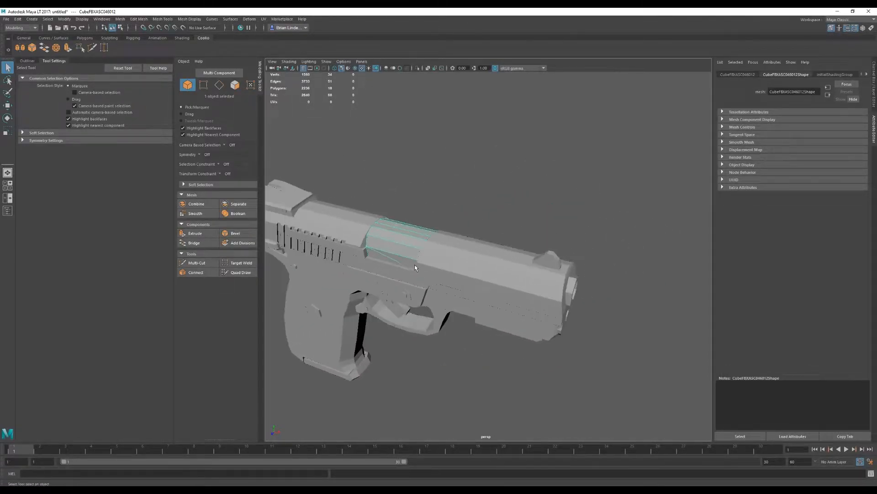
pyautogui.scroll(3, 414, 265)
pyautogui.keyDown('alt'); pyautogui.moveTo(414, 265); pyautogui.dragTo(440, 234, button='middle'); pyautogui.keyUp('alt')
pyautogui.scroll(4, 496, 206)
pyautogui.press('w')
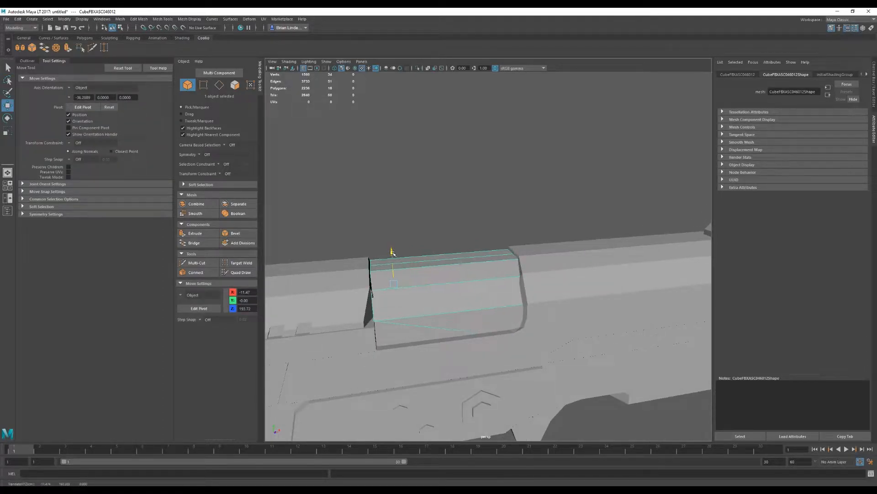
pyautogui.keyDown('alt'); pyautogui.moveTo(393, 252); pyautogui.dragTo(468, 260); pyautogui.keyUp('alt')
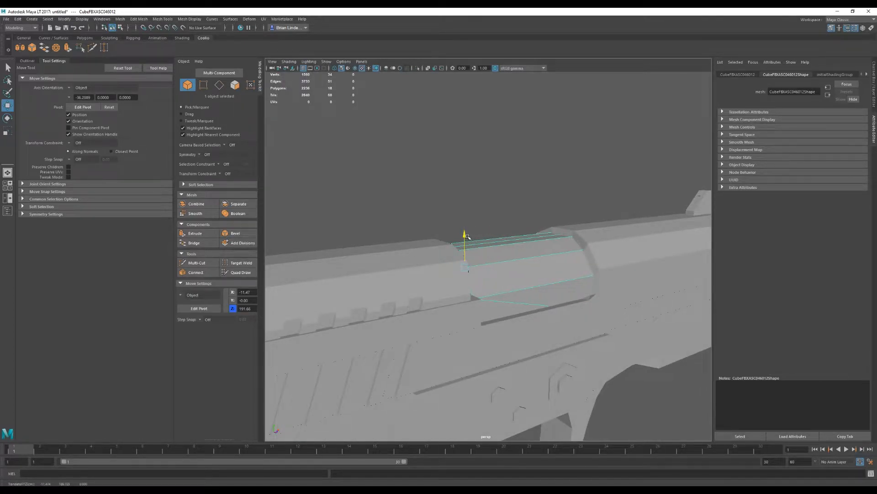
pyautogui.keyDown('alt'); pyautogui.moveTo(466, 236); pyautogui.dragTo(438, 251); pyautogui.keyUp('alt')
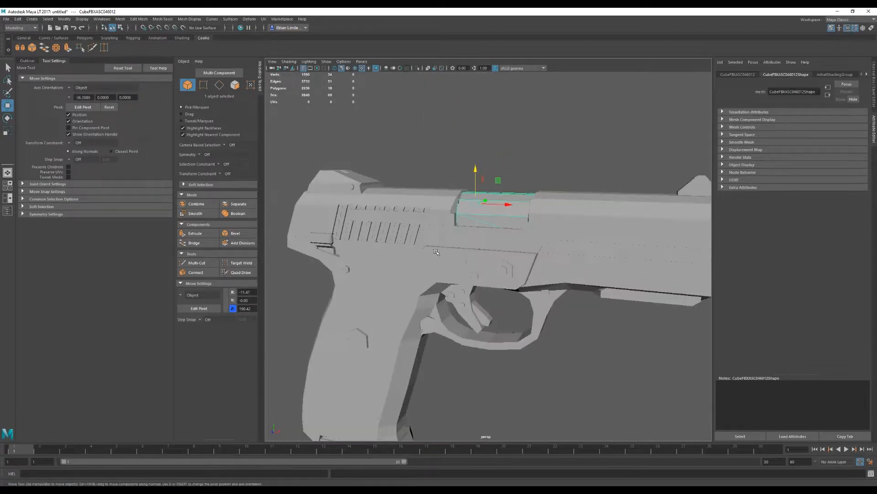
# Examine the slide and the small cylinder set into its rear end, selecting each to check how they are separated.
pyautogui.keyDown('alt'); pyautogui.moveTo(354, 261); pyautogui.dragTo(452, 298); pyautogui.keyUp('alt')
pyautogui.click(351, 237)
pyautogui.keyDown('alt'); pyautogui.moveTo(480, 250); pyautogui.dragTo(485, 264); pyautogui.keyUp('alt')
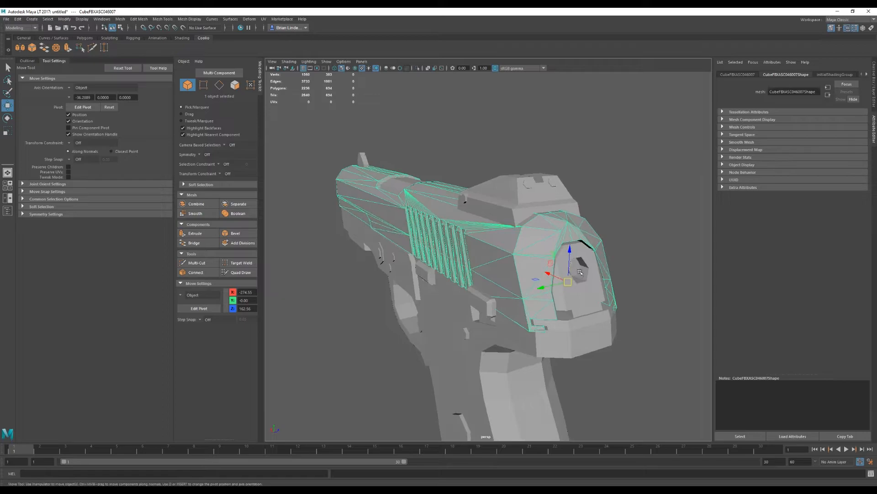
pyautogui.keyDown('alt'); pyautogui.moveTo(577, 269); pyautogui.dragTo(547, 286); pyautogui.keyUp('alt')
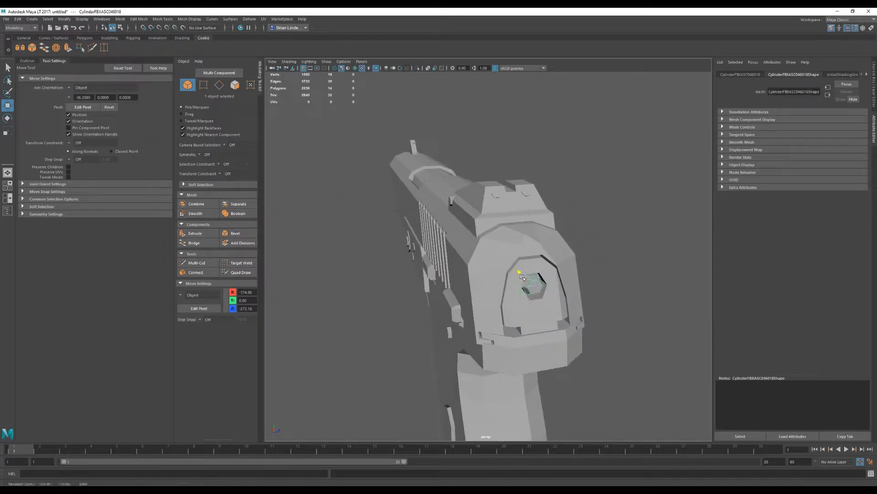
pyautogui.keyDown('alt'); pyautogui.moveTo(511, 342); pyautogui.dragTo(635, 377); pyautogui.keyUp('alt')
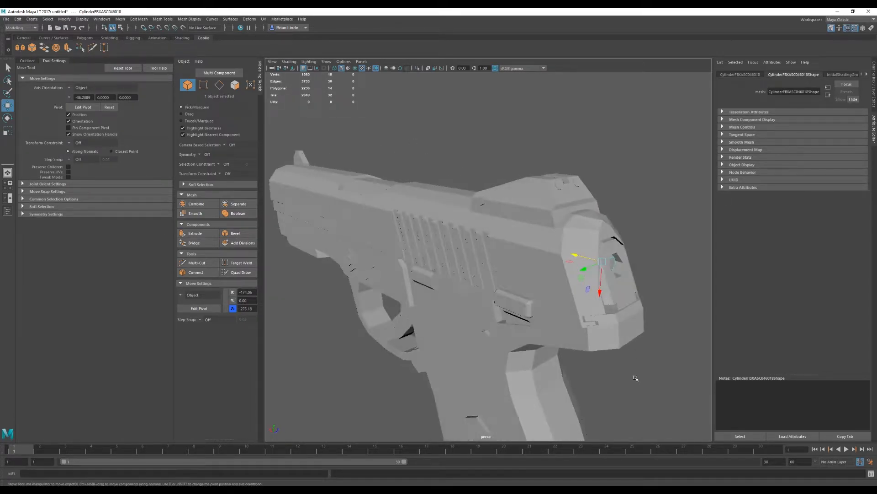
pyautogui.keyDown('alt'); pyautogui.moveTo(630, 334); pyautogui.dragTo(502, 271); pyautogui.keyUp('alt')
# Select the rear sight with its small cylinders and the slide, and combine them into one mesh.
pyautogui.click(606, 347)
pyautogui.click(525, 283)
pyautogui.scroll(3, 503, 271)
pyautogui.keyDown('alt'); pyautogui.moveTo(440, 236); pyautogui.dragTo(481, 215); pyautogui.keyUp('alt')
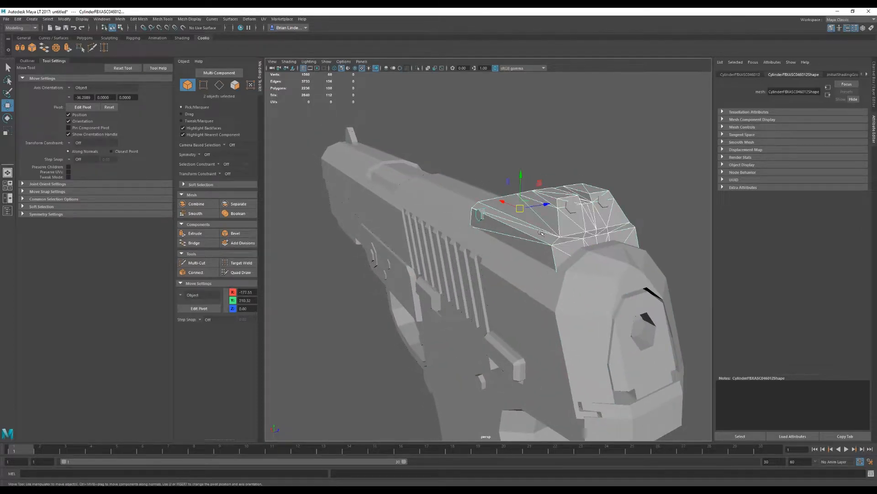
pyautogui.keyDown('alt'); pyautogui.moveTo(574, 207); pyautogui.dragTo(446, 301); pyautogui.keyUp('alt')
pyautogui.keyDown('shift'); pyautogui.click(446, 301); pyautogui.keyUp('shift')
pyautogui.click(120, 19)
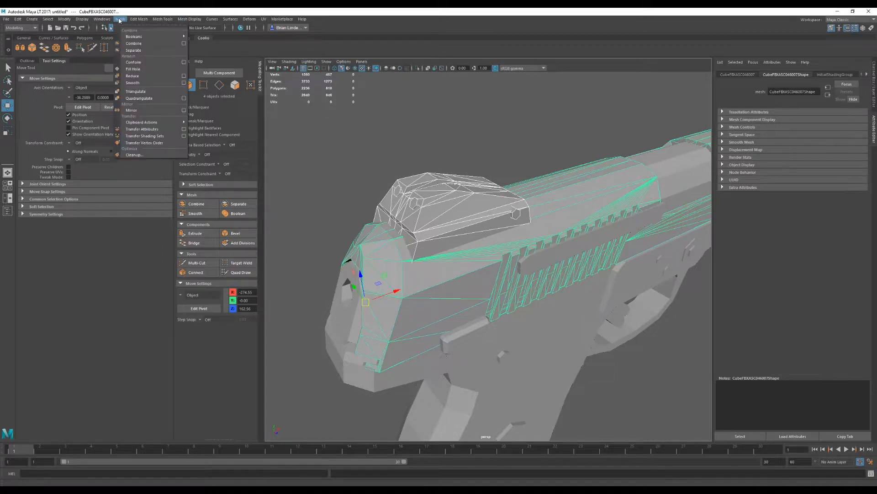
pyautogui.click(135, 44)
# Combine the long bar along the slide's serrations with the slide mesh.
pyautogui.keyDown('alt'); pyautogui.moveTo(476, 270); pyautogui.dragTo(426, 188); pyautogui.keyUp('alt')
pyautogui.scroll(-5, 590, 249)
pyautogui.scroll(5, 446, 222)
pyautogui.keyDown('alt'); pyautogui.moveTo(425, 187); pyautogui.dragTo(473, 231, button='right'); pyautogui.keyUp('alt')
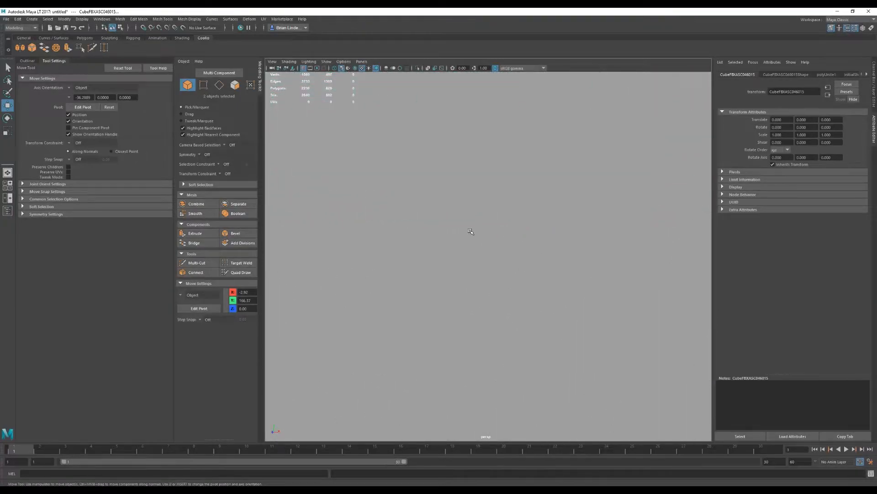
pyautogui.keyDown('alt'); pyautogui.moveTo(482, 191); pyautogui.dragTo(503, 192, button='right'); pyautogui.keyUp('alt')
pyautogui.keyDown('alt'); pyautogui.moveTo(502, 192); pyautogui.dragTo(434, 215); pyautogui.keyUp('alt')
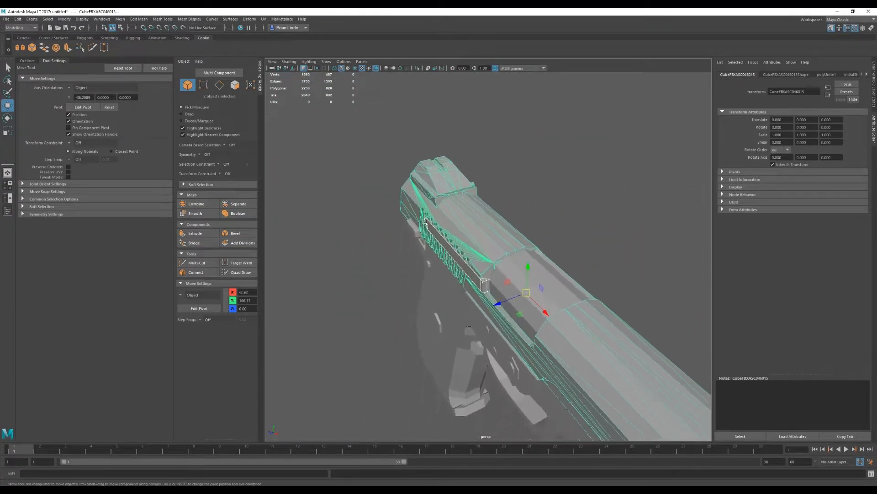
pyautogui.keyDown('alt'); pyautogui.moveTo(419, 213); pyautogui.dragTo(433, 222, button='right'); pyautogui.keyUp('alt')
pyautogui.keyDown('alt'); pyautogui.moveTo(433, 223); pyautogui.dragTo(453, 227, button='middle'); pyautogui.keyUp('alt')
pyautogui.keyDown('alt'); pyautogui.moveTo(454, 227); pyautogui.dragTo(576, 207); pyautogui.keyUp('alt')
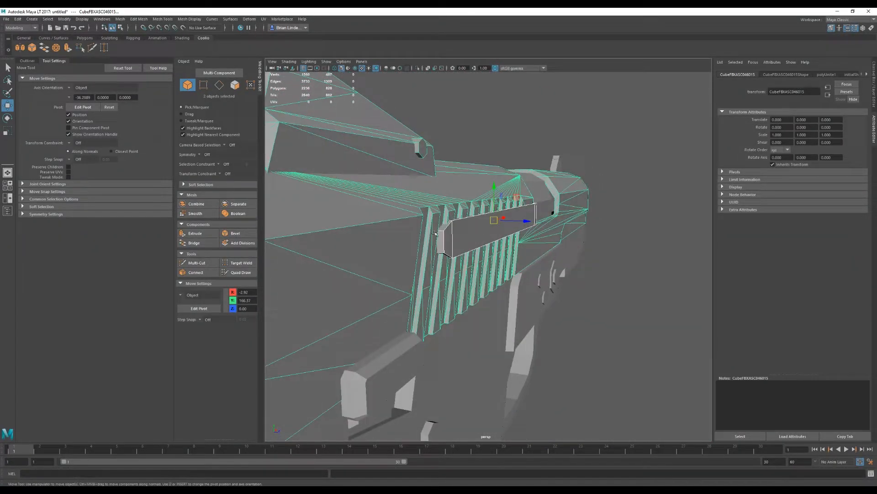
pyautogui.keyDown('alt'); pyautogui.moveTo(490, 259); pyautogui.dragTo(409, 248); pyautogui.keyUp('alt')
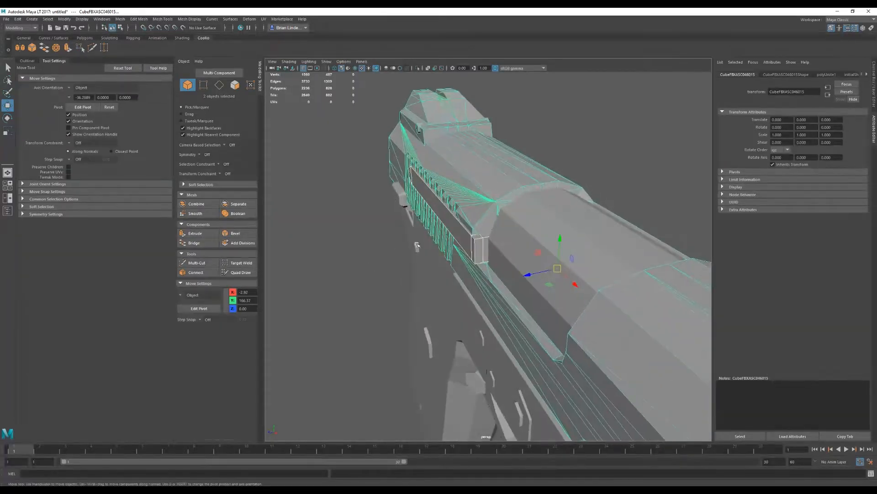
pyautogui.click(120, 20)
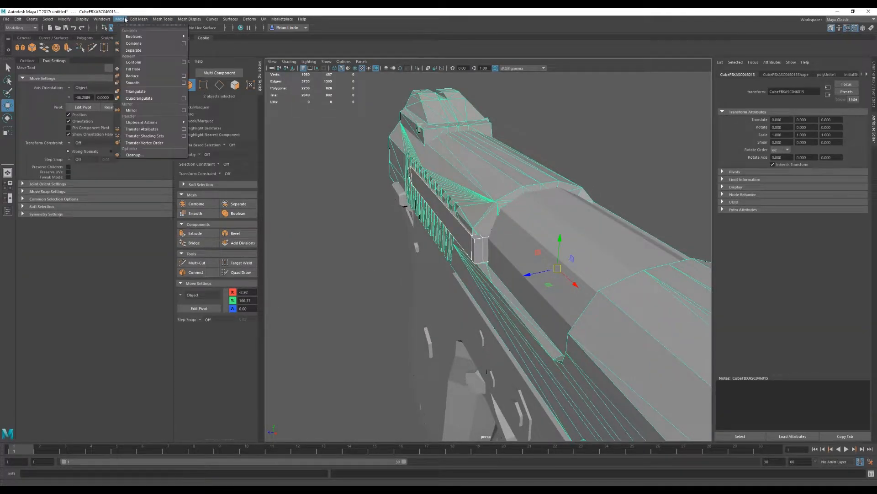
pyautogui.click(129, 44)
# Add the front sight to the selected slide and combine them into a single mesh.
pyautogui.keyDown('alt'); pyautogui.moveTo(457, 206); pyautogui.dragTo(498, 199); pyautogui.keyUp('alt')
pyautogui.keyDown('alt'); pyautogui.moveTo(498, 200); pyautogui.dragTo(419, 200, button='right'); pyautogui.keyUp('alt')
pyautogui.keyDown('alt'); pyautogui.moveTo(419, 200); pyautogui.dragTo(530, 222); pyautogui.keyUp('alt')
pyautogui.keyDown('alt'); pyautogui.moveTo(530, 221); pyautogui.dragTo(558, 223, button='right'); pyautogui.keyUp('alt')
pyautogui.keyDown('alt'); pyautogui.moveTo(402, 213); pyautogui.dragTo(480, 251); pyautogui.keyUp('alt')
pyautogui.keyDown('alt'); pyautogui.moveTo(479, 251); pyautogui.dragTo(433, 187, button='middle'); pyautogui.keyUp('alt')
pyautogui.keyDown('alt'); pyautogui.moveTo(514, 183); pyautogui.dragTo(474, 198); pyautogui.keyUp('alt')
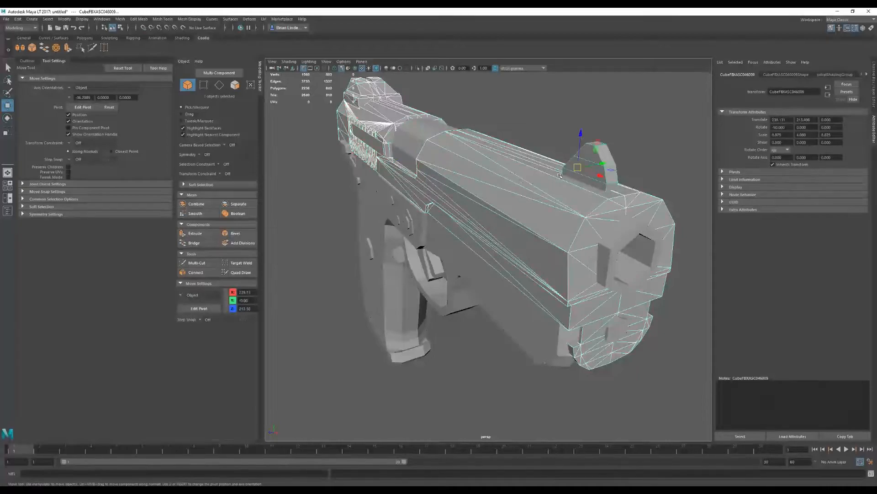
pyautogui.click(120, 19)
pyautogui.click(134, 44)
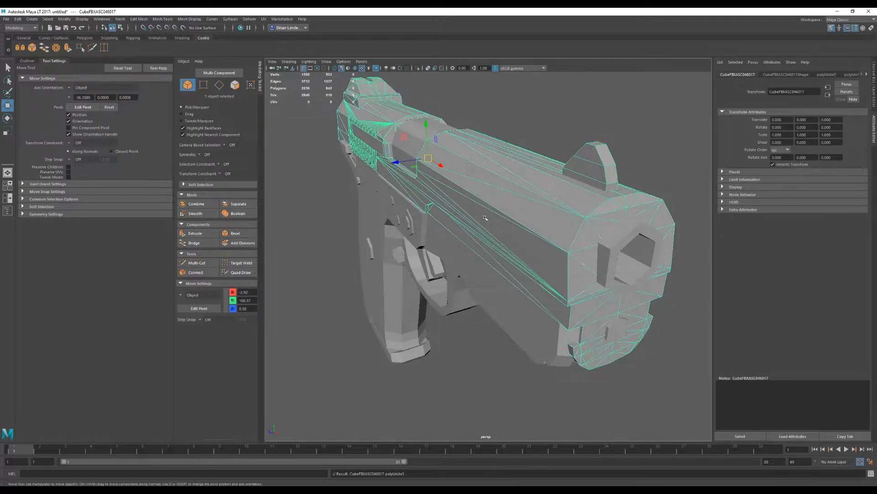
# Combine the remaining small part at the rear of the slide with the slide mesh.
pyautogui.keyDown('alt'); pyautogui.moveTo(506, 149); pyautogui.dragTo(530, 241); pyautogui.keyUp('alt')
pyautogui.scroll(3, 529, 241)
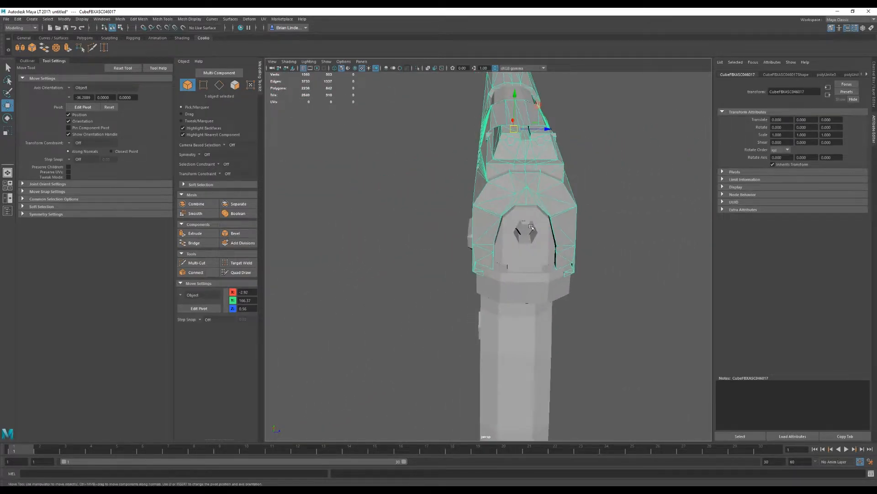
pyautogui.keyDown('alt'); pyautogui.moveTo(602, 272); pyautogui.dragTo(502, 260); pyautogui.keyUp('alt')
pyautogui.scroll(-5, 502, 261)
pyautogui.keyDown('alt'); pyautogui.moveTo(413, 233); pyautogui.dragTo(529, 164); pyautogui.keyUp('alt')
pyautogui.keyDown('alt'); pyautogui.moveTo(512, 315); pyautogui.dragTo(457, 285); pyautogui.keyUp('alt')
pyautogui.hotkey('ctrl', 'z')
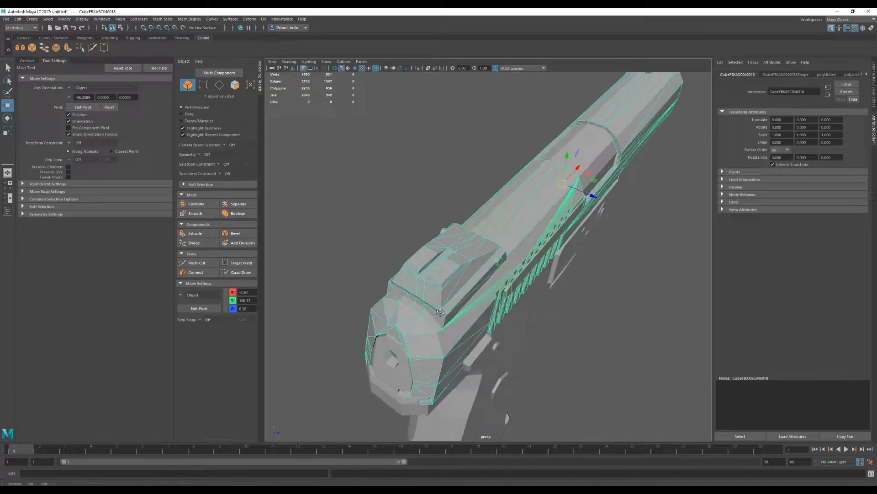
# Delete the stray small hexagonal cylinder near the rear of the slide.
pyautogui.keyDown('alt'); pyautogui.moveTo(468, 316); pyautogui.dragTo(392, 246); pyautogui.keyUp('alt')
pyautogui.keyDown('alt'); pyautogui.moveTo(358, 251); pyautogui.dragTo(411, 246, button='middle'); pyautogui.keyUp('alt')
pyautogui.press('Delete')
pyautogui.keyDown('alt'); pyautogui.moveTo(418, 244); pyautogui.dragTo(457, 207); pyautogui.keyUp('alt')
pyautogui.scroll(4, 397, 205)
# Inspect the slide around its rear serrations, selecting the connected faces of the main slide body.
pyautogui.click(396, 204)
pyautogui.scroll(3, 470, 208)
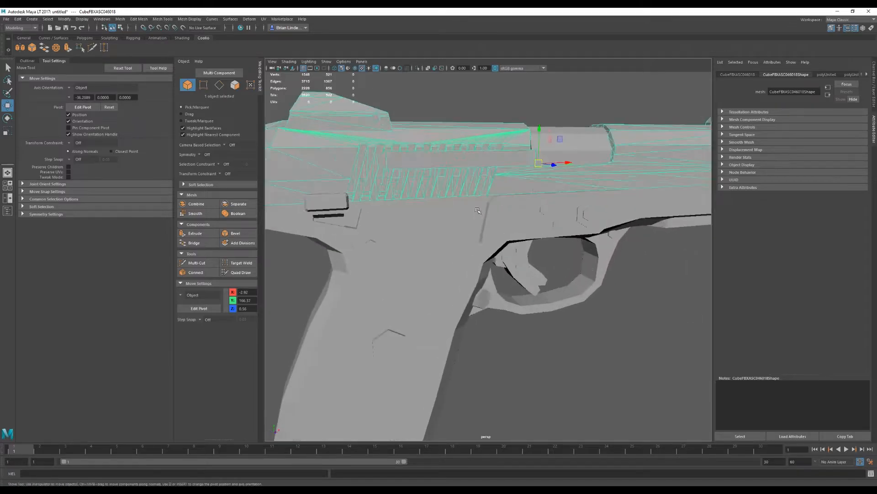
pyautogui.scroll(5, 471, 207)
pyautogui.scroll(-6, 457, 203)
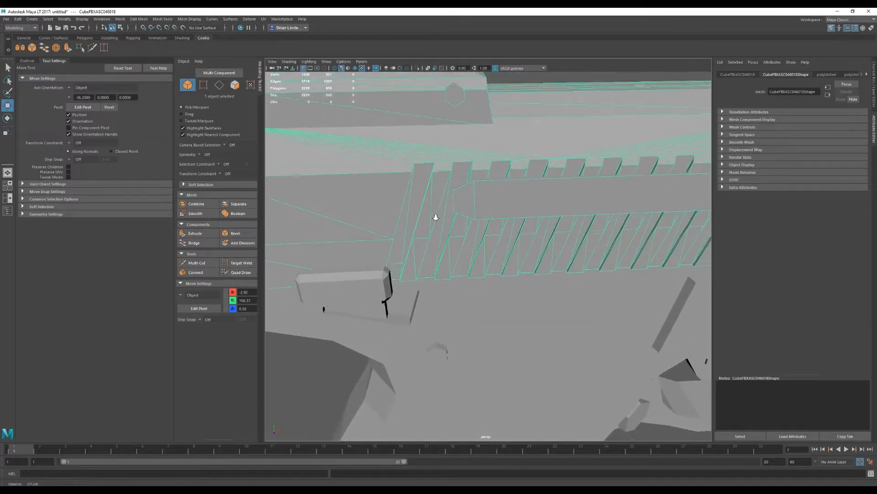
pyautogui.moveTo(396, 254); pyautogui.dragTo(397, 265, button='right')
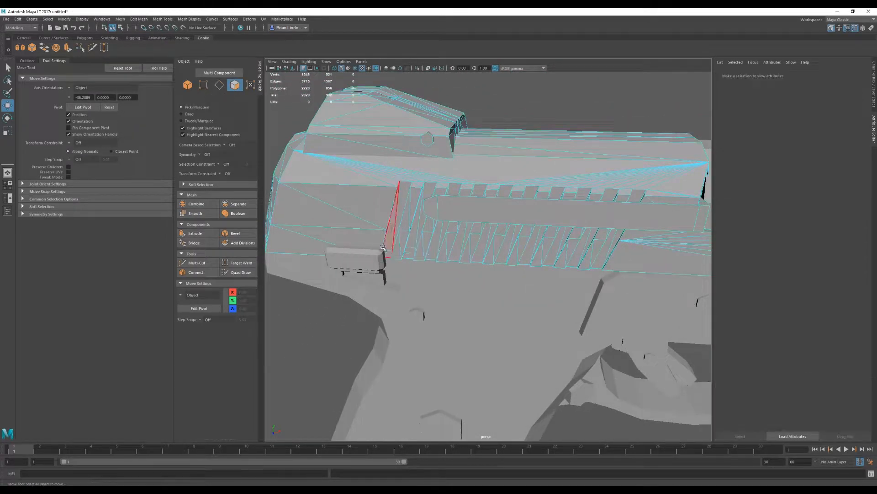
pyautogui.doubleClick(385, 248)
pyautogui.keyDown('alt'); pyautogui.moveTo(385, 248); pyautogui.dragTo(530, 256); pyautogui.keyUp('alt')
pyautogui.keyDown('alt'); pyautogui.moveTo(530, 256); pyautogui.dragTo(416, 235, button='middle'); pyautogui.keyUp('alt')
pyautogui.keyDown('alt'); pyautogui.moveTo(416, 236); pyautogui.dragTo(390, 258); pyautogui.keyUp('alt')
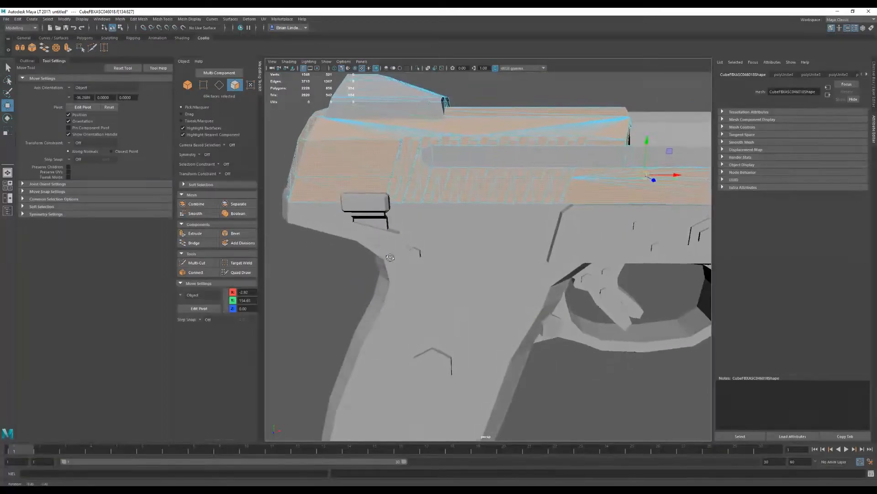
# Try selecting vertices on the slide's serrations for scaling, and clear the selection.
pyautogui.press('F9')
pyautogui.keyDown('alt'); pyautogui.moveTo(391, 178); pyautogui.dragTo(440, 178, button='right'); pyautogui.keyUp('alt')
pyautogui.keyDown('alt'); pyautogui.moveTo(440, 178); pyautogui.dragTo(471, 227, button='middle'); pyautogui.keyUp('alt')
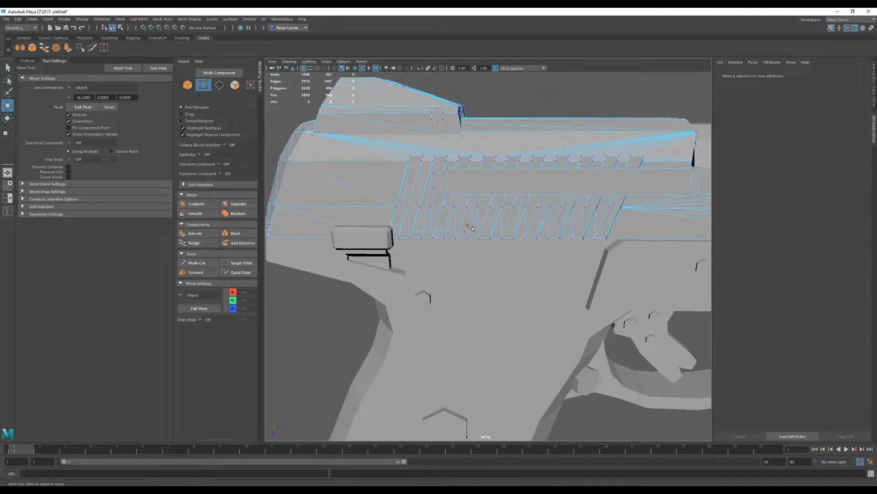
pyautogui.click(467, 226)
pyautogui.keyDown('shift'); pyautogui.click(461, 232); pyautogui.keyUp('shift')
pyautogui.keyDown('alt'); pyautogui.moveTo(461, 232); pyautogui.dragTo(505, 238); pyautogui.keyUp('alt')
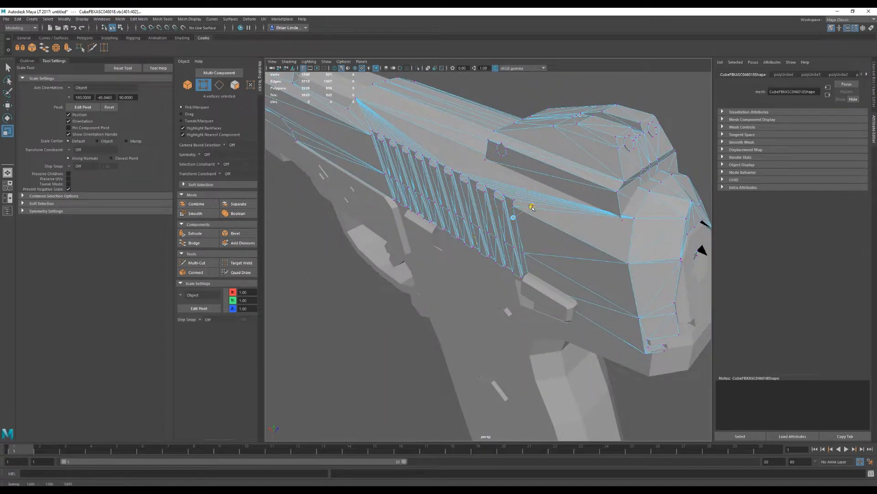
pyautogui.scroll(-3, 534, 268)
pyautogui.keyDown('alt'); pyautogui.moveTo(685, 285); pyautogui.dragTo(521, 245); pyautogui.keyUp('alt')
pyautogui.scroll(-1, 626, 315)
pyautogui.click(618, 309)
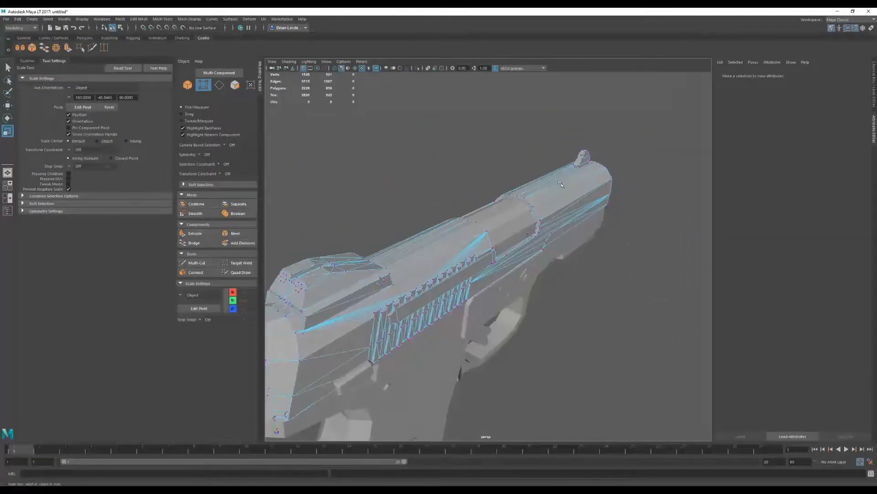
# Combine the small dot on the back of the front sight with the slide mesh.
pyautogui.keyDown('alt'); pyautogui.moveTo(522, 245); pyautogui.dragTo(366, 297, button='middle'); pyautogui.keyUp('alt')
pyautogui.keyDown('alt'); pyautogui.moveTo(446, 233); pyautogui.dragTo(436, 197); pyautogui.keyUp('alt')
pyautogui.click(437, 197)
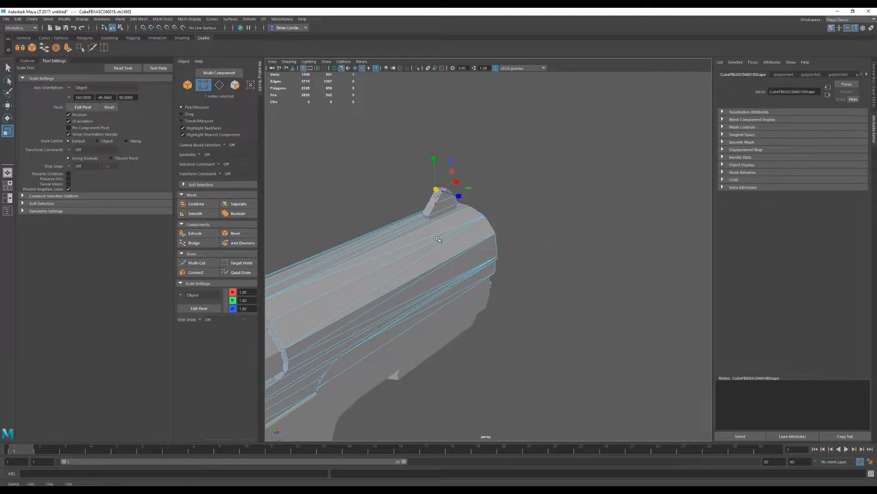
pyautogui.moveTo(438, 239); pyautogui.dragTo(472, 225, button='right')
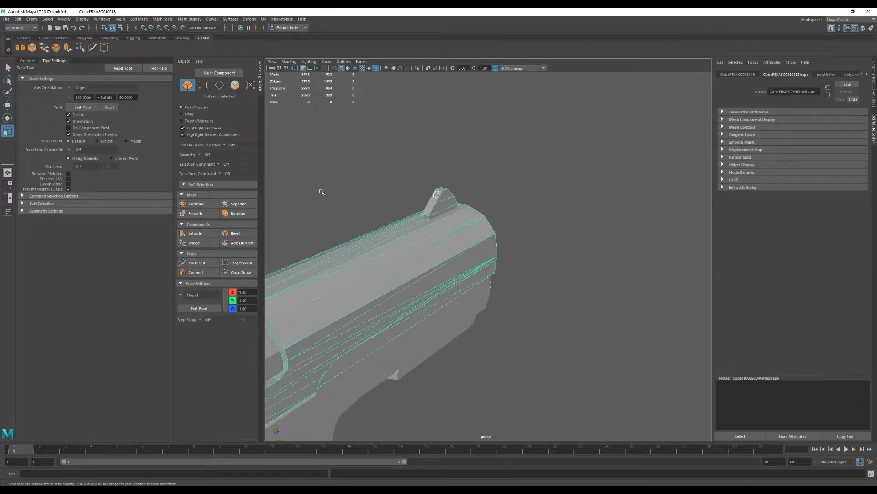
pyautogui.click(119, 19)
pyautogui.click(135, 44)
# Rename the combined slide mesh as Slide.
pyautogui.scroll(-5, 536, 245)
pyautogui.keyDown('alt'); pyautogui.moveTo(537, 245); pyautogui.dragTo(478, 241); pyautogui.keyUp('alt')
pyautogui.keyDown('alt'); pyautogui.moveTo(478, 241); pyautogui.dragTo(546, 234, button='middle'); pyautogui.keyUp('alt')
pyautogui.scroll(3, 547, 234)
pyautogui.keyDown('alt'); pyautogui.moveTo(546, 234); pyautogui.dragTo(494, 237); pyautogui.keyUp('alt')
pyautogui.scroll(-4, 494, 238)
pyautogui.keyDown('alt'); pyautogui.moveTo(495, 192); pyautogui.dragTo(538, 220); pyautogui.keyUp('alt')
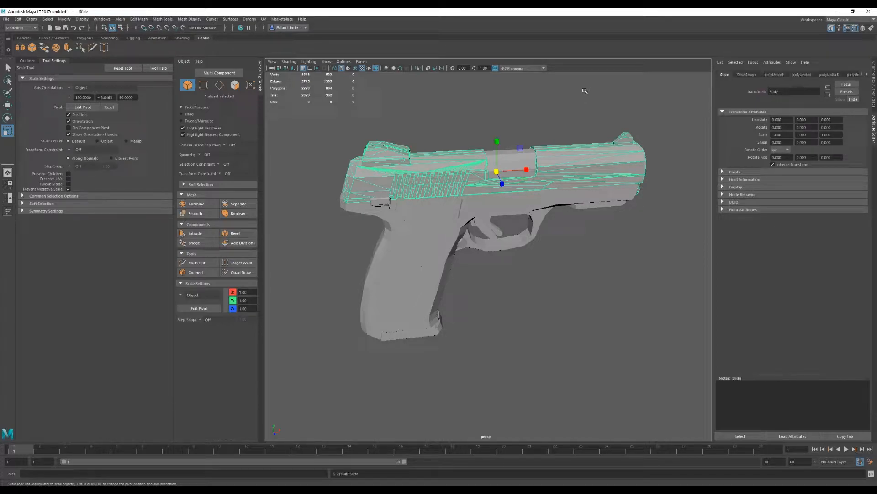
# Delete the construction history of all objects in the scene.
pyautogui.keyDown('alt'); pyautogui.moveTo(642, 280); pyautogui.dragTo(365, 163); pyautogui.keyUp('alt')
pyautogui.click(17, 19)
pyautogui.moveTo(31, 19)
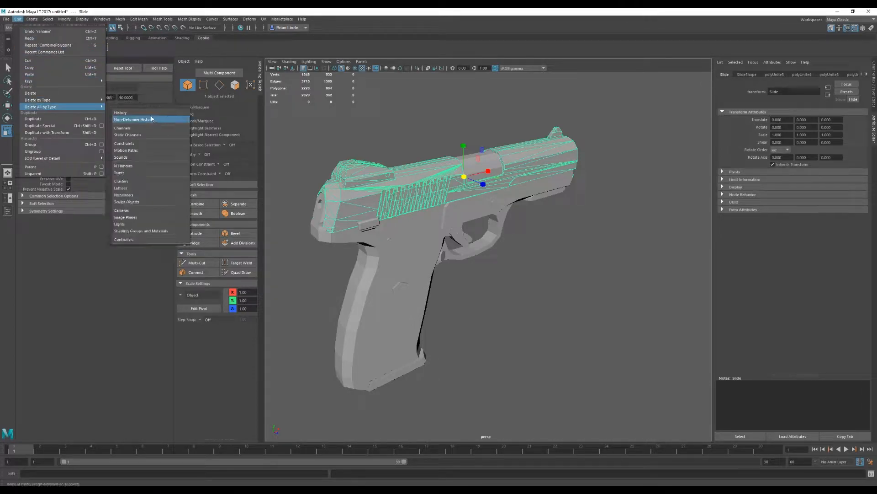
pyautogui.click(121, 108)
# Try to rotate the small lever at the rear of the frame's side, and undo the changes.
pyautogui.keyDown('alt'); pyautogui.moveTo(411, 206); pyautogui.dragTo(370, 215); pyautogui.keyUp('alt')
pyautogui.press('w')
pyautogui.keyDown('alt'); pyautogui.moveTo(633, 256); pyautogui.dragTo(479, 228); pyautogui.keyUp('alt')
pyautogui.keyDown('alt'); pyautogui.moveTo(479, 228); pyautogui.dragTo(501, 203); pyautogui.keyUp('alt')
pyautogui.scroll(5, 660, 263)
pyautogui.press('e')
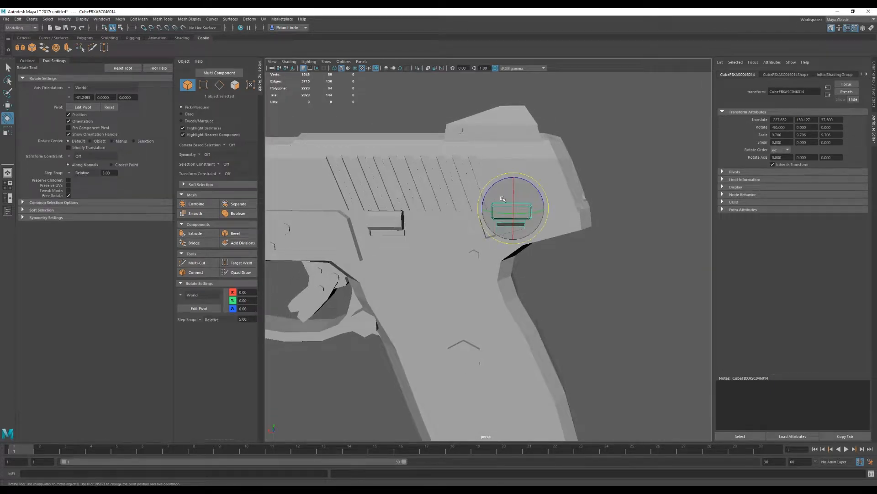
pyautogui.moveTo(494, 183); pyautogui.dragTo(497, 216)
pyautogui.press('w')
pyautogui.hotkey('ctrl', 'z')
pyautogui.hotkey('ctrl', 'z')
pyautogui.hotkey('ctrl', 'z')
# Try to reshape the small rear lever on the frame by moving and scaling its vertices.
pyautogui.keyDown('alt'); pyautogui.moveTo(564, 266); pyautogui.dragTo(508, 262); pyautogui.keyUp('alt')
pyautogui.keyDown('alt'); pyautogui.moveTo(507, 262); pyautogui.dragTo(530, 262, button='right'); pyautogui.keyUp('alt')
pyautogui.keyDown('alt'); pyautogui.moveTo(530, 262); pyautogui.dragTo(568, 226); pyautogui.keyUp('alt')
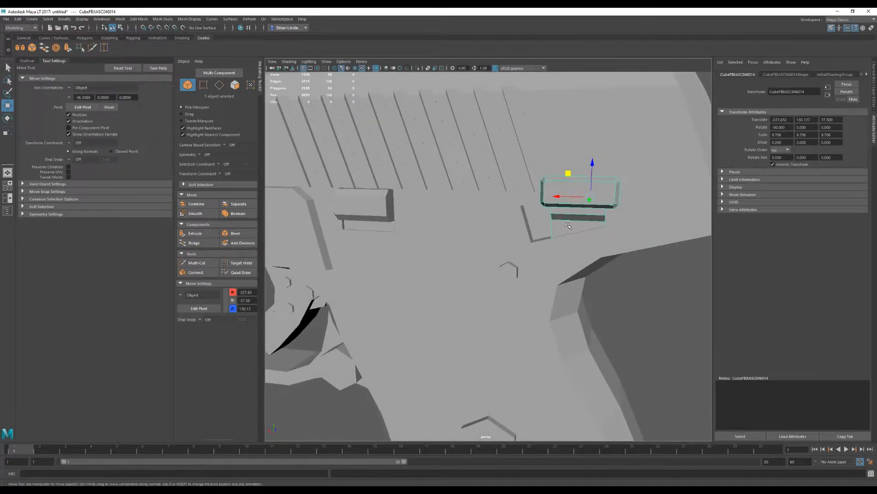
pyautogui.moveTo(566, 214); pyautogui.dragTo(536, 215, button='right')
pyautogui.keyDown('alt'); pyautogui.moveTo(537, 217); pyautogui.dragTo(556, 220); pyautogui.keyUp('alt')
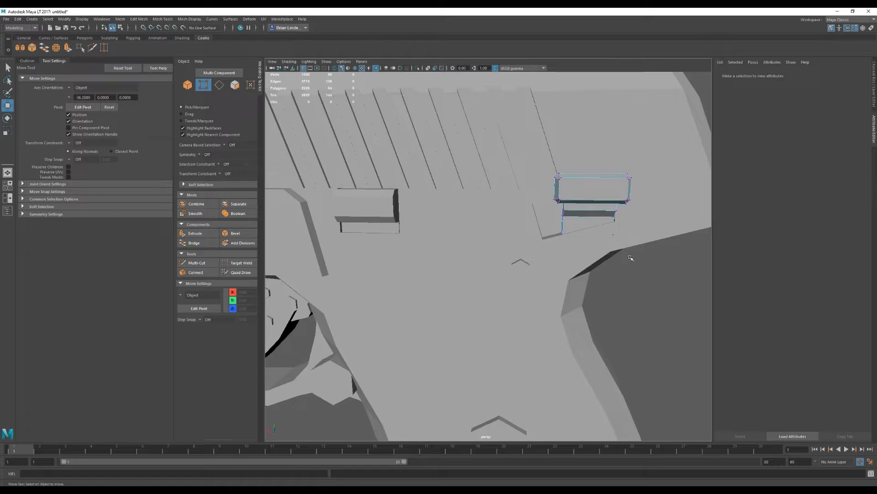
pyautogui.moveTo(631, 259); pyautogui.dragTo(590, 226)
pyautogui.moveTo(571, 254); pyautogui.dragTo(551, 226)
pyautogui.moveTo(542, 230)
pyautogui.keyDown('alt'); pyautogui.mouseDown()
pyautogui.moveTo(410, 238)
pyautogui.moveTo(421, 259)
pyautogui.moveTo(414, 259)
pyautogui.moveTo(428, 244)
pyautogui.moveTo(405, 226)
pyautogui.moveTo(471, 248)
pyautogui.moveTo(543, 233)
pyautogui.mouseUp(); pyautogui.keyUp('alt')
pyautogui.hotkey('ctrl', 'z')
pyautogui.moveTo(559, 194); pyautogui.dragTo(339, 221)
pyautogui.press('r')
pyautogui.moveTo(459, 220)
pyautogui.keyDown('shift'); pyautogui.mouseDown()
pyautogui.moveTo(473, 251)
pyautogui.moveTo(440, 232)
pyautogui.moveTo(468, 216)
pyautogui.mouseUp(); pyautogui.keyUp('shift')
pyautogui.press('w')
pyautogui.click(348, 268)
# Return the rear lever to object selection, try rotating it, and undo the lever edits.
pyautogui.keyDown('alt'); pyautogui.moveTo(351, 288); pyautogui.dragTo(440, 289); pyautogui.keyUp('alt')
pyautogui.moveTo(474, 211)
pyautogui.keyDown('alt'); pyautogui.mouseDown()
pyautogui.moveTo(462, 185)
pyautogui.moveTo(458, 219)
pyautogui.moveTo(476, 206)
pyautogui.moveTo(482, 213)
pyautogui.moveTo(445, 222)
pyautogui.moveTo(470, 204)
pyautogui.mouseUp(); pyautogui.keyUp('alt')
pyautogui.press('F8')
pyautogui.click(464, 197)
pyautogui.press('e')
pyautogui.press('w')
pyautogui.press('e')
pyautogui.hotkey('ctrl', 'z')
pyautogui.hotkey('ctrl', 'z')
pyautogui.hotkey('ctrl', 'z')
pyautogui.hotkey('ctrl', 'z')
pyautogui.hotkey('ctrl', 'z')
pyautogui.click(351, 305)
# Freeze the transformations of all pistol parts and select the grip frame to check its transform values.
pyautogui.scroll(-4, 423, 282)
pyautogui.keyDown('alt'); pyautogui.moveTo(424, 282); pyautogui.dragTo(473, 284); pyautogui.keyUp('alt')
pyautogui.keyDown('alt'); pyautogui.moveTo(533, 295); pyautogui.dragTo(389, 284, button='middle'); pyautogui.keyUp('alt')
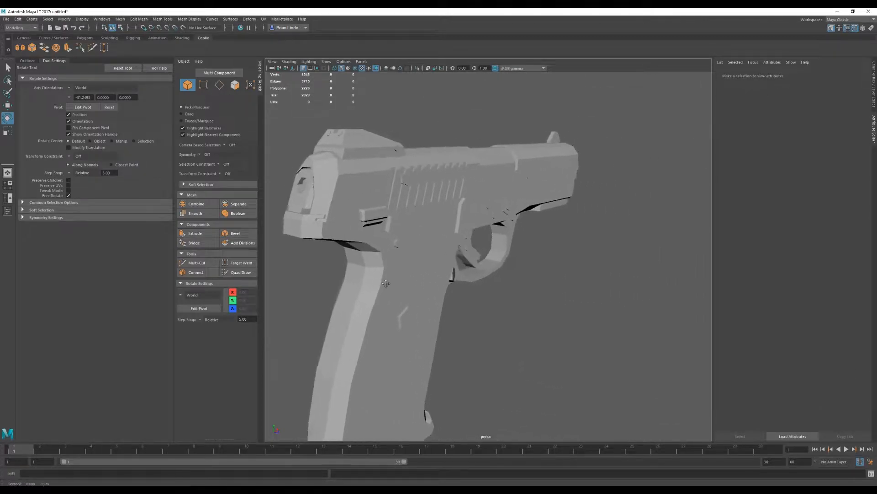
pyautogui.scroll(-5, 389, 284)
pyautogui.moveTo(329, 132); pyautogui.dragTo(631, 414)
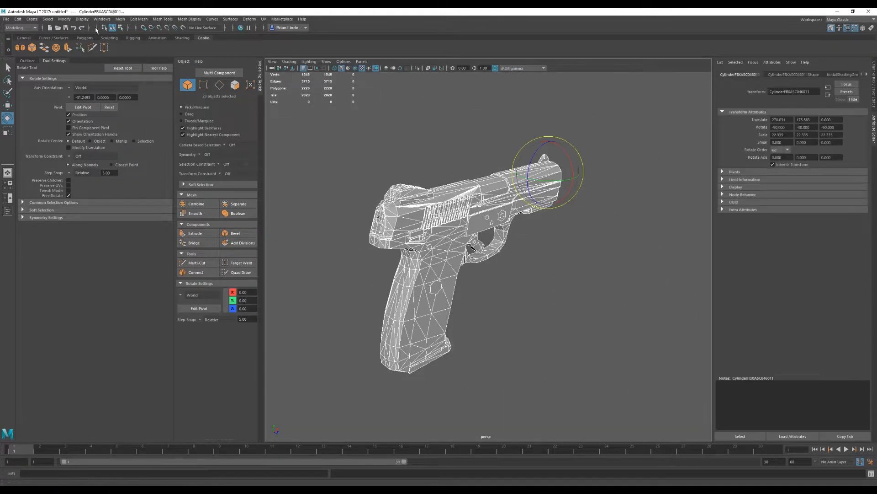
pyautogui.click(119, 19)
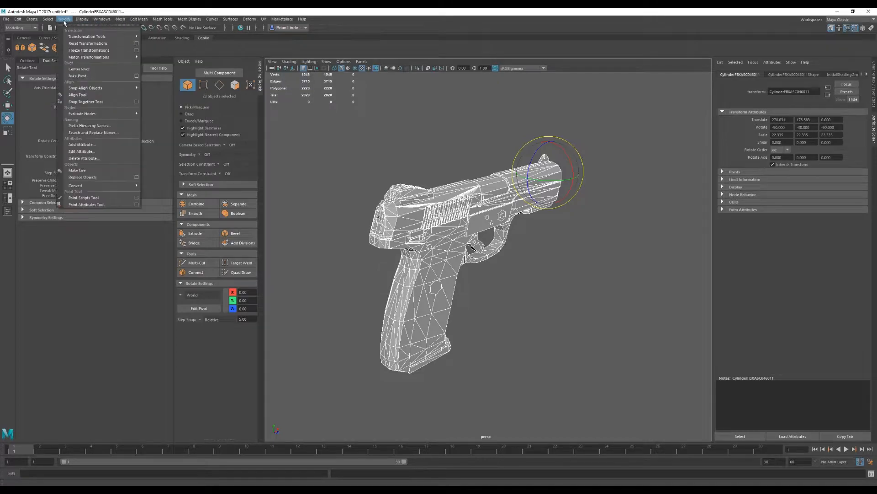
pyautogui.click(89, 51)
pyautogui.keyDown('alt'); pyautogui.moveTo(574, 313); pyautogui.dragTo(463, 289); pyautogui.keyUp('alt')
pyautogui.click(463, 288)
pyautogui.scroll(5, 466, 285)
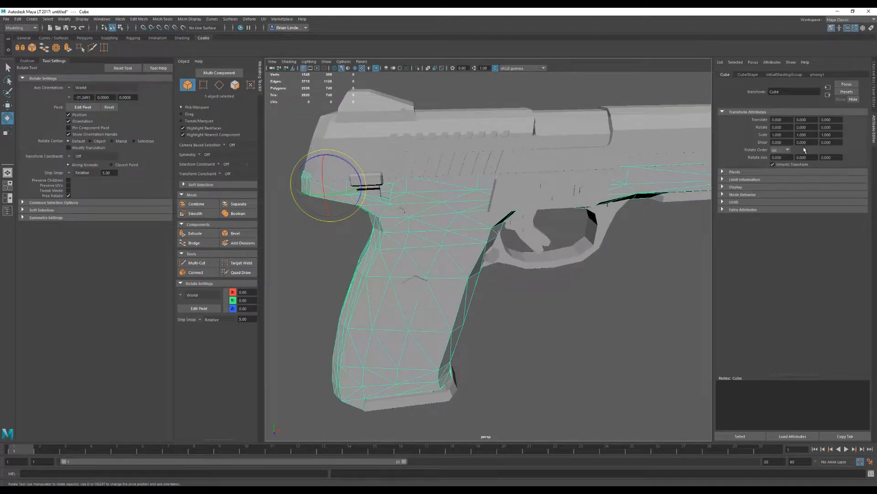
pyautogui.keyDown('alt'); pyautogui.moveTo(516, 147); pyautogui.dragTo(558, 155); pyautogui.keyUp('alt')
# Select the trigger and its three small hexagonal pins, and combine them into one mesh.
pyautogui.click(526, 217)
pyautogui.keyDown('alt'); pyautogui.moveTo(526, 217); pyautogui.dragTo(466, 270); pyautogui.keyUp('alt')
pyautogui.keyDown('alt'); pyautogui.moveTo(466, 270); pyautogui.dragTo(535, 301, button='right'); pyautogui.keyUp('alt')
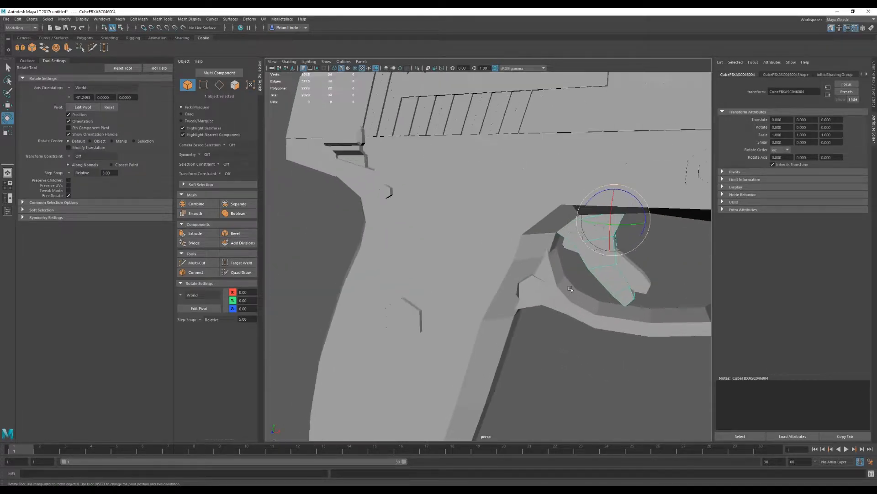
pyautogui.keyDown('alt'); pyautogui.moveTo(536, 302); pyautogui.dragTo(443, 292, button='middle'); pyautogui.keyUp('alt')
pyautogui.keyDown('shift'); pyautogui.click(500, 248); pyautogui.keyUp('shift')
pyautogui.press('w')
pyautogui.keyDown('shift'); pyautogui.click(478, 228); pyautogui.keyUp('shift')
pyautogui.keyDown('shift'); pyautogui.click(501, 216); pyautogui.keyUp('shift')
pyautogui.keyDown('alt'); pyautogui.moveTo(379, 184); pyautogui.dragTo(466, 270); pyautogui.keyUp('alt')
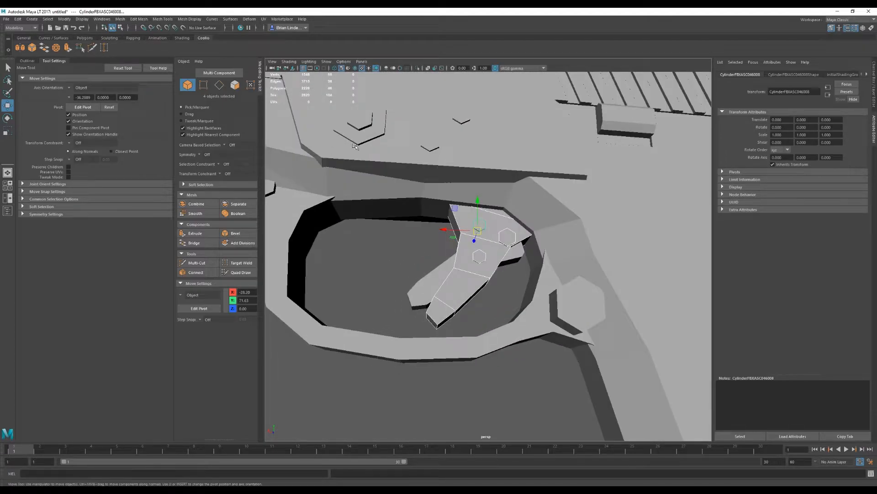
pyautogui.click(119, 19)
pyautogui.click(138, 45)
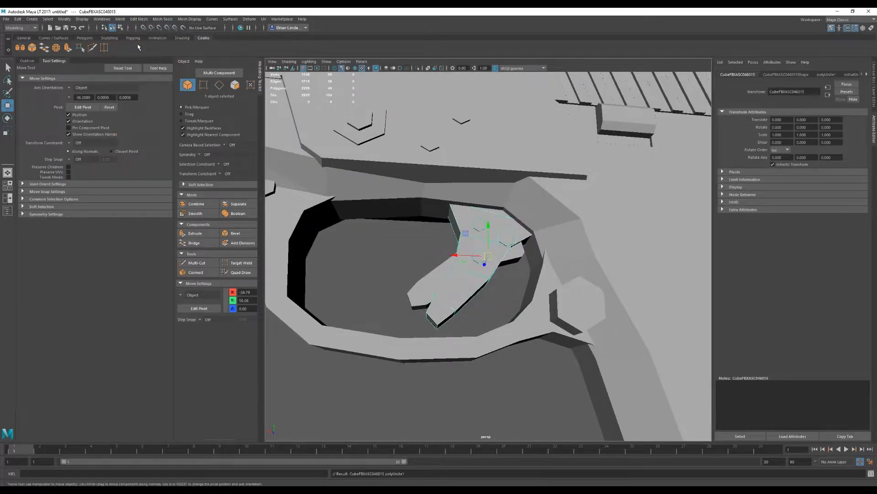
# Switch to the Unity project and add the glock_17_gen_2 prefab from the glock17_gen2 objects folder to the range scene.
pyautogui.keyDown('alt'); pyautogui.moveTo(509, 287); pyautogui.dragTo(481, 290); pyautogui.keyUp('alt')
pyautogui.click(512, 256)
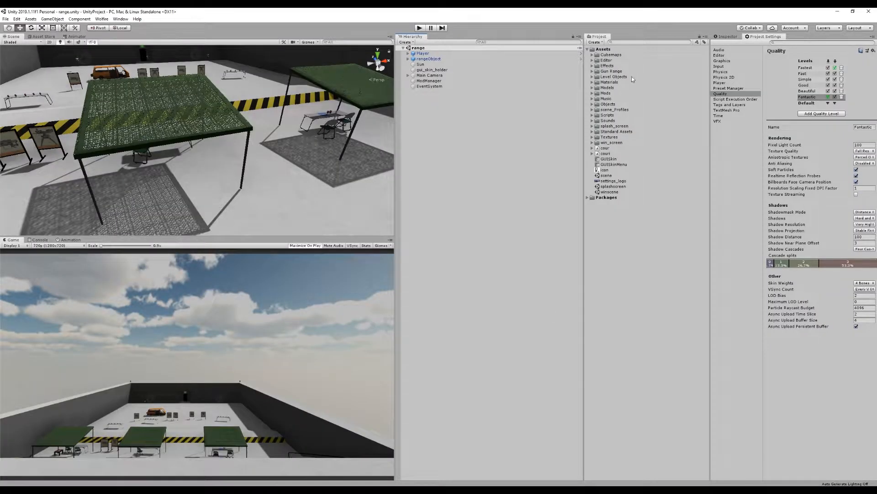
pyautogui.click(592, 95)
pyautogui.click(592, 96)
pyautogui.doubleClick(595, 105)
pyautogui.click(597, 115)
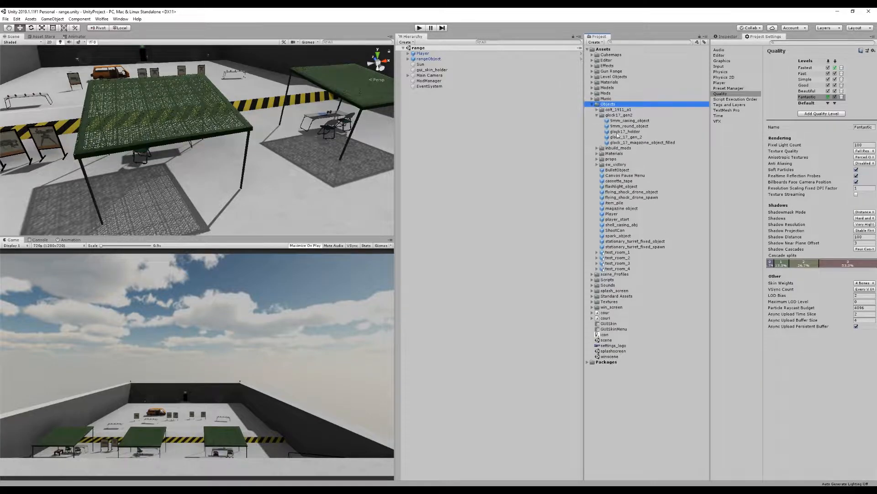
pyautogui.click(623, 137)
pyautogui.moveTo(622, 140); pyautogui.dragTo(432, 91)
pyautogui.press('f')
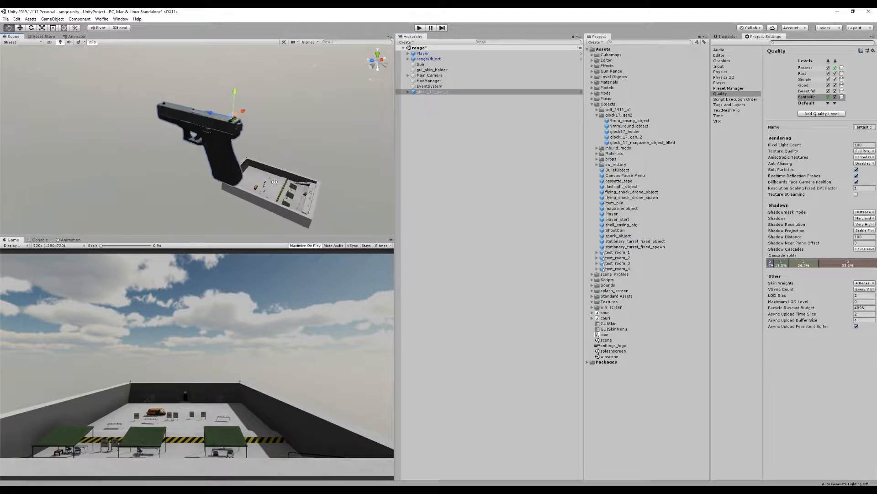
# Examine the Glock's trigger and the separate trigger safety part up close in the scene.
pyautogui.scroll(10, 280, 182)
pyautogui.keyDown('alt'); pyautogui.moveTo(199, 159); pyautogui.dragTo(347, 165); pyautogui.keyUp('alt')
pyautogui.click(192, 133)
pyautogui.keyDown('alt'); pyautogui.moveTo(191, 133); pyautogui.dragTo(240, 99); pyautogui.keyUp('alt')
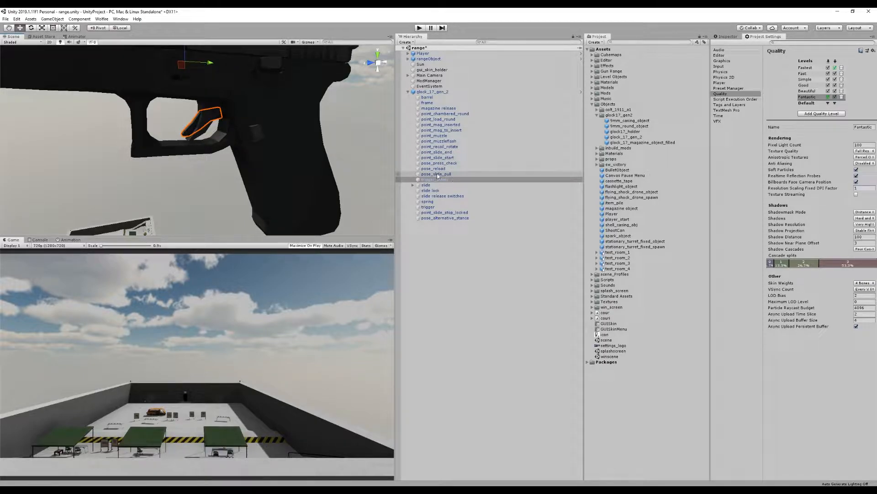
pyautogui.click(171, 180)
pyautogui.keyDown('alt'); pyautogui.moveTo(172, 180); pyautogui.dragTo(217, 193); pyautogui.keyUp('alt')
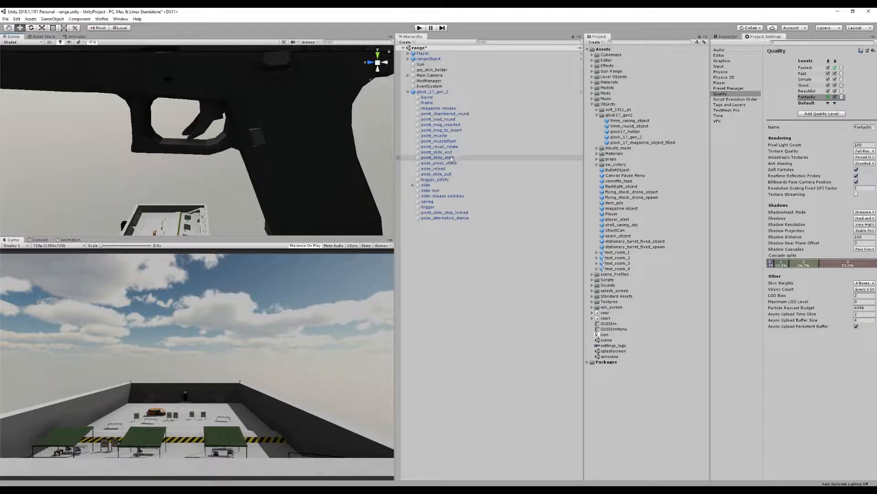
# Review the Gun Script aspects and settings of the glock_17_gen_2 object.
pyautogui.click(432, 91)
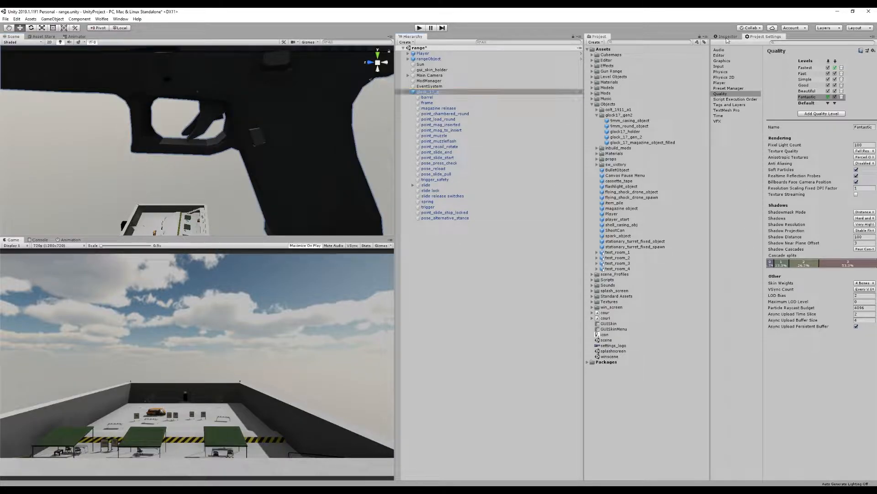
pyautogui.click(728, 36)
pyautogui.scroll(-10, 807, 340)
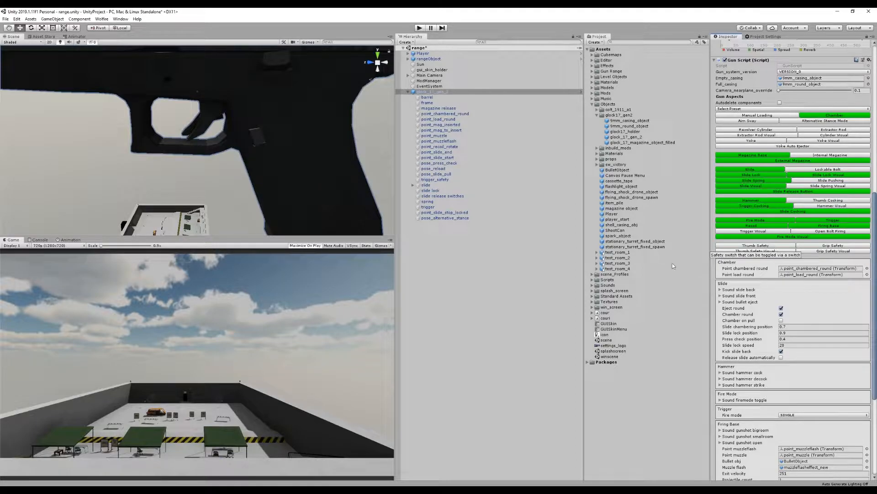
# Delete the reference Glock object from the range scene.
pyautogui.click(526, 229)
pyautogui.click(441, 93)
pyautogui.press('Delete')
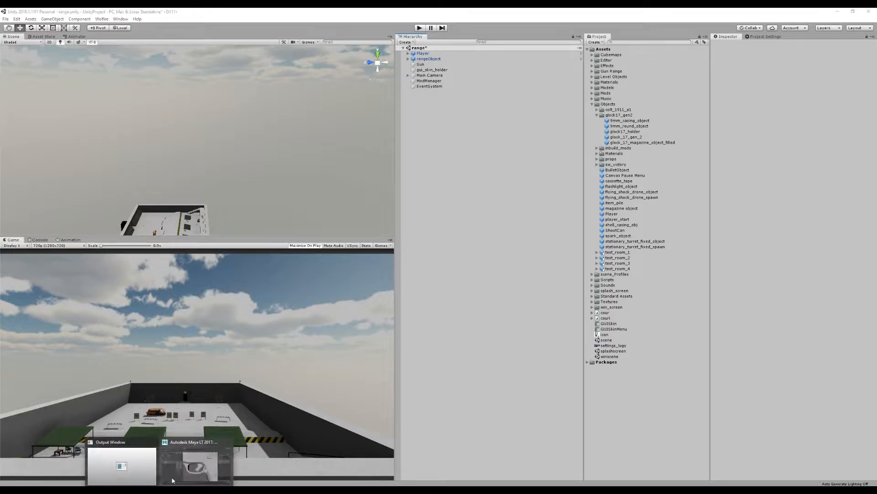
# Switch to Maya LT and rotate the trigger's front blade -15 degrees around Z to line up with the trigger.
pyautogui.click(199, 457)
pyautogui.keyDown('alt'); pyautogui.moveTo(462, 325); pyautogui.dragTo(443, 328); pyautogui.keyUp('alt')
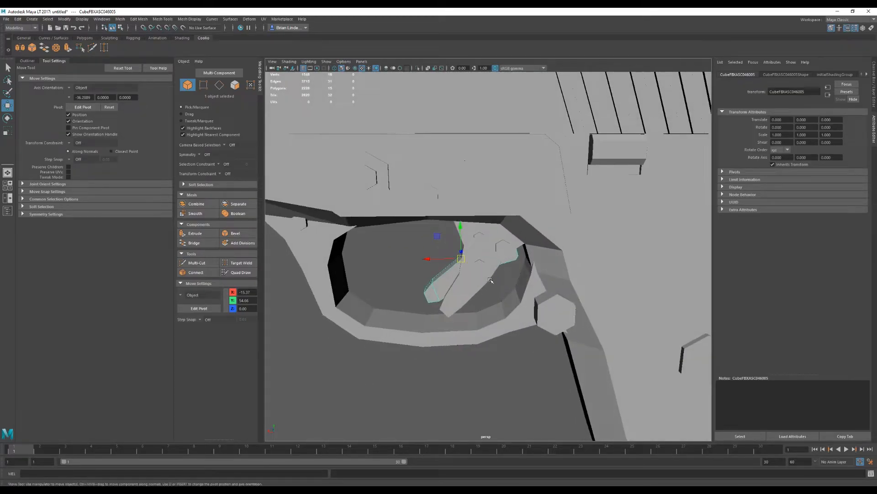
pyautogui.press('e')
pyautogui.moveTo(485, 241); pyautogui.dragTo(480, 233)
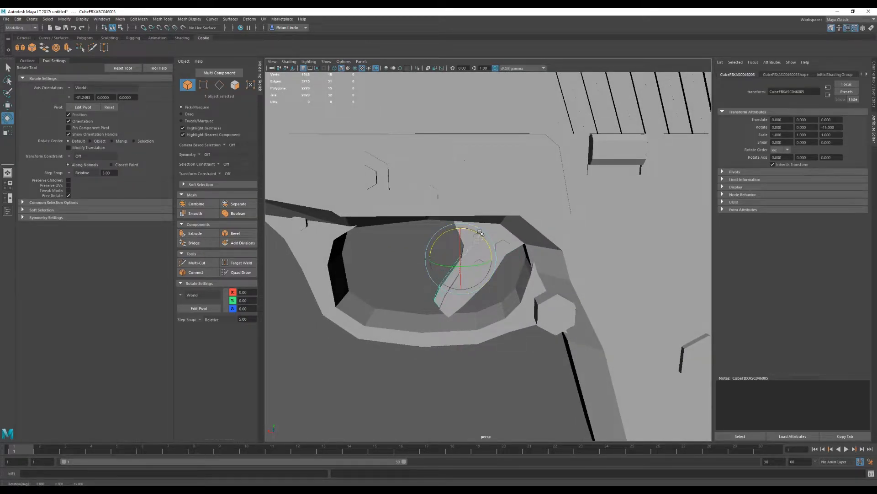
pyautogui.press('w')
# Combine the rotated blade with the trigger into one mesh.
pyautogui.keyDown('alt'); pyautogui.moveTo(477, 292); pyautogui.dragTo(453, 288); pyautogui.keyUp('alt')
pyautogui.keyDown('shift'); pyautogui.click(451, 288); pyautogui.keyUp('shift')
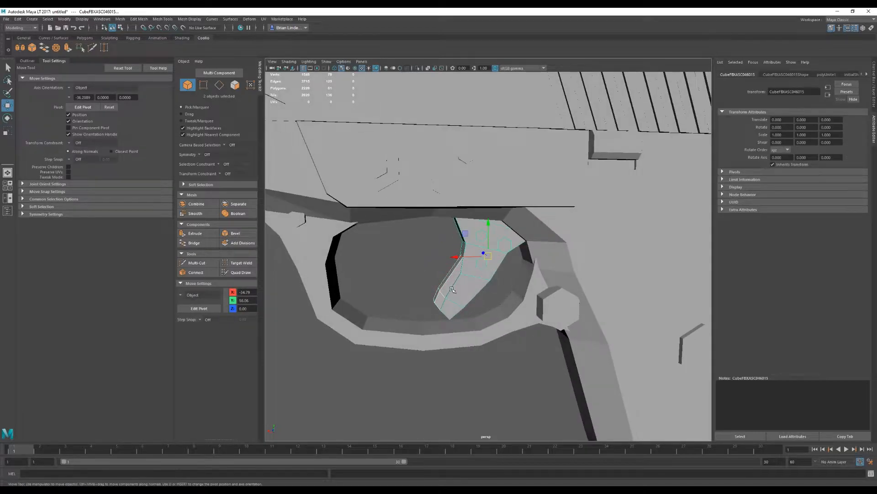
pyautogui.click(120, 19)
pyautogui.click(130, 34)
# Raise the combined trigger's pivot into the frame above it, try rotating the trigger, and undo these changes.
pyautogui.keyDown('alt'); pyautogui.moveTo(467, 332); pyautogui.dragTo(470, 315); pyautogui.keyUp('alt')
pyautogui.press('d')
pyautogui.moveTo(478, 225); pyautogui.dragTo(478, 159)
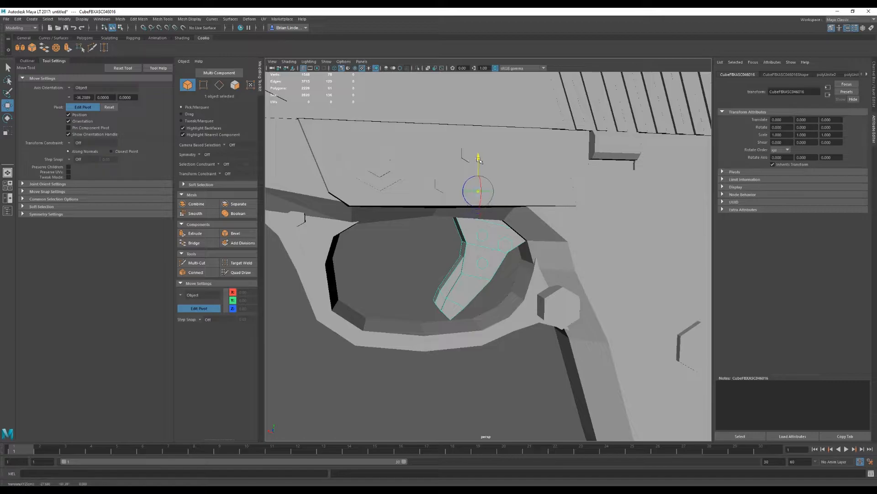
pyautogui.press('d')
pyautogui.press('e')
pyautogui.moveTo(454, 205); pyautogui.dragTo(492, 217)
pyautogui.hotkey('ctrl', 'z')
pyautogui.hotkey('ctrl', 'z')
pyautogui.keyDown('alt'); pyautogui.moveTo(491, 217); pyautogui.dragTo(486, 337, button='right'); pyautogui.keyUp('alt')
pyautogui.hotkey('ctrl', 'z')
pyautogui.click(506, 398)
# Delete the hexagonal magazine release button behind the trigger guard on the pistol's right side.
pyautogui.keyDown('alt'); pyautogui.moveTo(485, 336); pyautogui.dragTo(655, 307); pyautogui.keyUp('alt')
pyautogui.click(549, 298)
pyautogui.press('w')
pyautogui.click(468, 338)
pyautogui.keyDown('alt'); pyautogui.moveTo(510, 325); pyautogui.dragTo(377, 315); pyautogui.keyUp('alt')
pyautogui.click(523, 294)
pyautogui.keyDown('alt'); pyautogui.moveTo(529, 319); pyautogui.dragTo(492, 308); pyautogui.keyUp('alt')
pyautogui.keyDown('alt'); pyautogui.moveTo(439, 288); pyautogui.dragTo(550, 297); pyautogui.keyUp('alt')
pyautogui.keyDown('alt'); pyautogui.moveTo(450, 315); pyautogui.dragTo(498, 348); pyautogui.keyUp('alt')
pyautogui.click(442, 295)
pyautogui.keyDown('alt'); pyautogui.moveTo(434, 302); pyautogui.dragTo(458, 349); pyautogui.keyUp('alt')
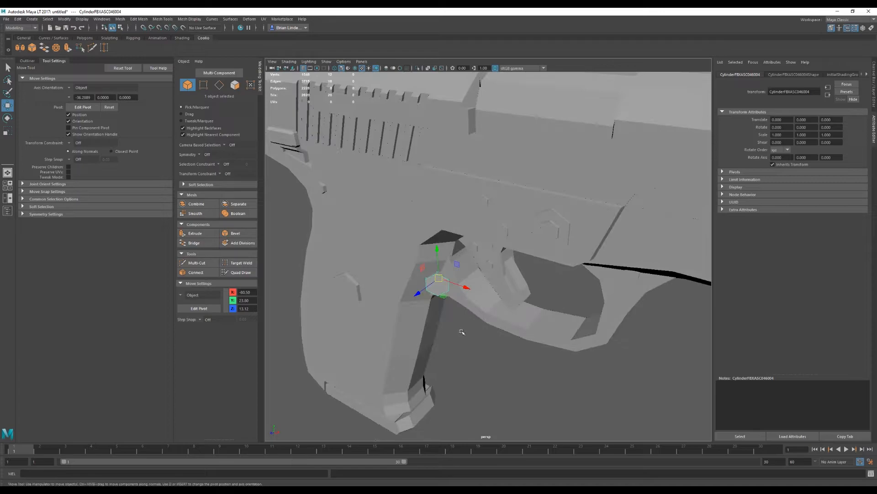
pyautogui.press('Delete')
# Scale, rotate and move the remaining hexagonal magazine release button behind the trigger guard.
pyautogui.keyDown('alt'); pyautogui.moveTo(489, 319); pyautogui.dragTo(338, 291); pyautogui.keyUp('alt')
pyautogui.click(459, 279)
pyautogui.keyDown('alt'); pyautogui.moveTo(459, 278); pyautogui.dragTo(439, 296); pyautogui.keyUp('alt')
pyautogui.press('r')
pyautogui.moveTo(400, 272); pyautogui.dragTo(409, 275)
pyautogui.press('e')
pyautogui.moveTo(436, 303); pyautogui.dragTo(471, 298)
pyautogui.press('w')
pyautogui.moveTo(399, 304); pyautogui.dragTo(394, 305)
pyautogui.keyDown('alt'); pyautogui.moveTo(394, 305); pyautogui.dragTo(432, 295); pyautogui.keyUp('alt')
# Switch to the browser and examine Ruger SR9 product photos as a reference for the pistol's controls.
pyautogui.hotkey('alt', 'Tab')
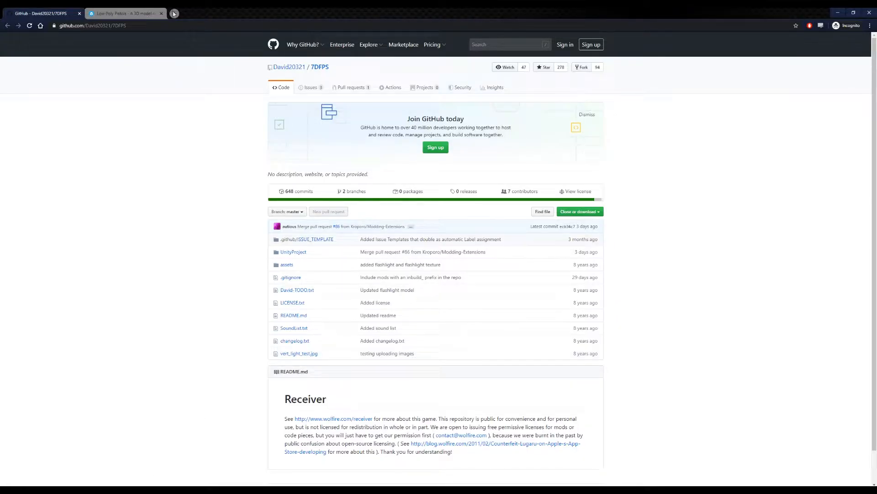
pyautogui.click(174, 14)
pyautogui.press('super+Down')
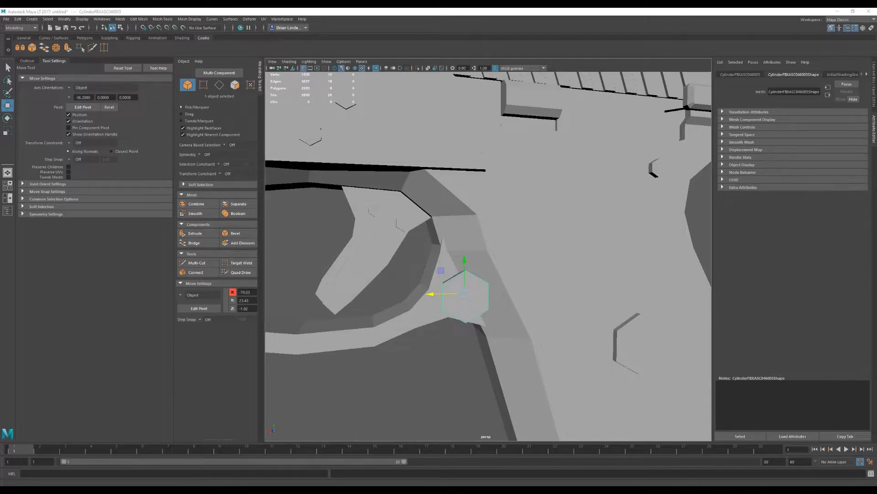
pyautogui.moveTo(311, 228); pyautogui.dragTo(365, 155)
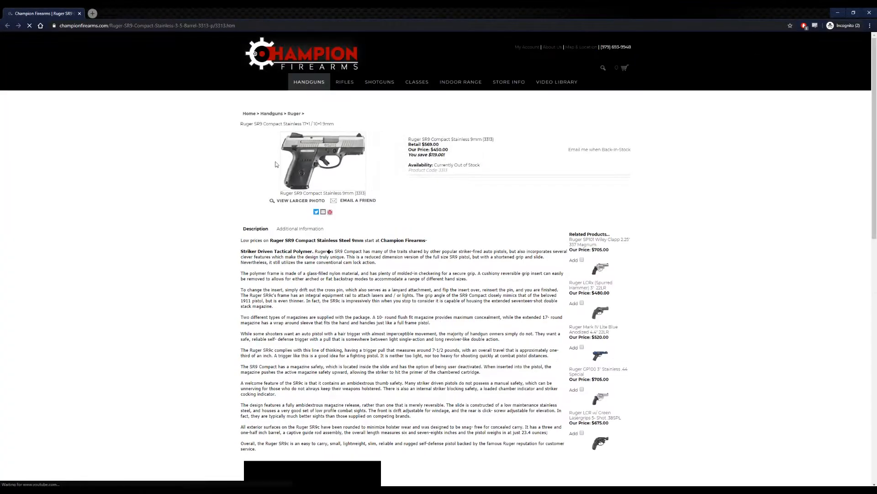
pyautogui.click(313, 153)
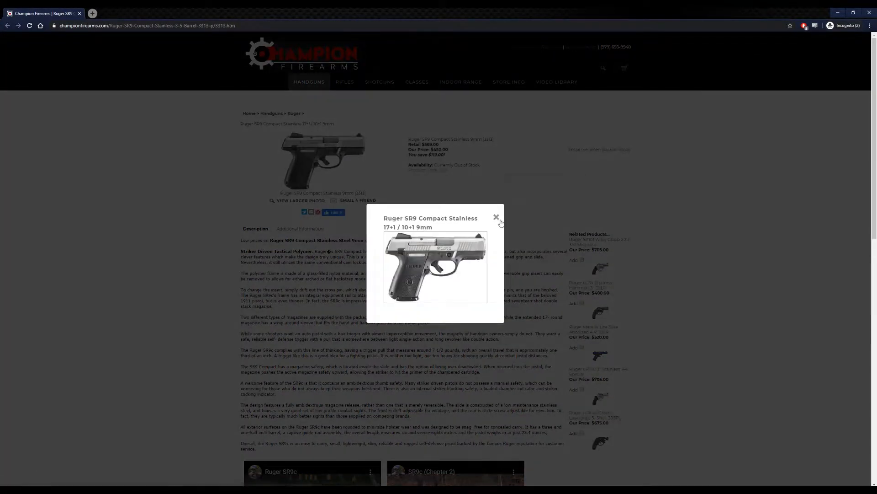
pyautogui.click(496, 216)
pyautogui.click(80, 14)
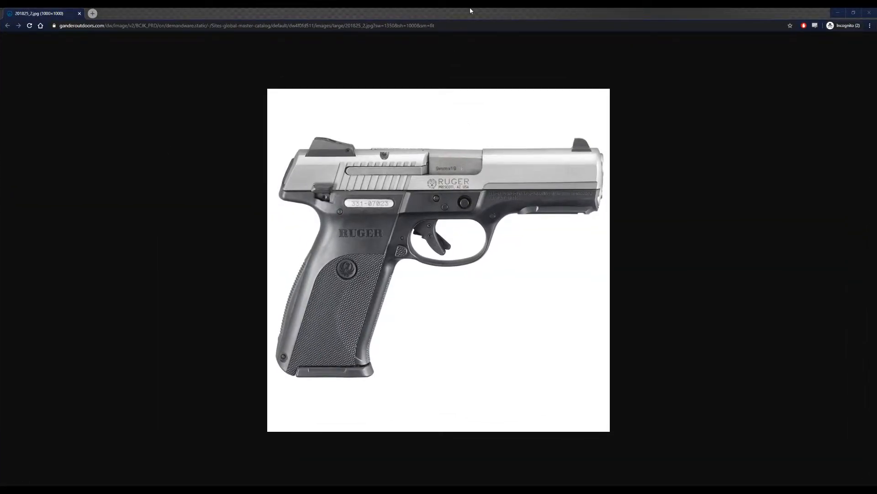
# Return to Maya LT and shift the rear side face of the magazine release button along the X axis.
pyautogui.hotkey('alt', 'Tab')
pyautogui.keyDown('alt'); pyautogui.moveTo(500, 294); pyautogui.dragTo(427, 265); pyautogui.keyUp('alt')
pyautogui.press('e')
pyautogui.press('w')
pyautogui.keyDown('alt'); pyautogui.moveTo(427, 265); pyautogui.dragTo(451, 285); pyautogui.keyUp('alt')
pyautogui.moveTo(507, 282); pyautogui.dragTo(507, 312, button='right')
pyautogui.keyDown('alt'); pyautogui.moveTo(503, 295); pyautogui.dragTo(528, 302); pyautogui.keyUp('alt')
pyautogui.click(516, 291)
pyautogui.moveTo(483, 282)
pyautogui.mouseDown()
pyautogui.moveTo(473, 282)
pyautogui.moveTo(480, 283)
pyautogui.mouseUp()
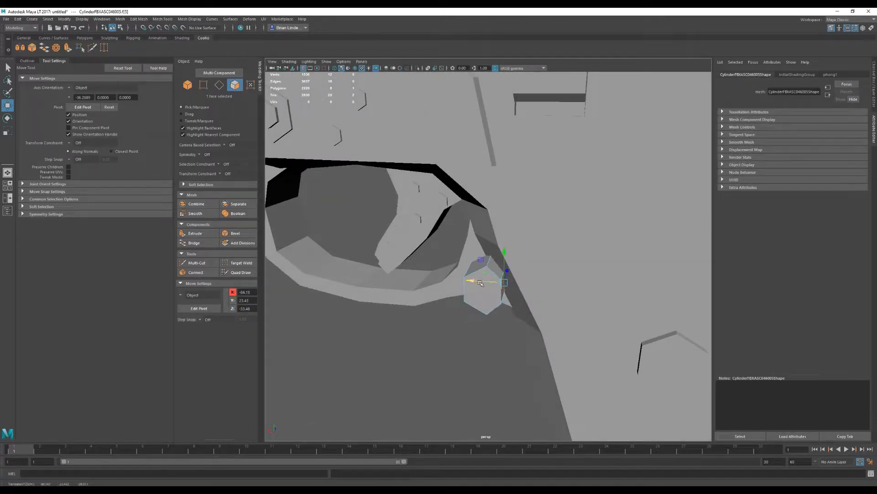
# Scale the rear edge of the magazine release button vertically.
pyautogui.moveTo(491, 251); pyautogui.dragTo(505, 304, button='right')
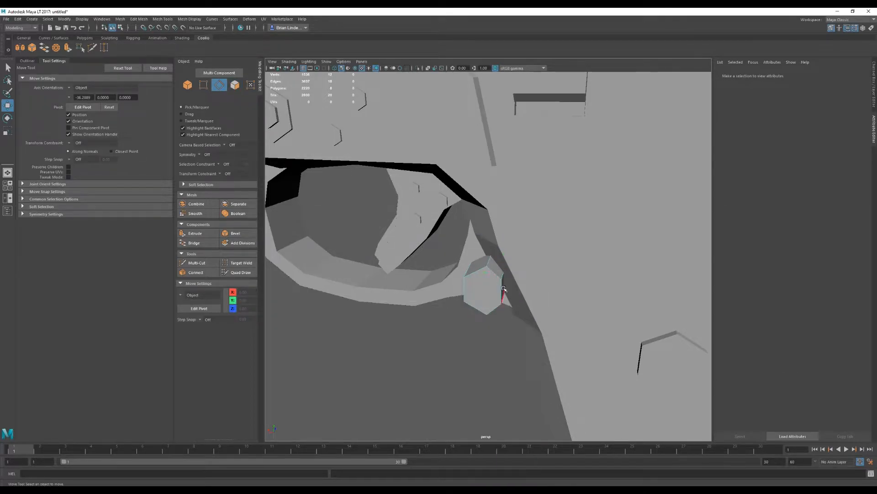
pyautogui.click(502, 288)
pyautogui.press('r')
pyautogui.moveTo(507, 230); pyautogui.dragTo(505, 228)
pyautogui.keyDown('alt'); pyautogui.moveTo(505, 228); pyautogui.dragTo(497, 239); pyautogui.keyUp('alt')
# Adjust the depth of the magazine release button's outer face along Z and return to object selection.
pyautogui.keyDown('alt'); pyautogui.moveTo(462, 355); pyautogui.dragTo(546, 389); pyautogui.keyUp('alt')
pyautogui.keyDown('alt'); pyautogui.moveTo(468, 290); pyautogui.dragTo(386, 284); pyautogui.keyUp('alt')
pyautogui.press('w')
pyautogui.click(459, 286)
pyautogui.keyDown('alt'); pyautogui.moveTo(386, 284); pyautogui.dragTo(426, 289, button='middle'); pyautogui.keyUp('alt')
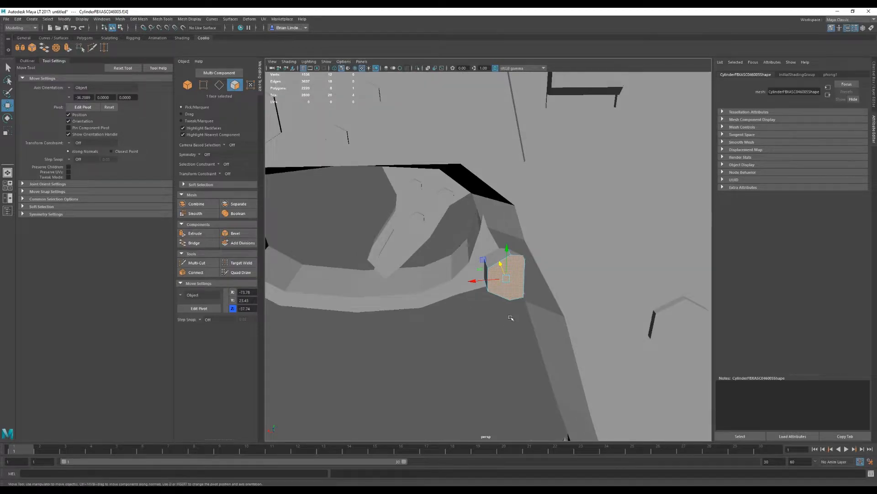
pyautogui.keyDown('alt'); pyautogui.moveTo(510, 318); pyautogui.dragTo(527, 314); pyautogui.keyUp('alt')
pyautogui.keyDown('alt'); pyautogui.moveTo(527, 314); pyautogui.dragTo(443, 306, button='right'); pyautogui.keyUp('alt')
pyautogui.keyDown('alt'); pyautogui.moveTo(443, 306); pyautogui.dragTo(492, 291); pyautogui.keyUp('alt')
pyautogui.press('F8')
# Inspect the trigger guard's connected faces and the grip frame's edges around the magazine release.
pyautogui.click(434, 302)
pyautogui.moveTo(438, 298); pyautogui.dragTo(438, 316, button='right')
pyautogui.doubleClick(421, 298)
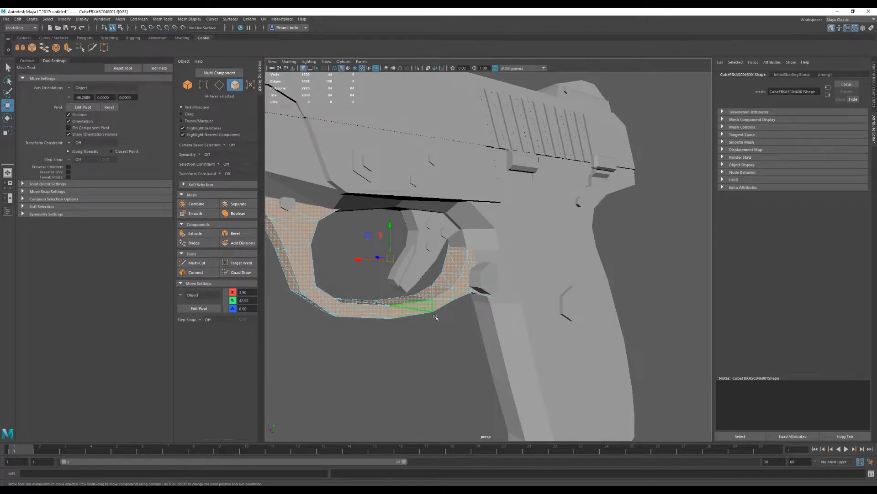
pyautogui.press('F8')
pyautogui.click(501, 308)
pyautogui.keyDown('alt'); pyautogui.moveTo(500, 308); pyautogui.dragTo(533, 267); pyautogui.keyUp('alt')
pyautogui.moveTo(532, 268); pyautogui.dragTo(534, 247, button='right')
pyautogui.click(527, 283)
pyautogui.keyDown('alt'); pyautogui.moveTo(535, 319); pyautogui.dragTo(557, 325); pyautogui.keyUp('alt')
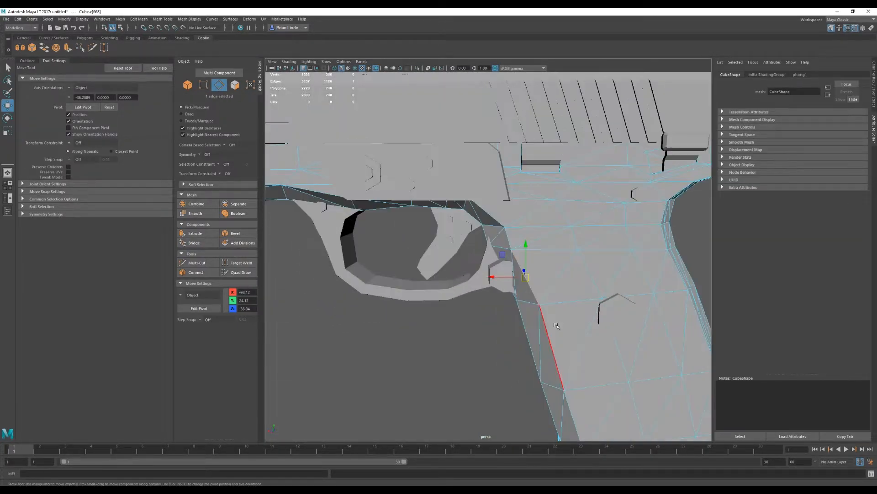
pyautogui.moveTo(560, 283); pyautogui.dragTo(608, 249, button='right')
# Try moving the slide lock lever above the grip vertically, and undo the move.
pyautogui.scroll(-3, 632, 194)
pyautogui.keyDown('alt'); pyautogui.moveTo(608, 197); pyautogui.dragTo(496, 222); pyautogui.keyUp('alt')
pyautogui.click(515, 192)
pyautogui.scroll(3, 514, 217)
pyautogui.moveTo(511, 182); pyautogui.dragTo(513, 189)
pyautogui.hotkey('ctrl', 'z')
pyautogui.keyDown('alt'); pyautogui.moveTo(479, 311); pyautogui.dragTo(503, 300); pyautogui.keyUp('alt')
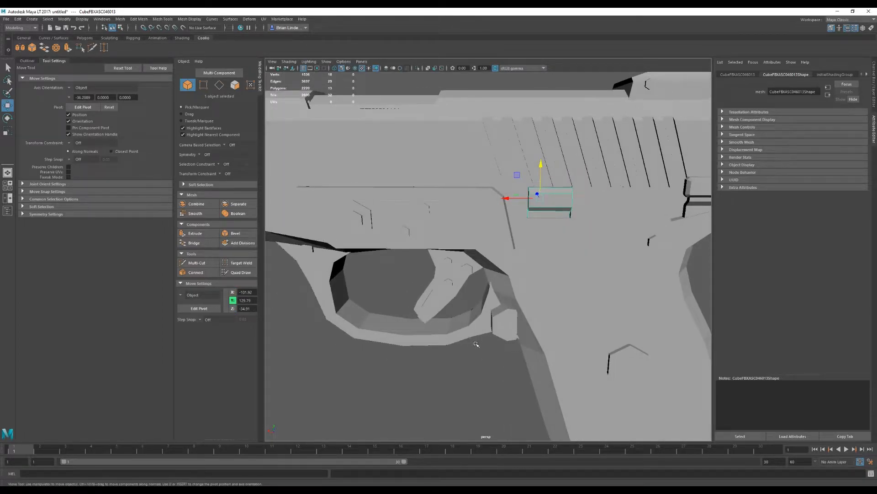
pyautogui.scroll(-5, 433, 327)
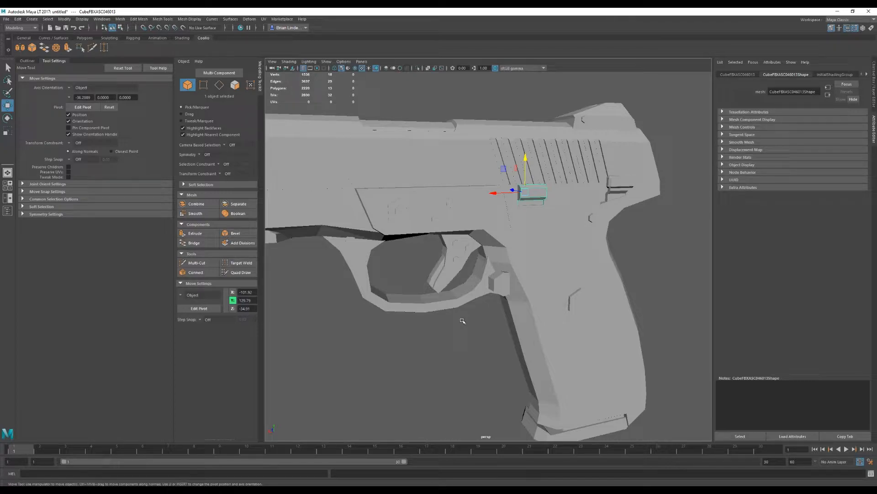
# Combine the under-barrel rail, grip frame, side plate and the plate's hexagonal pins into one mesh.
pyautogui.moveTo(0, 274); pyautogui.dragTo(251, 94)
pyautogui.click(21, 196)
pyautogui.scroll(-5, 376, 290)
pyautogui.keyDown('alt'); pyautogui.moveTo(390, 288); pyautogui.dragTo(429, 297); pyautogui.keyUp('alt')
pyautogui.scroll(4, 399, 252)
pyautogui.keyDown('alt'); pyautogui.moveTo(399, 253); pyautogui.dragTo(406, 222); pyautogui.keyUp('alt')
pyautogui.click(406, 222)
pyautogui.keyDown('shift'); pyautogui.click(565, 198); pyautogui.keyUp('shift')
pyautogui.keyDown('alt'); pyautogui.moveTo(566, 199); pyautogui.dragTo(507, 252); pyautogui.keyUp('alt')
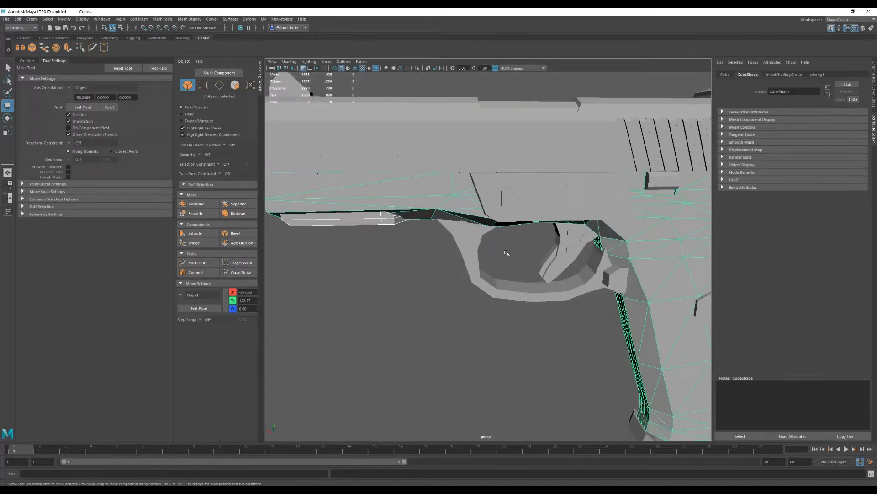
pyautogui.scroll(-2, 507, 253)
pyautogui.keyDown('shift'); pyautogui.click(534, 216); pyautogui.keyUp('shift')
pyautogui.keyDown('alt'); pyautogui.moveTo(534, 216); pyautogui.dragTo(427, 240); pyautogui.keyUp('alt')
pyautogui.scroll(5, 427, 240)
pyautogui.keyDown('shift'); pyautogui.click(383, 185); pyautogui.keyUp('shift')
pyautogui.keyDown('shift'); pyautogui.click(339, 176); pyautogui.keyUp('shift')
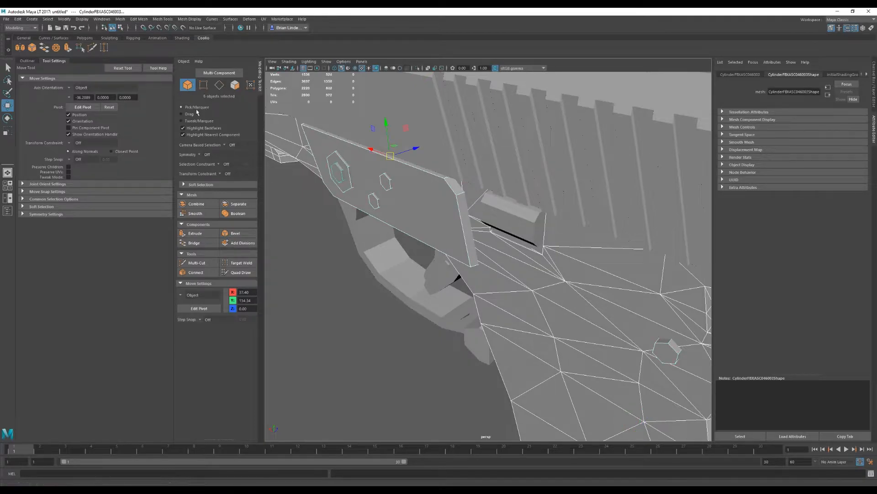
pyautogui.click(123, 19)
pyautogui.click(143, 44)
# Combine the trigger guard and its front hexagonal pin with the frame mesh.
pyautogui.scroll(-3, 512, 224)
pyautogui.keyDown('alt'); pyautogui.moveTo(512, 224); pyautogui.dragTo(334, 219); pyautogui.keyUp('alt')
pyautogui.keyDown('alt'); pyautogui.moveTo(523, 239); pyautogui.dragTo(562, 277); pyautogui.keyUp('alt')
pyautogui.keyDown('shift'); pyautogui.click(573, 247); pyautogui.keyUp('shift')
pyautogui.keyDown('shift'); pyautogui.click(576, 209); pyautogui.keyUp('shift')
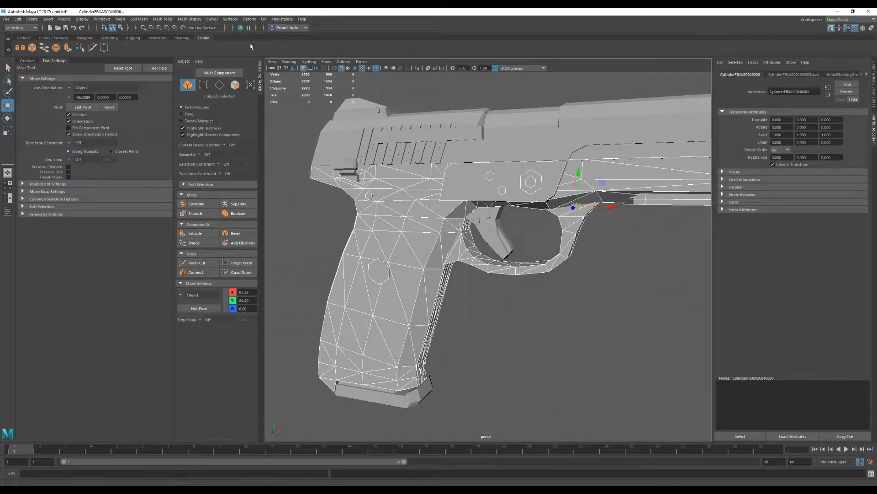
pyautogui.click(126, 19)
pyautogui.click(137, 45)
# Select the slide lock lever above the grip and rename it Slidelock.
pyautogui.keyDown('alt'); pyautogui.moveTo(476, 293); pyautogui.dragTo(535, 261); pyautogui.keyUp('alt')
pyautogui.click(363, 201)
pyautogui.scroll(3, 395, 239)
pyautogui.scroll(2, 507, 219)
pyautogui.click(514, 219)
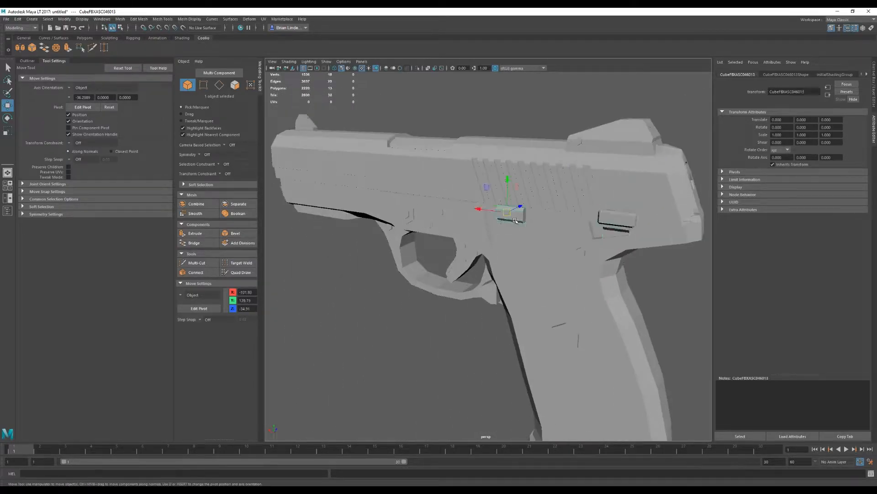
pyautogui.keyDown('alt'); pyautogui.moveTo(526, 223); pyautogui.dragTo(675, 198); pyautogui.keyUp('alt')
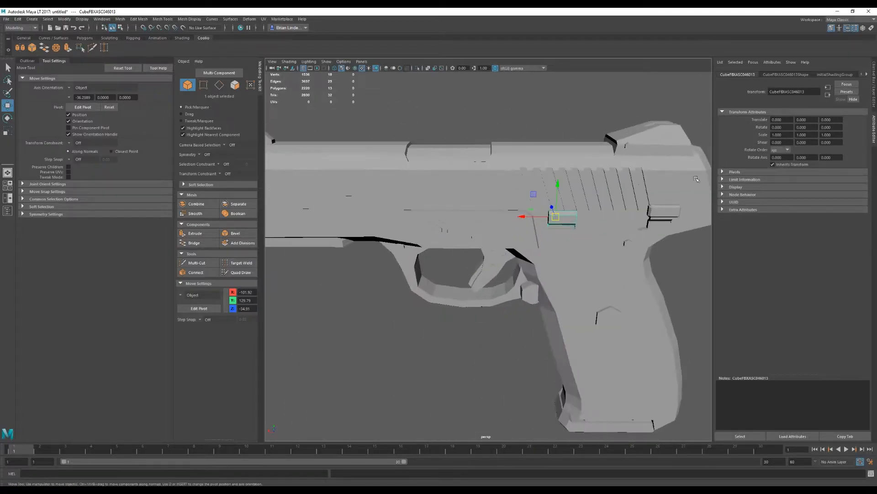
pyautogui.write('Slidelock')
pyautogui.press('Return')
# Rename the safety lever at the rear of the frame as thumbsafety.
pyautogui.click(661, 211)
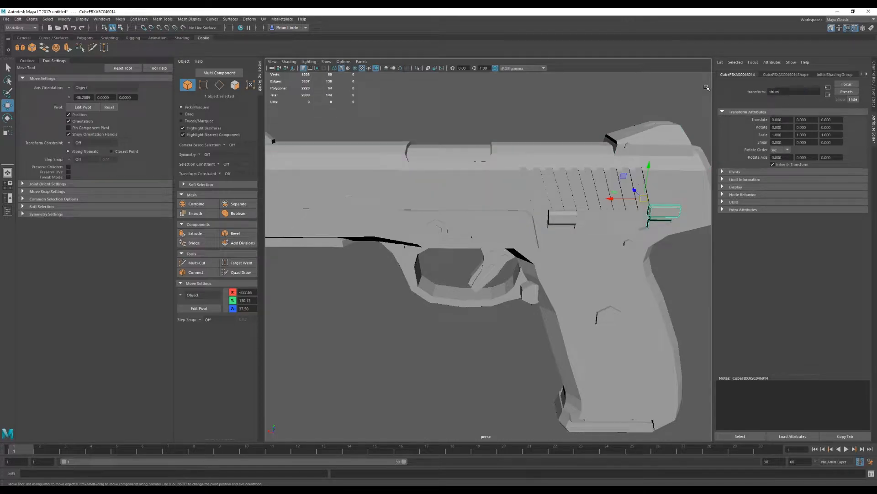
pyautogui.write('thumbsafety')
pyautogui.press('Return')
# Check the slide lock lever's name, and rename the slide mesh as slide in lowercase.
pyautogui.click(566, 219)
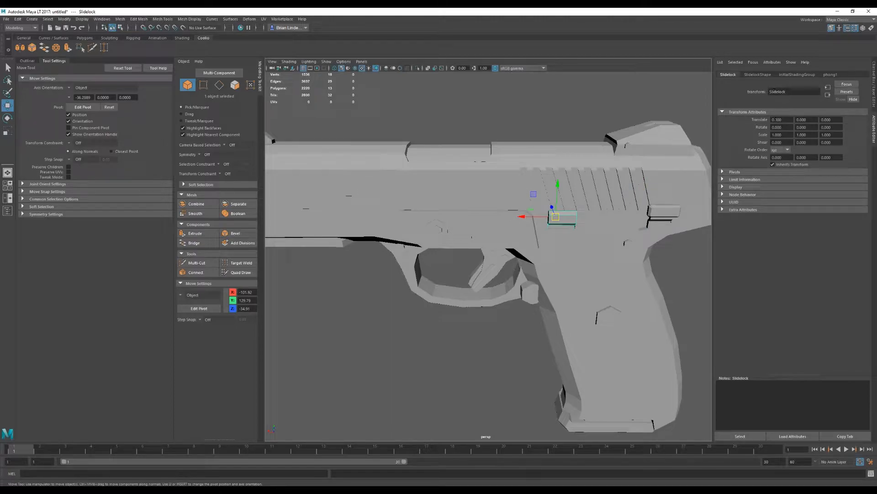
pyautogui.click(484, 177)
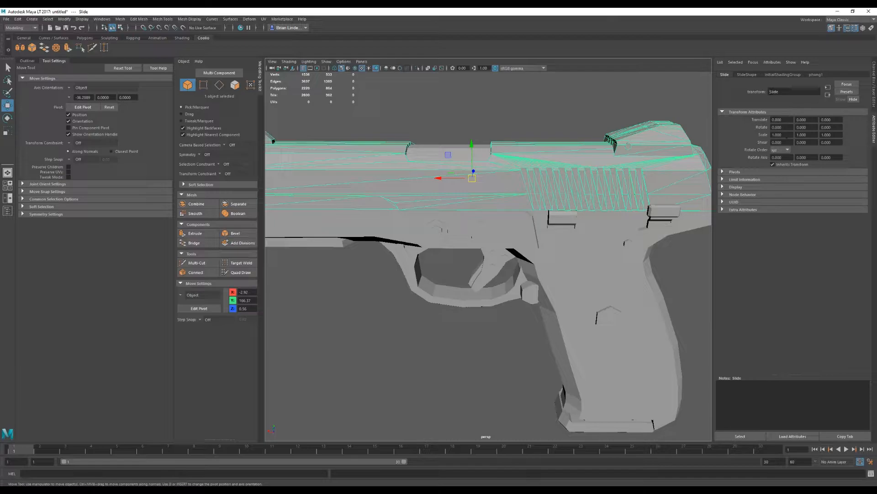
pyautogui.scroll(-5, 457, 210)
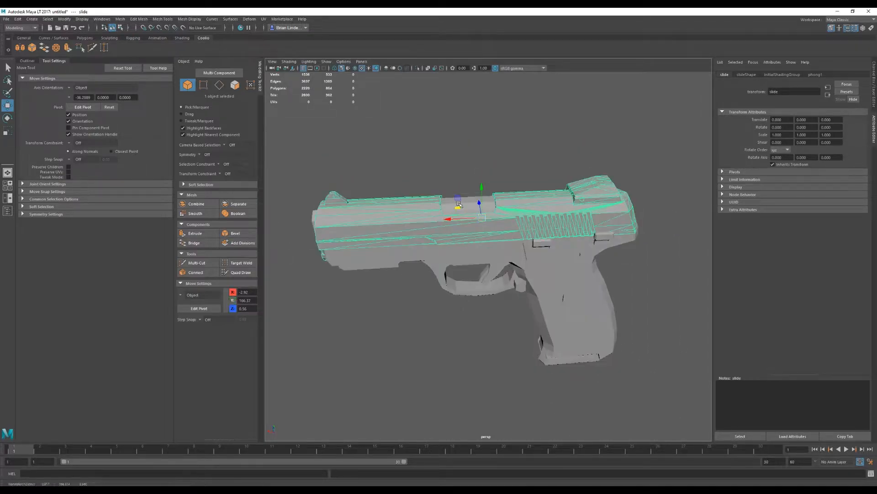
# Combine the barrel and its chamber block with the frame mesh.
pyautogui.keyDown('alt'); pyautogui.moveTo(416, 233); pyautogui.dragTo(447, 247); pyautogui.keyUp('alt')
pyautogui.click(404, 288)
pyautogui.keyDown('alt'); pyautogui.moveTo(406, 289); pyautogui.dragTo(383, 320); pyautogui.keyUp('alt')
pyautogui.keyDown('alt'); pyautogui.moveTo(383, 320); pyautogui.dragTo(468, 291, button='middle'); pyautogui.keyUp('alt')
pyautogui.keyDown('shift'); pyautogui.click(487, 265); pyautogui.keyUp('shift')
pyautogui.keyDown('alt'); pyautogui.moveTo(512, 282); pyautogui.dragTo(496, 238); pyautogui.keyUp('alt')
pyautogui.hotkey('ctrl', 'z')
pyautogui.keyDown('shift'); pyautogui.click(480, 222); pyautogui.keyUp('shift')
pyautogui.keyDown('shift'); pyautogui.click(530, 231); pyautogui.keyUp('shift')
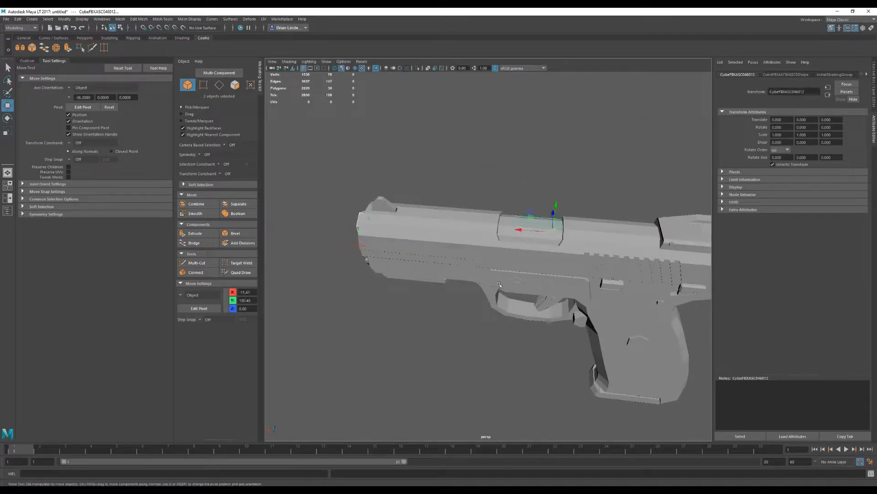
pyautogui.keyDown('alt'); pyautogui.moveTo(507, 288); pyautogui.dragTo(488, 246); pyautogui.keyUp('alt')
pyautogui.keyDown('shift'); pyautogui.click(497, 239); pyautogui.keyUp('shift')
pyautogui.click(119, 19)
pyautogui.click(135, 26)
# Shift the combined frame mesh down away from the slide as a check, and undo the move.
pyautogui.keyDown('alt'); pyautogui.moveTo(308, 212); pyautogui.dragTo(437, 301); pyautogui.keyUp('alt')
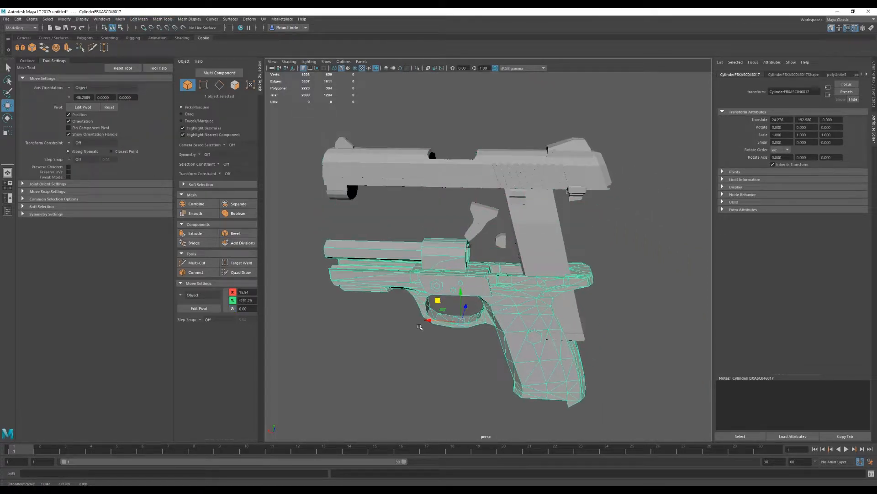
pyautogui.keyDown('alt'); pyautogui.moveTo(475, 300); pyautogui.dragTo(396, 268); pyautogui.keyUp('alt')
pyautogui.hotkey('ctrl', 'z')
pyautogui.keyDown('alt'); pyautogui.moveTo(460, 196); pyautogui.dragTo(480, 231, button='middle'); pyautogui.keyUp('alt')
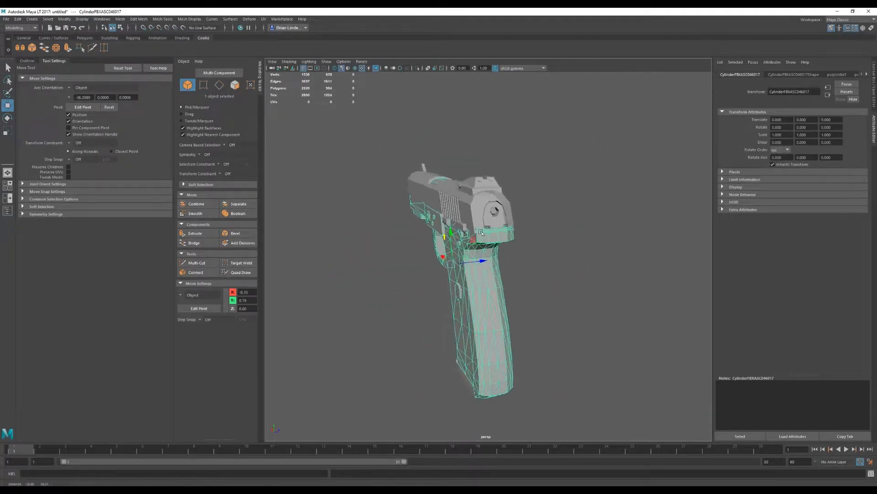
# Combine the rear plate with the hexagonal hole, inside the back of the slide, with the frame mesh.
pyautogui.scroll(5, 480, 232)
pyautogui.keyDown('shift'); pyautogui.click(506, 349); pyautogui.keyUp('shift')
pyautogui.keyDown('alt'); pyautogui.moveTo(506, 349); pyautogui.dragTo(446, 272); pyautogui.keyUp('alt')
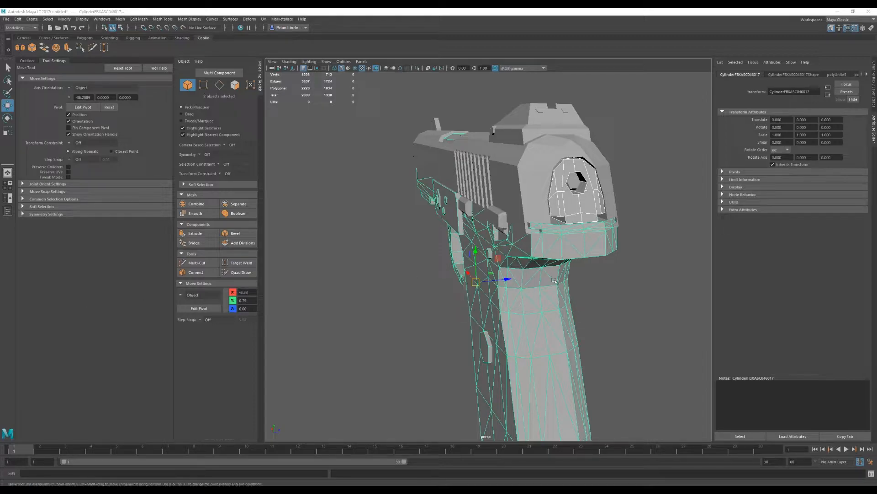
pyautogui.keyDown('alt'); pyautogui.moveTo(555, 281); pyautogui.dragTo(548, 280); pyautogui.keyUp('alt')
pyautogui.keyDown('shift'); pyautogui.click(561, 248); pyautogui.keyUp('shift')
pyautogui.keyDown('shift'); pyautogui.click(561, 249); pyautogui.keyUp('shift')
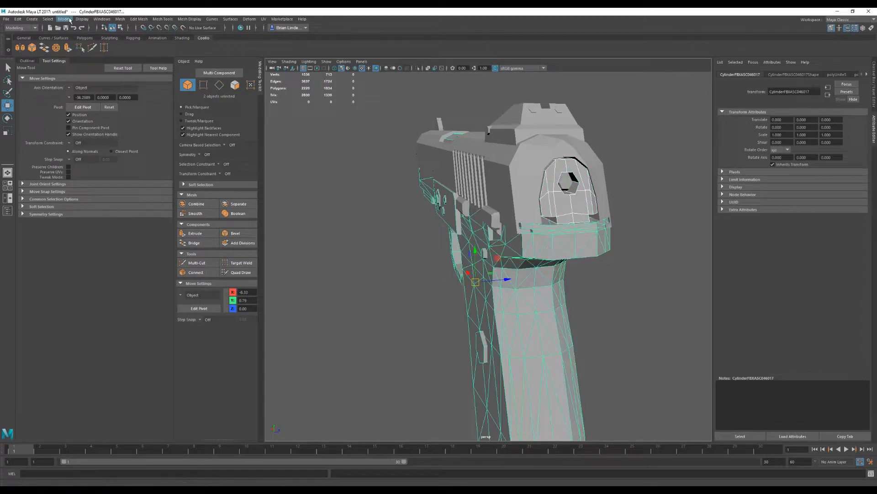
pyautogui.click(120, 19)
pyautogui.click(133, 43)
pyautogui.keyDown('alt'); pyautogui.moveTo(584, 275); pyautogui.dragTo(431, 218); pyautogui.keyUp('alt')
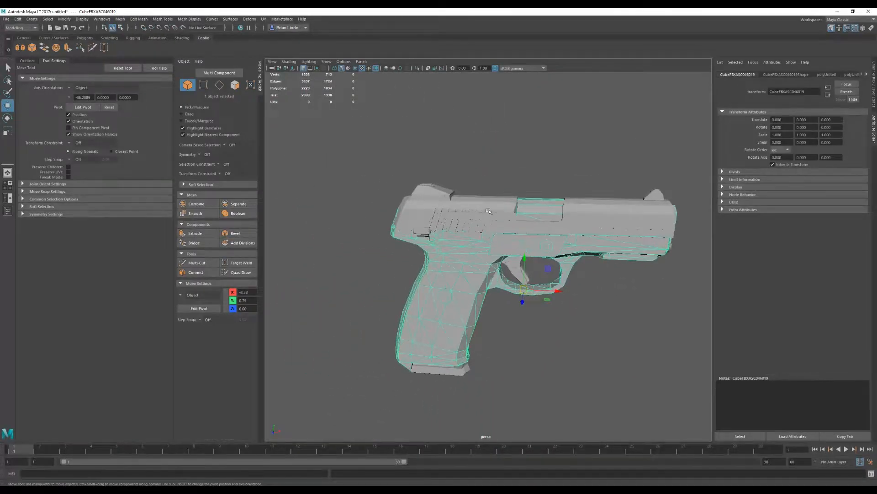
# Pull the slide backward along the barrel as a test, and undo the move.
pyautogui.click(562, 201)
pyautogui.moveTo(564, 216); pyautogui.dragTo(517, 217)
pyautogui.keyDown('alt'); pyautogui.moveTo(517, 216); pyautogui.dragTo(570, 203); pyautogui.keyUp('alt')
pyautogui.keyDown('alt'); pyautogui.moveTo(499, 203); pyautogui.dragTo(460, 241); pyautogui.keyUp('alt')
pyautogui.hotkey('ctrl', 'z')
# Examine the inside of the slide and the parts beneath it.
pyautogui.keyDown('alt'); pyautogui.moveTo(461, 242); pyautogui.dragTo(488, 259, button='right'); pyautogui.keyUp('alt')
pyautogui.keyDown('alt'); pyautogui.moveTo(430, 219); pyautogui.dragTo(508, 274, button='right'); pyautogui.keyUp('alt')
pyautogui.click(512, 245)
pyautogui.keyDown('alt'); pyautogui.moveTo(512, 244); pyautogui.dragTo(472, 255); pyautogui.keyUp('alt')
pyautogui.keyDown('alt'); pyautogui.moveTo(503, 278); pyautogui.dragTo(565, 245, button='right'); pyautogui.keyUp('alt')
pyautogui.moveTo(563, 240); pyautogui.dragTo(548, 265)
pyautogui.moveTo(562, 245); pyautogui.dragTo(594, 222, button='right')
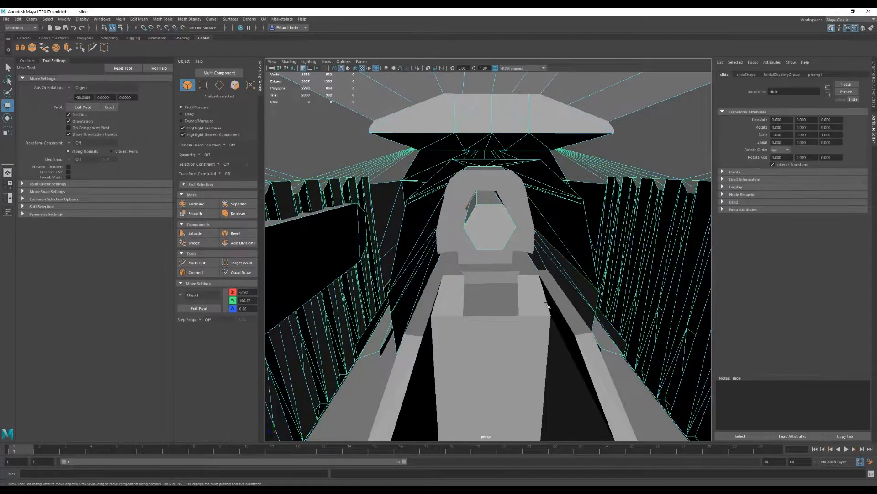
# Select the magazine inside the grip.
pyautogui.click(528, 364)
pyautogui.keyDown('alt'); pyautogui.moveTo(515, 337); pyautogui.dragTo(507, 275, button='middle'); pyautogui.keyUp('alt')
pyautogui.scroll(-8, 443, 257)
pyautogui.keyDown('alt'); pyautogui.moveTo(443, 324); pyautogui.dragTo(460, 259, button='middle'); pyautogui.keyUp('alt')
pyautogui.scroll(3, 461, 259)
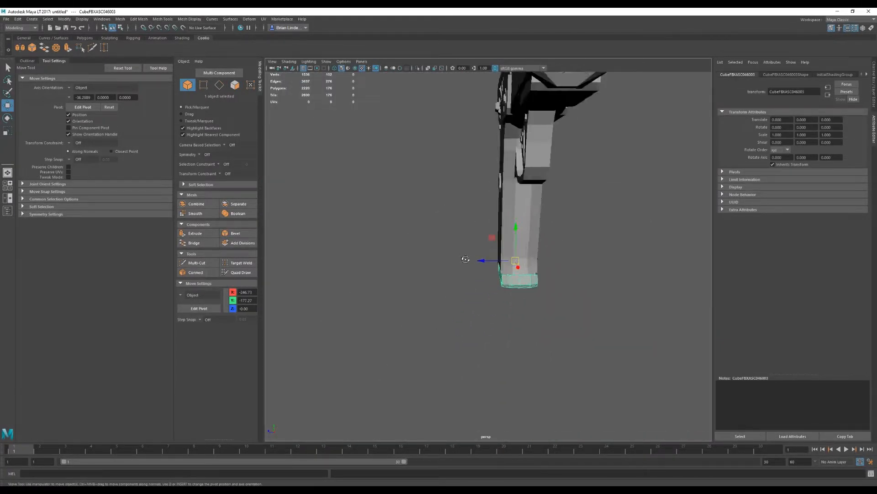
pyautogui.keyDown('alt'); pyautogui.moveTo(461, 260); pyautogui.dragTo(477, 262); pyautogui.keyUp('alt')
# Try moving the magazine out below and in front of the grip, and undo the move.
pyautogui.moveTo(439, 242); pyautogui.dragTo(614, 327)
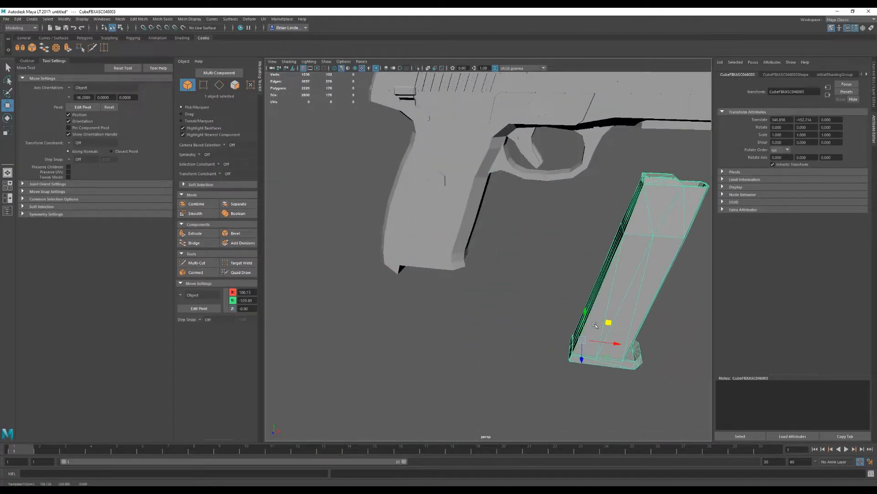
pyautogui.keyDown('alt'); pyautogui.moveTo(517, 259); pyautogui.dragTo(486, 239, button='middle'); pyautogui.keyUp('alt')
pyautogui.keyDown('alt'); pyautogui.moveTo(486, 239); pyautogui.dragTo(501, 253); pyautogui.keyUp('alt')
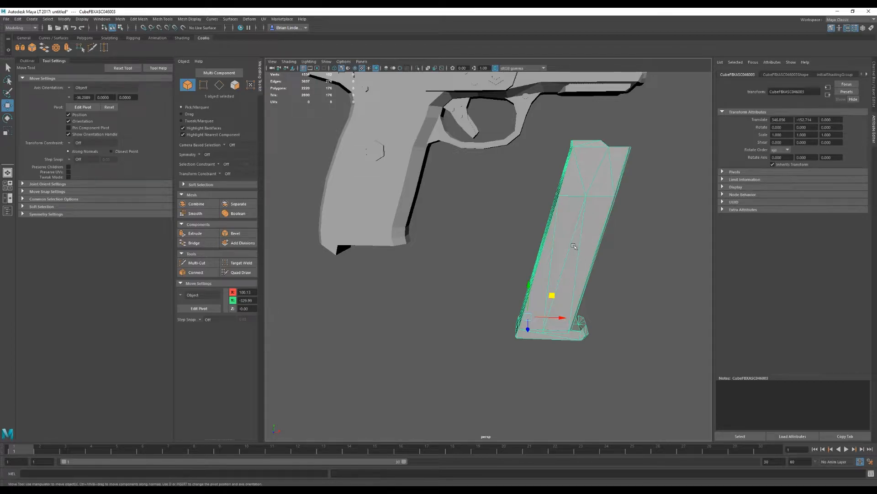
pyautogui.hotkey('ctrl', 'z')
# Move the magazine about 509 units in negative X so it sits clear behind the grip.
pyautogui.keyDown('alt'); pyautogui.moveTo(400, 228); pyautogui.dragTo(442, 225, button='middle'); pyautogui.keyUp('alt')
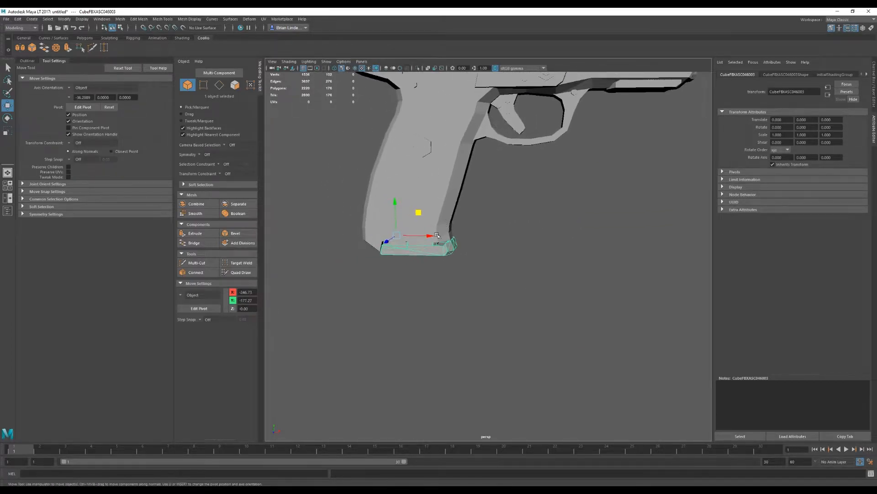
pyautogui.scroll(-3, 436, 238)
pyautogui.keyDown('alt'); pyautogui.moveTo(436, 239); pyautogui.dragTo(338, 245); pyautogui.keyUp('alt')
pyautogui.press('f')
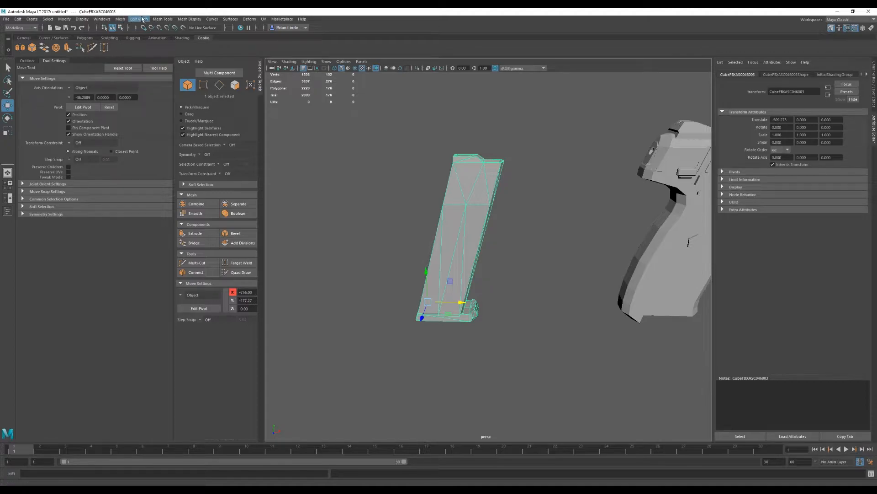
# Try to quadrangulate the magazine mesh.
pyautogui.click(121, 19)
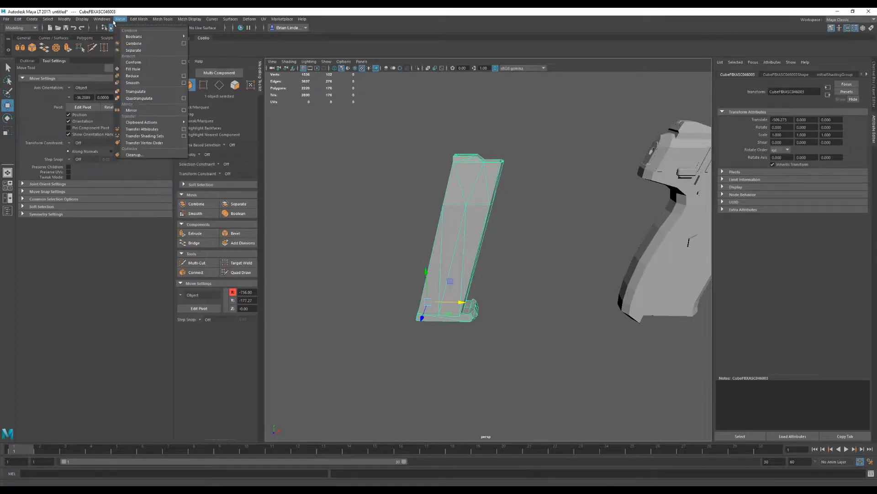
pyautogui.click(139, 99)
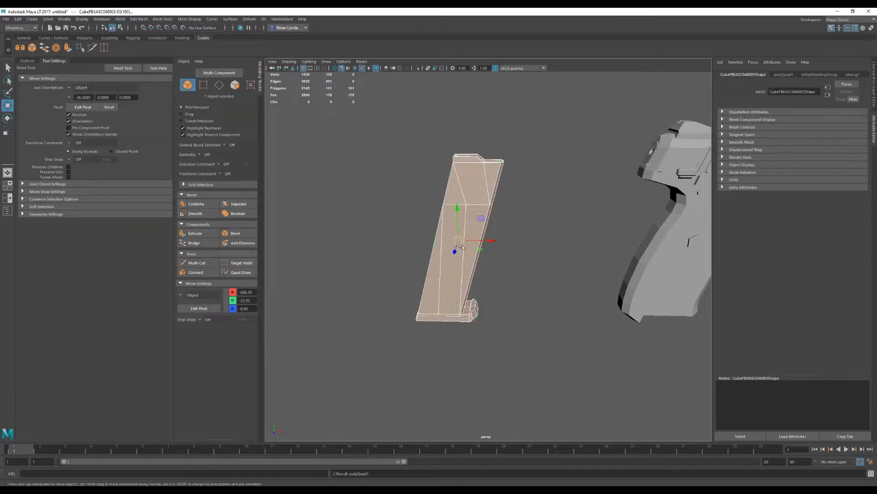
# Select two surplus lengthwise edges on the magazine's sides and delete them.
pyautogui.moveTo(467, 256); pyautogui.dragTo(467, 219, button='right')
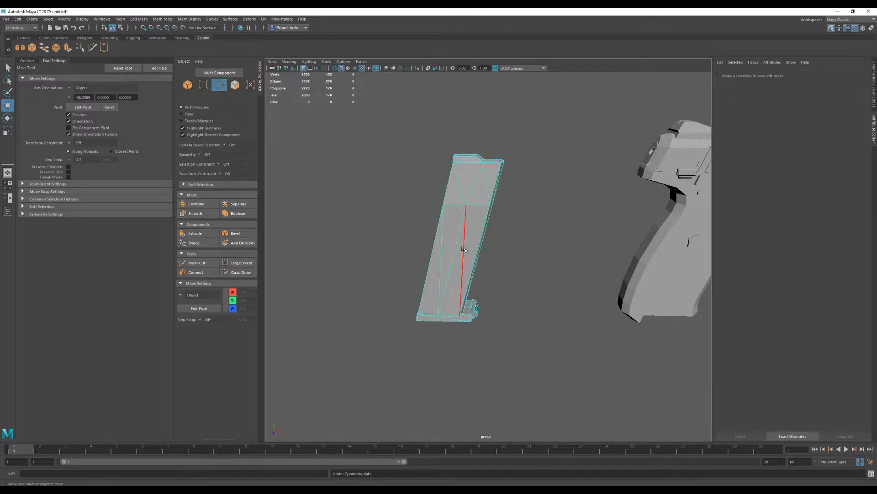
pyautogui.click(466, 216)
pyautogui.keyDown('shift'); pyautogui.click(487, 192); pyautogui.keyUp('shift')
pyautogui.keyDown('alt'); pyautogui.moveTo(489, 201); pyautogui.dragTo(514, 210); pyautogui.keyUp('alt')
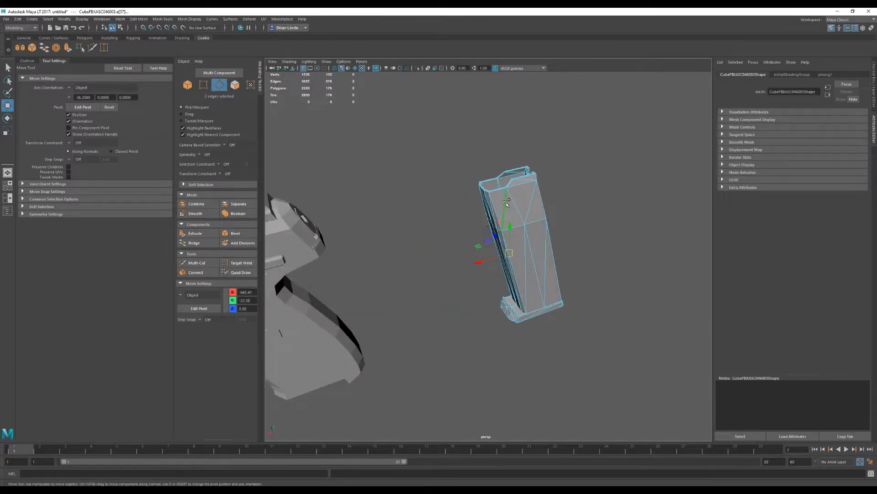
pyautogui.press('Delete')
pyautogui.keyDown('alt'); pyautogui.moveTo(531, 285); pyautogui.dragTo(563, 299); pyautogui.keyUp('alt')
# Delete the redundant lengthwise edge on the magazine's inner wall, checking it in wireframe display.
pyautogui.click(551, 267)
pyautogui.click(335, 69)
pyautogui.moveTo(466, 215)
pyautogui.keyDown('alt'); pyautogui.mouseDown()
pyautogui.moveTo(478, 222)
pyautogui.moveTo(462, 231)
pyautogui.moveTo(482, 234)
pyautogui.mouseUp(); pyautogui.keyUp('alt')
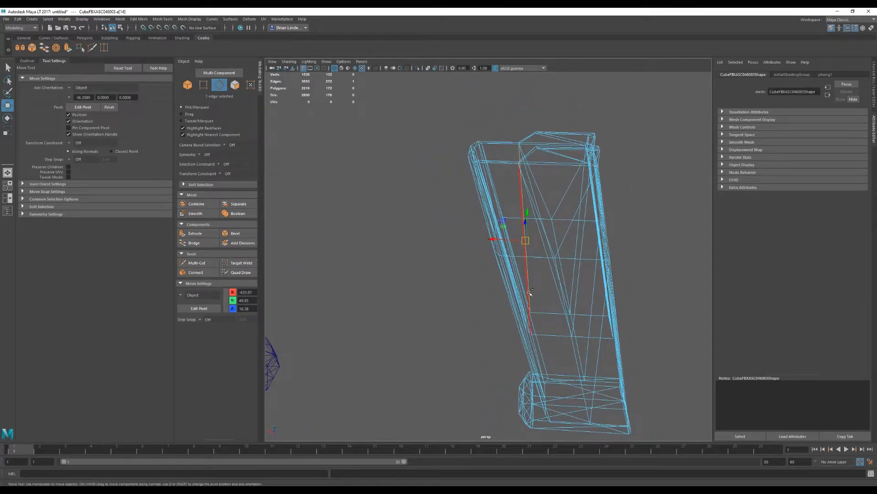
pyautogui.press('Delete')
pyautogui.moveTo(547, 305)
pyautogui.keyDown('alt'); pyautogui.mouseDown()
pyautogui.moveTo(567, 329)
pyautogui.moveTo(550, 293)
pyautogui.moveTo(576, 319)
pyautogui.moveTo(593, 319)
pyautogui.mouseUp(); pyautogui.keyUp('alt')
pyautogui.click(341, 69)
# Select the edge loop inside the magazine and raise it to about Y 65, level with the outer bend.
pyautogui.scroll(3, 593, 315)
pyautogui.moveTo(590, 269)
pyautogui.keyDown('alt'); pyautogui.mouseDown()
pyautogui.moveTo(585, 248)
pyautogui.moveTo(525, 301)
pyautogui.moveTo(483, 251)
pyautogui.mouseUp(); pyautogui.keyUp('alt')
pyautogui.doubleClick(579, 260)
pyautogui.scroll(5, 525, 301)
pyautogui.scroll(-5, 526, 301)
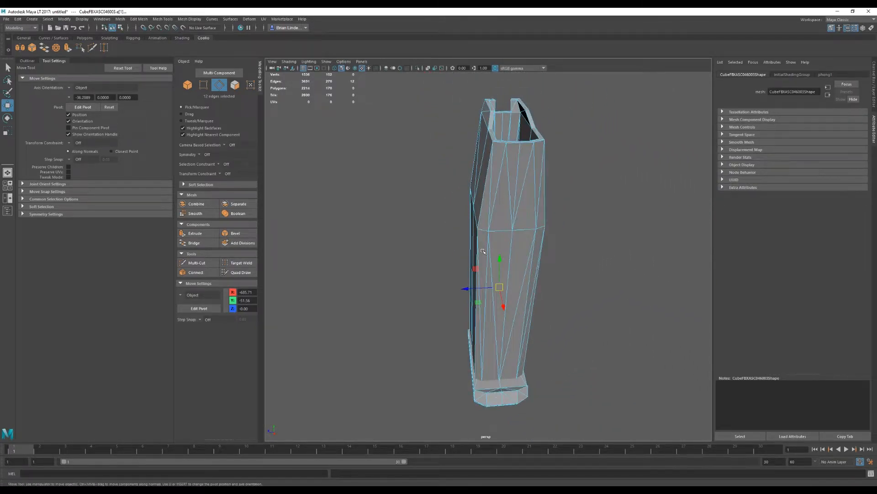
pyautogui.click(335, 68)
pyautogui.moveTo(529, 269)
pyautogui.keyDown('alt'); pyautogui.mouseDown()
pyautogui.moveTo(508, 263)
pyautogui.moveTo(502, 189)
pyautogui.moveTo(496, 223)
pyautogui.moveTo(467, 224)
pyautogui.mouseUp(); pyautogui.keyUp('alt')
pyautogui.moveTo(499, 189); pyautogui.dragTo(498, 179)
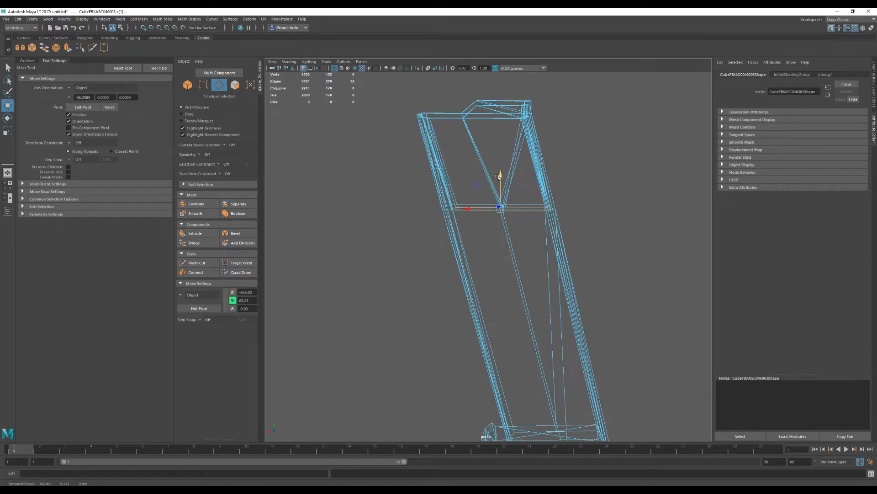
pyautogui.moveTo(470, 210); pyautogui.dragTo(452, 164)
# Extrude the inner edge loop and move the new edges down along the magazine's slant to its base.
pyautogui.click(68, 49)
pyautogui.press('w')
pyautogui.moveTo(424, 145); pyautogui.dragTo(492, 385, button='middle')
pyautogui.keyDown('alt'); pyautogui.moveTo(489, 390); pyautogui.dragTo(412, 308); pyautogui.keyUp('alt')
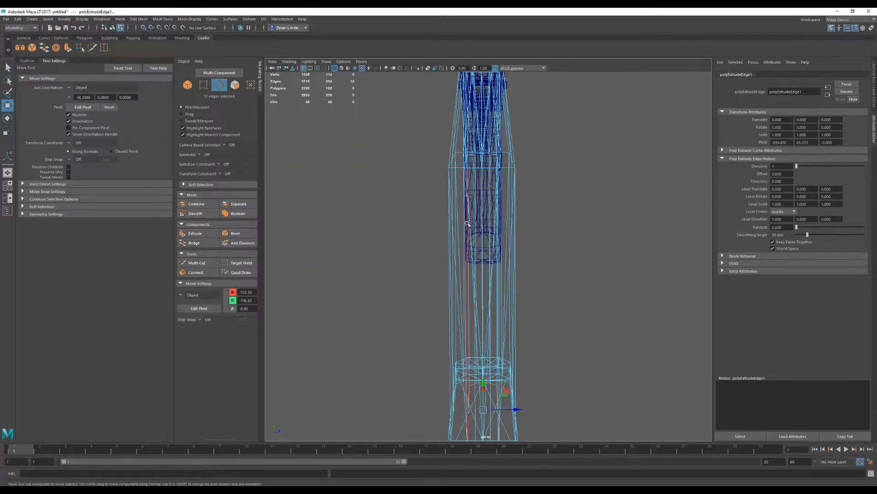
pyautogui.keyDown('alt'); pyautogui.moveTo(477, 214); pyautogui.dragTo(477, 219); pyautogui.keyUp('alt')
pyautogui.scroll(4, 479, 276)
pyautogui.keyDown('alt'); pyautogui.moveTo(468, 274); pyautogui.dragTo(473, 300); pyautogui.keyUp('alt')
pyautogui.scroll(-2, 458, 274)
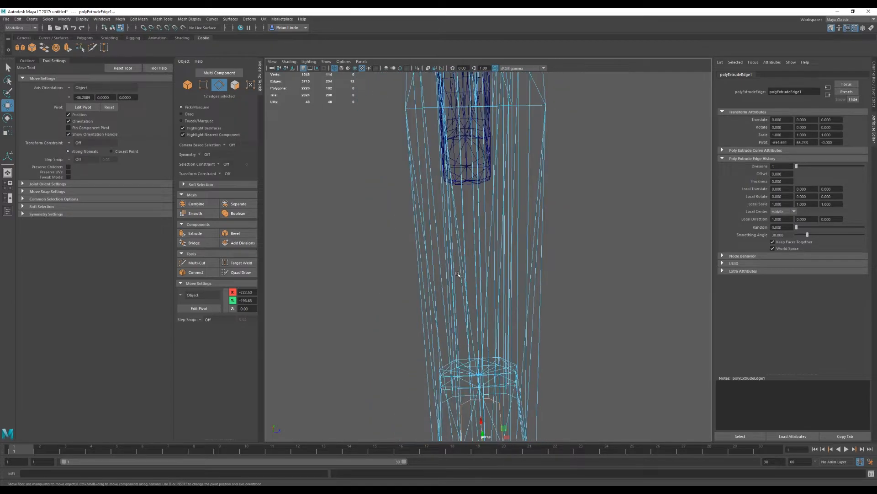
# Select the ring of extruded inner wall faces and scale it wider along Z toward the outer walls.
pyautogui.click(341, 67)
pyautogui.moveTo(425, 137)
pyautogui.keyDown('alt'); pyautogui.mouseDown()
pyautogui.moveTo(448, 141)
pyautogui.moveTo(474, 163)
pyautogui.mouseUp(); pyautogui.keyUp('alt')
pyautogui.moveTo(490, 233); pyautogui.dragTo(490, 252, button='right')
pyautogui.click(484, 228)
pyautogui.keyDown('shift'); pyautogui.doubleClick(494, 209); pyautogui.keyUp('shift')
pyautogui.press('r')
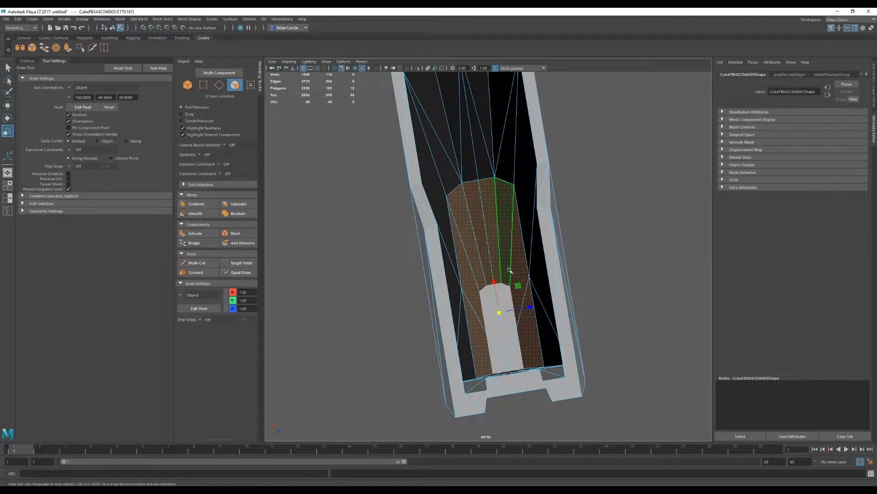
pyautogui.keyDown('alt'); pyautogui.moveTo(538, 320); pyautogui.dragTo(503, 279); pyautogui.keyUp('alt')
pyautogui.click(335, 68)
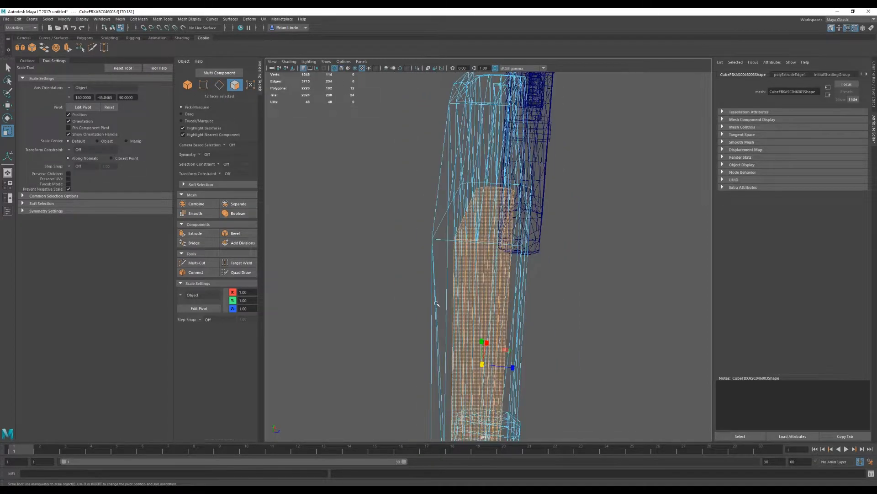
pyautogui.moveTo(519, 370); pyautogui.dragTo(536, 371)
pyautogui.keyDown('alt'); pyautogui.moveTo(555, 319); pyautogui.dragTo(425, 275); pyautogui.keyUp('alt')
# Examine the extruded walls and edges inside the magazine from several angles.
pyautogui.moveTo(493, 235); pyautogui.dragTo(488, 205, button='right')
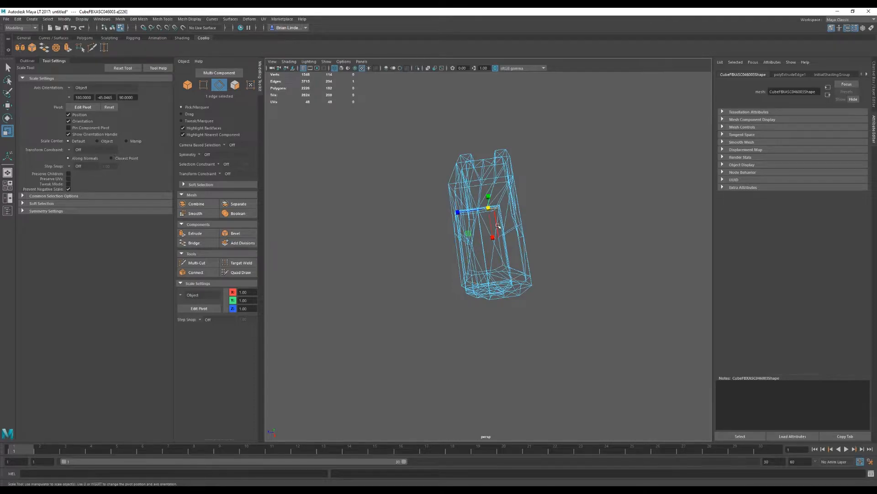
pyautogui.keyDown('alt'); pyautogui.moveTo(507, 293); pyautogui.dragTo(496, 269); pyautogui.keyUp('alt')
pyautogui.scroll(4, 496, 278)
pyautogui.scroll(-5, 520, 284)
pyautogui.moveTo(477, 207); pyautogui.dragTo(515, 198, button='right')
pyautogui.scroll(3, 475, 279)
pyautogui.keyDown('alt'); pyautogui.moveTo(502, 205); pyautogui.dragTo(460, 156); pyautogui.keyUp('alt')
# Select the four middle vertices at the magazine's upper bend and shift them slightly along X.
pyautogui.moveTo(501, 234); pyautogui.dragTo(505, 210, button='right')
pyautogui.moveTo(476, 138); pyautogui.dragTo(476, 139)
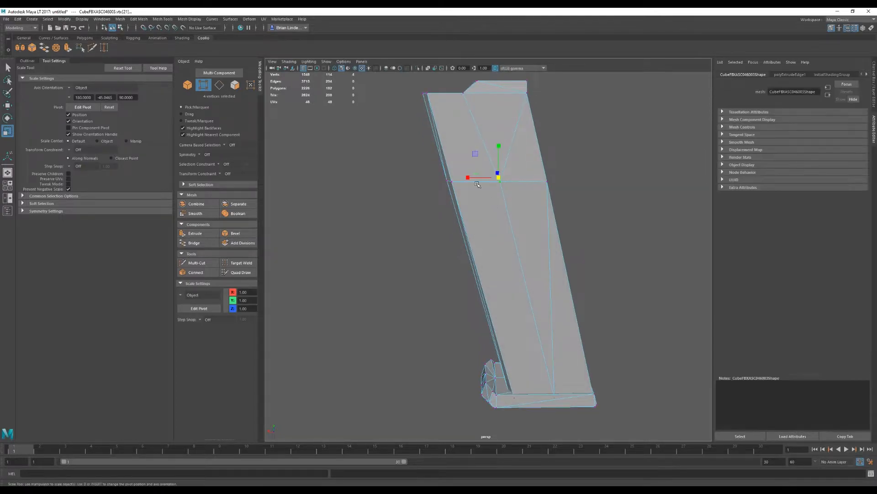
pyautogui.press('w')
pyautogui.click(334, 68)
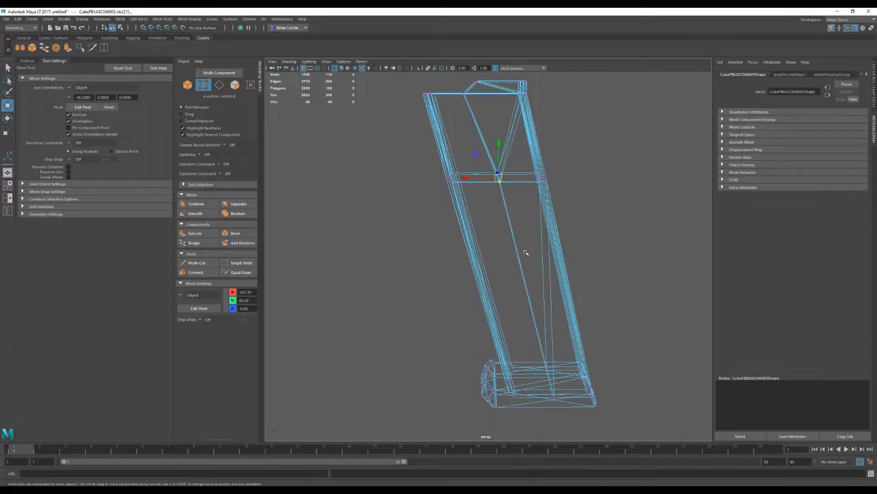
pyautogui.moveTo(475, 177); pyautogui.dragTo(464, 176)
pyautogui.keyDown('alt'); pyautogui.moveTo(493, 222); pyautogui.dragTo(528, 237, button='middle'); pyautogui.keyUp('alt')
# Try cutting new lengthwise edges into the magazine's side walls with the Multi-Cut tool.
pyautogui.click(417, 192)
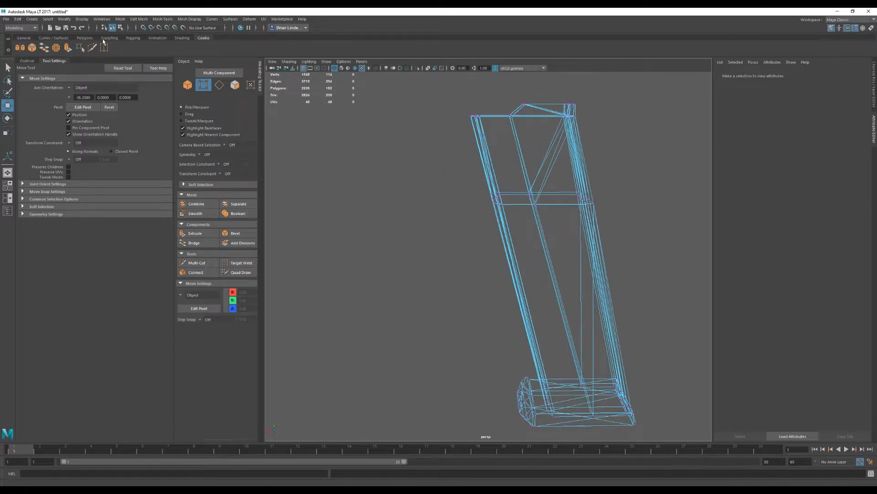
pyautogui.click(93, 49)
pyautogui.click(499, 116)
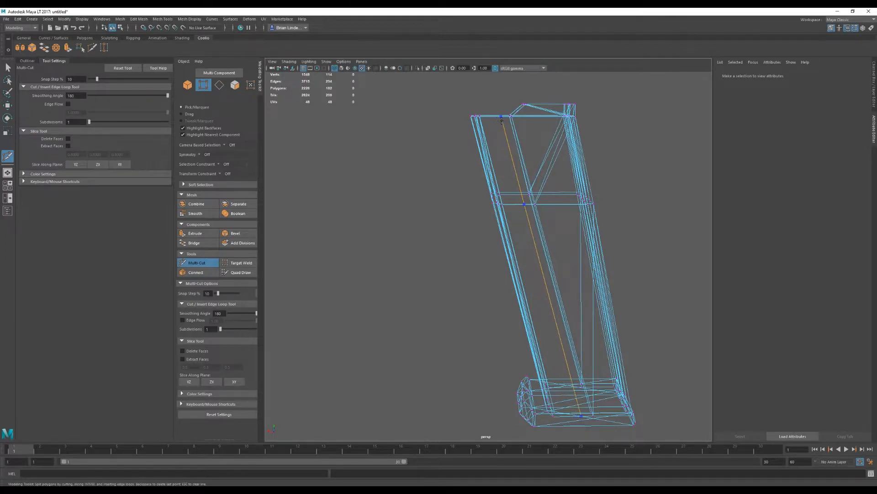
pyautogui.keyDown('alt'); pyautogui.moveTo(495, 121); pyautogui.dragTo(498, 139); pyautogui.keyUp('alt')
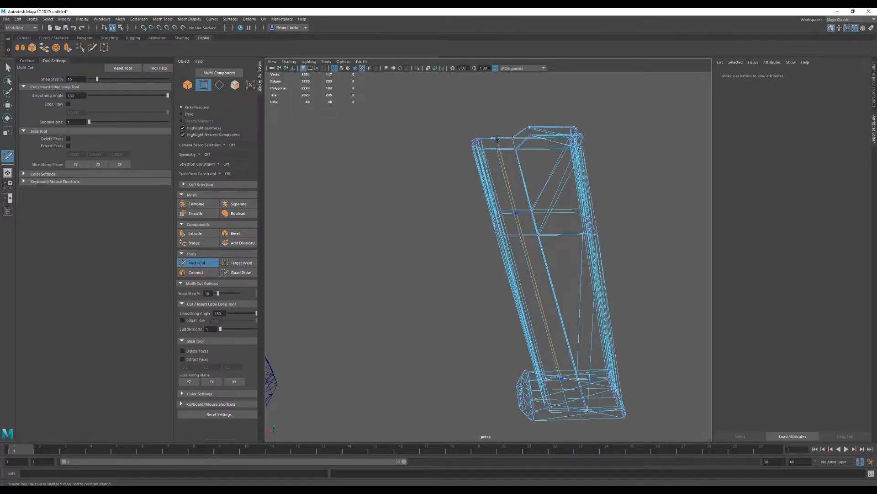
pyautogui.press('w')
# Select the newly cut lengthwise edges for a bevel, and undo the selection and the cuts.
pyautogui.moveTo(500, 144); pyautogui.dragTo(499, 123, button='right')
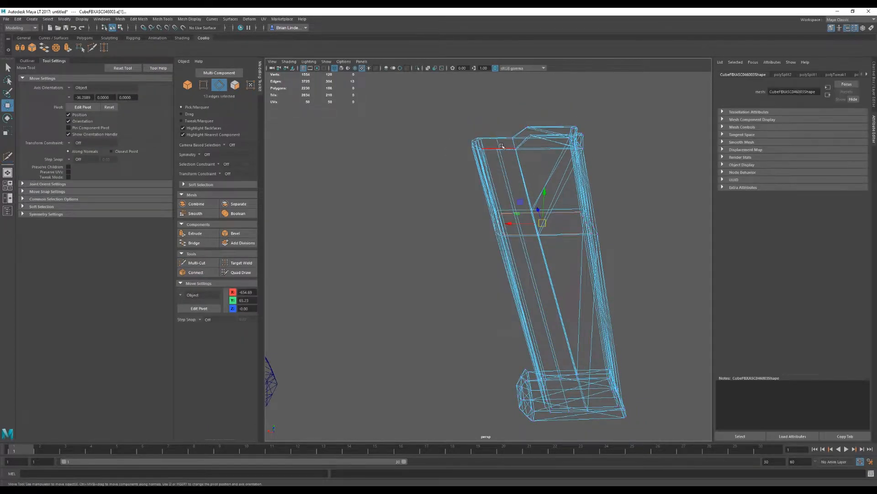
pyautogui.click(236, 233)
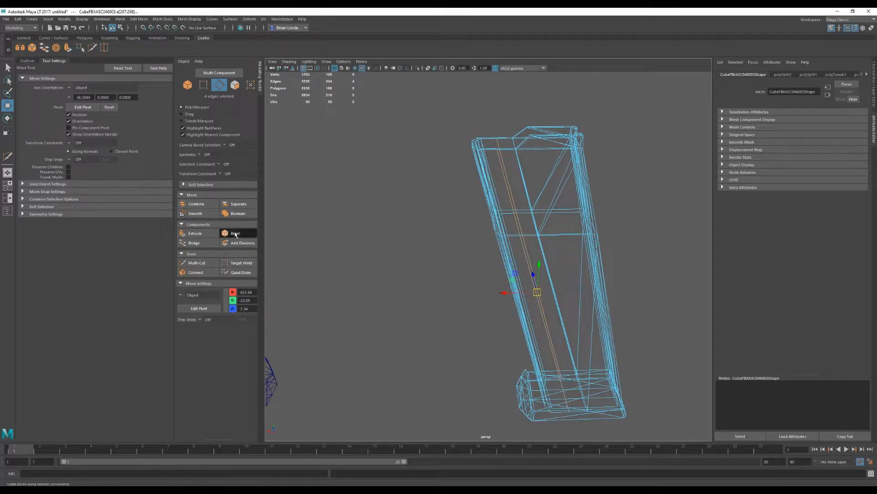
pyautogui.click(555, 285)
pyautogui.keyDown('alt'); pyautogui.moveTo(462, 235); pyautogui.dragTo(438, 305); pyautogui.keyUp('alt')
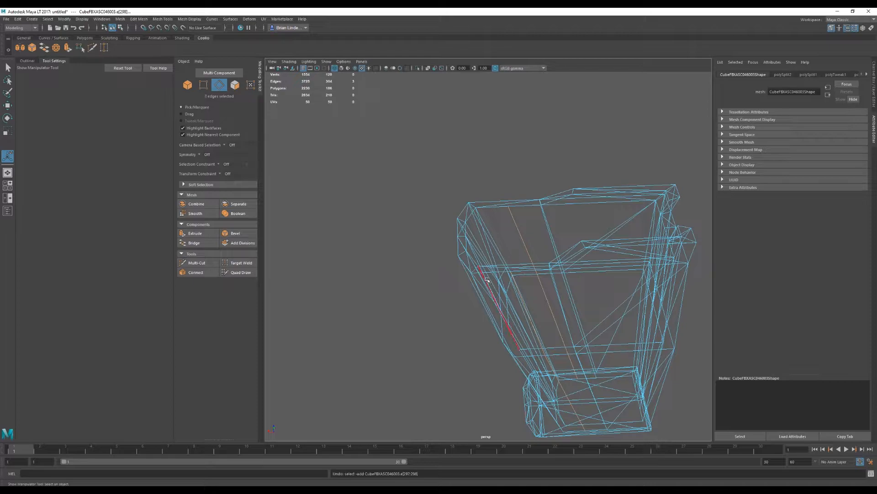
pyautogui.hotkey('ctrl', 'z')
pyautogui.hotkey('ctrl', 'z')
# Return to shaded display and delete surplus edges from the magazine mesh.
pyautogui.moveTo(519, 226); pyautogui.dragTo(522, 207, button='right')
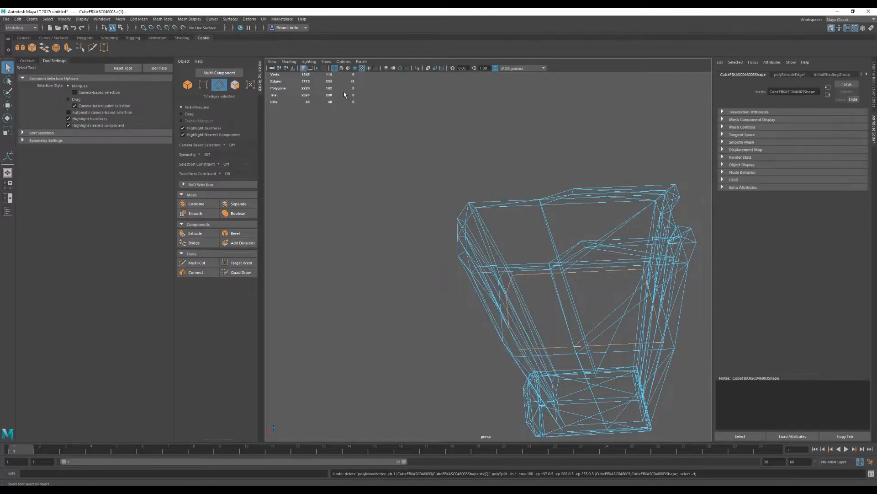
pyautogui.click(340, 69)
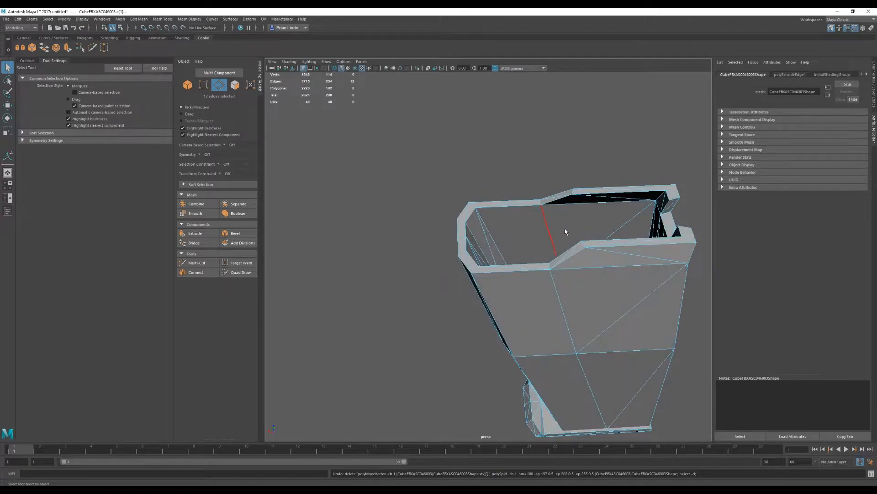
pyautogui.press('Delete')
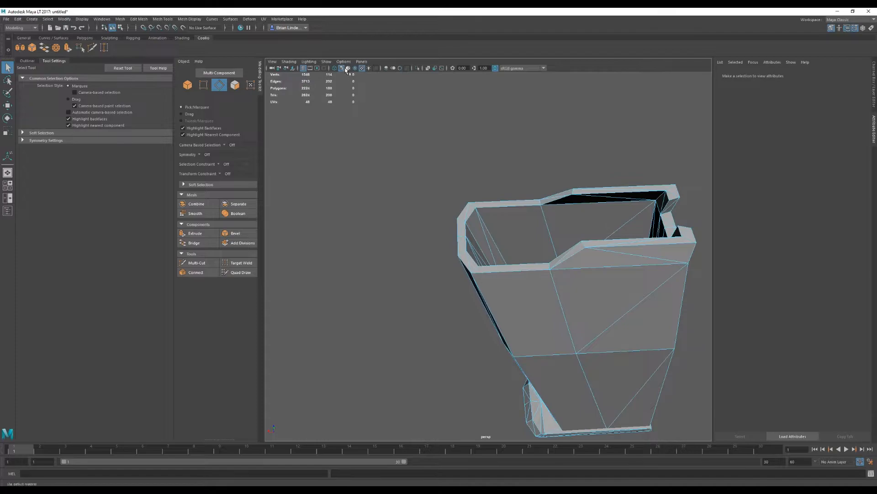
# Cut a lengthwise edge loop through each side wall of the magazine and bevel the loops with a fraction of 0.2.
pyautogui.click(92, 47)
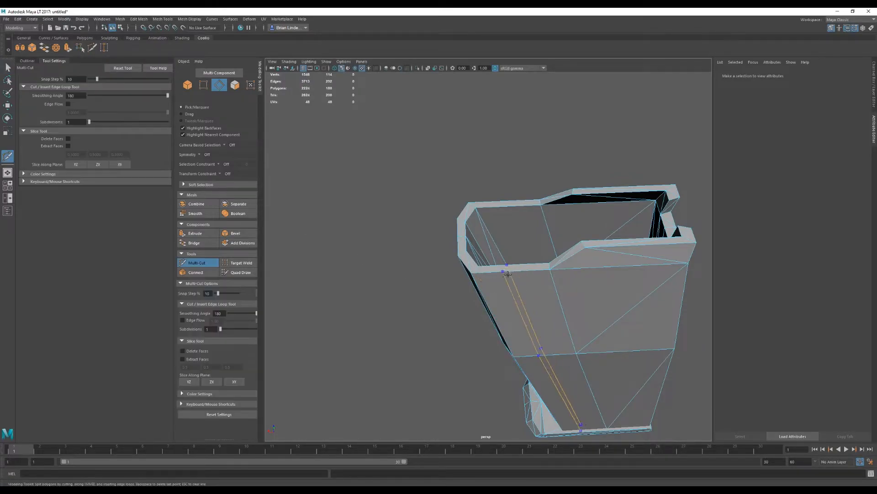
pyautogui.keyDown('ctrl'); pyautogui.keyDown('shift'); pyautogui.click(510, 215); pyautogui.keyUp('shift'); pyautogui.keyUp('ctrl')
pyautogui.press('w')
pyautogui.keyDown('alt'); pyautogui.moveTo(529, 247); pyautogui.dragTo(540, 245); pyautogui.keyUp('alt')
pyautogui.doubleClick(541, 228)
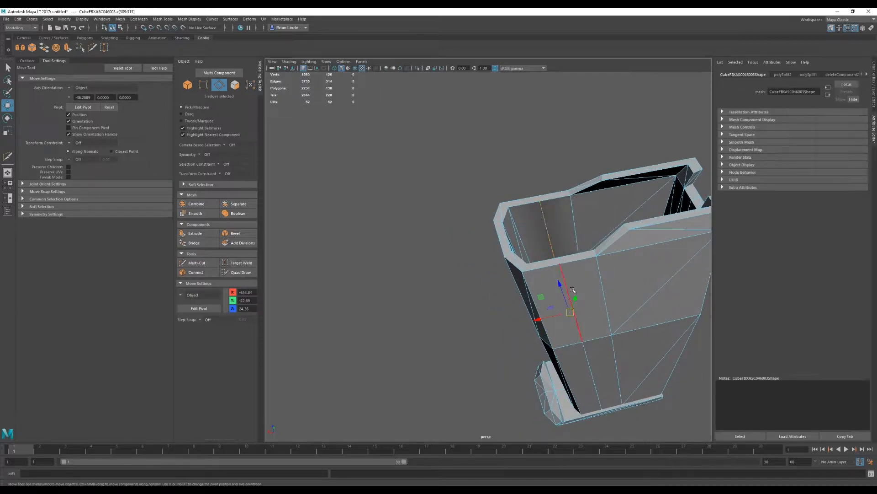
pyautogui.keyDown('shift'); pyautogui.doubleClick(566, 276); pyautogui.keyUp('shift')
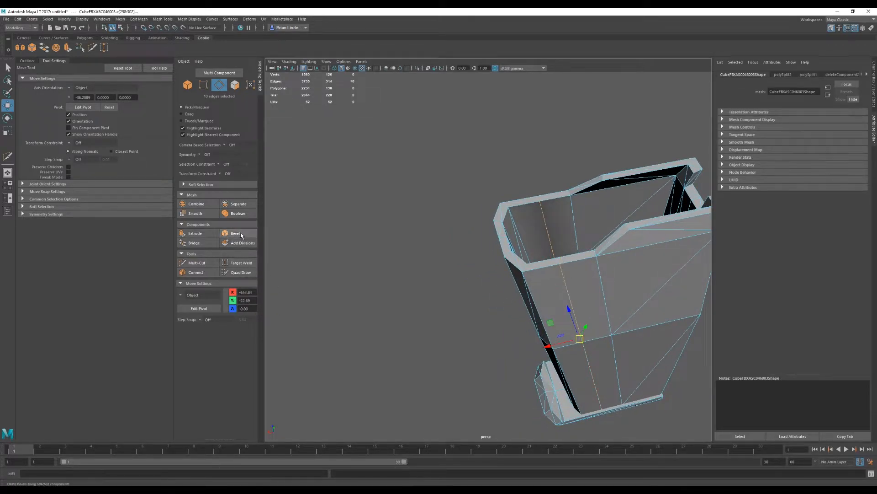
pyautogui.click(235, 233)
pyautogui.keyDown('alt'); pyautogui.moveTo(658, 315); pyautogui.dragTo(626, 308); pyautogui.keyUp('alt')
pyautogui.moveTo(622, 263); pyautogui.dragTo(621, 264, button='middle')
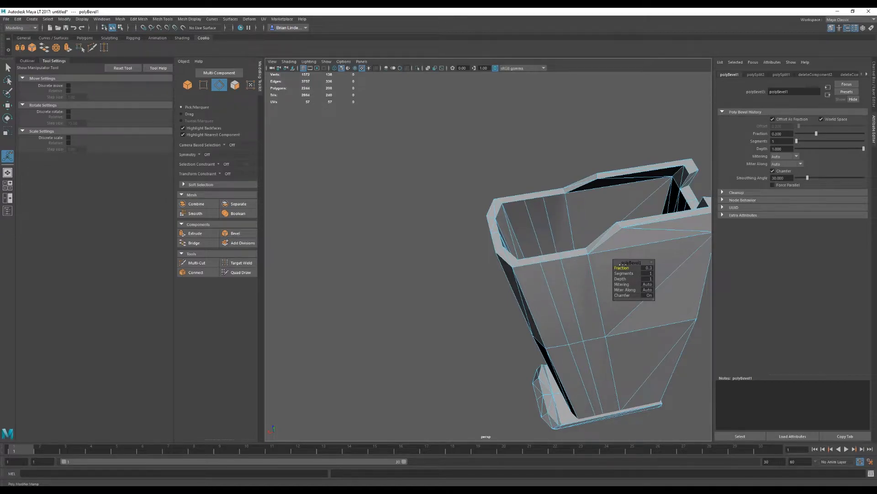
pyautogui.click(410, 306)
pyautogui.keyDown('alt'); pyautogui.moveTo(453, 288); pyautogui.dragTo(465, 275); pyautogui.keyUp('alt')
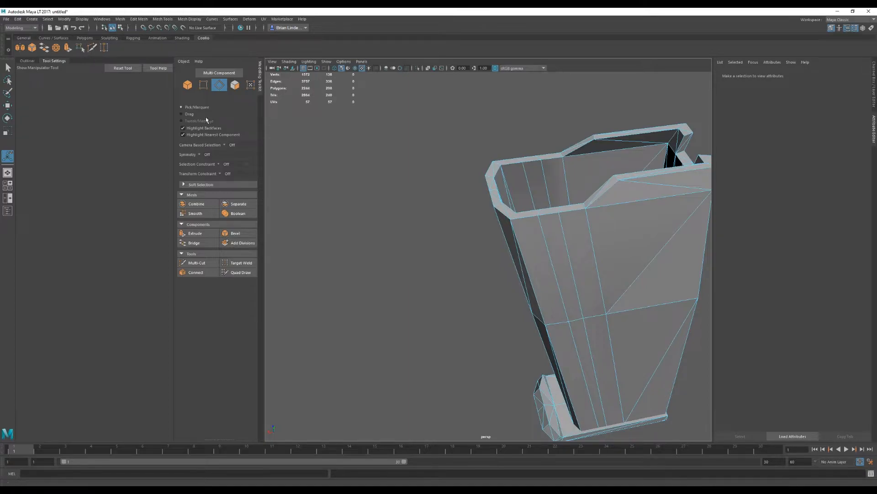
# Cut crosswise edge loops through the inner and outer side walls just below the magazine's open top, on both sides.
pyautogui.hotkey('ctrl', 'shift', 'x')
pyautogui.keyDown('ctrl'); pyautogui.click(554, 223); pyautogui.keyUp('ctrl')
pyautogui.keyDown('ctrl'); pyautogui.click(532, 172); pyautogui.keyUp('ctrl')
pyautogui.keyDown('alt'); pyautogui.moveTo(532, 172); pyautogui.dragTo(520, 305); pyautogui.keyUp('alt')
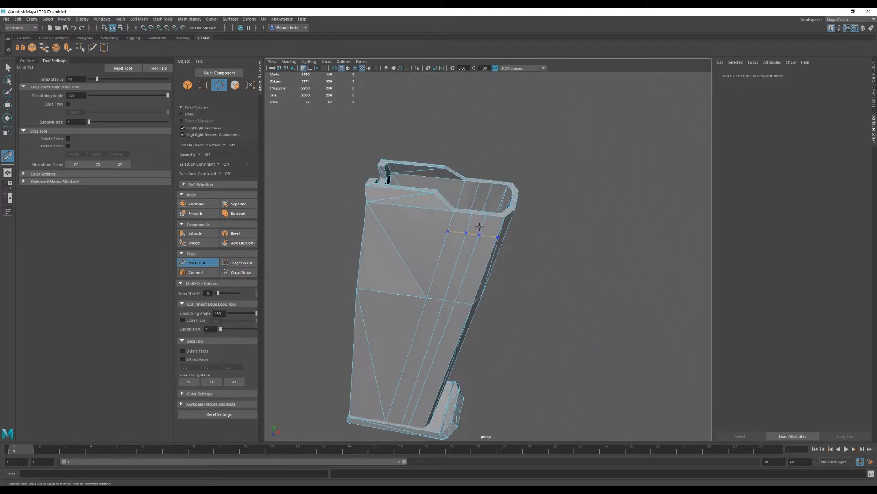
pyautogui.keyDown('ctrl'); pyautogui.click(489, 188); pyautogui.keyUp('ctrl')
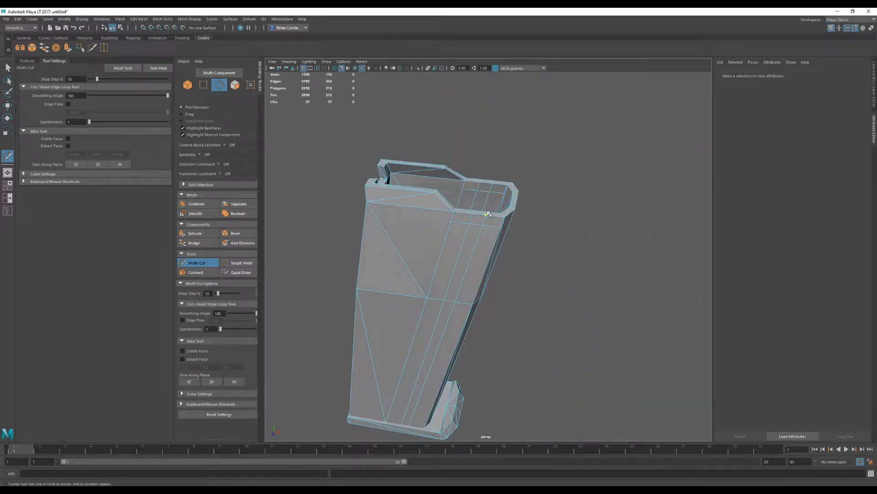
# Delete the narrow strip faces between the beveled edges to open a long lengthwise slot in the magazine's side walls.
pyautogui.press('w')
pyautogui.moveTo(477, 202); pyautogui.dragTo(475, 238, button='right')
pyautogui.keyDown('shift'); pyautogui.doubleClick(462, 260); pyautogui.keyUp('shift')
pyautogui.press('Delete')
pyautogui.click(462, 265)
pyautogui.press('Delete')
pyautogui.click(451, 306)
pyautogui.press('Delete')
pyautogui.click(451, 306)
pyautogui.press('Delete')
pyautogui.click(466, 247)
pyautogui.press('Delete')
pyautogui.keyDown('alt'); pyautogui.moveTo(533, 307); pyautogui.dragTo(498, 222); pyautogui.keyUp('alt')
pyautogui.moveTo(514, 216); pyautogui.dragTo(568, 190, button='right')
pyautogui.keyDown('alt'); pyautogui.moveTo(574, 242); pyautogui.dragTo(598, 251); pyautogui.keyUp('alt')
pyautogui.keyDown('alt'); pyautogui.moveTo(531, 320); pyautogui.dragTo(529, 322); pyautogui.keyUp('alt')
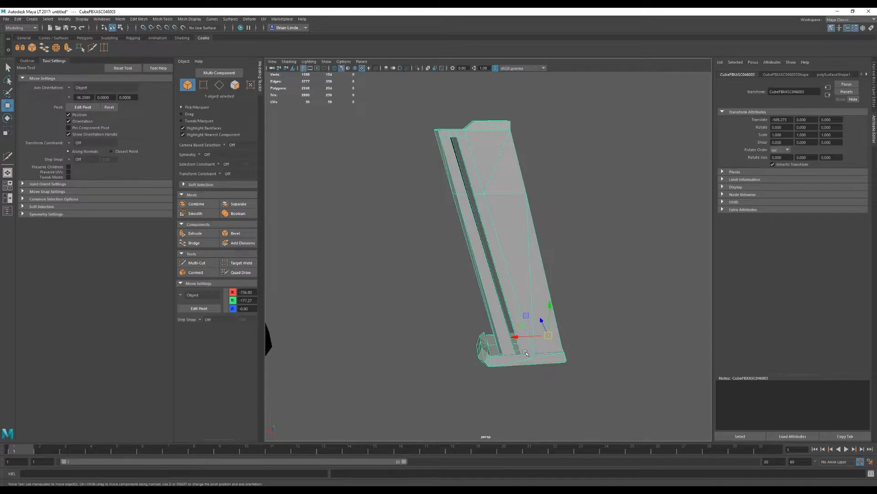
# Set the magazine's X translation to 0 to put it back inside the pistol grip.
pyautogui.moveTo(488, 232)
pyautogui.keyDown('alt'); pyautogui.mouseDown()
pyautogui.moveTo(585, 229)
pyautogui.moveTo(643, 242)
pyautogui.moveTo(496, 223)
pyautogui.mouseUp(); pyautogui.keyUp('alt')
pyautogui.rightClick(497, 223)
pyautogui.scroll(-6, 514, 278)
pyautogui.keyDown('alt'); pyautogui.moveTo(515, 278); pyautogui.dragTo(552, 306); pyautogui.keyUp('alt')
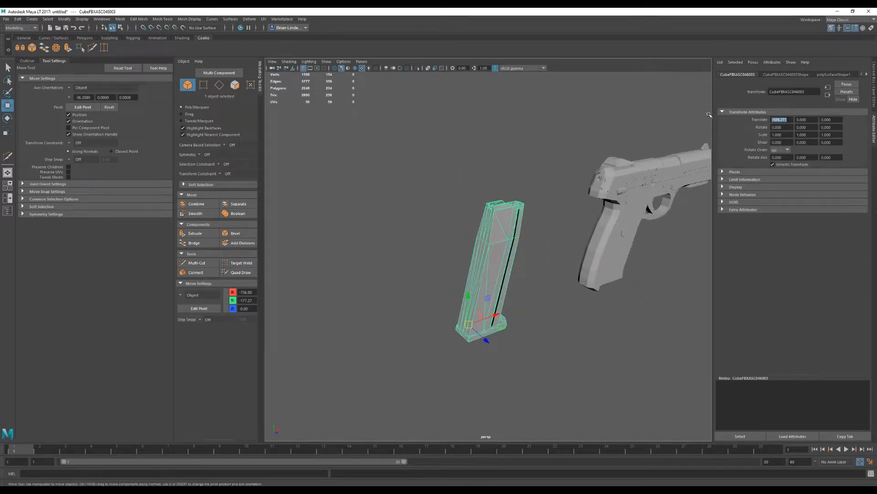
pyautogui.write('0')
pyautogui.press('Return')
# Examine how the magazine's base plate meets the lower end of the grip.
pyautogui.keyDown('alt'); pyautogui.moveTo(562, 340); pyautogui.dragTo(517, 276); pyautogui.keyUp('alt')
pyautogui.scroll(5, 496, 298)
pyautogui.scroll(3, 491, 286)
pyautogui.moveTo(516, 276); pyautogui.dragTo(515, 295, button='right')
pyautogui.keyDown('alt'); pyautogui.moveTo(505, 276); pyautogui.dragTo(496, 229); pyautogui.keyUp('alt')
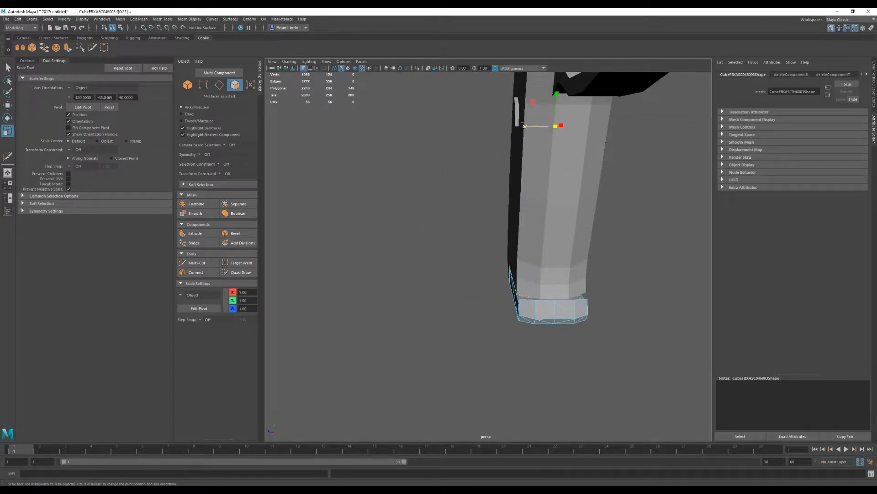
pyautogui.click(633, 300)
pyautogui.keyDown('alt'); pyautogui.moveTo(633, 301); pyautogui.dragTo(530, 300); pyautogui.keyUp('alt')
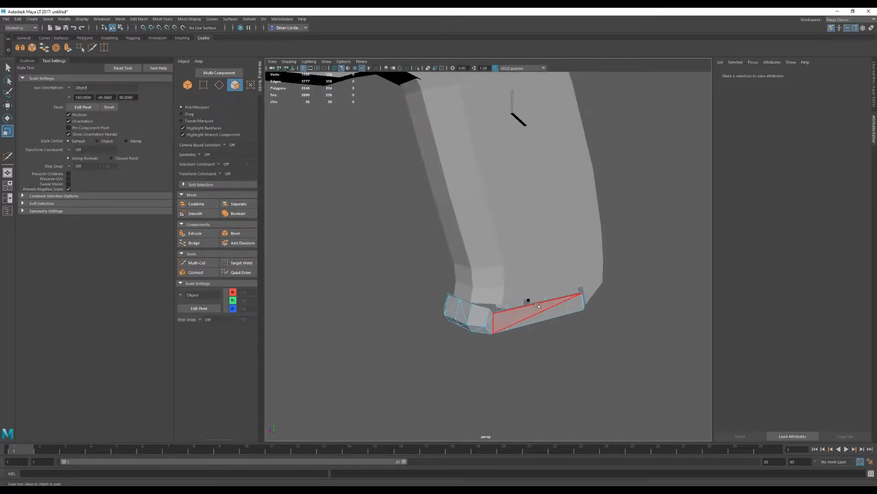
pyautogui.rightClick(540, 300)
pyautogui.click(563, 289)
pyautogui.hotkey('ctrl', 'z')
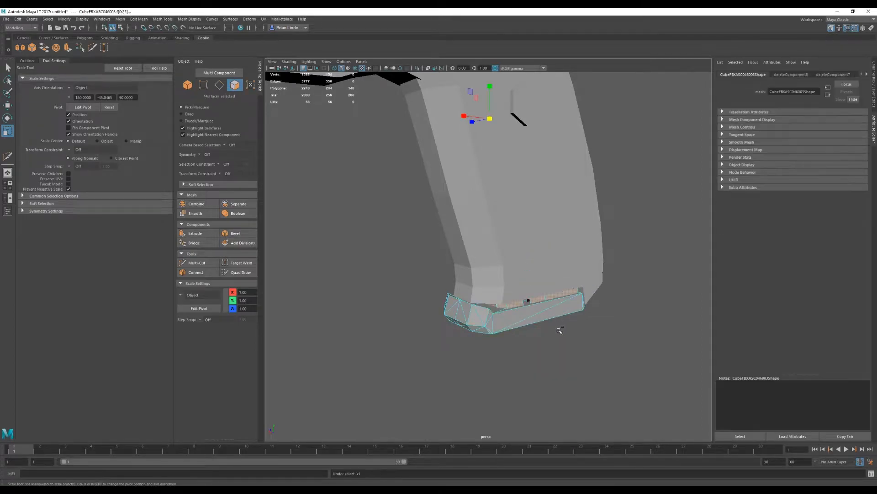
pyautogui.click(555, 334)
pyautogui.keyDown('alt'); pyautogui.moveTo(530, 317); pyautogui.dragTo(542, 301); pyautogui.keyUp('alt')
pyautogui.moveTo(543, 300); pyautogui.dragTo(604, 267, button='right')
pyautogui.scroll(-3, 608, 311)
pyautogui.click(531, 318)
pyautogui.keyDown('alt'); pyautogui.moveTo(531, 318); pyautogui.dragTo(470, 313); pyautogui.keyUp('alt')
pyautogui.scroll(3, 470, 314)
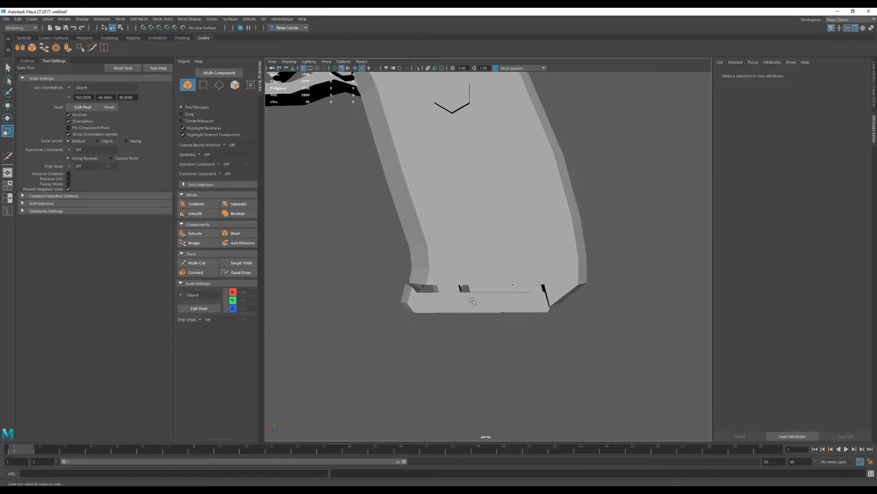
pyautogui.click(474, 300)
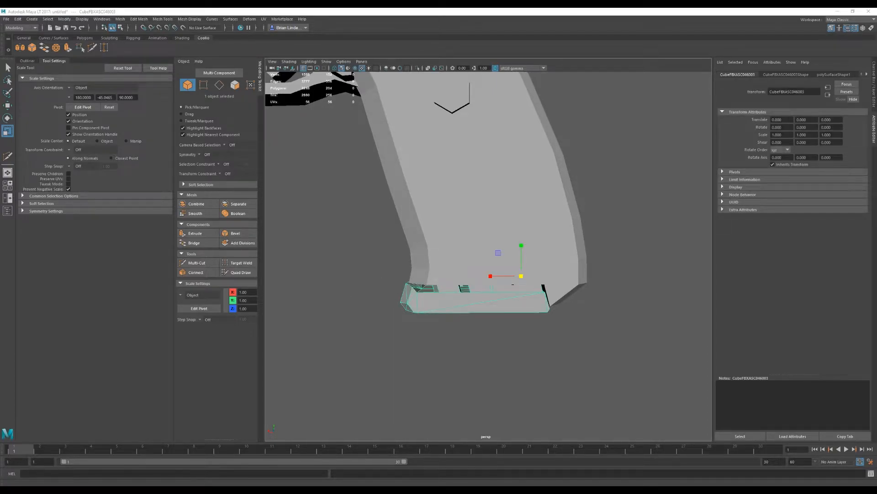
pyautogui.keyDown('alt'); pyautogui.moveTo(370, 299); pyautogui.dragTo(392, 298); pyautogui.keyUp('alt')
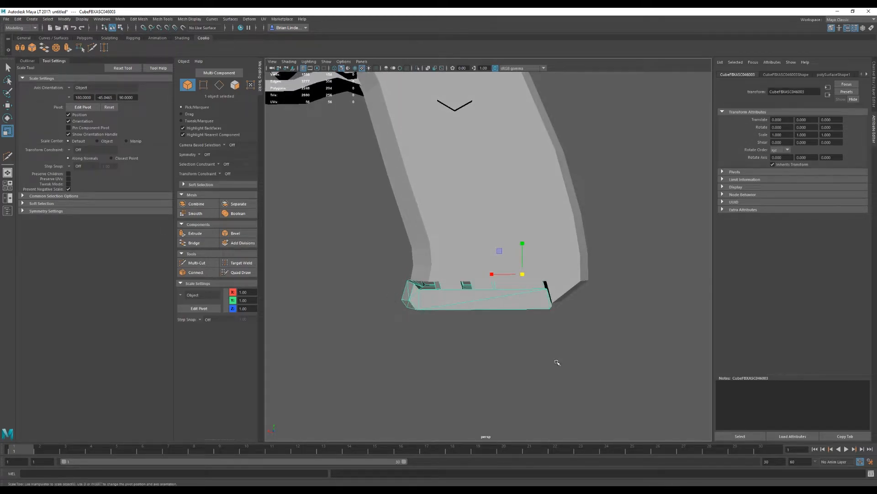
# Examine the whole pistol from several angles, checking the trigger, the frame and the muzzle.
pyautogui.keyDown('alt'); pyautogui.moveTo(466, 328); pyautogui.dragTo(617, 340); pyautogui.keyUp('alt')
pyautogui.scroll(-5, 464, 335)
pyautogui.scroll(-1, 571, 308)
pyautogui.moveTo(515, 269); pyautogui.dragTo(525, 252, button='right')
pyautogui.keyDown('alt'); pyautogui.moveTo(542, 265); pyautogui.dragTo(521, 306, button='middle'); pyautogui.keyUp('alt')
pyautogui.click(530, 304)
pyautogui.keyDown('alt'); pyautogui.moveTo(530, 303); pyautogui.dragTo(521, 299); pyautogui.keyUp('alt')
pyautogui.click(522, 229)
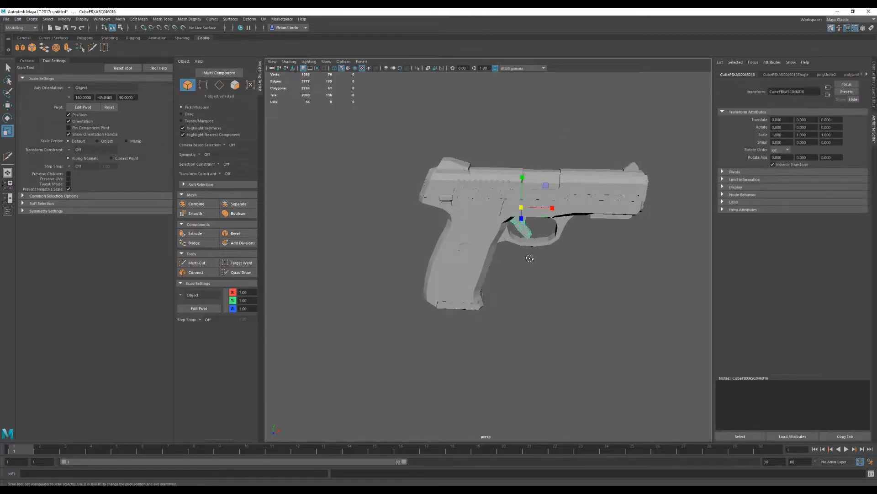
pyautogui.keyDown('alt'); pyautogui.moveTo(596, 216); pyautogui.dragTo(567, 232); pyautogui.keyUp('alt')
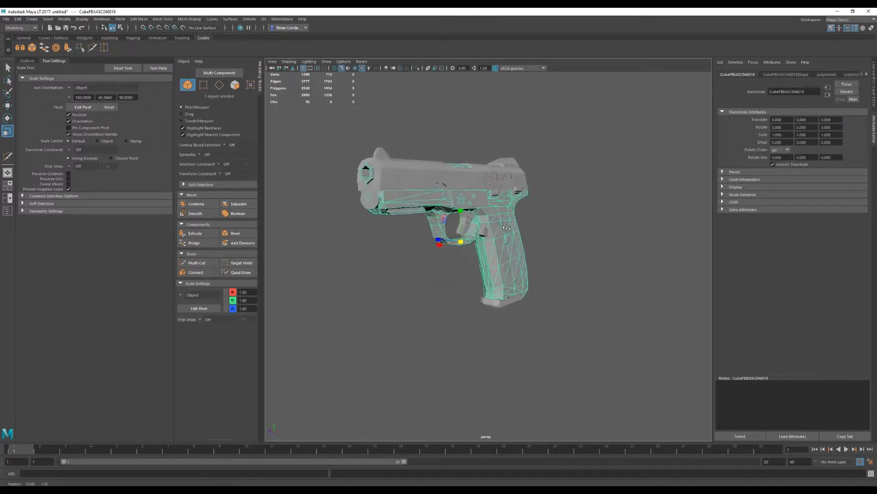
pyautogui.moveTo(452, 230)
pyautogui.keyDown('alt'); pyautogui.mouseDown()
pyautogui.moveTo(478, 237)
pyautogui.moveTo(455, 238)
pyautogui.mouseUp(); pyautogui.keyUp('alt')
pyautogui.scroll(5, 454, 238)
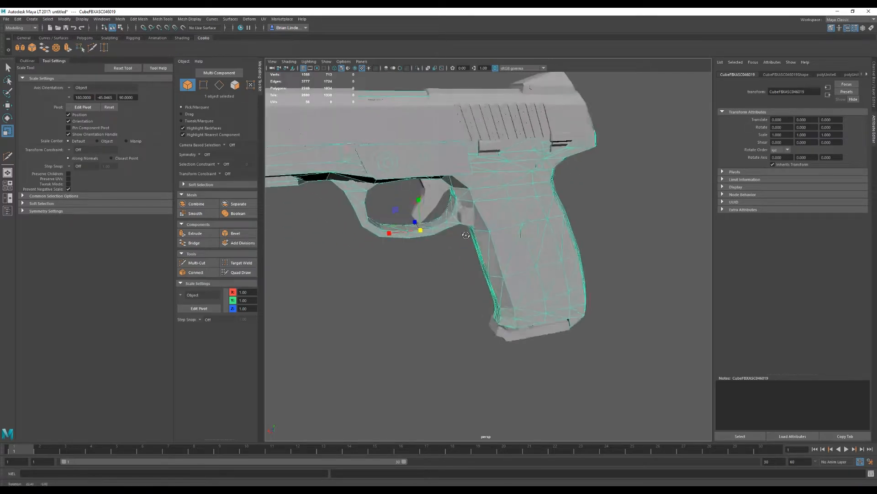
pyautogui.keyDown('alt'); pyautogui.moveTo(454, 238); pyautogui.dragTo(490, 277, button='middle'); pyautogui.keyUp('alt')
pyautogui.keyDown('alt'); pyautogui.moveTo(490, 278); pyautogui.dragTo(547, 279); pyautogui.keyUp('alt')
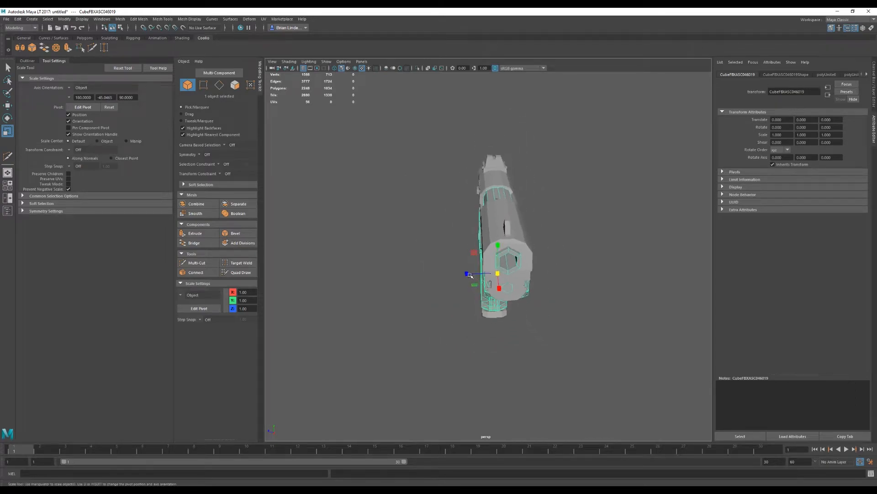
pyautogui.keyDown('alt'); pyautogui.moveTo(496, 264); pyautogui.dragTo(412, 274); pyautogui.keyUp('alt')
pyautogui.click(520, 325)
pyautogui.keyDown('alt'); pyautogui.moveTo(442, 324); pyautogui.dragTo(464, 320); pyautogui.keyUp('alt')
pyautogui.click(473, 332)
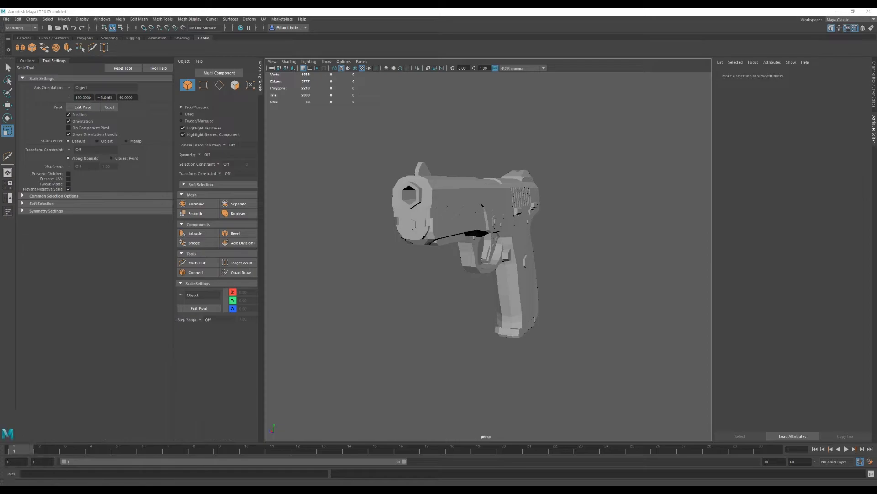
# Create a polygon cube, move it beneath the front of the barrel and scale it up.
pyautogui.keyDown('alt'); pyautogui.moveTo(378, 243); pyautogui.dragTo(411, 246); pyautogui.keyUp('alt')
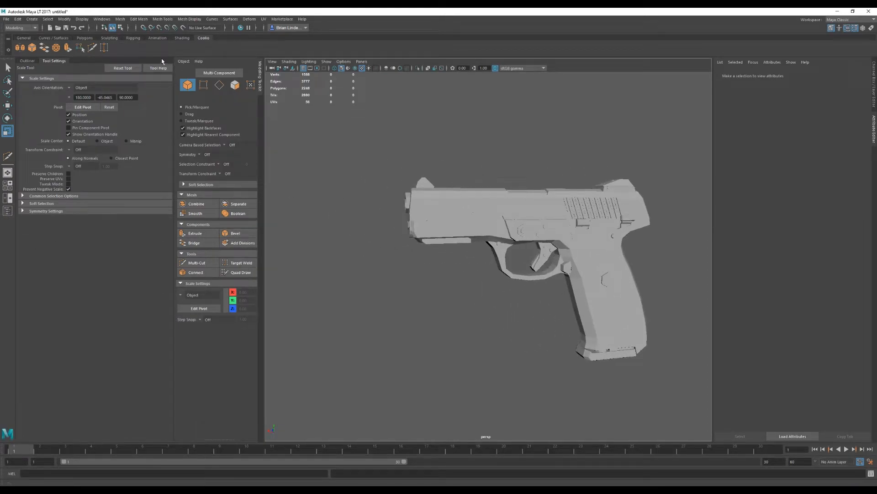
pyautogui.click(32, 19)
pyautogui.moveTo(41, 43)
pyautogui.click(131, 56)
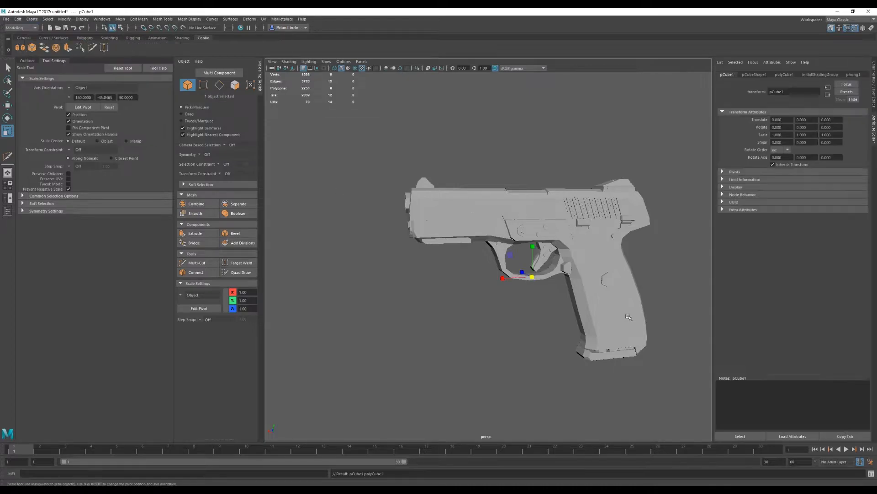
pyautogui.press('w')
pyautogui.moveTo(423, 239); pyautogui.dragTo(426, 230)
pyautogui.press('r')
pyautogui.moveTo(482, 263); pyautogui.dragTo(427, 236)
pyautogui.keyDown('alt'); pyautogui.moveTo(427, 236); pyautogui.dragTo(493, 245, button='middle'); pyautogui.keyUp('alt')
pyautogui.keyDown('alt'); pyautogui.moveTo(492, 245); pyautogui.dragTo(443, 247); pyautogui.keyUp('alt')
pyautogui.keyDown('alt'); pyautogui.moveTo(443, 247); pyautogui.dragTo(505, 242, button='right'); pyautogui.keyUp('alt')
# Scale and move the cube's faces to shape it into an elongated block under the front rail.
pyautogui.moveTo(508, 235); pyautogui.dragTo(513, 256, button='right')
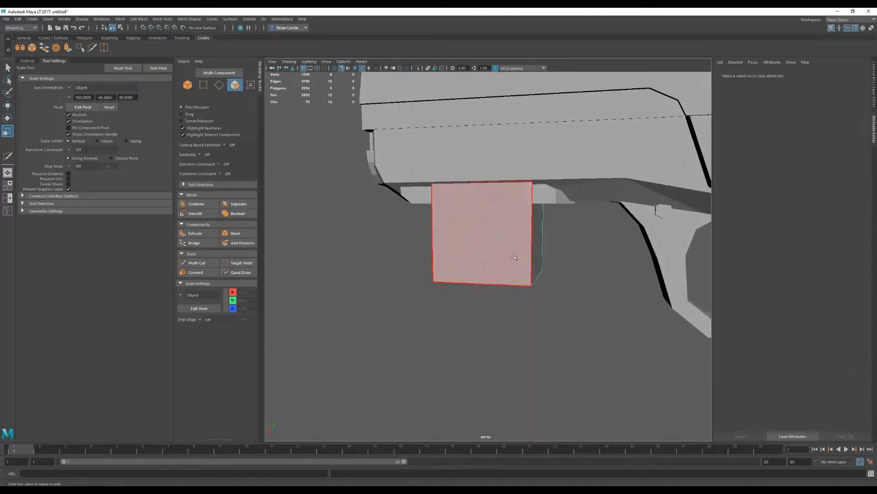
pyautogui.doubleClick(514, 256)
pyautogui.moveTo(450, 233); pyautogui.dragTo(413, 232)
pyautogui.press('w')
pyautogui.moveTo(470, 209); pyautogui.dragTo(482, 212)
pyautogui.keyDown('alt'); pyautogui.moveTo(482, 215); pyautogui.dragTo(478, 234); pyautogui.keyUp('alt')
pyautogui.moveTo(483, 233); pyautogui.dragTo(535, 234)
pyautogui.moveTo(498, 198); pyautogui.dragTo(471, 229)
# Cut three vertical edge loops across the block with Multi-Cut and bevel them into narrow bands.
pyautogui.keyDown('alt'); pyautogui.moveTo(558, 242); pyautogui.dragTo(525, 247, button='right'); pyautogui.keyUp('alt')
pyautogui.keyDown('alt'); pyautogui.moveTo(525, 247); pyautogui.dragTo(513, 245); pyautogui.keyUp('alt')
pyautogui.hotkey('ctrl', 'shift', 'x')
pyautogui.keyDown('ctrl'); pyautogui.middleClick(513, 263); pyautogui.keyUp('ctrl')
pyautogui.keyDown('ctrl'); pyautogui.middleClick(480, 254); pyautogui.keyUp('ctrl')
pyautogui.keyDown('ctrl'); pyautogui.middleClick(542, 261); pyautogui.keyUp('ctrl')
pyautogui.press('w')
pyautogui.moveTo(544, 243); pyautogui.dragTo(545, 223, button='right')
pyautogui.doubleClick(513, 266)
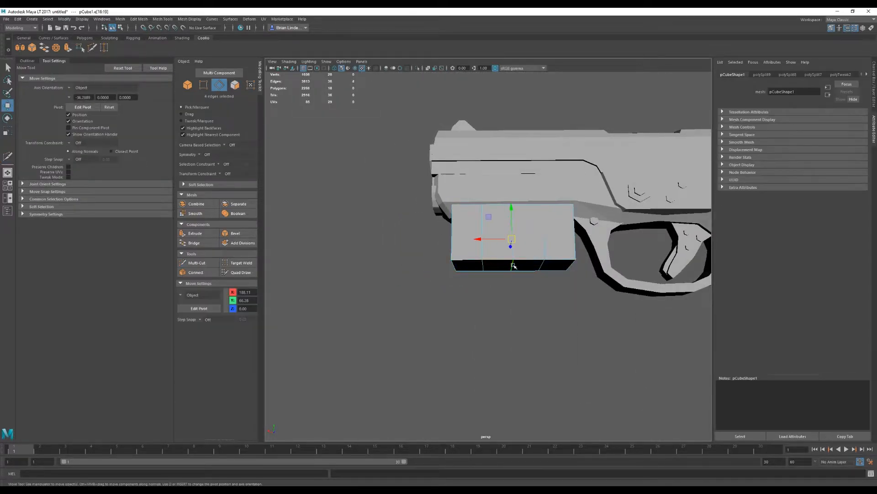
pyautogui.click(235, 234)
# Select the three beveled face bands around the block and extrude them inward to form grooves.
pyautogui.moveTo(481, 245); pyautogui.dragTo(484, 264, button='right')
pyautogui.click(483, 263)
pyautogui.keyDown('shift'); pyautogui.doubleClick(483, 249); pyautogui.keyUp('shift')
pyautogui.keyDown('shift'); pyautogui.click(512, 263); pyautogui.keyUp('shift')
pyautogui.keyDown('shift'); pyautogui.doubleClick(512, 249); pyautogui.keyUp('shift')
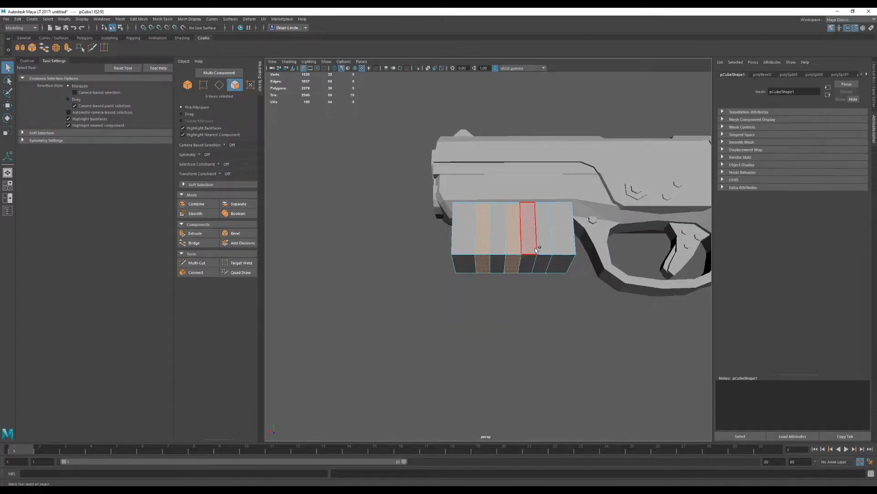
pyautogui.keyDown('alt'); pyautogui.moveTo(498, 276); pyautogui.dragTo(512, 292); pyautogui.keyUp('alt')
pyautogui.moveTo(512, 292); pyautogui.dragTo(511, 283)
pyautogui.click(479, 329)
# Weld the recessed groove vertices along the block's lower edge to the neighbouring rib corners with Target Weld.
pyautogui.keyDown('alt'); pyautogui.moveTo(480, 334); pyautogui.dragTo(460, 329); pyautogui.keyUp('alt')
pyautogui.keyDown('alt'); pyautogui.moveTo(460, 329); pyautogui.dragTo(499, 319, button='right'); pyautogui.keyUp('alt')
pyautogui.keyDown('alt'); pyautogui.moveTo(485, 315); pyautogui.dragTo(503, 306); pyautogui.keyUp('alt')
pyautogui.moveTo(462, 247); pyautogui.dragTo(425, 247, button='right')
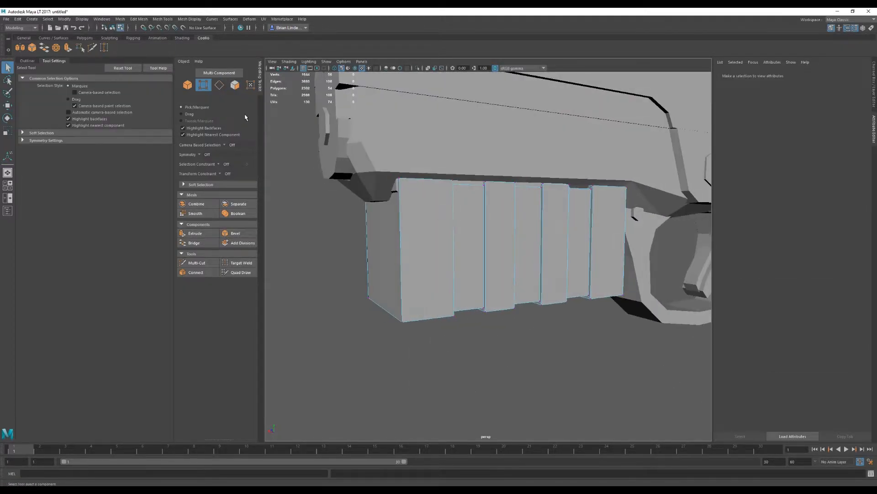
pyautogui.click(92, 47)
pyautogui.click(104, 47)
pyautogui.moveTo(484, 303); pyautogui.dragTo(485, 307)
pyautogui.keyDown('alt'); pyautogui.moveTo(292, 311); pyautogui.dragTo(412, 293); pyautogui.keyUp('alt')
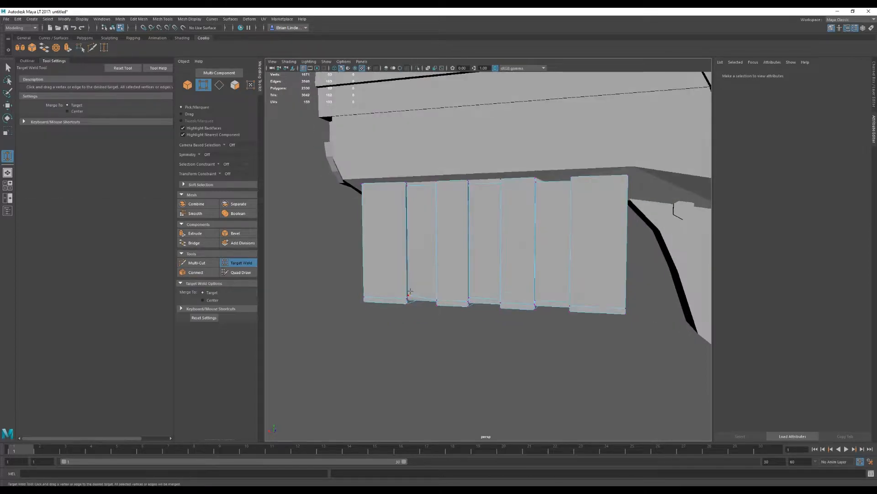
pyautogui.moveTo(465, 301); pyautogui.dragTo(468, 304)
pyautogui.keyDown('alt'); pyautogui.moveTo(466, 301); pyautogui.dragTo(512, 299); pyautogui.keyUp('alt')
pyautogui.moveTo(536, 299); pyautogui.dragTo(535, 305)
pyautogui.moveTo(591, 298); pyautogui.dragTo(591, 302)
pyautogui.keyDown('alt'); pyautogui.moveTo(589, 302); pyautogui.dragTo(503, 310); pyautogui.keyUp('alt')
pyautogui.moveTo(497, 311); pyautogui.dragTo(497, 315)
# Weld the groove vertices along the block's upper edges and the remaining lower ones on its opposite side to the rib corners.
pyautogui.moveTo(404, 188); pyautogui.dragTo(402, 186)
pyautogui.keyDown('alt'); pyautogui.moveTo(406, 192); pyautogui.dragTo(494, 192); pyautogui.keyUp('alt')
pyautogui.moveTo(494, 187); pyautogui.dragTo(495, 184)
pyautogui.moveTo(547, 187); pyautogui.dragTo(586, 183)
pyautogui.keyDown('alt'); pyautogui.moveTo(384, 293); pyautogui.dragTo(500, 303); pyautogui.keyUp('alt')
pyautogui.moveTo(388, 291); pyautogui.dragTo(387, 297)
pyautogui.keyDown('alt'); pyautogui.moveTo(388, 295); pyautogui.dragTo(567, 292); pyautogui.keyUp('alt')
pyautogui.moveTo(571, 290); pyautogui.dragTo(571, 295)
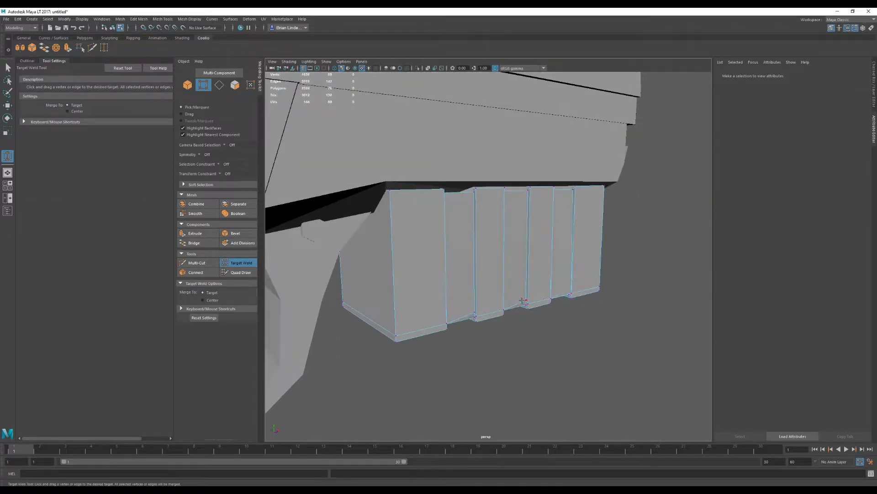
pyautogui.moveTo(473, 193); pyautogui.dragTo(475, 187)
pyautogui.moveTo(529, 192); pyautogui.dragTo(529, 186)
pyautogui.keyDown('alt'); pyautogui.moveTo(573, 190); pyautogui.dragTo(387, 192); pyautogui.keyUp('alt')
pyautogui.moveTo(388, 190); pyautogui.dragTo(489, 274)
# Move the vertices at the block's rear end to extend it toward the trigger guard.
pyautogui.moveTo(425, 271); pyautogui.dragTo(405, 262, button='right')
pyautogui.press('w')
pyautogui.moveTo(411, 265); pyautogui.dragTo(432, 286)
pyautogui.moveTo(457, 276); pyautogui.dragTo(441, 276)
pyautogui.keyDown('alt'); pyautogui.moveTo(440, 320); pyautogui.dragTo(441, 297); pyautogui.keyUp('alt')
pyautogui.moveTo(434, 282); pyautogui.dragTo(453, 320)
pyautogui.click(455, 347)
# Cut two horizontal edge loops along the block's sides and fit its rear vertices to the trigger guard.
pyautogui.click(92, 47)
pyautogui.keyDown('ctrl'); pyautogui.click(401, 247); pyautogui.keyUp('ctrl')
pyautogui.press('w')
pyautogui.moveTo(386, 235); pyautogui.dragTo(423, 247)
pyautogui.keyDown('alt'); pyautogui.moveTo(430, 302); pyautogui.dragTo(419, 311); pyautogui.keyUp('alt')
pyautogui.click(419, 311)
pyautogui.press('y')
pyautogui.keyDown('ctrl'); pyautogui.click(404, 224); pyautogui.keyUp('ctrl')
pyautogui.press('w')
pyautogui.keyDown('alt'); pyautogui.moveTo(411, 256); pyautogui.dragTo(400, 270); pyautogui.keyUp('alt')
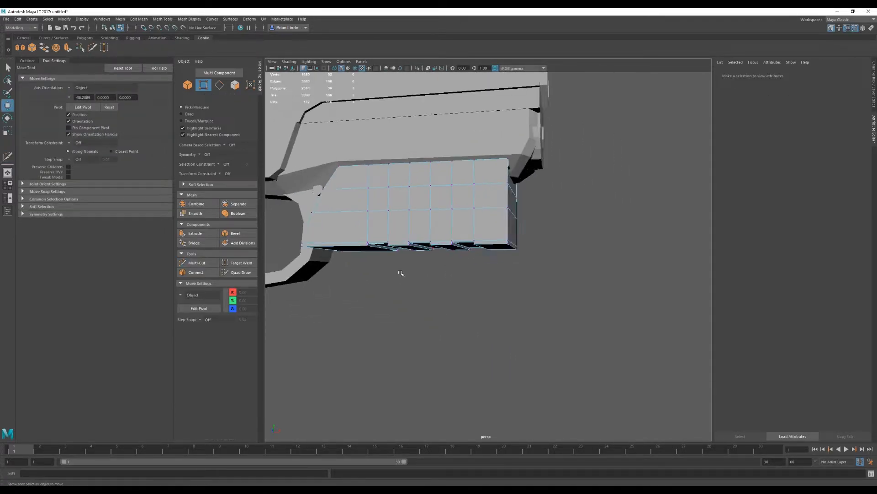
# Bevel the edge loops along the front and lower corners of the under-barrel block.
pyautogui.keyDown('alt'); pyautogui.moveTo(522, 242); pyautogui.dragTo(525, 258); pyautogui.keyUp('alt')
pyautogui.moveTo(533, 267); pyautogui.dragTo(542, 251)
pyautogui.keyDown('alt'); pyautogui.moveTo(547, 253); pyautogui.dragTo(441, 254); pyautogui.keyUp('alt')
pyautogui.press('y')
pyautogui.keyDown('ctrl'); pyautogui.middleClick(480, 252); pyautogui.keyUp('ctrl')
pyautogui.press('w')
pyautogui.keyDown('alt'); pyautogui.moveTo(492, 284); pyautogui.dragTo(418, 251); pyautogui.keyUp('alt')
pyautogui.moveTo(470, 247); pyautogui.dragTo(467, 207, button='right')
pyautogui.doubleClick(466, 206)
pyautogui.keyDown('alt'); pyautogui.moveTo(471, 215); pyautogui.dragTo(610, 228); pyautogui.keyUp('alt')
pyautogui.keyDown('shift'); pyautogui.doubleClick(464, 215); pyautogui.keyUp('shift')
pyautogui.hotkey('ctrl', 'b')
# Cut additional edges on the block's front end and chamfer the vertex at the centre of the front face with a width of 0.25.
pyautogui.keyDown('alt'); pyautogui.moveTo(521, 268); pyautogui.dragTo(412, 264); pyautogui.keyUp('alt')
pyautogui.press('q')
pyautogui.click(451, 242)
pyautogui.hotkey('alt', 'shift', 'd')
pyautogui.keyDown('alt'); pyautogui.moveTo(480, 254); pyautogui.dragTo(436, 204); pyautogui.keyUp('alt')
pyautogui.press('y')
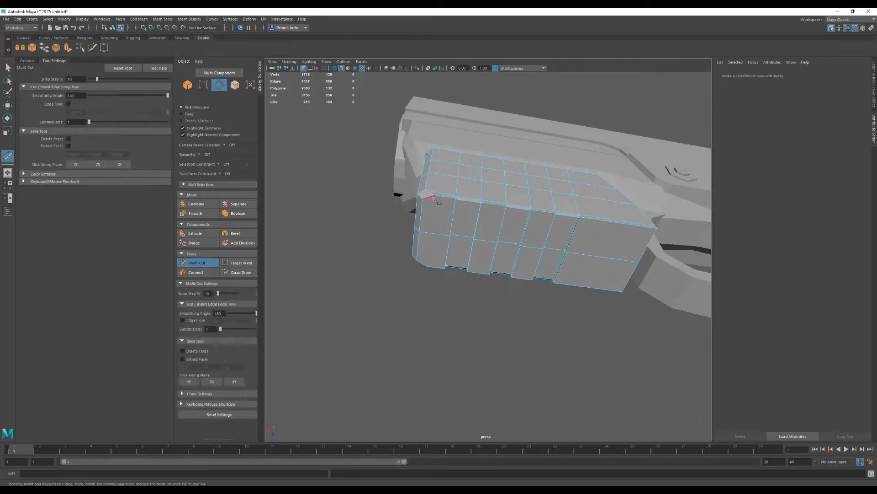
pyautogui.click(427, 266)
pyautogui.press('w')
pyautogui.keyDown('alt'); pyautogui.moveTo(402, 308); pyautogui.dragTo(481, 232); pyautogui.keyUp('alt')
pyautogui.click(474, 232)
pyautogui.click(234, 233)
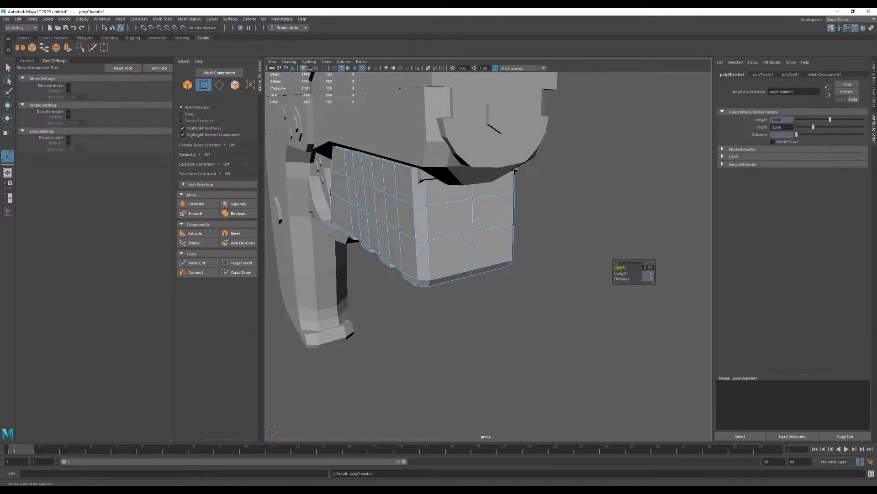
# Shape the chamfered centre of the front face into an octagon, enlarge its middle face and weld the upper vertex to the edge above.
pyautogui.hotkey('ctrl', 'shift', 'x')
pyautogui.click(456, 223)
pyautogui.press('r')
pyautogui.moveTo(461, 224); pyautogui.dragTo(462, 243, button='right')
pyautogui.click(472, 233)
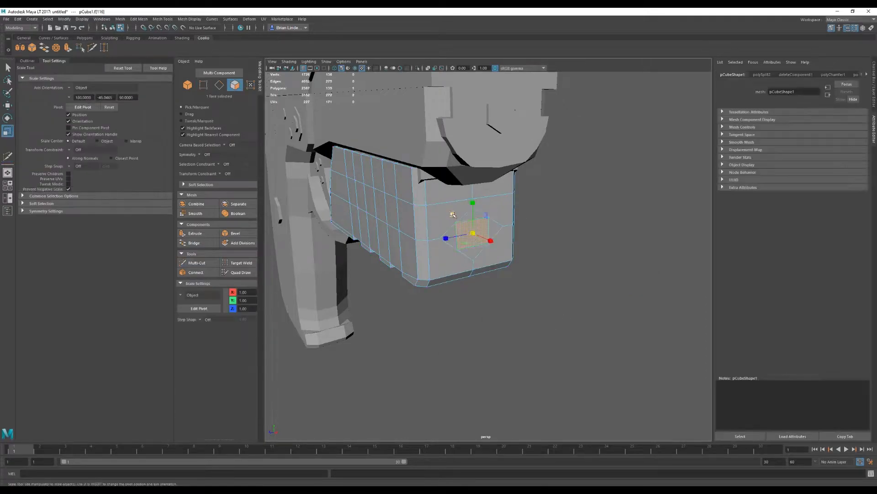
pyautogui.moveTo(472, 233); pyautogui.dragTo(491, 233)
pyautogui.keyDown('alt'); pyautogui.moveTo(492, 233); pyautogui.dragTo(457, 226); pyautogui.keyUp('alt')
pyautogui.click(456, 220)
pyautogui.moveTo(456, 193); pyautogui.dragTo(414, 188, button='right')
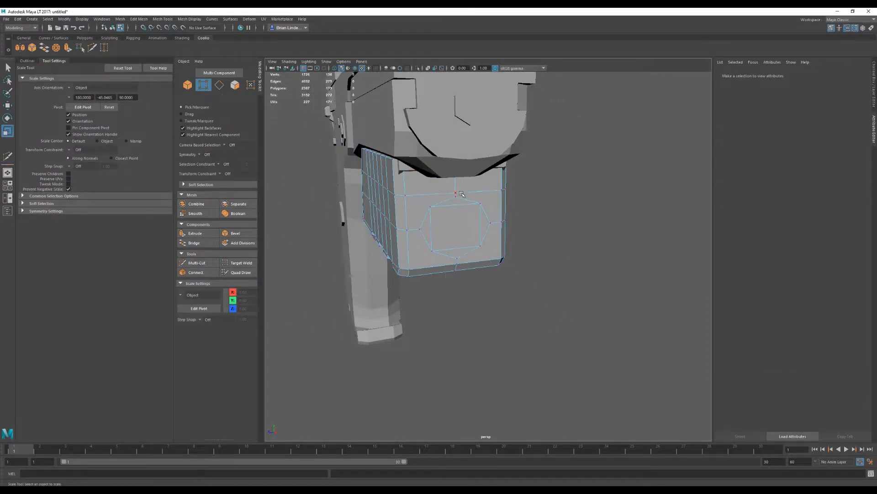
pyautogui.click(104, 47)
pyautogui.moveTo(456, 197); pyautogui.dragTo(455, 193)
# Select the octagon's faces on the block's front end and extrude them outward.
pyautogui.keyDown('alt'); pyautogui.moveTo(495, 305); pyautogui.dragTo(406, 302); pyautogui.keyUp('alt')
pyautogui.moveTo(414, 222); pyautogui.dragTo(414, 244, button='right')
pyautogui.moveTo(393, 199); pyautogui.dragTo(343, 243)
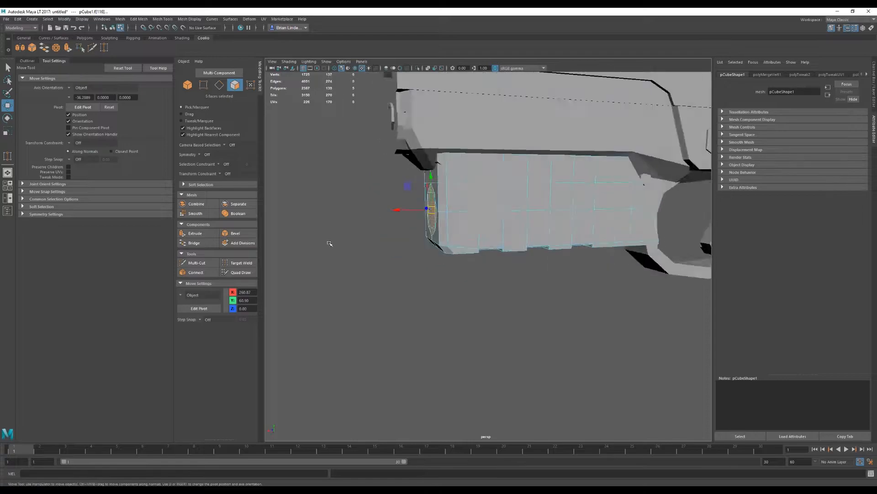
pyautogui.hotkey('ctrl', 'e')
pyautogui.moveTo(514, 243); pyautogui.dragTo(503, 243)
pyautogui.click(388, 311)
# Extrude the inner faces of the front octagon and scale them to form a ring with a recessed centre.
pyautogui.keyDown('alt'); pyautogui.moveTo(388, 315); pyautogui.dragTo(505, 314); pyautogui.keyUp('alt')
pyautogui.click(495, 245)
pyautogui.keyDown('shift'); pyautogui.click(419, 247); pyautogui.keyUp('shift')
pyautogui.press('r')
pyautogui.keyDown('alt'); pyautogui.moveTo(541, 273); pyautogui.dragTo(496, 240); pyautogui.keyUp('alt')
pyautogui.hotkey('ctrl', 'shift', 'x')
pyautogui.press('w')
pyautogui.click(450, 247)
pyautogui.keyDown('shift'); pyautogui.click(447, 277); pyautogui.keyUp('shift')
pyautogui.keyDown('shift'); pyautogui.click(479, 252); pyautogui.keyUp('shift')
pyautogui.click(195, 233)
pyautogui.press('r')
pyautogui.moveTo(412, 248); pyautogui.dragTo(426, 249)
pyautogui.click(68, 47)
pyautogui.keyDown('alt'); pyautogui.moveTo(485, 268); pyautogui.dragTo(539, 265); pyautogui.keyUp('alt')
# Bevel the edge loop around the octagonal ring on the block's front.
pyautogui.click(562, 292)
pyautogui.moveTo(502, 223); pyautogui.dragTo(501, 192, button='right')
pyautogui.doubleClick(498, 225)
pyautogui.click(247, 233)
pyautogui.keyDown('alt'); pyautogui.moveTo(403, 279); pyautogui.dragTo(475, 274); pyautogui.keyUp('alt')
# Select the block's faces below its upper band and scale them in width to form a slanted shoulder.
pyautogui.moveTo(503, 252); pyautogui.dragTo(502, 284, button='right')
pyautogui.press('q')
pyautogui.keyDown('alt'); pyautogui.moveTo(505, 256); pyautogui.dragTo(555, 259); pyautogui.keyUp('alt')
pyautogui.moveTo(371, 248); pyautogui.dragTo(485, 269)
pyautogui.keyDown('ctrl'); pyautogui.click(518, 292); pyautogui.keyUp('ctrl')
pyautogui.keyDown('ctrl'); pyautogui.click(490, 311); pyautogui.keyUp('ctrl')
pyautogui.press('r')
pyautogui.moveTo(486, 268); pyautogui.dragTo(548, 292)
# Cut another edge loop into the block and select its loops and faces to refine the reshaped sides.
pyautogui.hotkey('ctrl', 'shift', 'x')
pyautogui.keyDown('ctrl'); pyautogui.click(495, 225); pyautogui.keyUp('ctrl')
pyautogui.press('w')
pyautogui.doubleClick(498, 224)
pyautogui.press('r')
pyautogui.click(632, 297)
pyautogui.keyDown('alt'); pyautogui.moveTo(632, 297); pyautogui.dragTo(473, 278); pyautogui.keyUp('alt')
pyautogui.doubleClick(556, 213)
pyautogui.click(402, 297)
pyautogui.keyDown('alt'); pyautogui.moveTo(403, 297); pyautogui.dragTo(521, 246); pyautogui.keyUp('alt')
pyautogui.press('F11')
pyautogui.doubleClick(455, 214)
pyautogui.keyDown('alt'); pyautogui.moveTo(454, 214); pyautogui.dragTo(538, 273); pyautogui.keyUp('alt')
pyautogui.keyDown('alt'); pyautogui.moveTo(425, 269); pyautogui.dragTo(511, 256); pyautogui.keyUp('alt')
# Examine the block's reshaped sides, vertices and faces from several angles.
pyautogui.moveTo(511, 256); pyautogui.dragTo(476, 257, button='right')
pyautogui.keyDown('alt'); pyautogui.moveTo(476, 256); pyautogui.dragTo(512, 247); pyautogui.keyUp('alt')
pyautogui.keyDown('alt'); pyautogui.moveTo(594, 242); pyautogui.dragTo(343, 238); pyautogui.keyUp('alt')
pyautogui.keyDown('ctrl'); pyautogui.moveTo(412, 218); pyautogui.dragTo(556, 192); pyautogui.keyUp('ctrl')
pyautogui.keyDown('alt'); pyautogui.moveTo(503, 256); pyautogui.dragTo(365, 272); pyautogui.keyUp('alt')
pyautogui.keyDown('alt'); pyautogui.moveTo(353, 225); pyautogui.dragTo(482, 254); pyautogui.keyUp('alt')
pyautogui.click(565, 234)
pyautogui.moveTo(490, 245); pyautogui.dragTo(525, 235, button='right')
pyautogui.keyDown('alt'); pyautogui.moveTo(571, 256); pyautogui.dragTo(453, 292); pyautogui.keyUp('alt')
pyautogui.scroll(1, 452, 292)
pyautogui.moveTo(484, 256); pyautogui.dragTo(484, 286, button='right')
pyautogui.click(502, 273)
pyautogui.keyDown('shift'); pyautogui.doubleClick(485, 269); pyautogui.keyUp('shift')
pyautogui.keyDown('alt'); pyautogui.moveTo(486, 269); pyautogui.dragTo(460, 356); pyautogui.keyUp('alt')
pyautogui.click(461, 356)
pyautogui.hotkey('ctrl', 'z')
pyautogui.press('w')
pyautogui.click(411, 319)
pyautogui.keyDown('alt'); pyautogui.moveTo(411, 320); pyautogui.dragTo(388, 237); pyautogui.keyUp('alt')
# Create an eight-sided polygon cylinder, rotate it to face sideways and scale it down to a button for the block.
pyautogui.click(32, 19)
pyautogui.moveTo(49, 46)
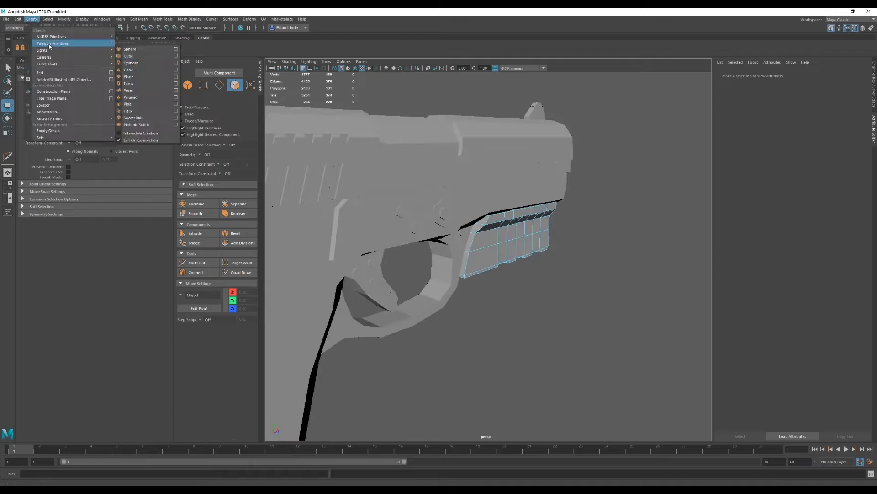
pyautogui.click(140, 63)
pyautogui.scroll(-3, 411, 183)
pyautogui.press('r')
pyautogui.click(793, 76)
pyautogui.moveTo(437, 290); pyautogui.dragTo(462, 290)
pyautogui.press('e')
pyautogui.moveTo(457, 274); pyautogui.dragTo(453, 311)
pyautogui.moveTo(571, 283)
pyautogui.keyDown('alt'); pyautogui.mouseDown()
pyautogui.moveTo(465, 289)
pyautogui.moveTo(566, 286)
pyautogui.mouseUp(); pyautogui.keyUp('alt')
pyautogui.press('w')
pyautogui.press('r')
pyautogui.moveTo(500, 268); pyautogui.dragTo(567, 247)
# Move the cylinder against the block's side near the trigger guard.
pyautogui.keyDown('alt'); pyautogui.moveTo(567, 247); pyautogui.dragTo(514, 278); pyautogui.keyUp('alt')
pyautogui.press('w')
pyautogui.scroll(6, 517, 288)
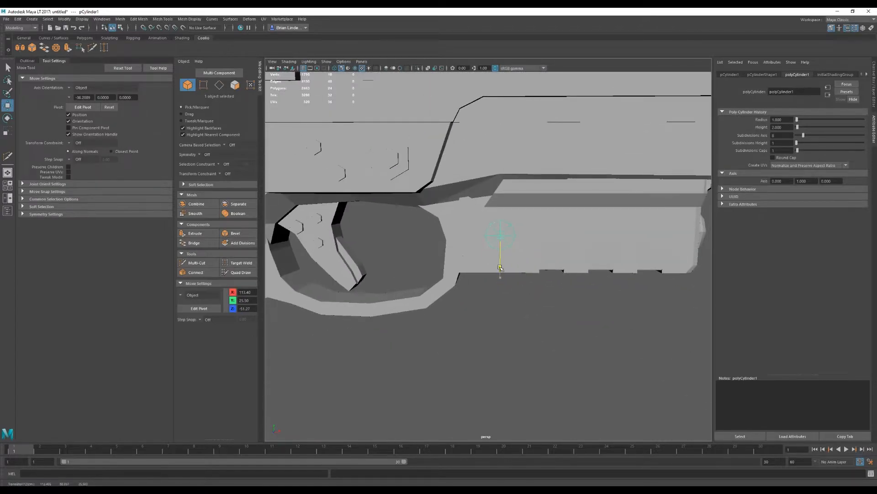
pyautogui.moveTo(507, 267); pyautogui.dragTo(517, 276, button='middle')
pyautogui.keyDown('alt'); pyautogui.moveTo(517, 276); pyautogui.dragTo(429, 265); pyautogui.keyUp('alt')
# Cut an edge loop around the cylinder's wall and extrude its faces.
pyautogui.hotkey('ctrl', 'shift', 'x')
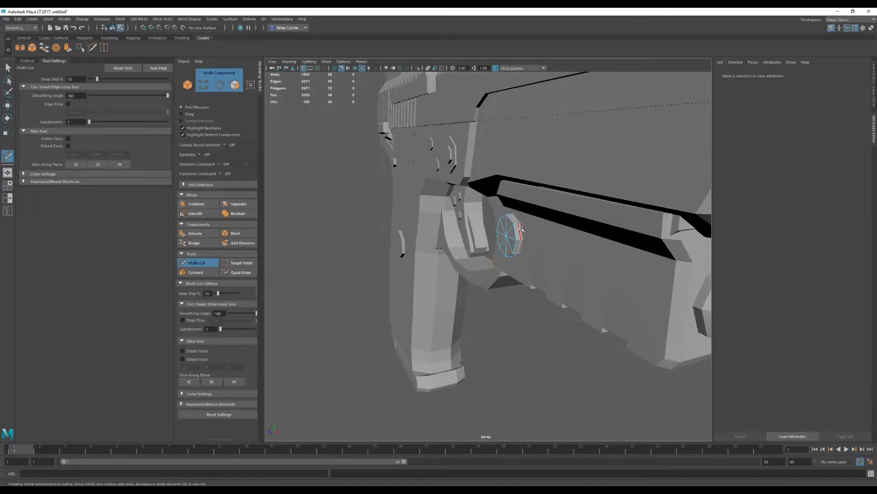
pyautogui.press('w')
pyautogui.click(195, 233)
pyautogui.keyDown('alt'); pyautogui.moveTo(480, 247); pyautogui.dragTo(530, 247); pyautogui.keyUp('alt')
pyautogui.press('w')
# Bevel the edge loop around the cylinder's outer rim.
pyautogui.moveTo(521, 227); pyautogui.dragTo(527, 201, button='right')
pyautogui.doubleClick(521, 222)
pyautogui.click(243, 233)
pyautogui.keyDown('alt'); pyautogui.moveTo(462, 269); pyautogui.dragTo(480, 228); pyautogui.keyUp('alt')
pyautogui.press('w')
pyautogui.click(525, 384)
# Bevel the cylinder's outer faces and return to object selection.
pyautogui.moveTo(482, 229); pyautogui.dragTo(484, 253, button='right')
pyautogui.doubleClick(483, 252)
pyautogui.click(236, 233)
pyautogui.keyDown('alt'); pyautogui.moveTo(476, 315); pyautogui.dragTo(525, 320); pyautogui.keyUp('alt')
pyautogui.click(492, 340)
pyautogui.press('q')
pyautogui.press('F8')
pyautogui.scroll(-5, 495, 323)
pyautogui.scroll(4, 480, 306)
# Select an edge loop of the octagonal ring on the block's front and scale it slightly.
pyautogui.click(473, 254)
pyautogui.press('w')
pyautogui.press('r')
pyautogui.click(567, 329)
pyautogui.moveTo(578, 330); pyautogui.dragTo(578, 306, button='right')
pyautogui.keyDown('alt'); pyautogui.moveTo(578, 306); pyautogui.dragTo(525, 305); pyautogui.keyUp('alt')
pyautogui.scroll(3, 578, 306)
pyautogui.doubleClick(343, 287)
pyautogui.moveTo(331, 272); pyautogui.dragTo(338, 278)
pyautogui.click(571, 279)
# Insert an edge loop around the octagonal ring on the block's front with Multi-Cut and scale the loop.
pyautogui.keyDown('alt'); pyautogui.moveTo(571, 279); pyautogui.dragTo(478, 277); pyautogui.keyUp('alt')
pyautogui.click(92, 48)
pyautogui.keyDown('ctrl'); pyautogui.click(479, 303); pyautogui.keyUp('ctrl')
pyautogui.press('w')
pyautogui.press('r')
pyautogui.keyDown('alt'); pyautogui.moveTo(388, 320); pyautogui.dragTo(493, 323); pyautogui.keyUp('alt')
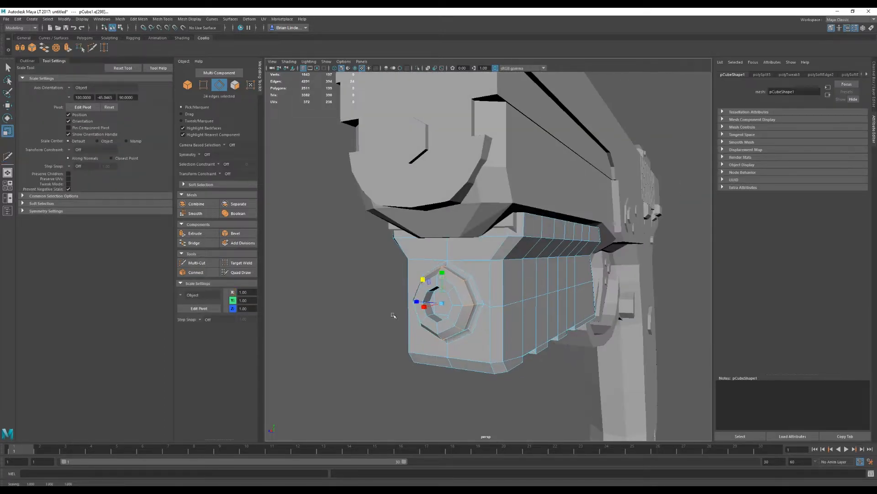
pyautogui.keyDown('alt'); pyautogui.moveTo(424, 280); pyautogui.dragTo(347, 292); pyautogui.keyUp('alt')
pyautogui.click(347, 293)
# Select an eight-edge loop of the front ring and adjust its position with the Move tool.
pyautogui.click(466, 298)
pyautogui.press('w')
pyautogui.click(407, 329)
pyautogui.keyDown('alt'); pyautogui.moveTo(407, 329); pyautogui.dragTo(505, 320); pyautogui.keyUp('alt')
pyautogui.doubleClick(466, 281)
pyautogui.keyDown('alt'); pyautogui.moveTo(505, 274); pyautogui.dragTo(491, 274); pyautogui.keyUp('alt')
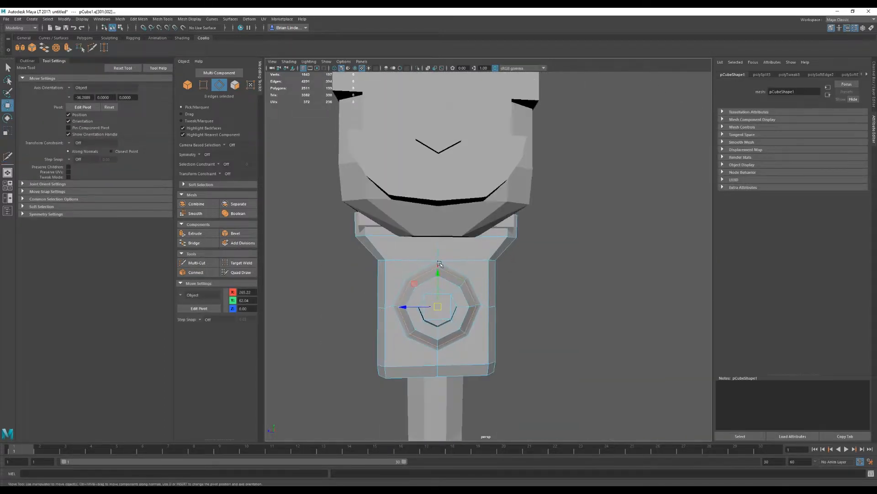
pyautogui.click(518, 323)
pyautogui.keyDown('alt'); pyautogui.moveTo(518, 322); pyautogui.dragTo(585, 320); pyautogui.keyUp('alt')
# Try to move the four vertices along the attachment block's bottom edge.
pyautogui.moveTo(457, 274); pyautogui.dragTo(485, 249, button='right')
pyautogui.keyDown('alt'); pyautogui.moveTo(484, 341); pyautogui.dragTo(457, 274); pyautogui.keyUp('alt')
pyautogui.click(452, 270)
pyautogui.moveTo(452, 270); pyautogui.dragTo(451, 238, button='right')
pyautogui.keyDown('alt'); pyautogui.moveTo(451, 238); pyautogui.dragTo(324, 315); pyautogui.keyUp('alt')
pyautogui.press('r')
pyautogui.keyDown('alt'); pyautogui.moveTo(466, 309); pyautogui.dragTo(445, 308); pyautogui.keyUp('alt')
pyautogui.moveTo(444, 308); pyautogui.dragTo(413, 309, button='right')
pyautogui.moveTo(498, 380); pyautogui.dragTo(393, 350)
pyautogui.keyDown('alt'); pyautogui.moveTo(393, 350); pyautogui.dragTo(476, 378); pyautogui.keyUp('alt')
pyautogui.press('w')
pyautogui.click(485, 384)
pyautogui.hotkey('ctrl', 'z')
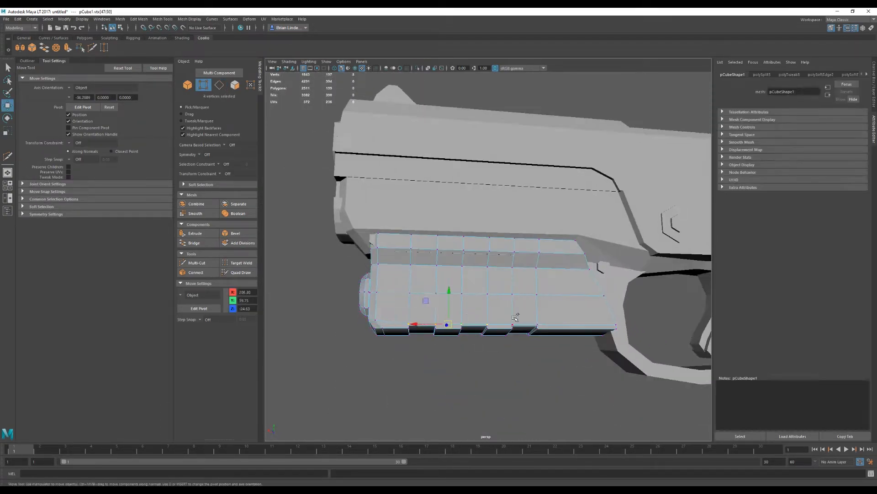
pyautogui.keyDown('alt'); pyautogui.moveTo(516, 316); pyautogui.dragTo(505, 323); pyautogui.keyUp('alt')
pyautogui.click(439, 359)
pyautogui.keyDown('alt'); pyautogui.moveTo(507, 357); pyautogui.dragTo(402, 320); pyautogui.keyUp('alt')
pyautogui.press('F11')
pyautogui.click(401, 295)
pyautogui.keyDown('shift'); pyautogui.click(446, 317); pyautogui.keyUp('shift')
pyautogui.keyDown('shift'); pyautogui.click(484, 341); pyautogui.keyUp('shift')
pyautogui.keyDown('alt'); pyautogui.moveTo(457, 320); pyautogui.dragTo(476, 287); pyautogui.keyUp('alt')
pyautogui.press('F8')
# Select a face of the attachment block, scale it down and raise it slightly.
pyautogui.click(475, 287)
pyautogui.keyDown('alt'); pyautogui.moveTo(475, 287); pyautogui.dragTo(483, 242, button='middle'); pyautogui.keyUp('alt')
pyautogui.scroll(2, 482, 242)
pyautogui.press('F11')
pyautogui.click(446, 245)
pyautogui.press('r')
pyautogui.moveTo(446, 245); pyautogui.dragTo(416, 245)
pyautogui.press('w')
pyautogui.moveTo(447, 212); pyautogui.dragTo(447, 203)
# Select the row of vertices along the block's length, raise them slightly and return to object selection.
pyautogui.keyDown('alt'); pyautogui.moveTo(480, 246); pyautogui.dragTo(375, 247); pyautogui.keyUp('alt')
pyautogui.press('F9')
pyautogui.moveTo(564, 311); pyautogui.dragTo(296, 249)
pyautogui.moveTo(427, 231); pyautogui.dragTo(427, 222)
pyautogui.click(639, 306)
pyautogui.keyDown('alt'); pyautogui.moveTo(649, 306); pyautogui.dragTo(480, 256); pyautogui.keyUp('alt')
pyautogui.press('F8')
# Move the vertices at the block's front end along its length and return to object selection.
pyautogui.click(366, 278)
pyautogui.scroll(4, 292, 269)
pyautogui.click(434, 217)
pyautogui.keyDown('alt'); pyautogui.moveTo(434, 217); pyautogui.dragTo(484, 215); pyautogui.keyUp('alt')
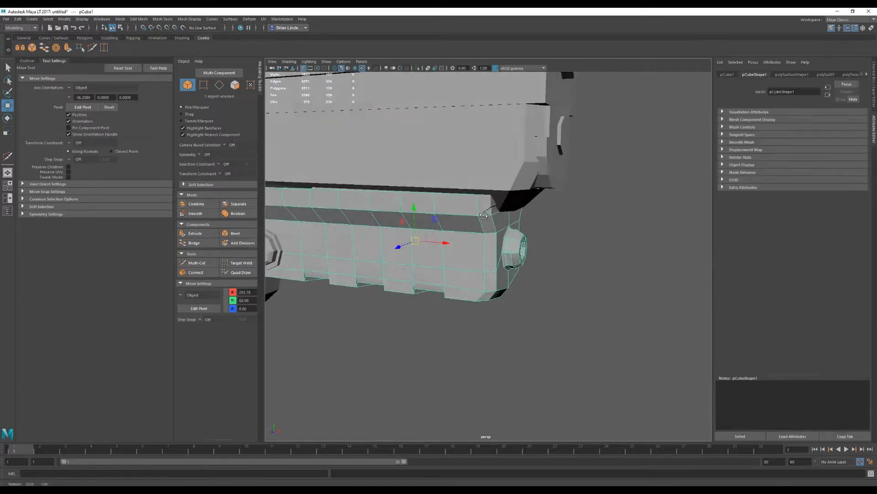
pyautogui.click(540, 242)
pyautogui.keyDown('alt'); pyautogui.moveTo(539, 242); pyautogui.dragTo(550, 274); pyautogui.keyUp('alt')
pyautogui.click(489, 239)
pyautogui.press('F9')
pyautogui.moveTo(500, 201); pyautogui.dragTo(562, 286)
pyautogui.moveTo(562, 285)
pyautogui.keyDown('alt'); pyautogui.mouseDown()
pyautogui.moveTo(419, 254)
pyautogui.moveTo(562, 269)
pyautogui.mouseUp(); pyautogui.keyUp('alt')
pyautogui.moveTo(539, 239); pyautogui.dragTo(454, 240)
pyautogui.click(549, 256)
pyautogui.moveTo(453, 240); pyautogui.dragTo(490, 231, button='right')
# Move the horizontal edge loop just below the block's top rail vertically, then clear the selection.
pyautogui.keyDown('alt'); pyautogui.moveTo(526, 263); pyautogui.dragTo(486, 260); pyautogui.keyUp('alt')
pyautogui.keyDown('alt'); pyautogui.moveTo(426, 239); pyautogui.dragTo(475, 261); pyautogui.keyUp('alt')
pyautogui.scroll(-4, 474, 261)
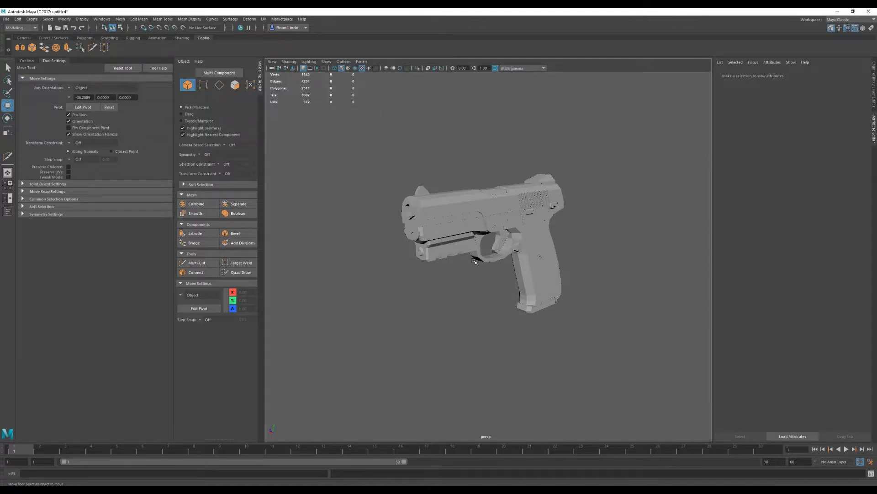
pyautogui.scroll(4, 454, 221)
pyautogui.moveTo(485, 268)
pyautogui.keyDown('alt'); pyautogui.mouseDown()
pyautogui.moveTo(435, 256)
pyautogui.moveTo(536, 245)
pyautogui.moveTo(430, 247)
pyautogui.moveTo(429, 260)
pyautogui.moveTo(498, 258)
pyautogui.mouseUp(); pyautogui.keyUp('alt')
pyautogui.scroll(-2, 434, 255)
pyautogui.scroll(2, 453, 236)
pyautogui.click(452, 235)
pyautogui.click(442, 231)
pyautogui.keyDown('alt'); pyautogui.moveTo(498, 259); pyautogui.dragTo(571, 306, button='middle'); pyautogui.keyUp('alt')
pyautogui.scroll(5, 571, 305)
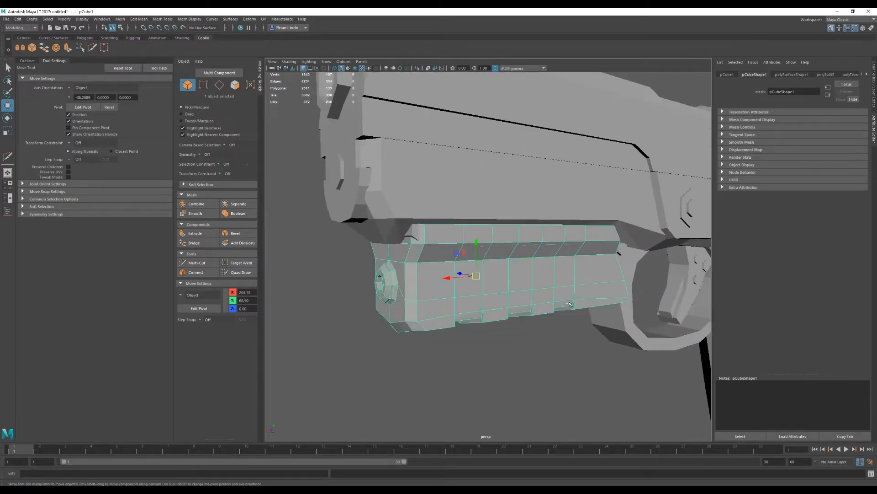
pyautogui.moveTo(522, 256); pyautogui.dragTo(518, 239, button='right')
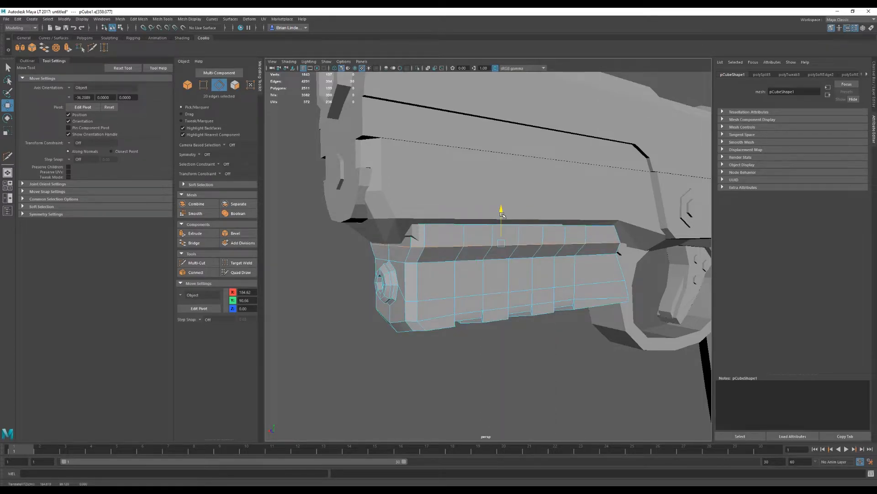
pyautogui.click(464, 339)
pyautogui.keyDown('alt'); pyautogui.moveTo(464, 339); pyautogui.dragTo(484, 335); pyautogui.keyUp('alt')
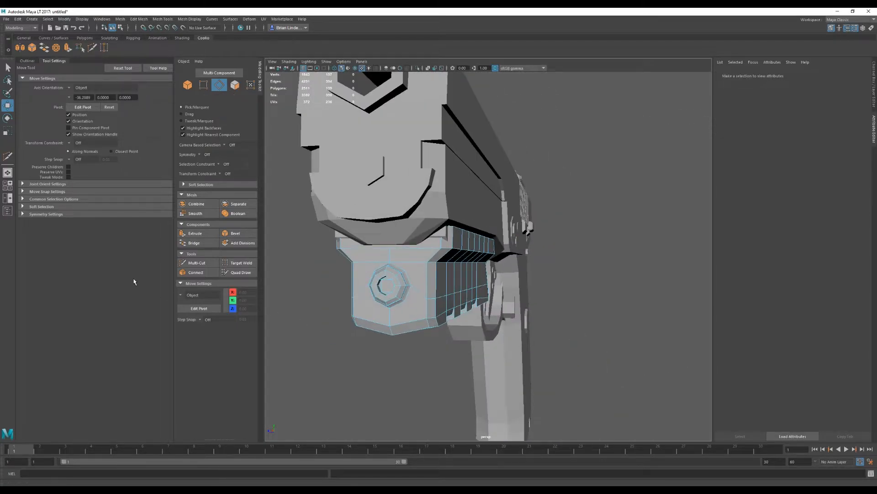
# Return to object selection and examine the attachment block on the whole pistol from the front and both sides.
pyautogui.moveTo(433, 312)
pyautogui.keyDown('alt'); pyautogui.mouseDown()
pyautogui.moveTo(396, 305)
pyautogui.moveTo(594, 313)
pyautogui.moveTo(426, 307)
pyautogui.moveTo(440, 306)
pyautogui.mouseUp(); pyautogui.keyUp('alt')
pyautogui.scroll(-3, 429, 309)
pyautogui.moveTo(489, 261); pyautogui.dragTo(521, 250, button='right')
pyautogui.keyDown('alt'); pyautogui.moveTo(469, 325); pyautogui.dragTo(496, 276); pyautogui.keyUp('alt')
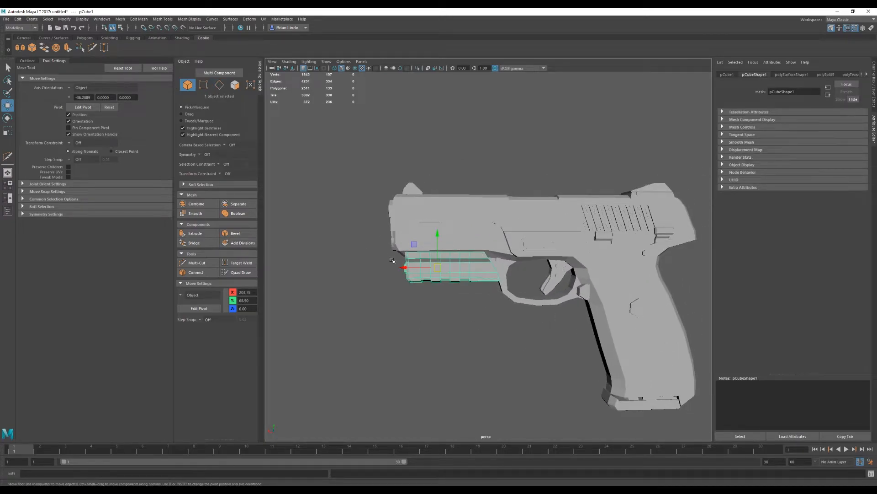
pyautogui.keyDown('alt'); pyautogui.moveTo(490, 312); pyautogui.dragTo(480, 315, button='right'); pyautogui.keyUp('alt')
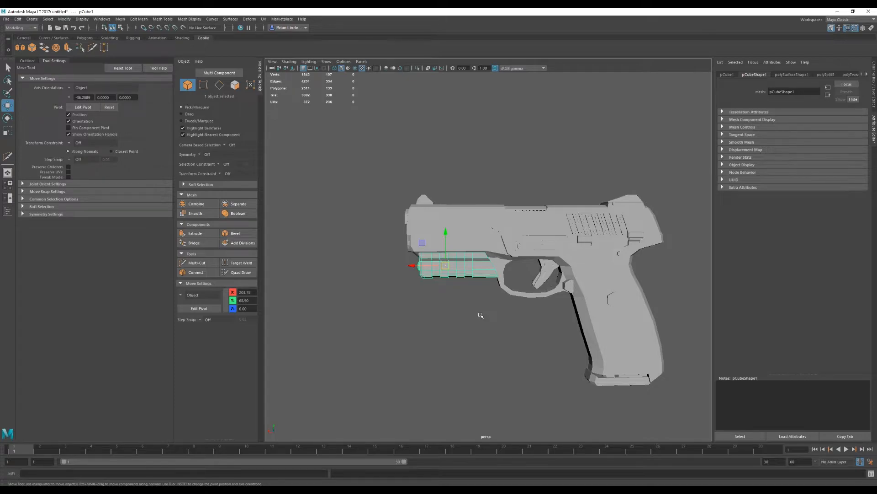
pyautogui.keyDown('alt'); pyautogui.moveTo(456, 289); pyautogui.dragTo(466, 299, button='right'); pyautogui.keyUp('alt')
pyautogui.keyDown('alt'); pyautogui.moveTo(466, 299); pyautogui.dragTo(531, 294, button='middle'); pyautogui.keyUp('alt')
pyautogui.keyDown('alt'); pyautogui.moveTo(531, 294); pyautogui.dragTo(517, 329); pyautogui.keyUp('alt')
pyautogui.click(517, 329)
pyautogui.keyDown('alt'); pyautogui.moveTo(471, 302); pyautogui.dragTo(517, 307); pyautogui.keyUp('alt')
pyautogui.keyDown('alt'); pyautogui.moveTo(448, 280); pyautogui.dragTo(531, 288); pyautogui.keyUp('alt')
pyautogui.keyDown('alt'); pyautogui.moveTo(531, 288); pyautogui.dragTo(477, 289, button='right'); pyautogui.keyUp('alt')
pyautogui.keyDown('alt'); pyautogui.moveTo(477, 289); pyautogui.dragTo(536, 272, button='middle'); pyautogui.keyUp('alt')
pyautogui.keyDown('alt'); pyautogui.moveTo(536, 273); pyautogui.dragTo(512, 265, button='right'); pyautogui.keyUp('alt')
# Combine the attachment block and its side button cylinder into one mesh and name it Lasersight.
pyautogui.click(512, 256)
pyautogui.scroll(6, 501, 269)
pyautogui.keyDown('shift'); pyautogui.click(478, 260); pyautogui.keyUp('shift')
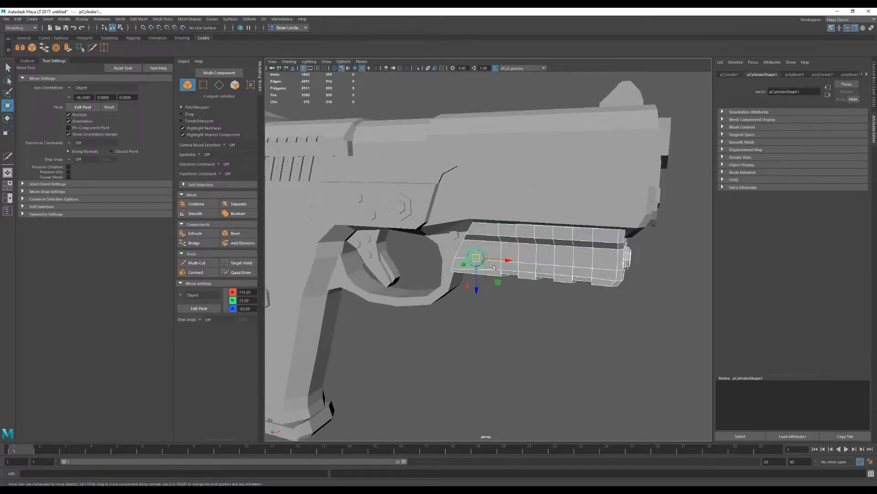
pyautogui.click(120, 18)
pyautogui.click(137, 42)
pyautogui.keyDown('alt'); pyautogui.moveTo(484, 256); pyautogui.dragTo(402, 257); pyautogui.keyUp('alt')
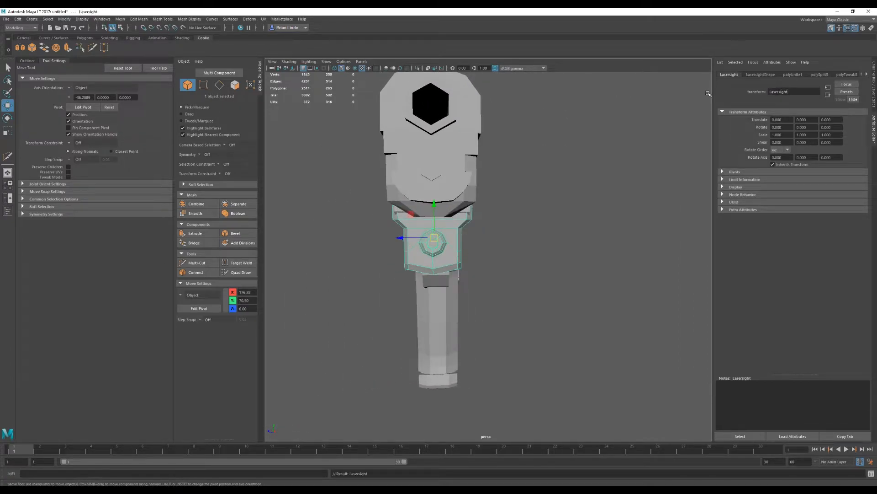
pyautogui.keyDown('alt'); pyautogui.moveTo(603, 185); pyautogui.dragTo(382, 255); pyautogui.keyUp('alt')
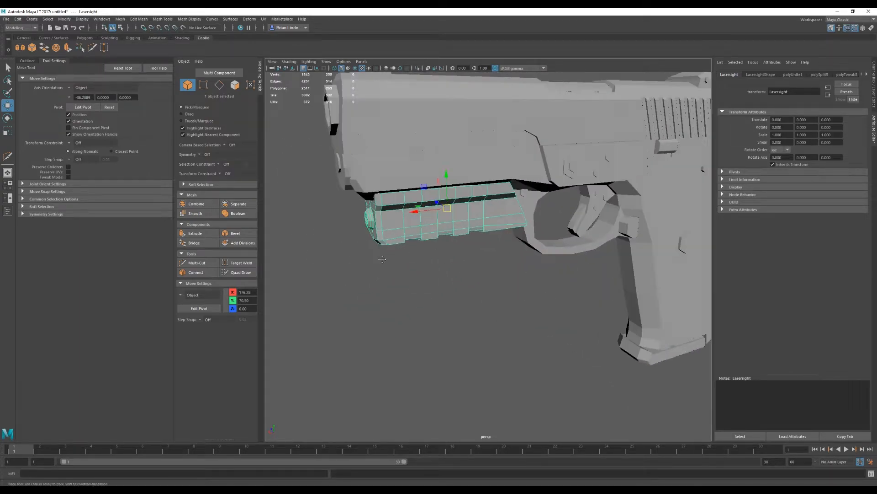
pyautogui.keyDown('alt'); pyautogui.moveTo(382, 255); pyautogui.dragTo(480, 250, button='middle'); pyautogui.keyUp('alt')
pyautogui.click(460, 255)
pyautogui.click(32, 19)
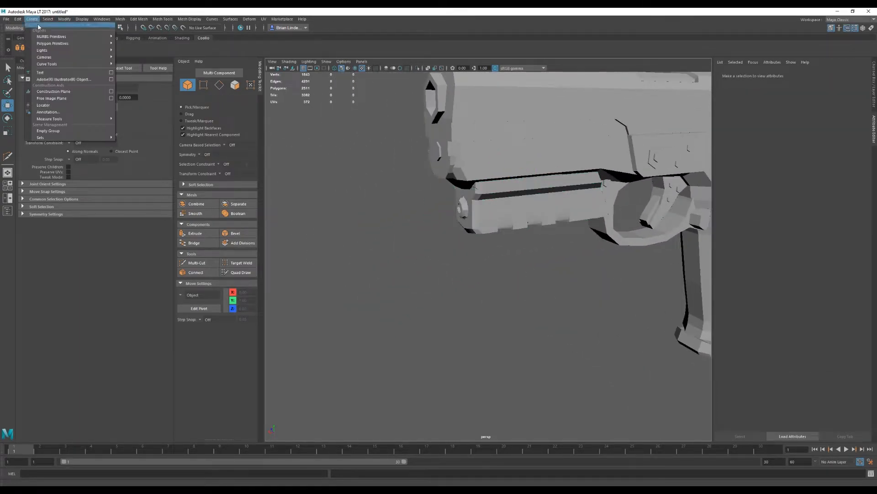
pyautogui.moveTo(53, 43)
pyautogui.click(137, 63)
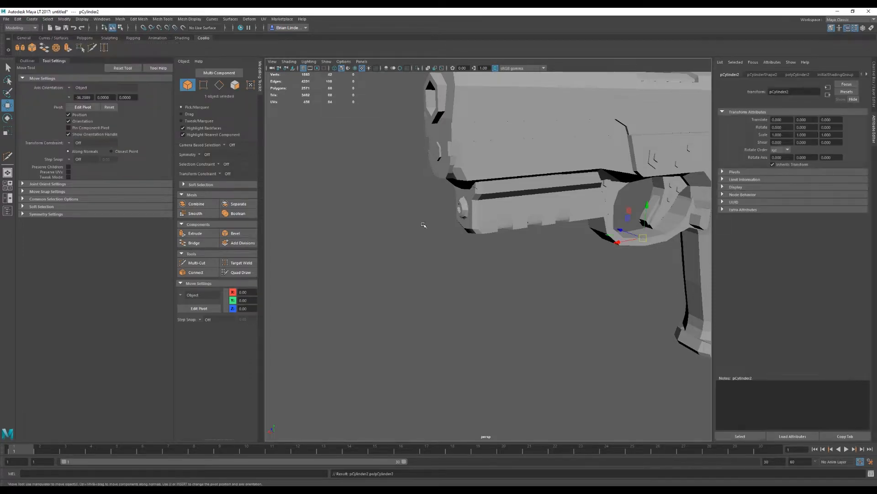
pyautogui.press('a')
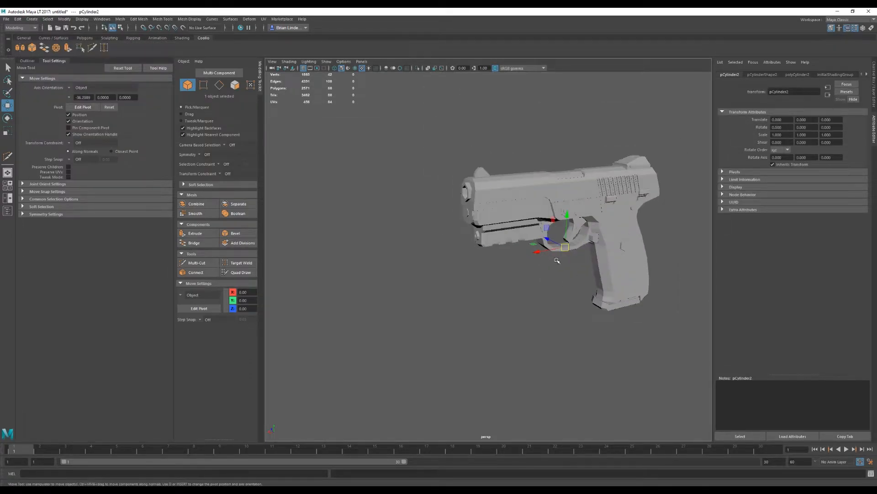
pyautogui.press('Delete')
# Bevel the outer edges of the small button behind the trigger guard and return to object selection.
pyautogui.scroll(-2, 568, 279)
pyautogui.keyDown('alt'); pyautogui.moveTo(568, 279); pyautogui.dragTo(462, 281, button='middle'); pyautogui.keyUp('alt')
pyautogui.scroll(4, 464, 278)
pyautogui.keyDown('alt'); pyautogui.moveTo(455, 258); pyautogui.dragTo(439, 249); pyautogui.keyUp('alt')
pyautogui.scroll(3, 439, 249)
pyautogui.click(425, 234)
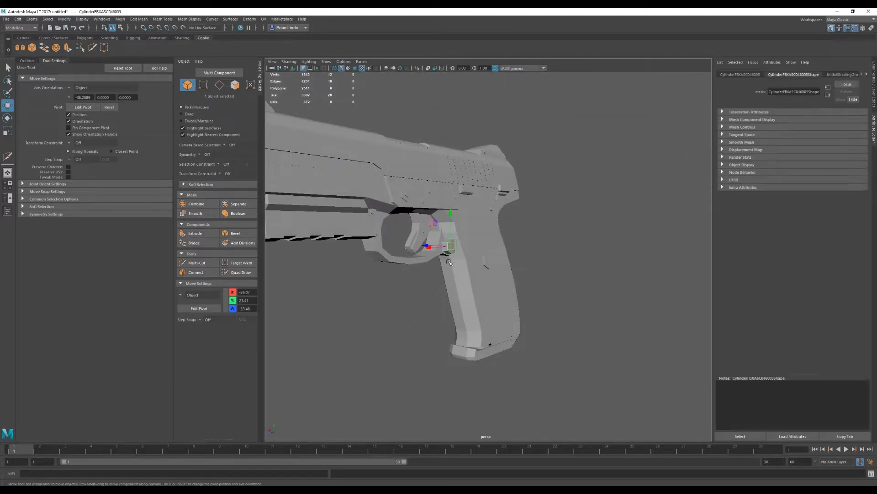
pyautogui.scroll(3, 482, 224)
pyautogui.moveTo(482, 225); pyautogui.dragTo(484, 201, button='right')
pyautogui.click(502, 212)
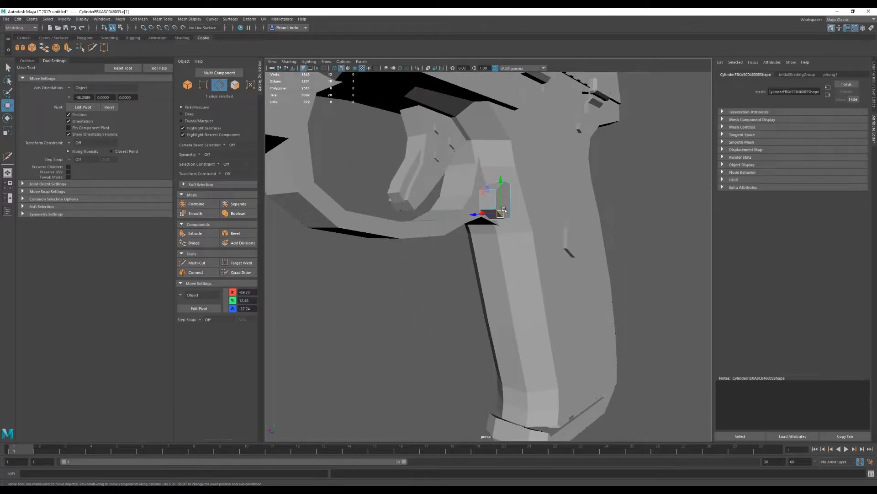
pyautogui.rightClick(502, 198)
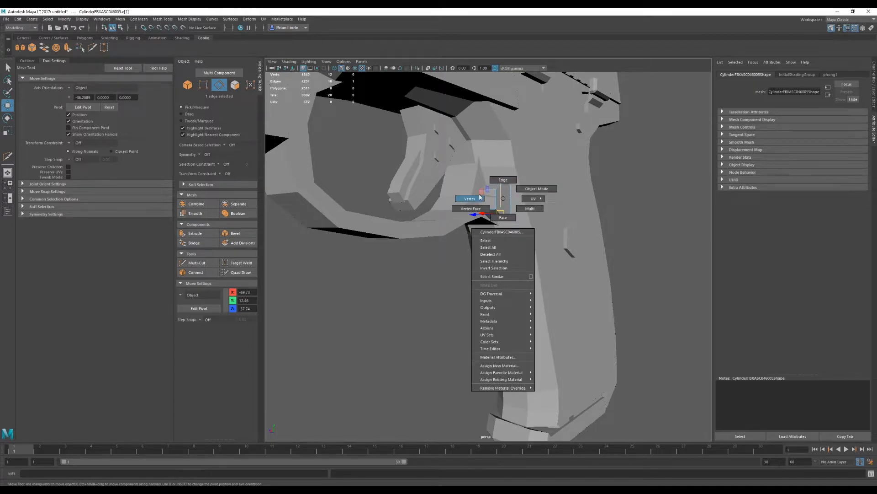
pyautogui.click(497, 182)
pyautogui.keyDown('shift'); pyautogui.click(511, 189); pyautogui.keyUp('shift')
pyautogui.keyDown('shift'); pyautogui.click(509, 216); pyautogui.keyUp('shift')
pyautogui.keyDown('alt'); pyautogui.moveTo(511, 225); pyautogui.dragTo(451, 259); pyautogui.keyUp('alt')
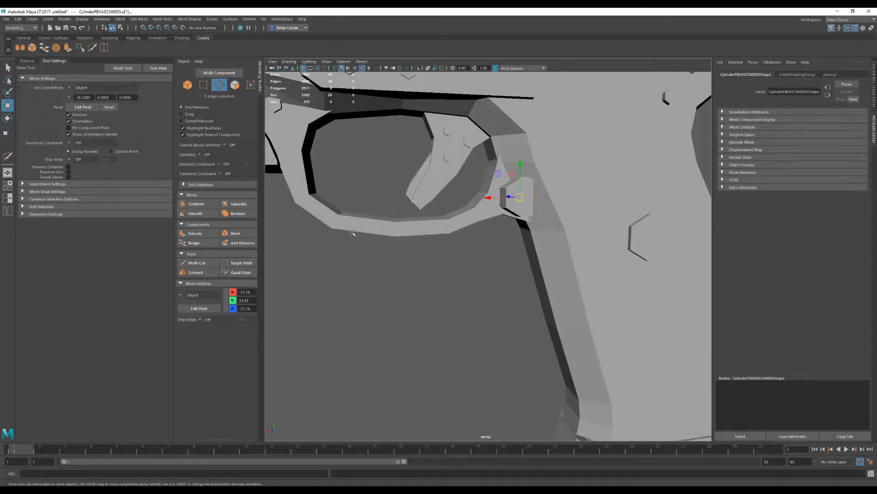
pyautogui.click(235, 233)
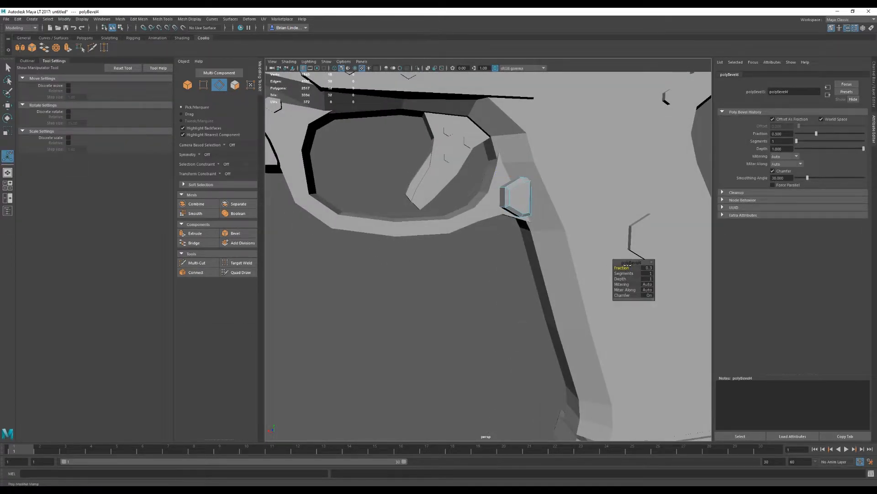
pyautogui.moveTo(523, 200); pyautogui.dragTo(557, 188, button='right')
pyautogui.press('q')
pyautogui.keyDown('alt'); pyautogui.moveTo(512, 201); pyautogui.dragTo(403, 210); pyautogui.keyUp('alt')
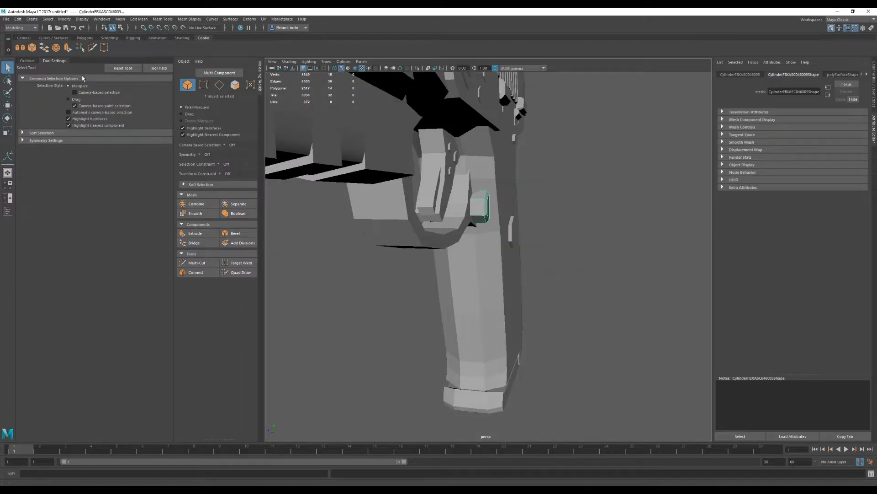
pyautogui.click(23, 49)
pyautogui.keyDown('alt'); pyautogui.moveTo(393, 245); pyautogui.dragTo(450, 256); pyautogui.keyUp('alt')
pyautogui.keyDown('alt'); pyautogui.moveTo(483, 310); pyautogui.dragTo(438, 273); pyautogui.keyUp('alt')
pyautogui.hotkey('ctrl', 'z')
pyautogui.press('w')
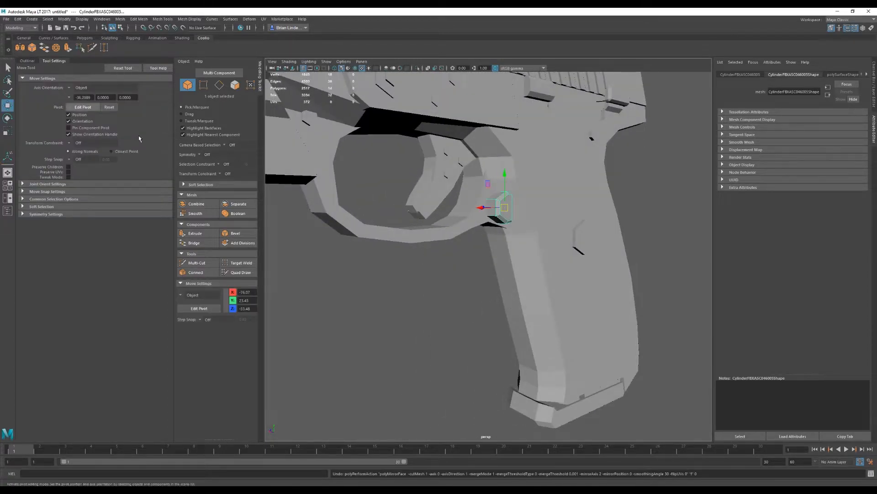
pyautogui.hotkey('ctrl', 'b')
pyautogui.keyDown('alt'); pyautogui.moveTo(446, 274); pyautogui.dragTo(612, 289); pyautogui.keyUp('alt')
pyautogui.press('e')
pyautogui.keyDown('alt'); pyautogui.moveTo(550, 272); pyautogui.dragTo(507, 214); pyautogui.keyUp('alt')
pyautogui.hotkey('ctrl', 'z')
# Select the small button behind the trigger guard and delete the construction history of all objects.
pyautogui.click(484, 303)
pyautogui.click(515, 207)
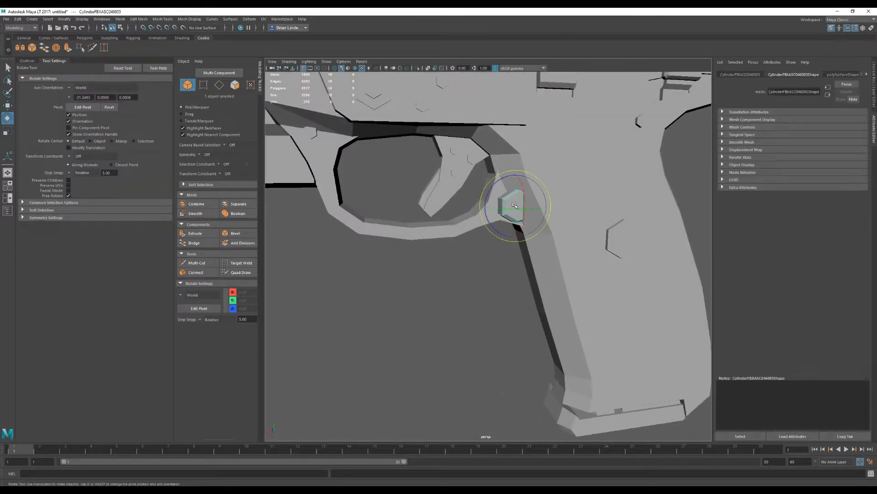
pyautogui.click(18, 18)
pyautogui.moveTo(59, 108)
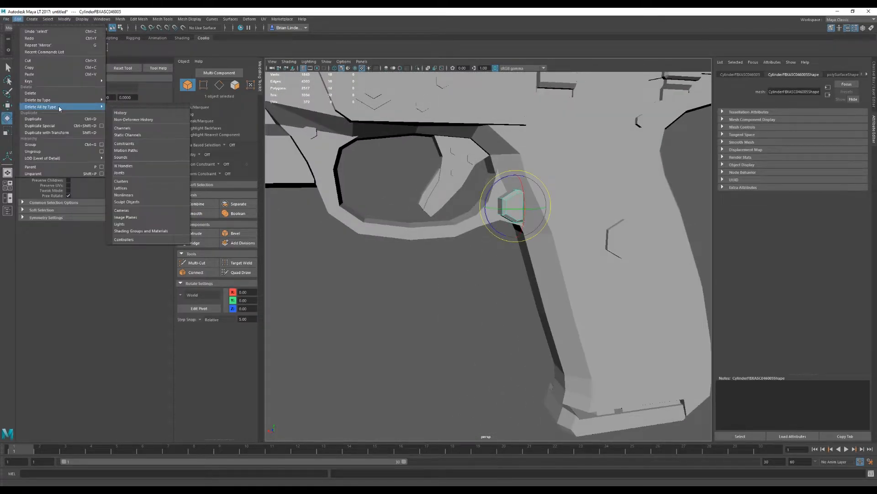
pyautogui.click(135, 113)
# Mirror the small button behind the trigger guard across the world Z axis to the pistol's other side.
pyautogui.keyDown('alt'); pyautogui.moveTo(501, 258); pyautogui.dragTo(430, 215); pyautogui.keyUp('alt')
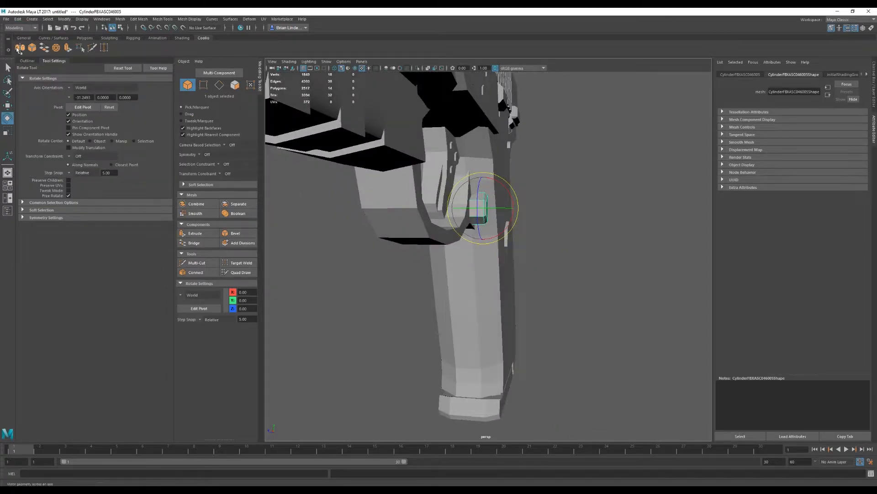
pyautogui.click(19, 48)
pyautogui.click(665, 290)
pyautogui.click(670, 293)
pyautogui.keyDown('alt'); pyautogui.moveTo(505, 296); pyautogui.dragTo(388, 285); pyautogui.keyUp('alt')
pyautogui.click(666, 285)
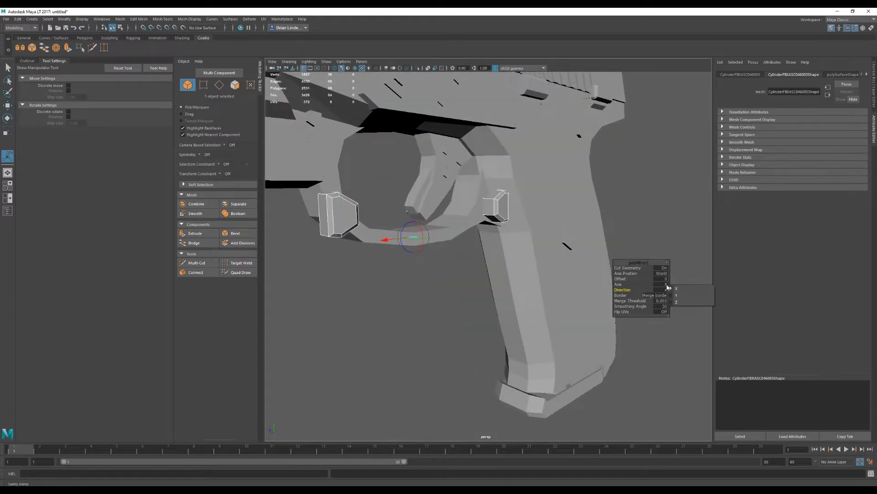
pyautogui.click(677, 302)
pyautogui.keyDown('alt'); pyautogui.moveTo(450, 279); pyautogui.dragTo(420, 277); pyautogui.keyUp('alt')
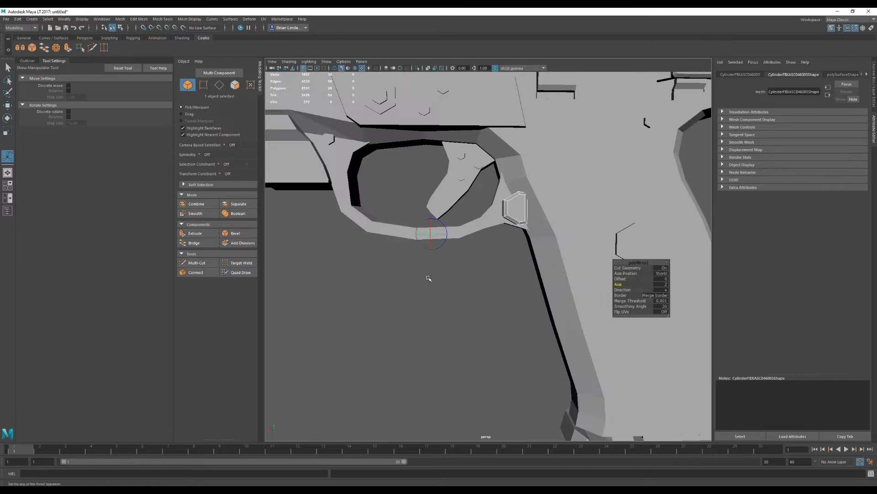
# Select the outer vertices of the mirrored button in vertex selection and scale them.
pyautogui.press('w')
pyautogui.keyDown('alt'); pyautogui.moveTo(527, 239); pyautogui.dragTo(507, 238); pyautogui.keyUp('alt')
pyautogui.moveTo(490, 207); pyautogui.dragTo(482, 236)
pyautogui.press('F9')
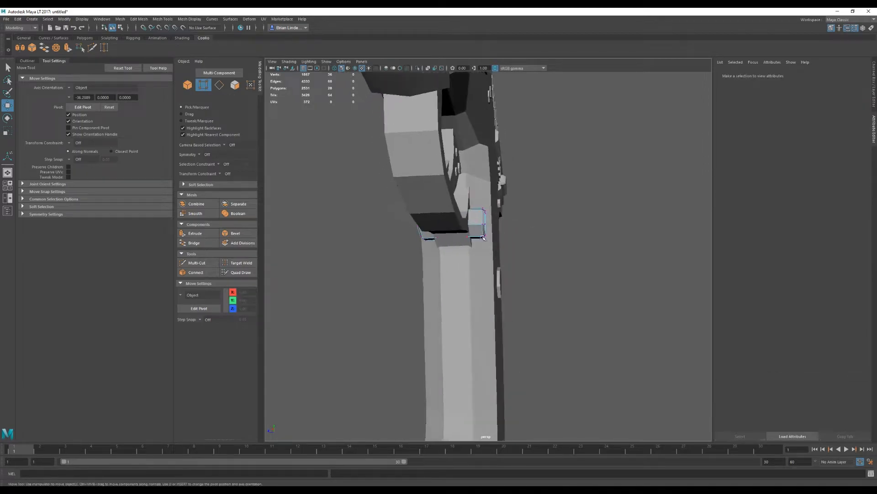
pyautogui.moveTo(477, 203); pyautogui.dragTo(477, 204)
pyautogui.keyDown('alt'); pyautogui.moveTo(477, 203); pyautogui.dragTo(421, 216); pyautogui.keyUp('alt')
pyautogui.press('r')
pyautogui.click(530, 237)
pyautogui.keyDown('alt'); pyautogui.moveTo(530, 240); pyautogui.dragTo(439, 279); pyautogui.keyUp('alt')
# Return to object selection and move the button pair to fit the rear corner of the trigger guard, then clear the selection.
pyautogui.moveTo(509, 213); pyautogui.dragTo(543, 203, button='right')
pyautogui.press('w')
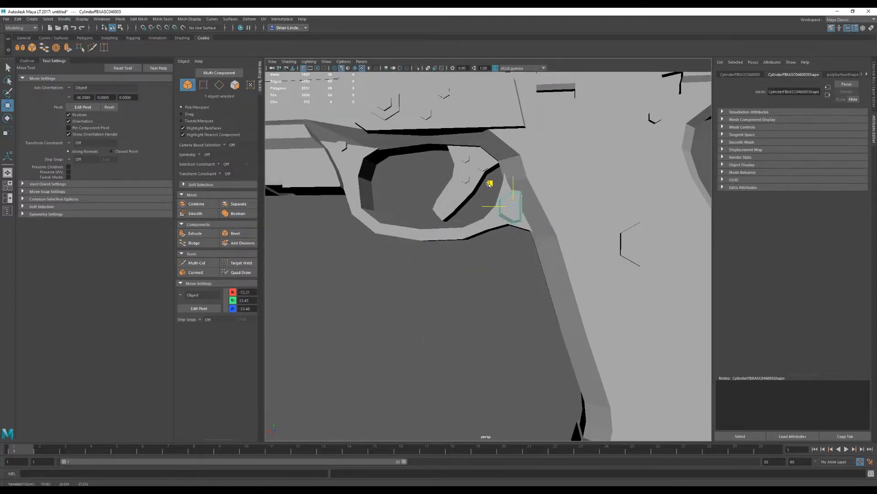
pyautogui.click(531, 231)
pyautogui.keyDown('alt'); pyautogui.moveTo(465, 256); pyautogui.dragTo(479, 271); pyautogui.keyUp('alt')
pyautogui.click(410, 302)
# Rotate the button pair behind the trigger guard slightly about the Z axis and clear the selection.
pyautogui.scroll(-3, 448, 304)
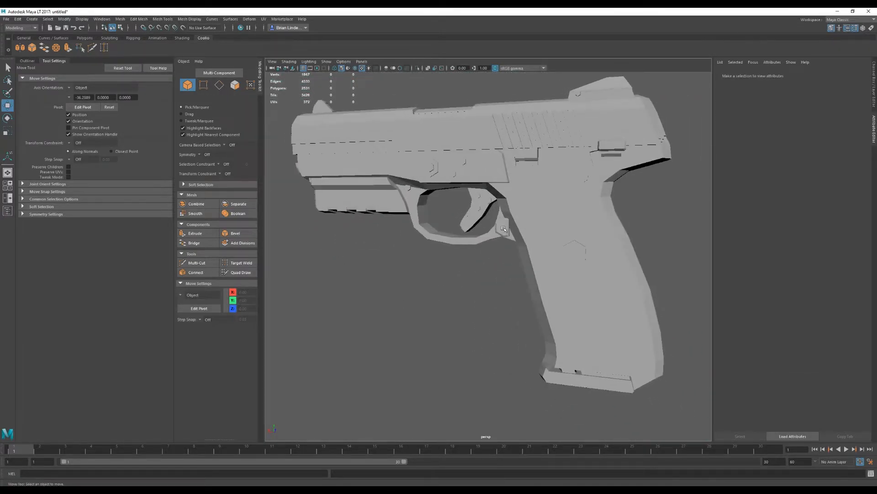
pyautogui.click(502, 227)
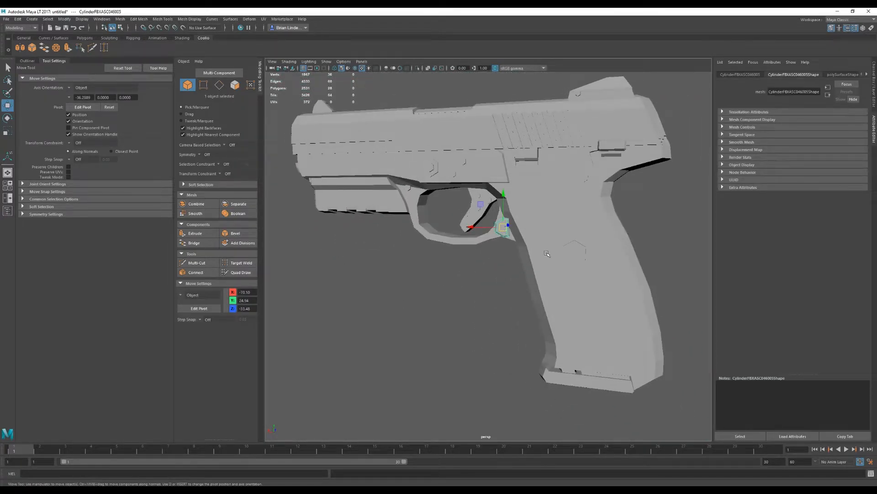
pyautogui.press('e')
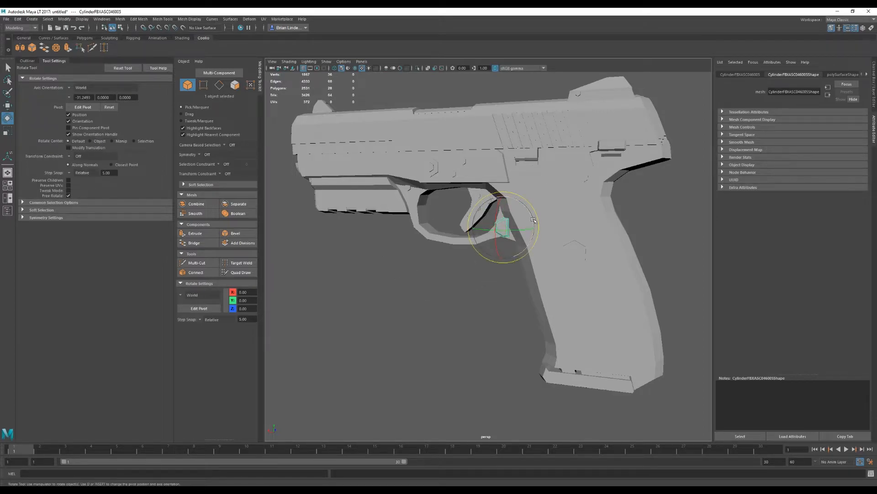
pyautogui.keyDown('alt'); pyautogui.moveTo(447, 308); pyautogui.dragTo(458, 307); pyautogui.keyUp('alt')
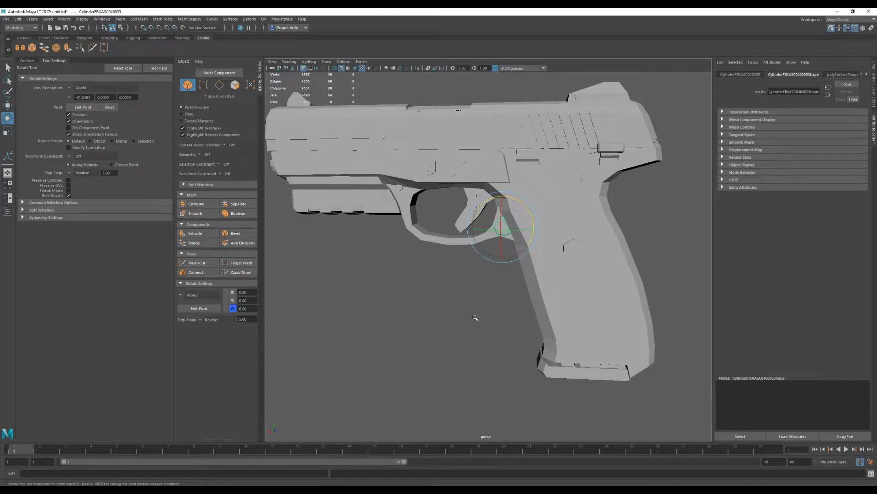
pyautogui.keyDown('alt'); pyautogui.moveTo(534, 310); pyautogui.dragTo(523, 245); pyautogui.keyUp('alt')
pyautogui.click(513, 307)
# Quadrangulate the faces of the pistol's frame mesh, including the grip and trigger guard.
pyautogui.click(509, 253)
pyautogui.click(501, 289)
pyautogui.keyDown('alt'); pyautogui.moveTo(501, 289); pyautogui.dragTo(512, 253); pyautogui.keyUp('alt')
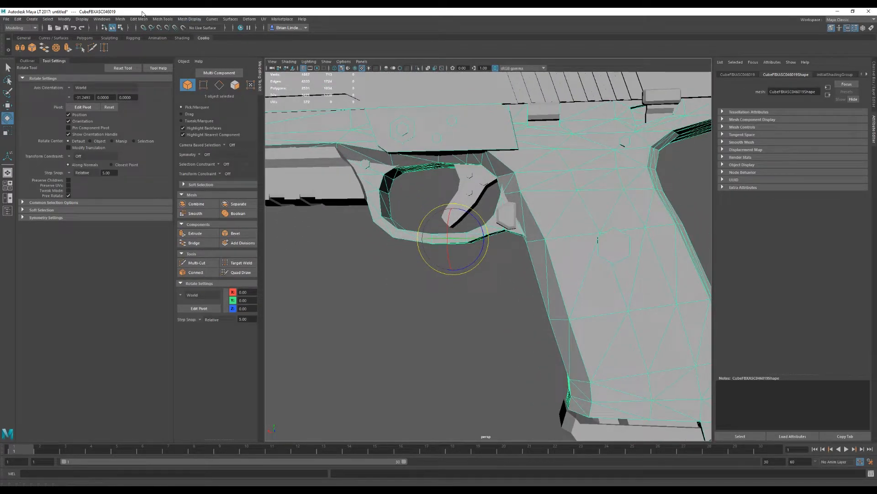
pyautogui.click(121, 19)
pyautogui.click(185, 91)
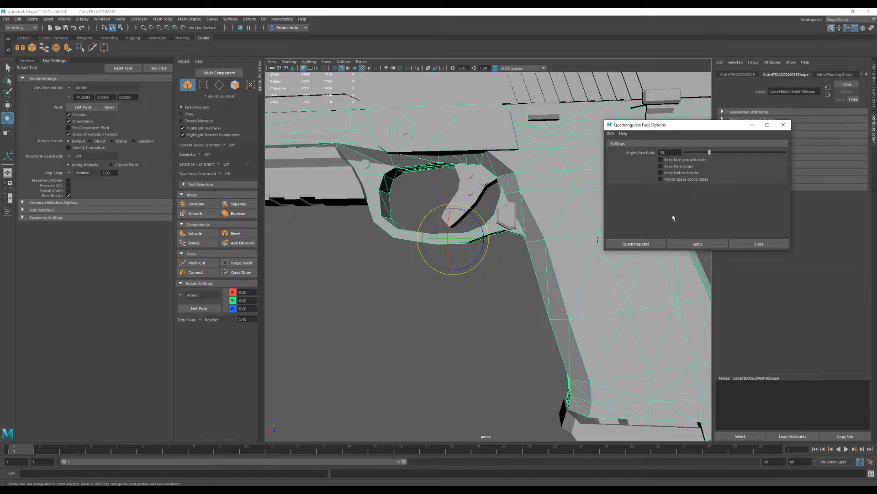
pyautogui.click(647, 244)
# Select the lengthwise edges along both sides of the grip's front and scale them outward along Z.
pyautogui.moveTo(519, 304); pyautogui.dragTo(529, 220, button='right')
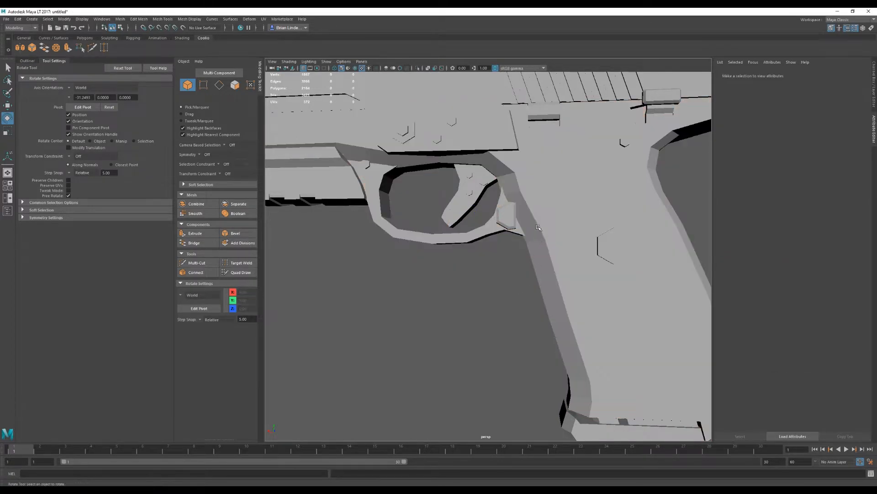
pyautogui.doubleClick(529, 220)
pyautogui.keyDown('alt'); pyautogui.moveTo(529, 220); pyautogui.dragTo(637, 249); pyautogui.keyUp('alt')
pyautogui.keyDown('shift'); pyautogui.doubleClick(405, 221); pyautogui.keyUp('shift')
pyautogui.keyDown('alt'); pyautogui.moveTo(405, 220); pyautogui.dragTo(456, 270); pyautogui.keyUp('alt')
pyautogui.press('w')
pyautogui.moveTo(541, 291)
pyautogui.keyDown('alt'); pyautogui.mouseDown()
pyautogui.moveTo(652, 304)
pyautogui.moveTo(594, 303)
pyautogui.moveTo(516, 272)
pyautogui.moveTo(607, 284)
pyautogui.moveTo(617, 270)
pyautogui.moveTo(532, 290)
pyautogui.moveTo(521, 280)
pyautogui.mouseUp(); pyautogui.keyUp('alt')
pyautogui.press('r')
pyautogui.press('w')
pyautogui.click(471, 274)
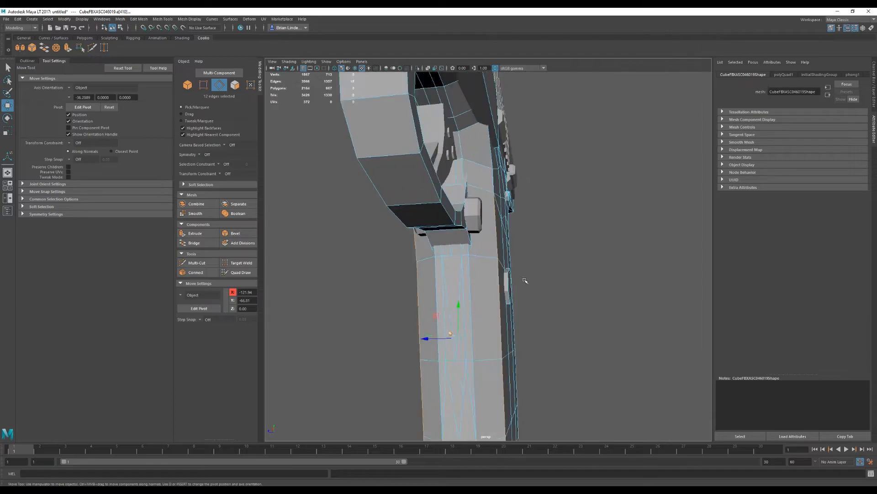
pyautogui.doubleClick(412, 273)
pyautogui.press('r')
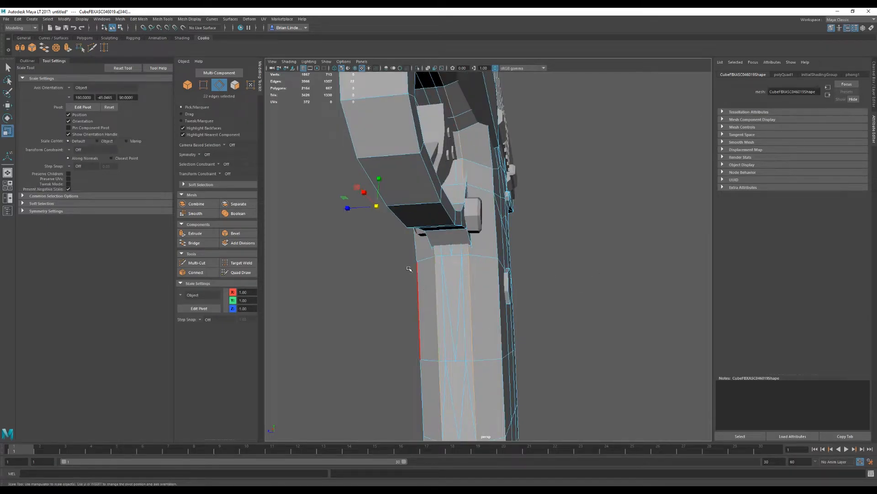
pyautogui.moveTo(346, 208); pyautogui.dragTo(338, 209)
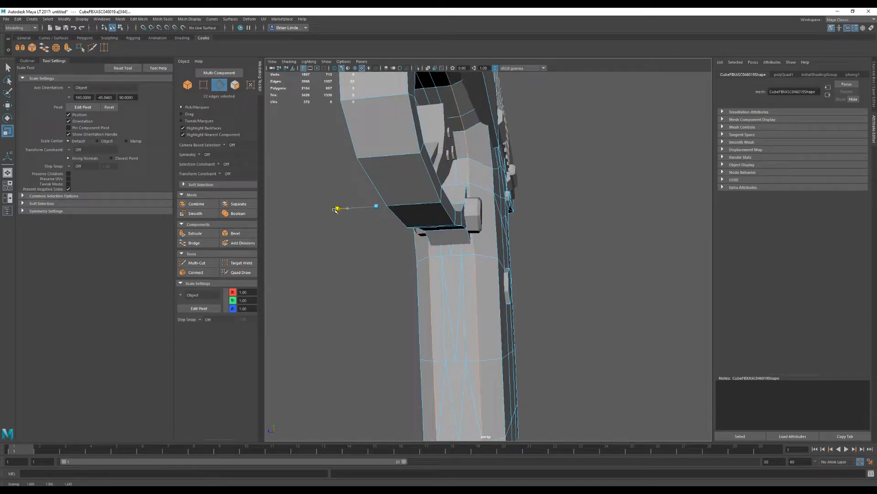
pyautogui.keyDown('alt'); pyautogui.moveTo(513, 256); pyautogui.dragTo(460, 273); pyautogui.keyUp('alt')
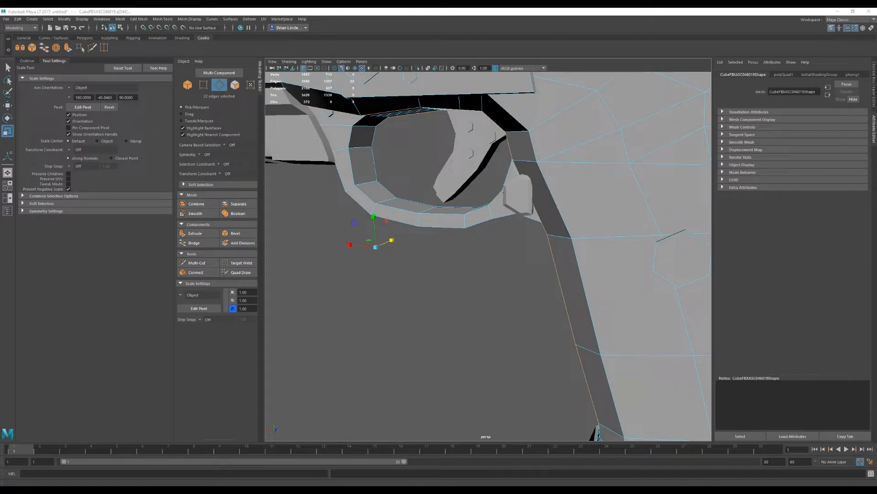
# Check the Ruger reference photo in the browser, then scale the trigger guard's faces along Z and clear the selection.
pyautogui.moveTo(0, 163); pyautogui.dragTo(319, 7)
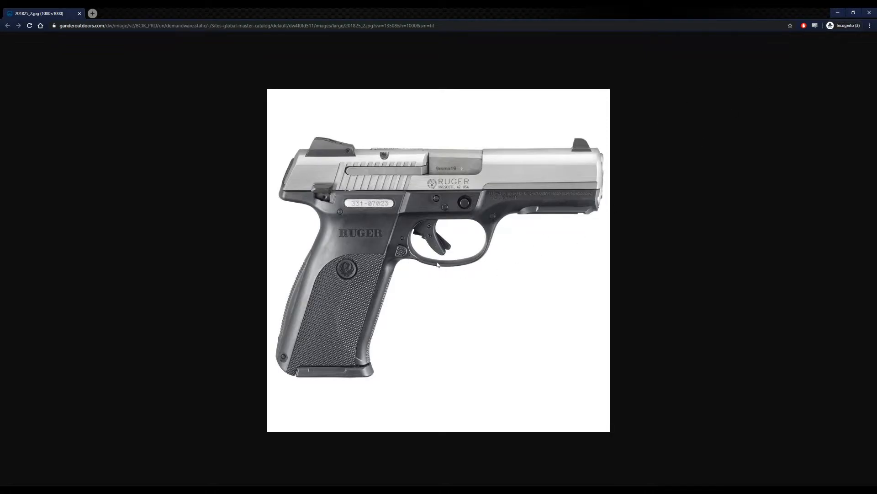
pyautogui.click(836, 13)
pyautogui.keyDown('alt'); pyautogui.moveTo(515, 263); pyautogui.dragTo(518, 240); pyautogui.keyUp('alt')
pyautogui.click(412, 223)
pyautogui.rightClick(411, 223)
pyautogui.click(414, 230)
pyautogui.doubleClick(439, 215)
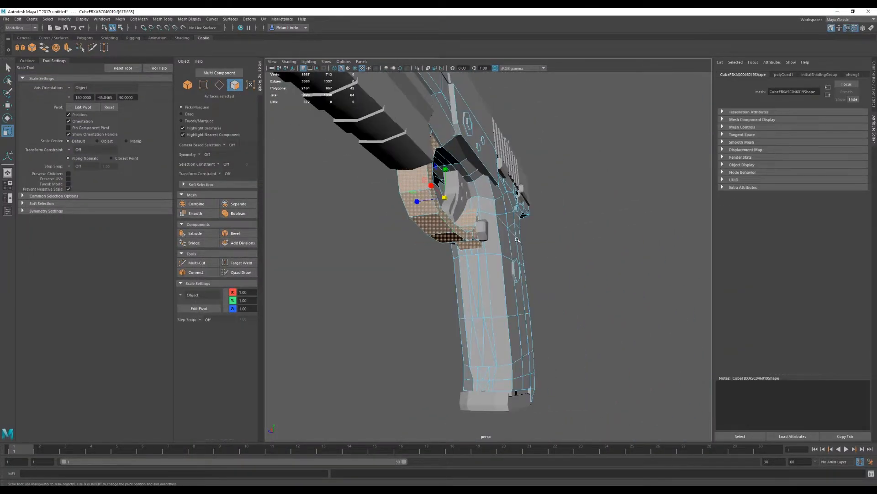
pyautogui.moveTo(424, 205); pyautogui.dragTo(480, 303)
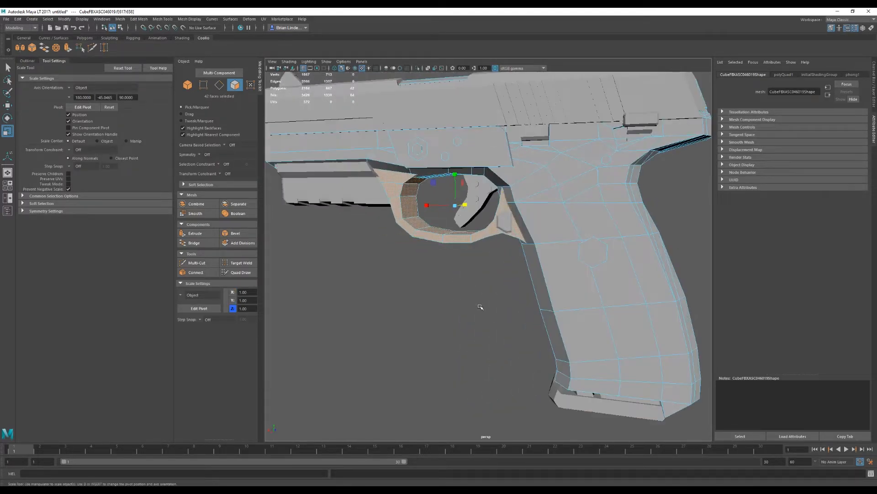
pyautogui.click(462, 281)
# Select the band of faces at the trigger guard's lower front and scale it along Z.
pyautogui.scroll(3, 462, 281)
pyautogui.keyDown('alt'); pyautogui.moveTo(501, 237); pyautogui.dragTo(556, 218); pyautogui.keyUp('alt')
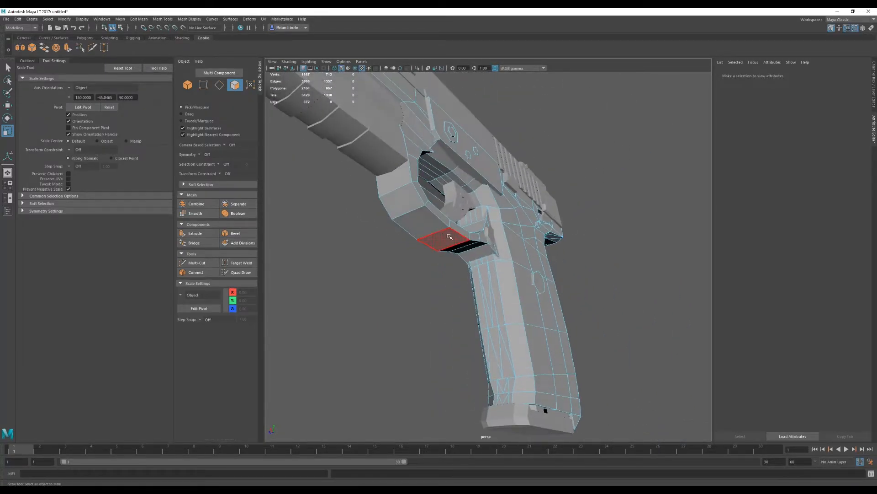
pyautogui.click(449, 237)
pyautogui.keyDown('shift'); pyautogui.doubleClick(458, 230); pyautogui.keyUp('shift')
pyautogui.keyDown('shift'); pyautogui.doubleClick(412, 220); pyautogui.keyUp('shift')
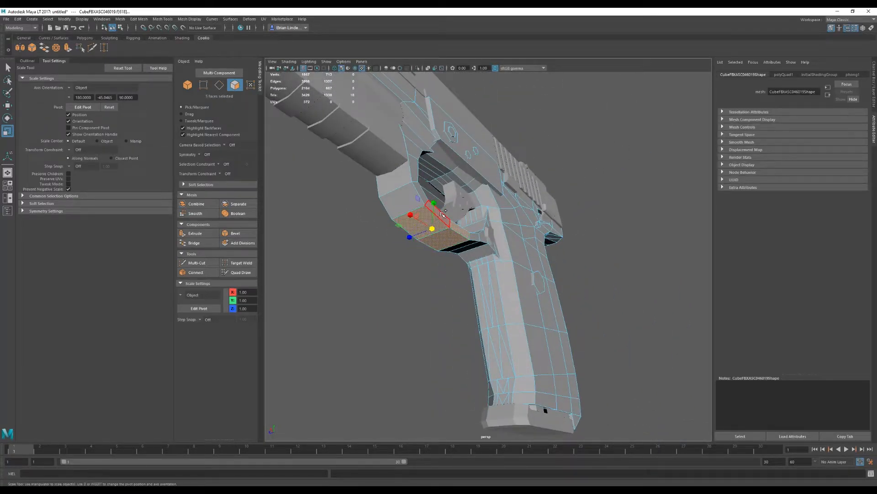
pyautogui.keyDown('shift'); pyautogui.doubleClick(412, 203); pyautogui.keyUp('shift')
pyautogui.keyDown('alt'); pyautogui.moveTo(384, 215); pyautogui.dragTo(440, 225); pyautogui.keyUp('alt')
pyautogui.click(441, 226)
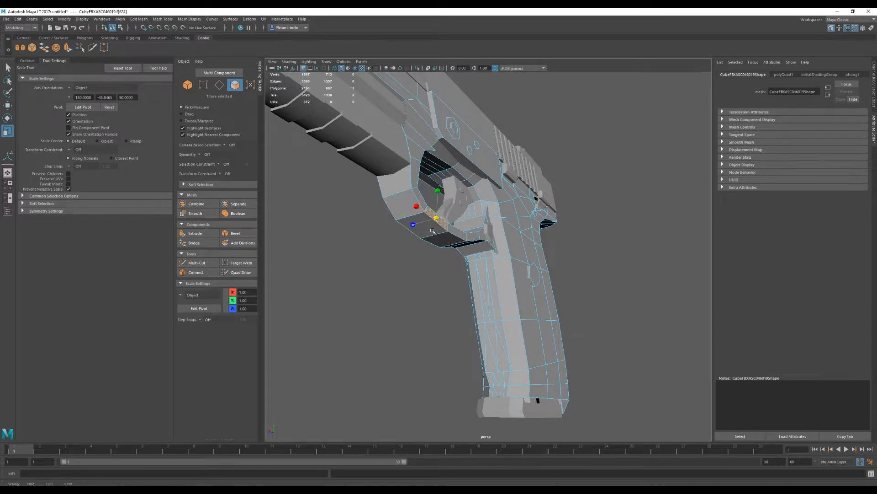
pyautogui.keyDown('shift'); pyautogui.doubleClick(443, 225); pyautogui.keyUp('shift')
pyautogui.click(400, 231)
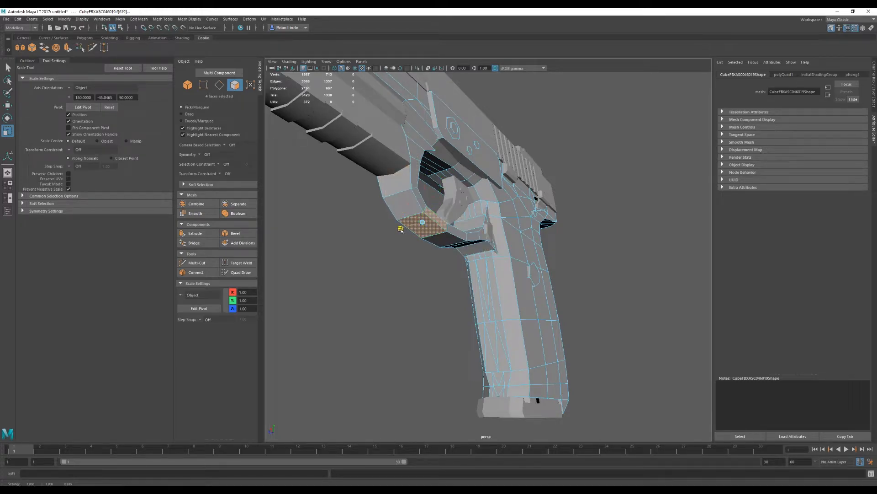
pyautogui.keyDown('alt'); pyautogui.moveTo(471, 288); pyautogui.dragTo(487, 255); pyautogui.keyUp('alt')
pyautogui.moveTo(463, 255); pyautogui.dragTo(462, 233, button='right')
pyautogui.doubleClick(461, 247)
pyautogui.keyDown('alt'); pyautogui.moveTo(457, 250); pyautogui.dragTo(434, 246); pyautogui.keyUp('alt')
pyautogui.click(576, 274)
pyautogui.keyDown('alt'); pyautogui.moveTo(576, 274); pyautogui.dragTo(509, 312); pyautogui.keyUp('alt')
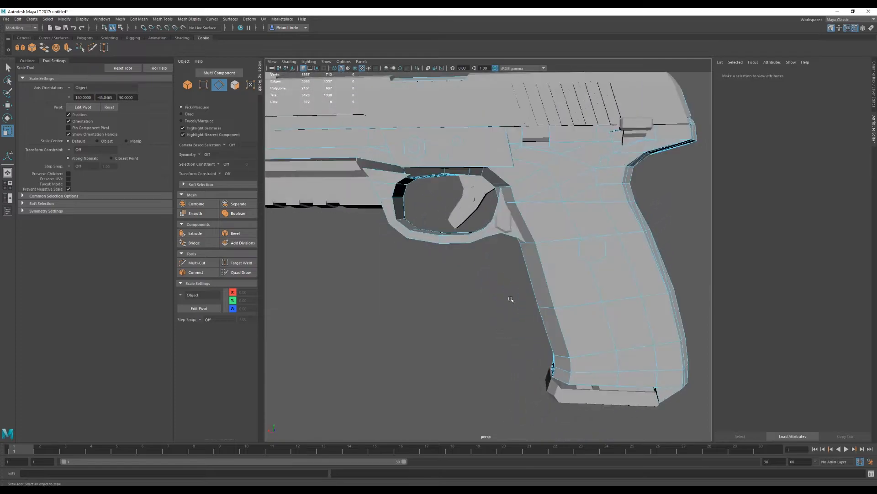
# Return to object selection, scale the button pair behind the trigger guard wider along Z and center its pivot.
pyautogui.moveTo(522, 221); pyautogui.dragTo(555, 211, button='right')
pyautogui.click(506, 223)
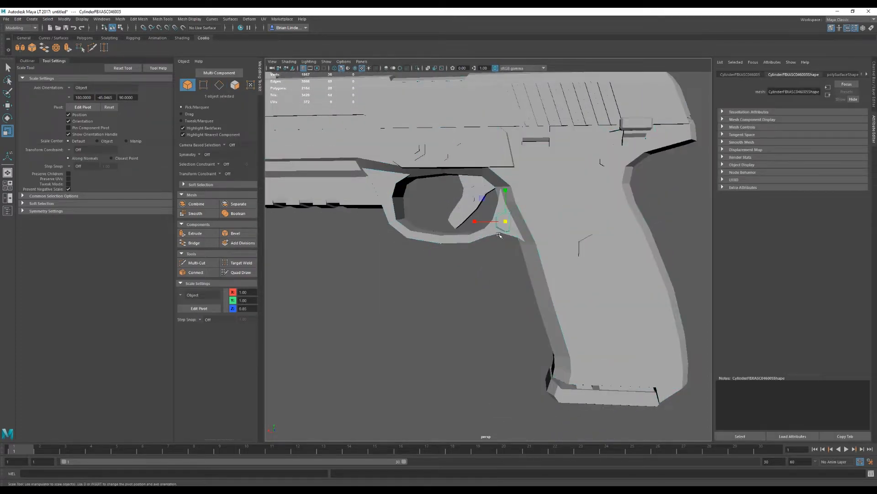
pyautogui.keyDown('alt'); pyautogui.moveTo(507, 225); pyautogui.dragTo(556, 238); pyautogui.keyUp('alt')
pyautogui.moveTo(459, 220); pyautogui.dragTo(422, 222)
pyautogui.click(64, 19)
pyautogui.click(72, 69)
pyautogui.keyDown('alt'); pyautogui.moveTo(514, 249); pyautogui.dragTo(435, 258); pyautogui.keyUp('alt')
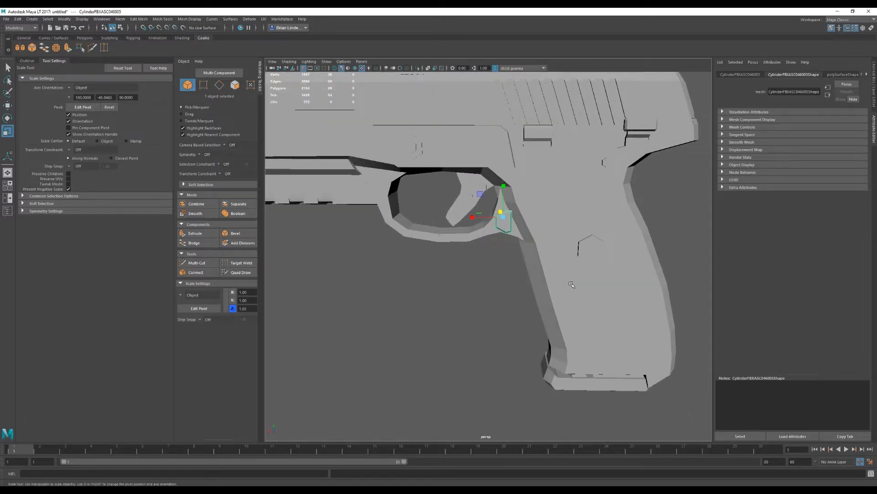
# Rename the button pair behind the trigger guard as Magrelease.
pyautogui.click(737, 76)
pyautogui.doubleClick(815, 93)
pyautogui.write('Magrelease')
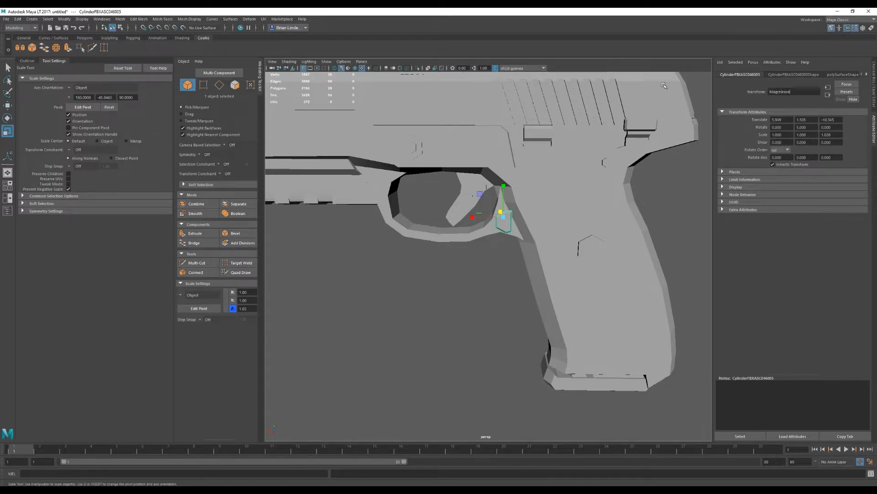
pyautogui.press('Return')
# Fine-tune how far the magazine release protrudes from both sides by scaling it along Z.
pyautogui.keyDown('alt'); pyautogui.moveTo(422, 263); pyautogui.dragTo(476, 242); pyautogui.keyUp('alt')
pyautogui.scroll(2, 476, 242)
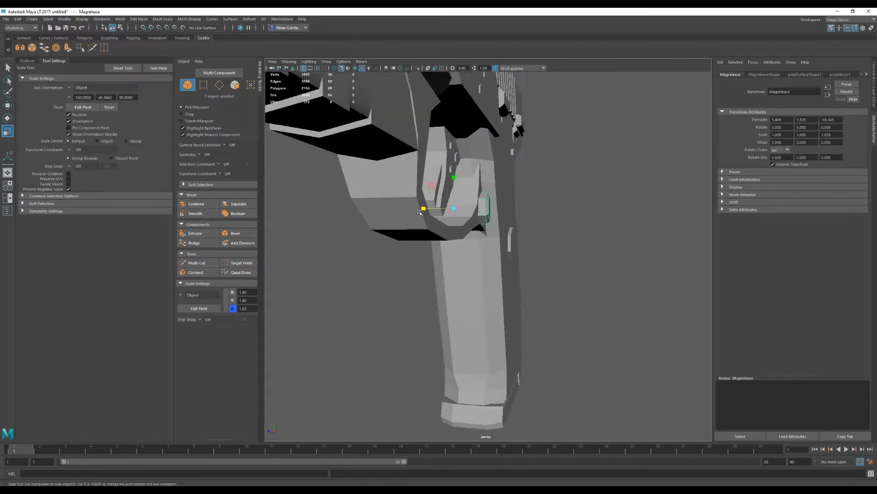
pyautogui.moveTo(424, 210); pyautogui.dragTo(484, 261)
pyautogui.keyDown('alt'); pyautogui.moveTo(537, 236); pyautogui.dragTo(495, 242); pyautogui.keyUp('alt')
# Combine the magazine release and the pistol frame into one mesh.
pyautogui.click(529, 184)
pyautogui.click(495, 231)
pyautogui.keyDown('shift'); pyautogui.click(521, 270); pyautogui.keyUp('shift')
pyautogui.hotkey('ctrl', 'z')
pyautogui.keyDown('shift'); pyautogui.click(575, 256); pyautogui.keyUp('shift')
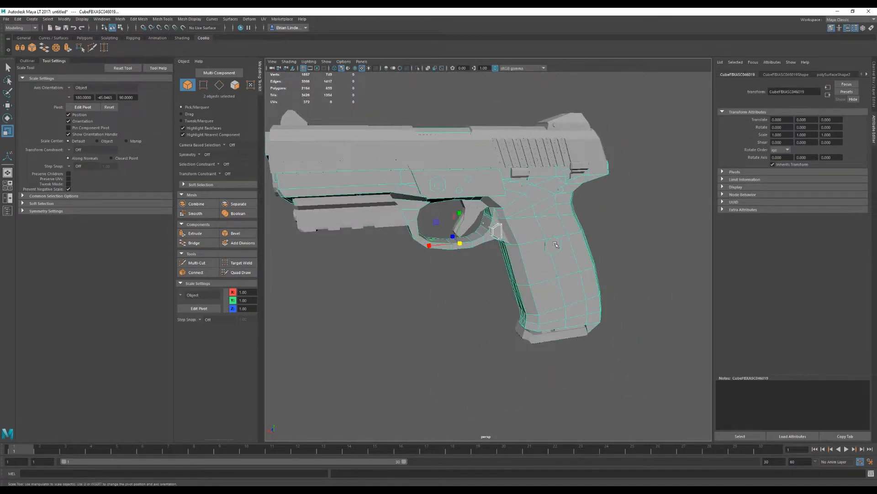
pyautogui.scroll(4, 418, 200)
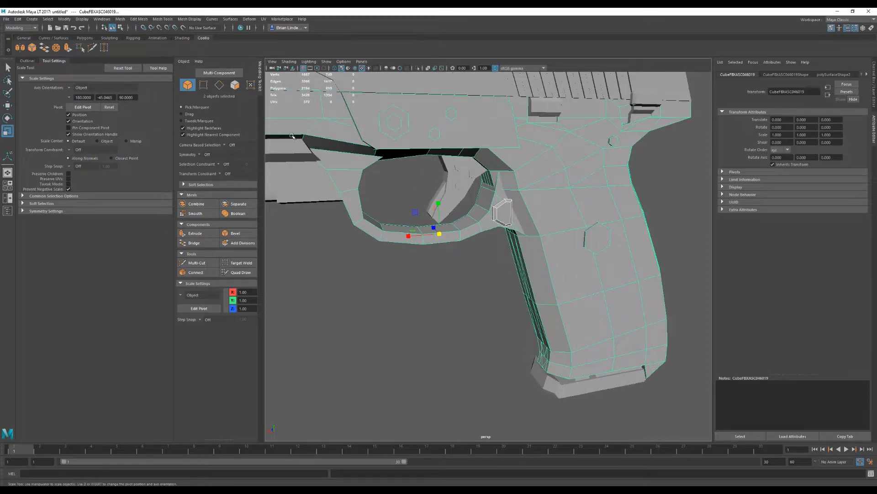
pyautogui.click(118, 18)
pyautogui.click(133, 44)
# Rename the combined pistol frame and magazine release mesh as receiver.
pyautogui.scroll(-5, 497, 260)
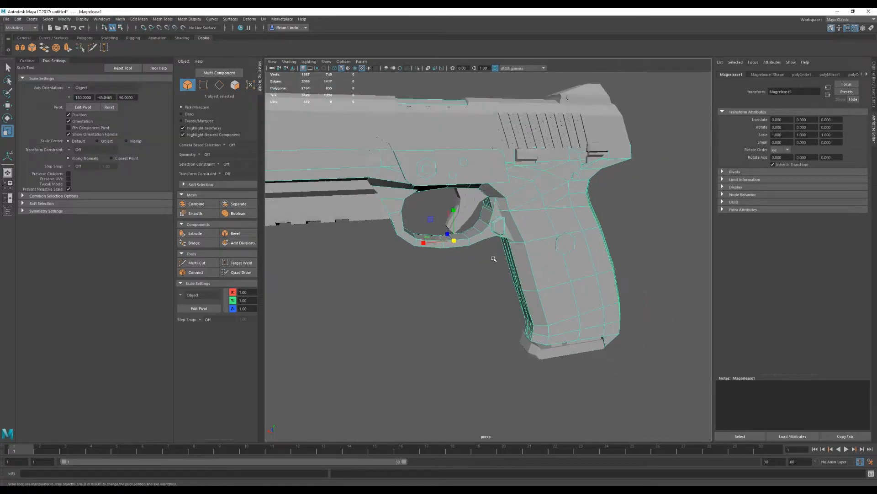
pyautogui.scroll(-2, 430, 263)
pyautogui.keyDown('alt'); pyautogui.moveTo(513, 192); pyautogui.dragTo(541, 185); pyautogui.keyUp('alt')
pyautogui.click(530, 174)
pyautogui.click(600, 173)
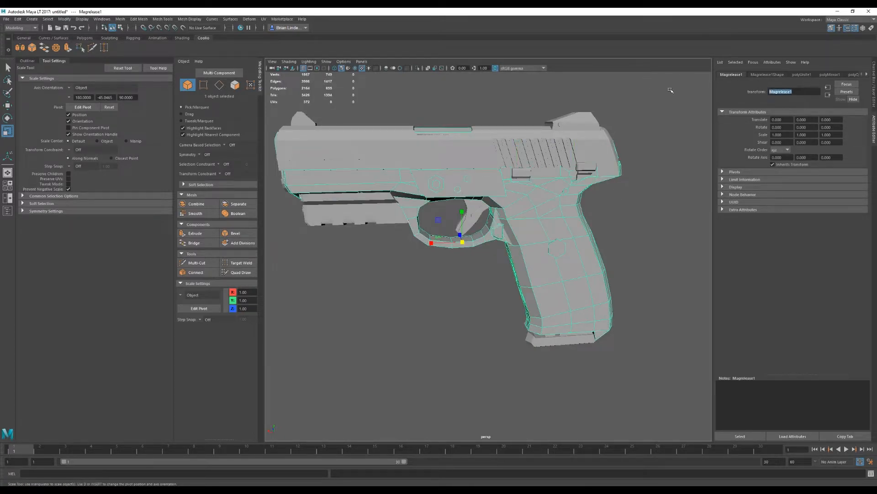
pyautogui.write('receiver')
pyautogui.press('Return')
# Select the thumb safety below the rear of the slide and center its pivot.
pyautogui.click(616, 279)
pyautogui.click(521, 173)
pyautogui.keyDown('alt'); pyautogui.moveTo(521, 173); pyautogui.dragTo(484, 187); pyautogui.keyUp('alt')
pyautogui.click(588, 173)
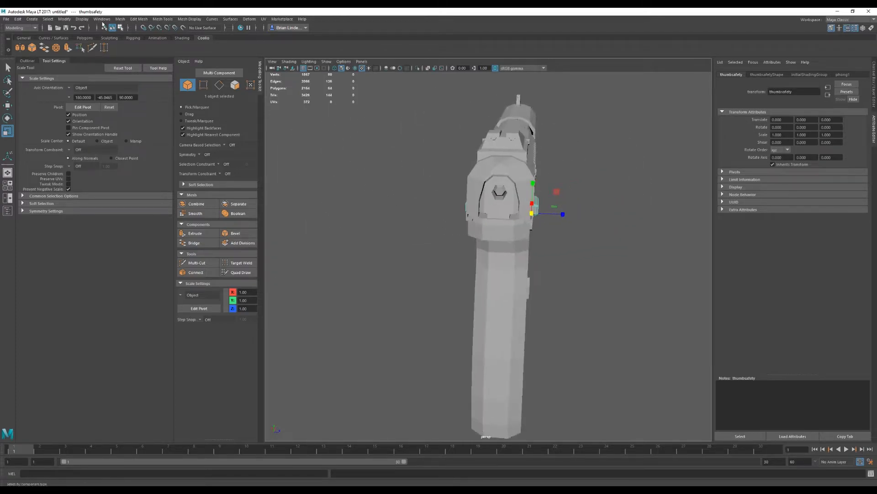
pyautogui.click(64, 19)
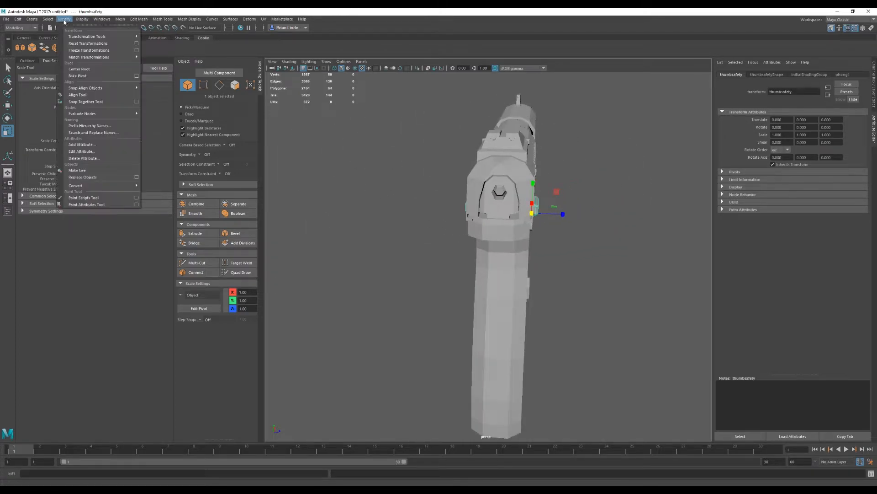
pyautogui.click(79, 69)
# Add the slide lock to the thumb safety selection and combine both into one mesh.
pyautogui.keyDown('alt'); pyautogui.moveTo(618, 282); pyautogui.dragTo(484, 259); pyautogui.keyUp('alt')
pyautogui.keyDown('alt'); pyautogui.moveTo(484, 259); pyautogui.dragTo(543, 270, button='middle'); pyautogui.keyUp('alt')
pyautogui.keyDown('alt'); pyautogui.moveTo(543, 269); pyautogui.dragTo(633, 235); pyautogui.keyUp('alt')
pyautogui.keyDown('alt'); pyautogui.moveTo(505, 211); pyautogui.dragTo(483, 231, button='middle'); pyautogui.keyUp('alt')
pyautogui.keyDown('shift'); pyautogui.click(488, 172); pyautogui.keyUp('shift')
pyautogui.keyDown('alt'); pyautogui.moveTo(483, 231); pyautogui.dragTo(534, 229, button='right'); pyautogui.keyUp('alt')
pyautogui.keyDown('alt'); pyautogui.moveTo(534, 229); pyautogui.dragTo(595, 218); pyautogui.keyUp('alt')
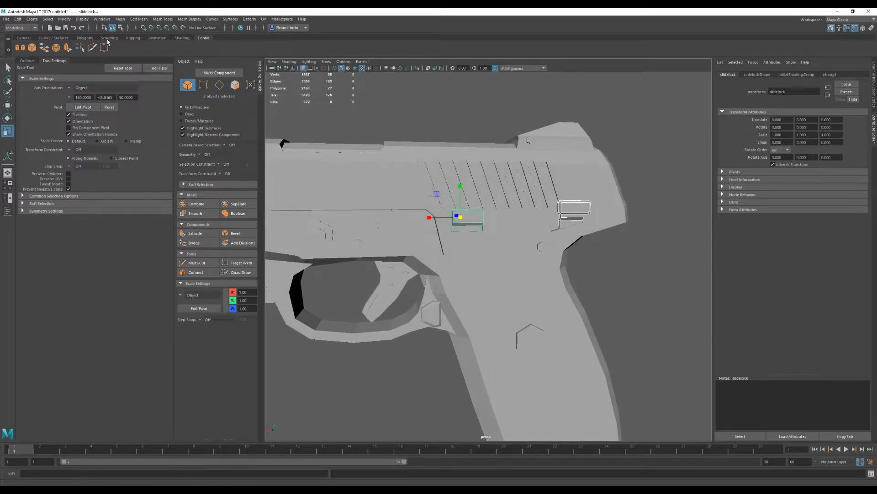
pyautogui.click(120, 20)
pyautogui.click(133, 43)
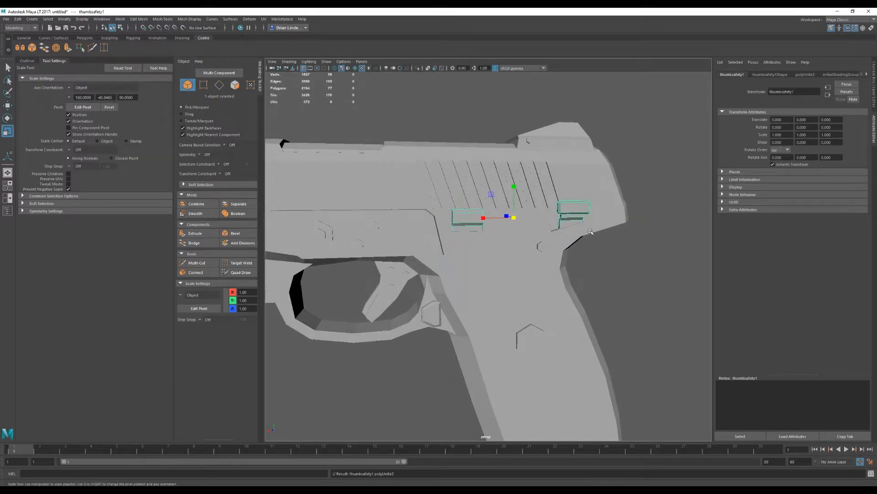
# Select the thumb safety's face shells on both sides of the pistol and separate the combined mesh into individual pieces.
pyautogui.rightClick(560, 211)
pyautogui.click(572, 214)
pyautogui.moveTo(570, 221); pyautogui.dragTo(570, 241, button='right')
pyautogui.doubleClick(572, 223)
pyautogui.moveTo(510, 232)
pyautogui.keyDown('alt'); pyautogui.mouseDown()
pyautogui.moveTo(432, 237)
pyautogui.moveTo(496, 233)
pyautogui.mouseUp(); pyautogui.keyUp('alt')
pyautogui.keyDown('shift'); pyautogui.doubleClick(584, 213); pyautogui.keyUp('shift')
pyautogui.keyDown('alt'); pyautogui.moveTo(579, 217); pyautogui.dragTo(425, 238); pyautogui.keyUp('alt')
pyautogui.keyDown('shift'); pyautogui.doubleClick(427, 249); pyautogui.keyUp('shift')
pyautogui.keyDown('shift'); pyautogui.doubleClick(440, 267); pyautogui.keyUp('shift')
pyautogui.click(120, 19)
pyautogui.click(134, 50)
# Select the four separated thumb safety pieces across both sides of the pistol and combine them into one mesh.
pyautogui.keyDown('shift'); pyautogui.click(442, 247); pyautogui.keyUp('shift')
pyautogui.keyDown('alt'); pyautogui.moveTo(442, 247); pyautogui.dragTo(578, 255); pyautogui.keyUp('alt')
pyautogui.keyDown('shift'); pyautogui.click(589, 225); pyautogui.keyUp('shift')
pyautogui.keyDown('shift'); pyautogui.click(582, 234); pyautogui.keyUp('shift')
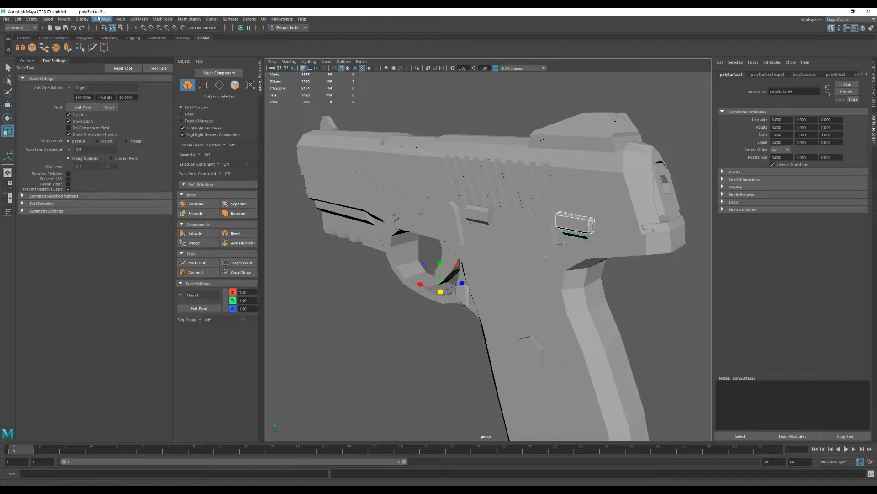
pyautogui.click(82, 19)
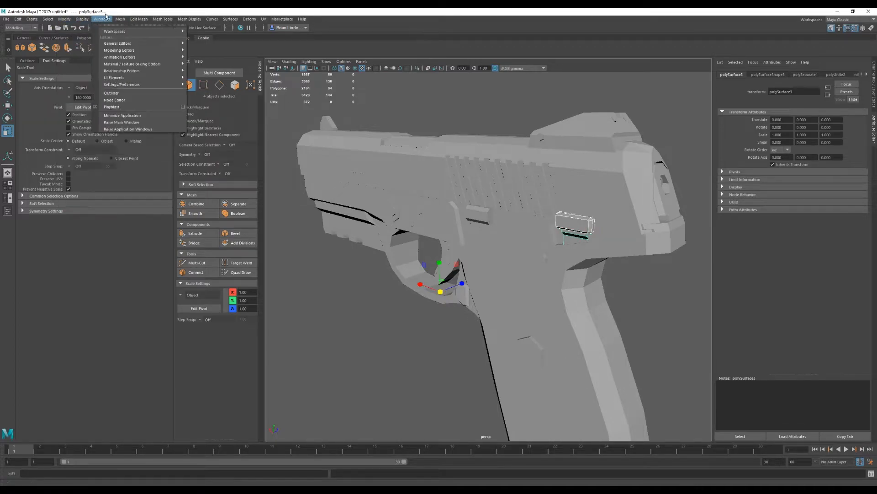
pyautogui.click(133, 44)
# Center the pivot of the separated slide lock and rename it as slidelock.
pyautogui.keyDown('alt'); pyautogui.moveTo(472, 306); pyautogui.dragTo(486, 226); pyautogui.keyUp('alt')
pyautogui.click(475, 225)
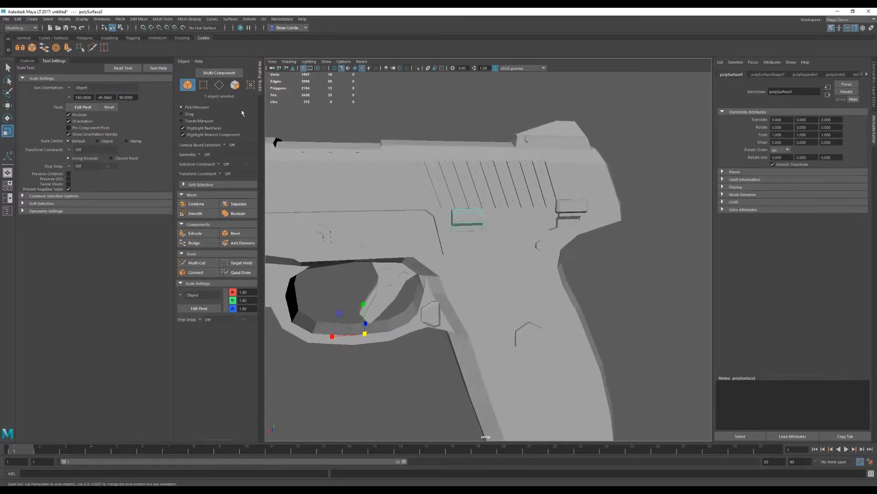
pyautogui.click(83, 20)
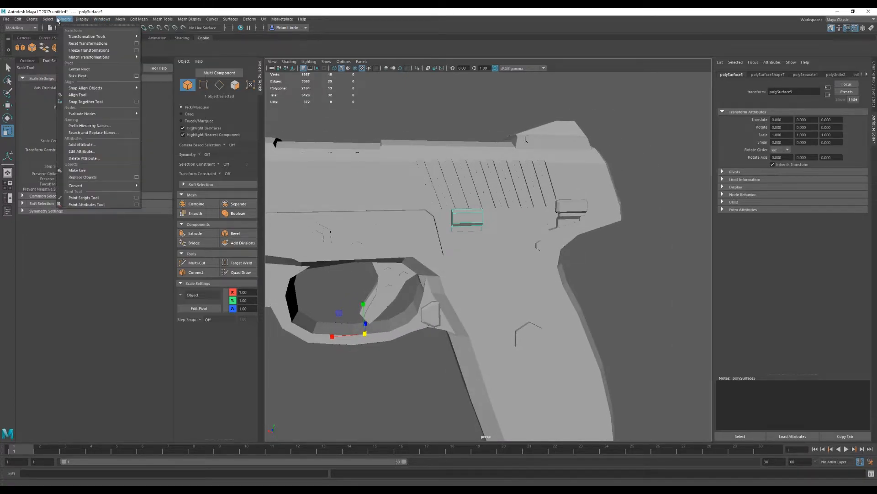
pyautogui.click(79, 69)
pyautogui.keyDown('alt'); pyautogui.moveTo(508, 247); pyautogui.dragTo(536, 248); pyautogui.keyUp('alt')
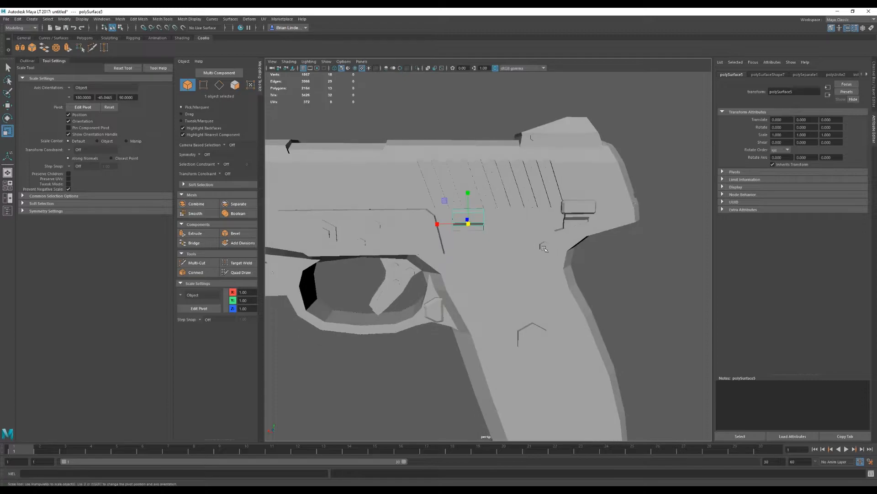
pyautogui.click(792, 90)
pyautogui.write('slidelock')
pyautogui.press('Return')
# Rename the recombined thumb safety as thumbsafety2.
pyautogui.click(577, 212)
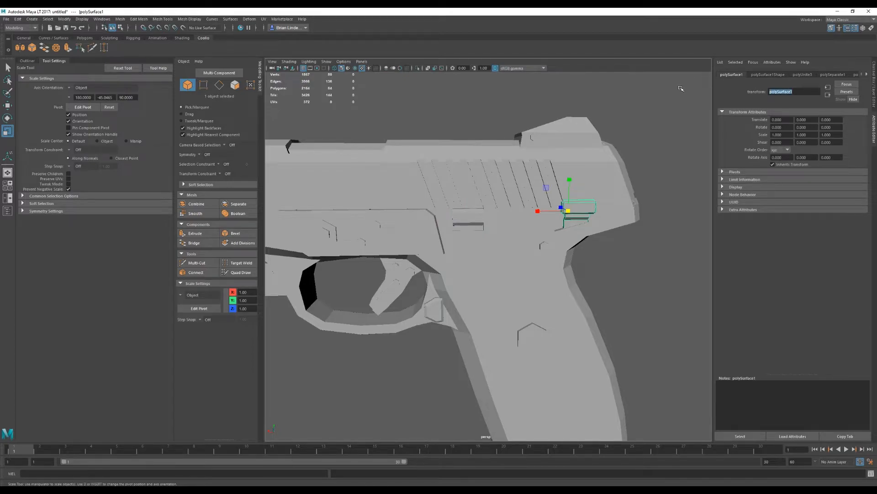
pyautogui.write('thumbsafety2')
pyautogui.press('Return')
# Delete the construction history of all objects in the scene.
pyautogui.keyDown('alt'); pyautogui.moveTo(457, 274); pyautogui.dragTo(548, 283); pyautogui.keyUp('alt')
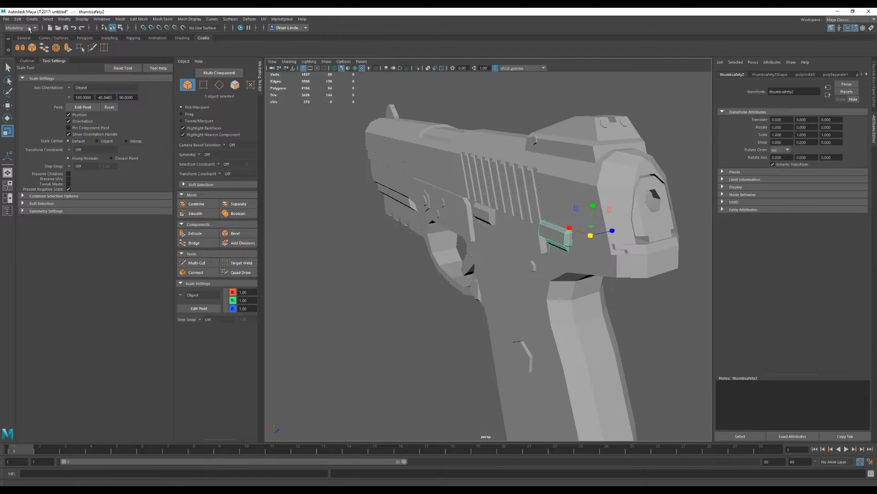
pyautogui.click(18, 19)
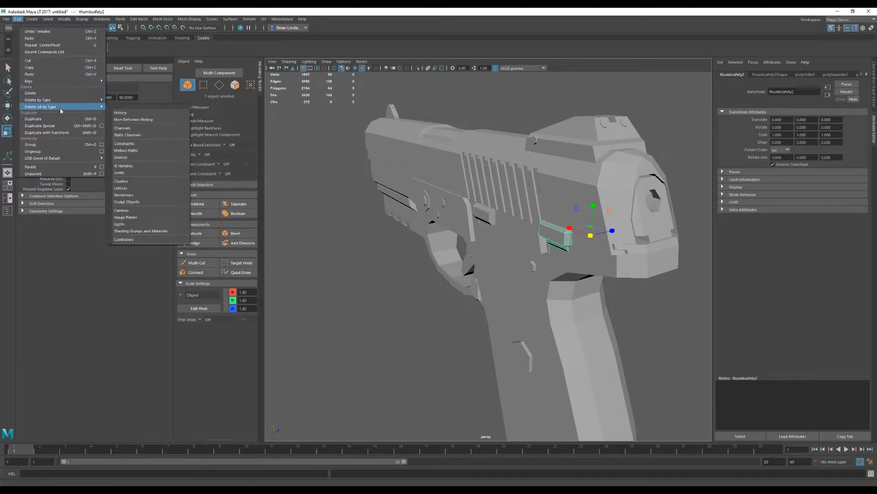
pyautogui.click(137, 112)
# Check the slide lock's name and rename the thumb safety as thumbsafety.
pyautogui.keyDown('alt'); pyautogui.moveTo(447, 256); pyautogui.dragTo(477, 256); pyautogui.keyUp('alt')
pyautogui.click(473, 221)
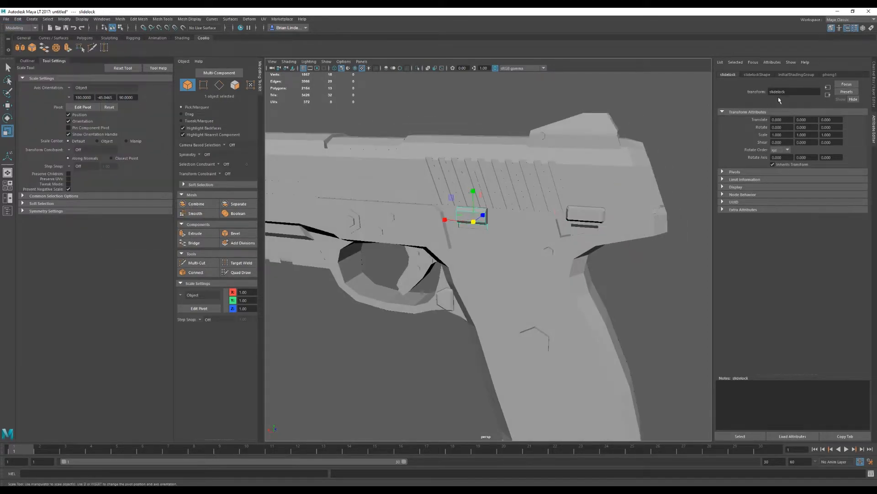
pyautogui.click(580, 216)
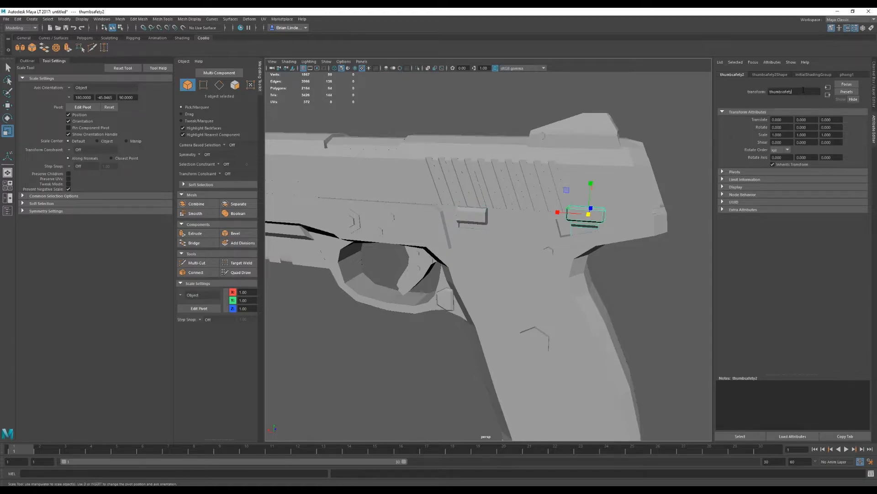
pyautogui.click(645, 279)
# Select the slide from the opposite side of the pistol.
pyautogui.keyDown('alt'); pyautogui.moveTo(646, 279); pyautogui.dragTo(450, 264); pyautogui.keyUp('alt')
pyautogui.click(450, 241)
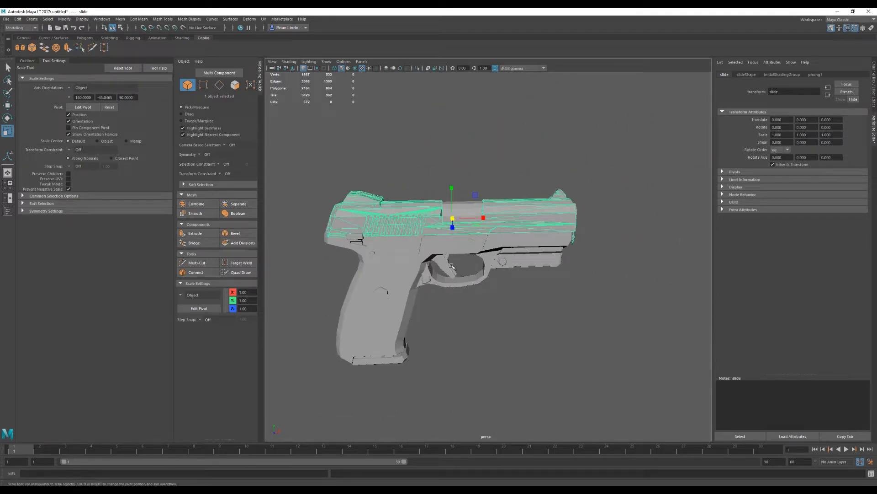
# Select the pistol's slide and apply a light grey vertex color to the whole object.
pyautogui.click(385, 330)
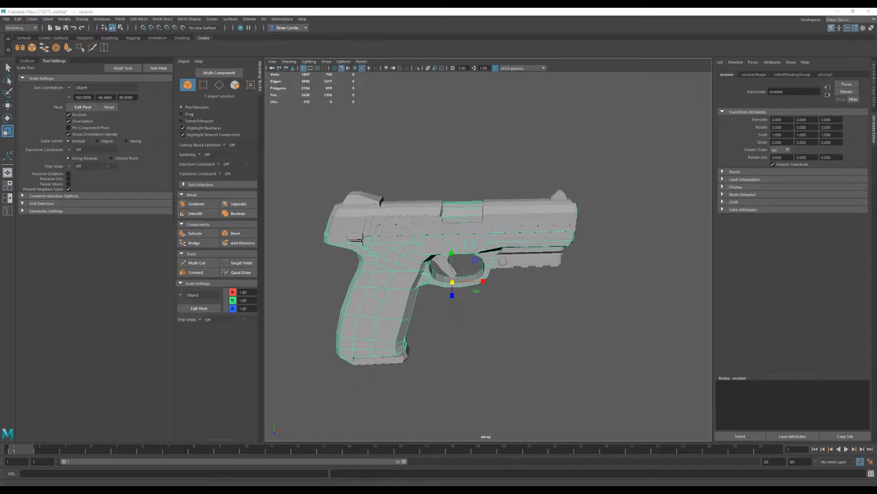
pyautogui.moveTo(0, 212); pyautogui.dragTo(0, 97)
pyautogui.click(420, 233)
pyautogui.scroll(4, 460, 258)
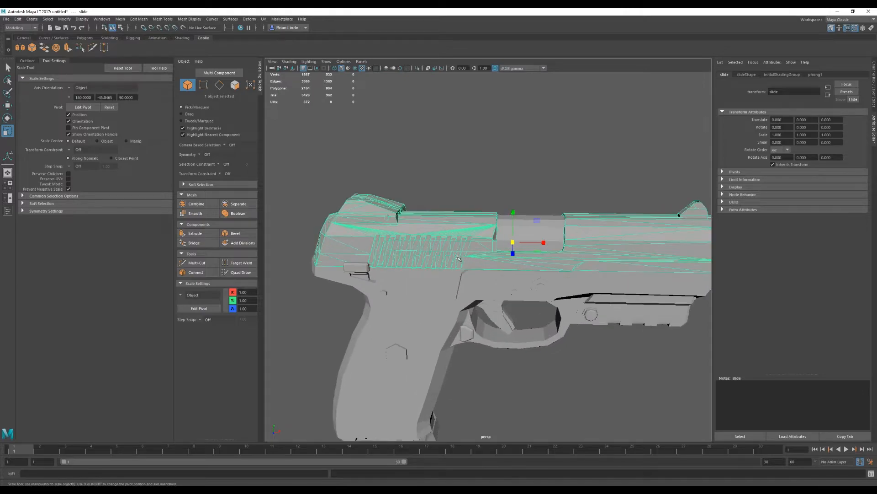
pyautogui.keyDown('alt'); pyautogui.moveTo(460, 258); pyautogui.dragTo(466, 256); pyautogui.keyUp('alt')
pyautogui.click(189, 19)
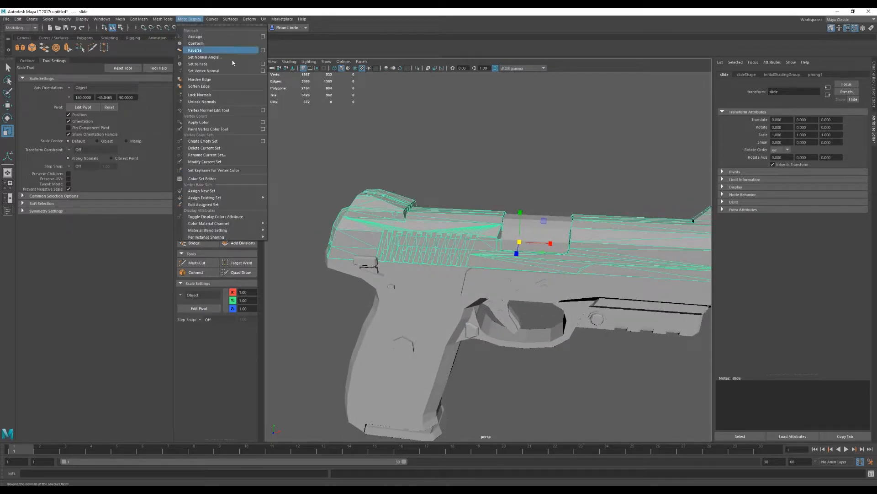
pyautogui.click(267, 125)
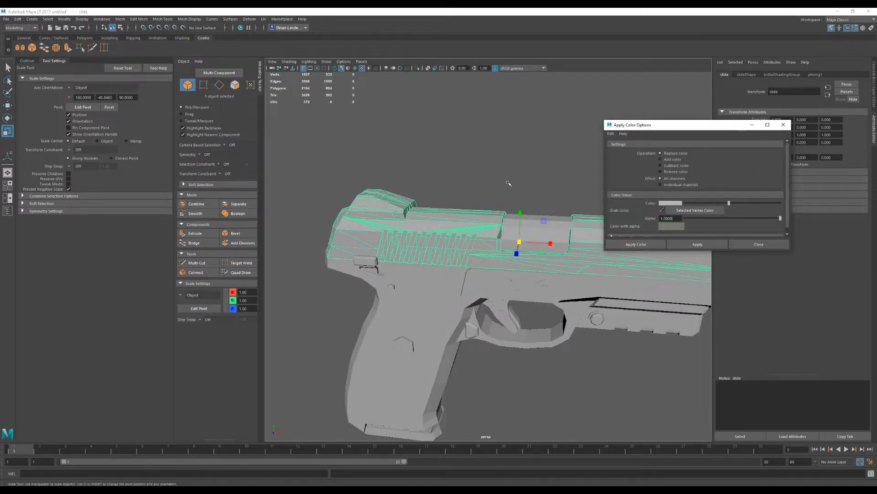
pyautogui.click(668, 203)
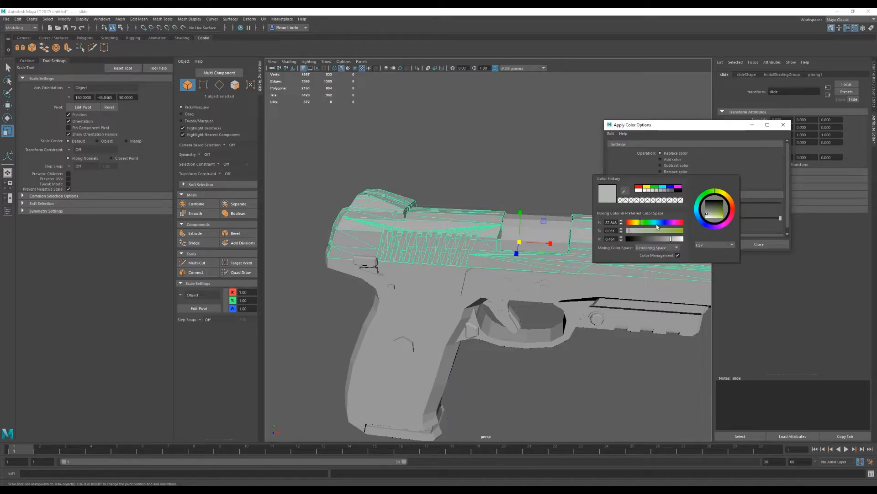
pyautogui.moveTo(675, 242); pyautogui.dragTo(674, 243)
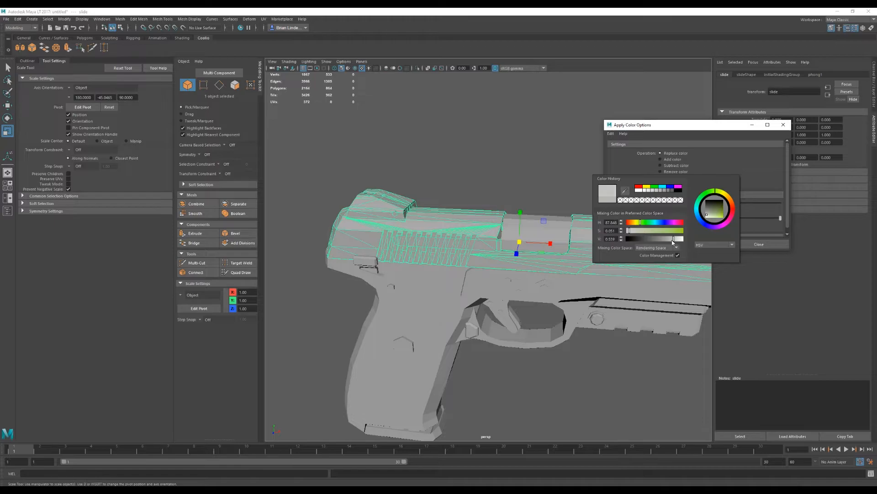
pyautogui.click(626, 193)
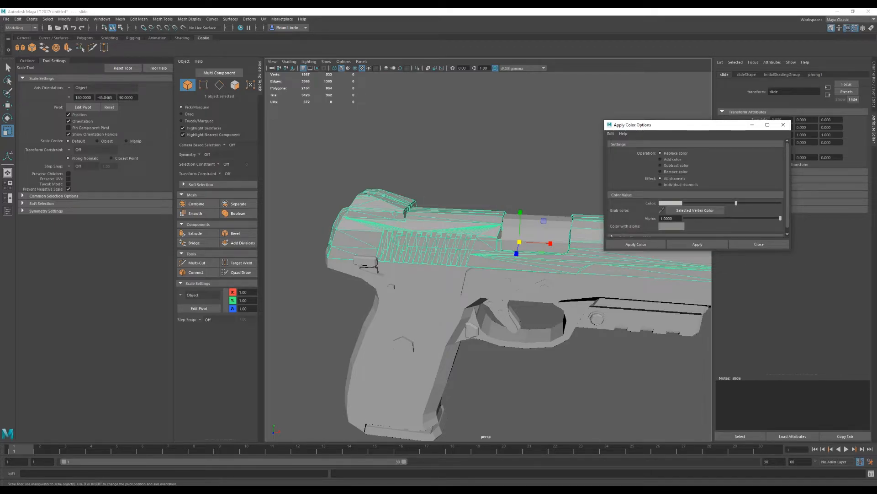
pyautogui.click(642, 244)
# Select the faces of the rear and front sights on the slide and apply a dark grey vertex color to them.
pyautogui.keyDown('alt'); pyautogui.moveTo(500, 346); pyautogui.dragTo(494, 349, button='middle'); pyautogui.keyUp('alt')
pyautogui.moveTo(433, 233); pyautogui.dragTo(432, 251, button='right')
pyautogui.doubleClick(388, 215)
pyautogui.keyDown('alt'); pyautogui.moveTo(457, 225); pyautogui.dragTo(336, 230, button='middle'); pyautogui.keyUp('alt')
pyautogui.keyDown('shift'); pyautogui.doubleClick(568, 223); pyautogui.keyUp('shift')
pyautogui.keyDown('alt'); pyautogui.moveTo(406, 261); pyautogui.dragTo(565, 233); pyautogui.keyUp('alt')
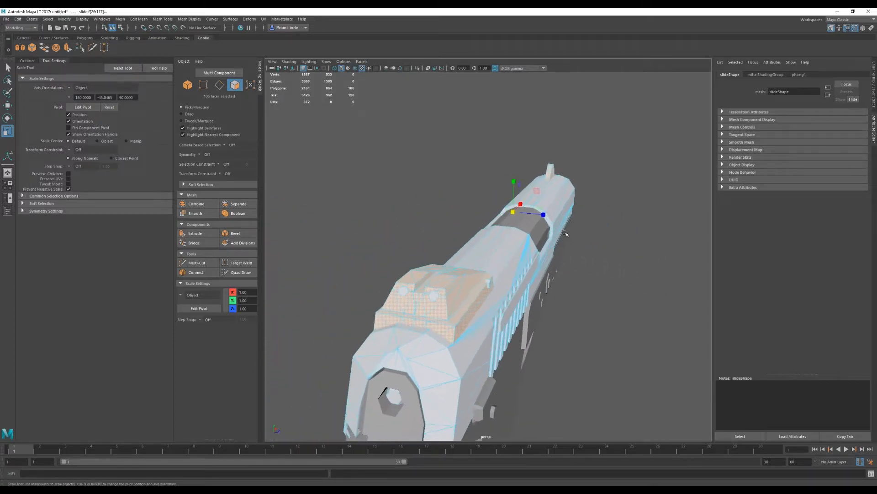
pyautogui.click(190, 19)
pyautogui.click(265, 122)
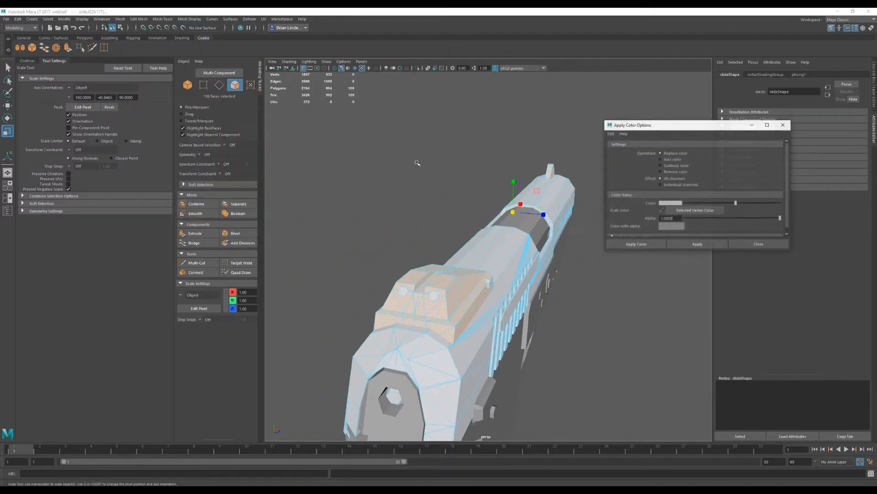
pyautogui.click(667, 203)
pyautogui.click(626, 188)
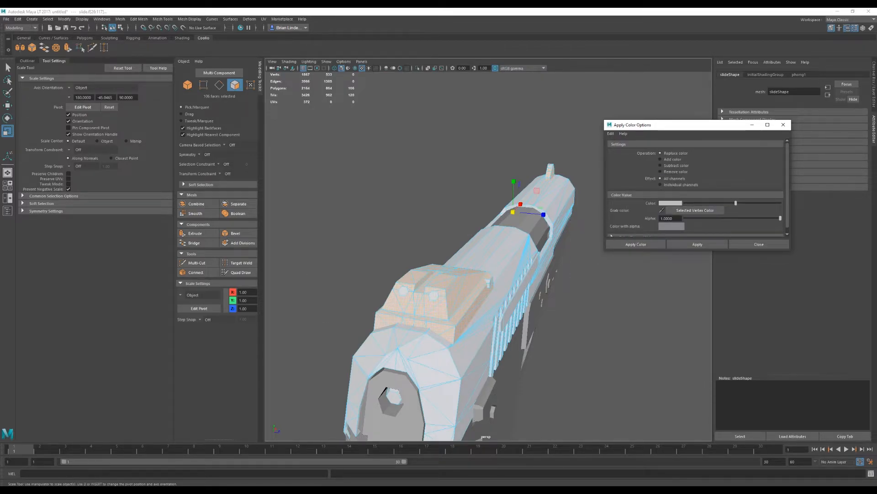
pyautogui.click(315, 234)
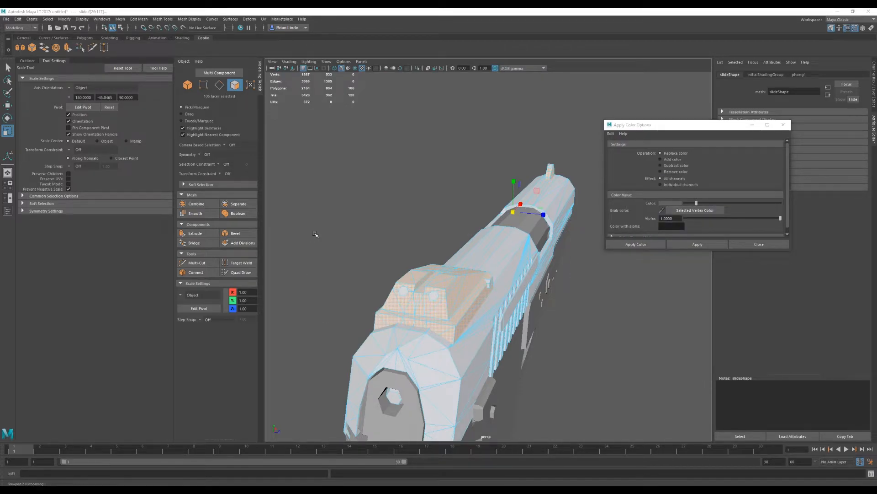
pyautogui.click(637, 244)
pyautogui.click(642, 350)
# Examine the recolored sights on the slide from several angles.
pyautogui.keyDown('alt'); pyautogui.moveTo(643, 351); pyautogui.dragTo(430, 315); pyautogui.keyUp('alt')
pyautogui.keyDown('alt'); pyautogui.moveTo(430, 315); pyautogui.dragTo(444, 297, button='middle'); pyautogui.keyUp('alt')
pyautogui.scroll(-5, 445, 298)
pyautogui.keyDown('alt'); pyautogui.moveTo(509, 297); pyautogui.dragTo(483, 314); pyautogui.keyUp('alt')
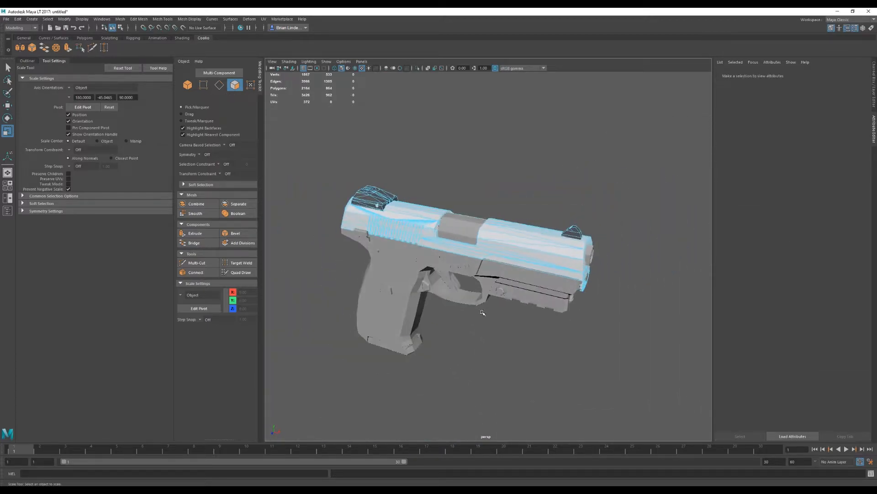
pyautogui.scroll(2, 427, 259)
pyautogui.keyDown('alt'); pyautogui.moveTo(427, 260); pyautogui.dragTo(450, 243); pyautogui.keyUp('alt')
pyautogui.keyDown('alt'); pyautogui.moveTo(450, 243); pyautogui.dragTo(487, 256, button='middle'); pyautogui.keyUp('alt')
pyautogui.keyDown('alt'); pyautogui.moveTo(487, 257); pyautogui.dragTo(494, 247); pyautogui.keyUp('alt')
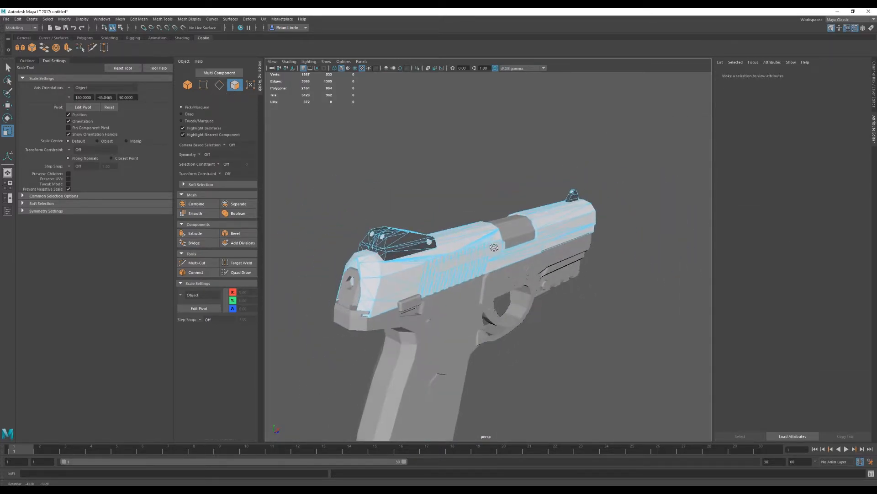
# Apply the sights' dark grey vertex color to the small hexagonal pin on the side of the rear sight.
pyautogui.doubleClick(430, 242)
pyautogui.keyDown('alt'); pyautogui.moveTo(438, 274); pyautogui.dragTo(507, 279); pyautogui.keyUp('alt')
pyautogui.click(189, 20)
pyautogui.click(263, 124)
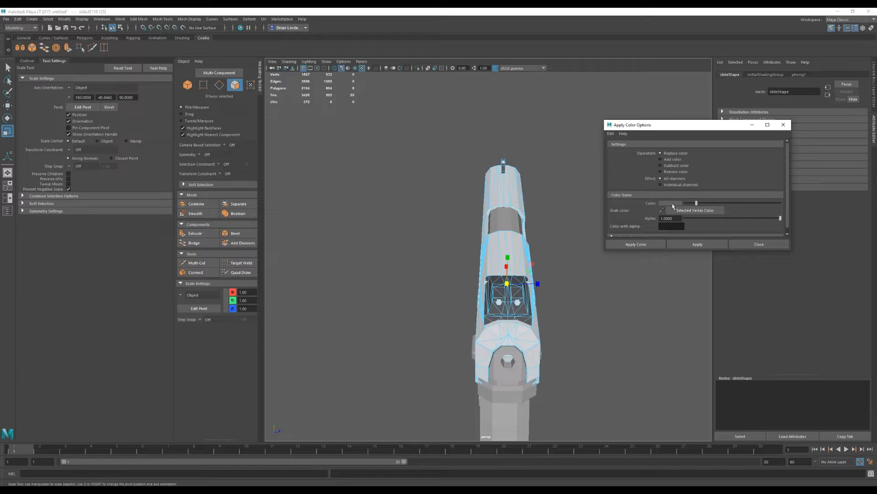
pyautogui.click(667, 203)
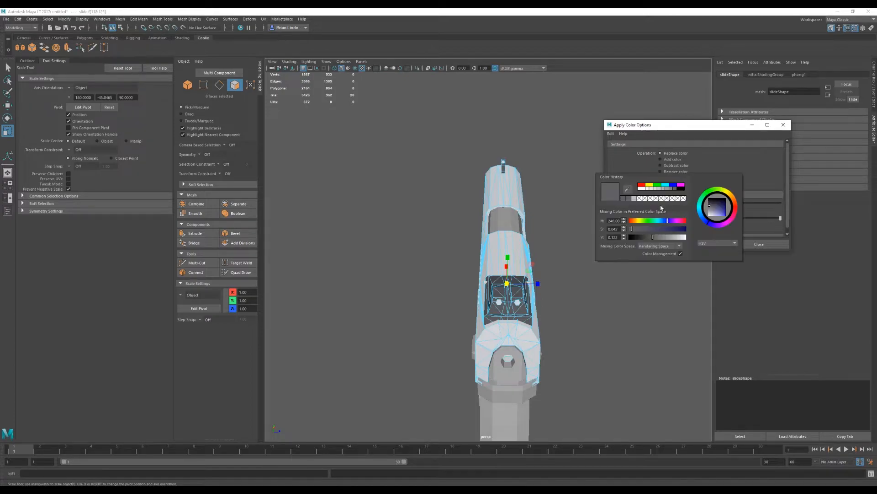
pyautogui.click(629, 190)
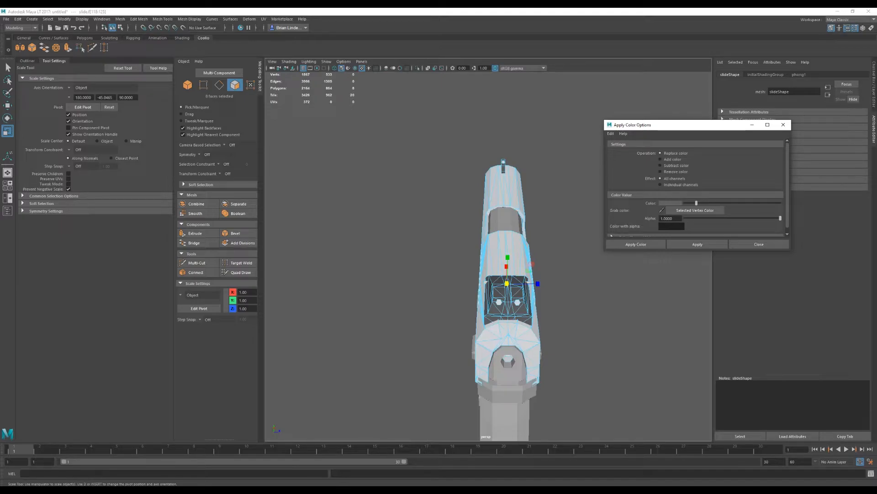
pyautogui.click(628, 244)
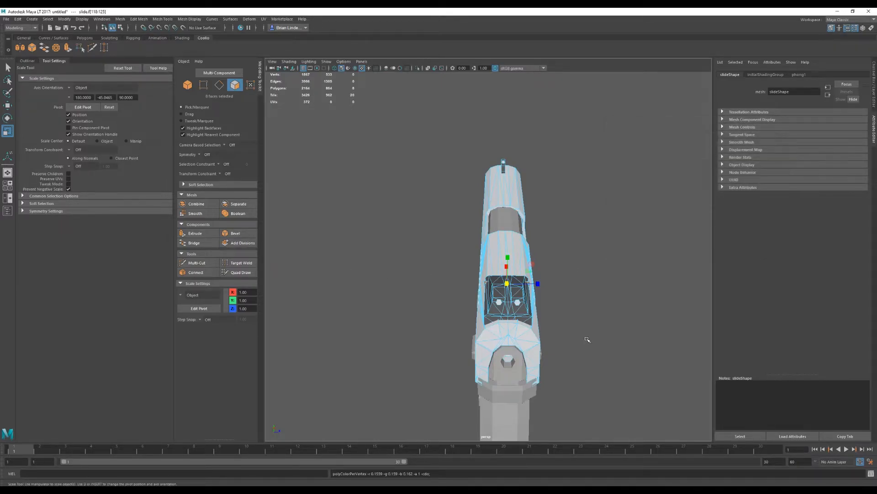
pyautogui.click(594, 346)
# Reselect the rear sight's side pin and apply a slightly lighter grey vertex color to it.
pyautogui.keyDown('alt'); pyautogui.moveTo(597, 348); pyautogui.dragTo(480, 356); pyautogui.keyUp('alt')
pyautogui.keyDown('alt'); pyautogui.moveTo(480, 356); pyautogui.dragTo(591, 340, button='middle'); pyautogui.keyUp('alt')
pyautogui.scroll(5, 506, 321)
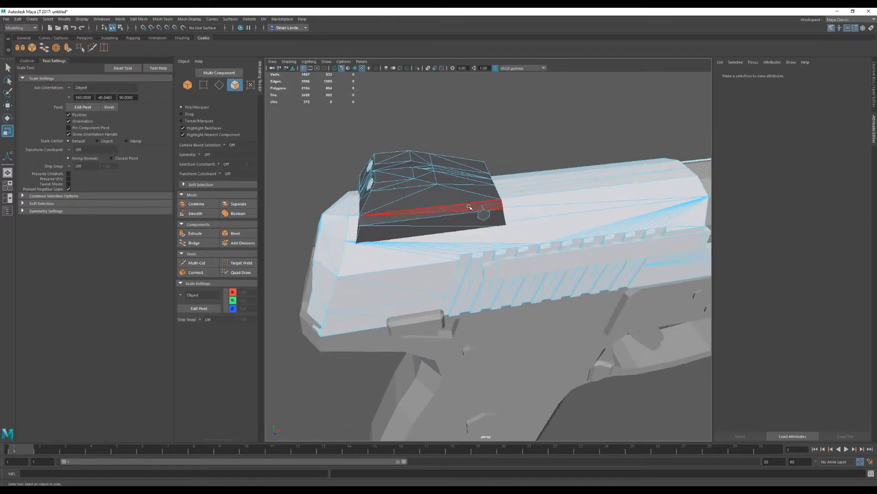
pyautogui.doubleClick(481, 215)
pyautogui.keyDown('alt'); pyautogui.moveTo(455, 250); pyautogui.dragTo(508, 259); pyautogui.keyUp('alt')
pyautogui.click(189, 20)
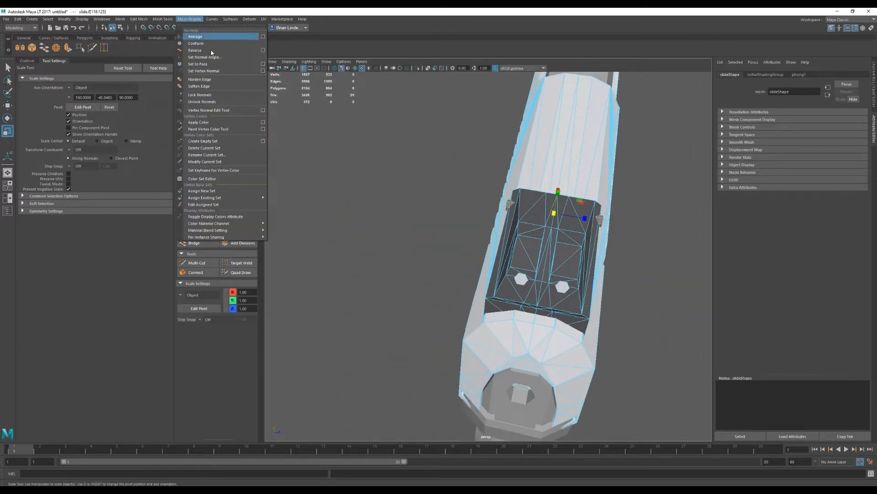
pyautogui.click(265, 123)
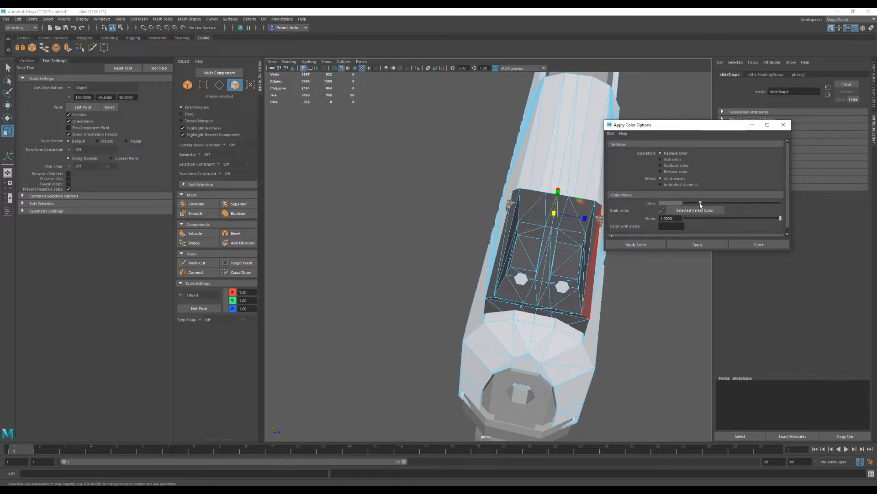
pyautogui.click(638, 245)
pyautogui.click(636, 305)
# Select the long strip on the slide's side above the serrations and repeat Apply Color with the pin's grey.
pyautogui.keyDown('alt'); pyautogui.moveTo(637, 306); pyautogui.dragTo(519, 215); pyautogui.keyUp('alt')
pyautogui.scroll(-3, 515, 221)
pyautogui.keyDown('alt'); pyautogui.moveTo(515, 220); pyautogui.dragTo(420, 209, button='middle'); pyautogui.keyUp('alt')
pyautogui.keyDown('alt'); pyautogui.moveTo(551, 245); pyautogui.dragTo(494, 233); pyautogui.keyUp('alt')
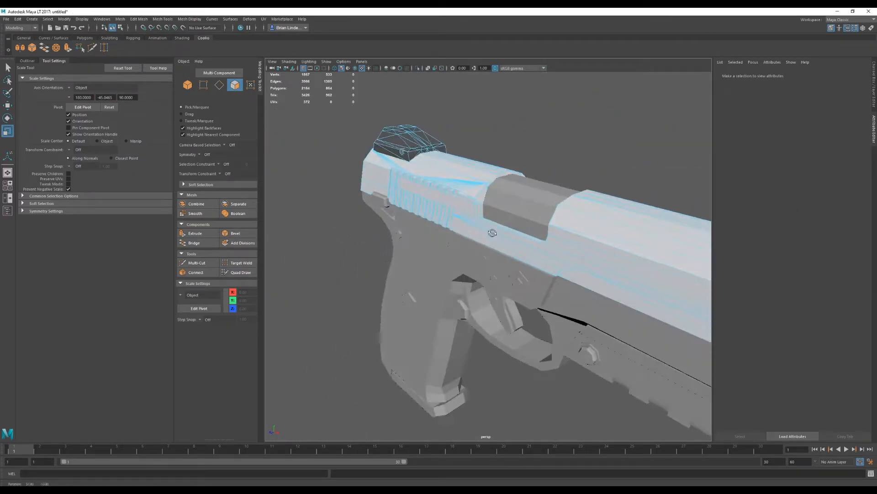
pyautogui.keyDown('alt'); pyautogui.moveTo(493, 233); pyautogui.dragTo(429, 215, button='middle'); pyautogui.keyUp('alt')
pyautogui.keyDown('alt'); pyautogui.moveTo(429, 215); pyautogui.dragTo(487, 229); pyautogui.keyUp('alt')
pyautogui.click(431, 245)
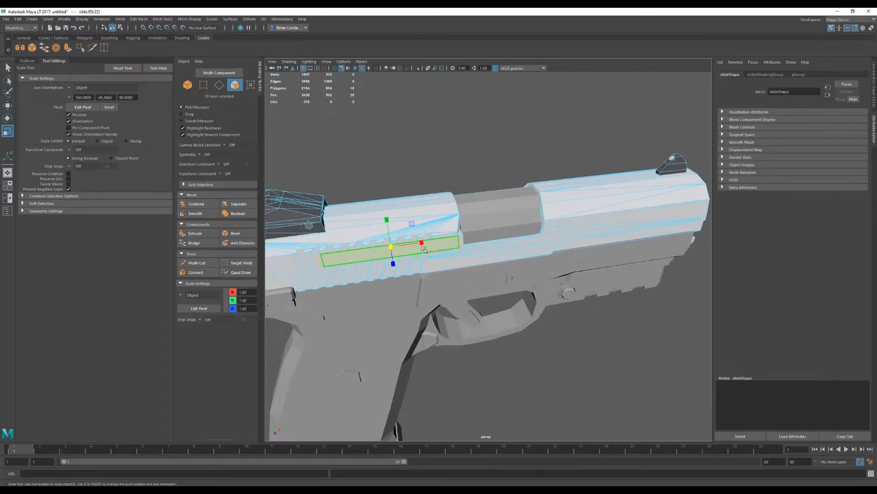
pyautogui.press('g')
pyautogui.click(561, 381)
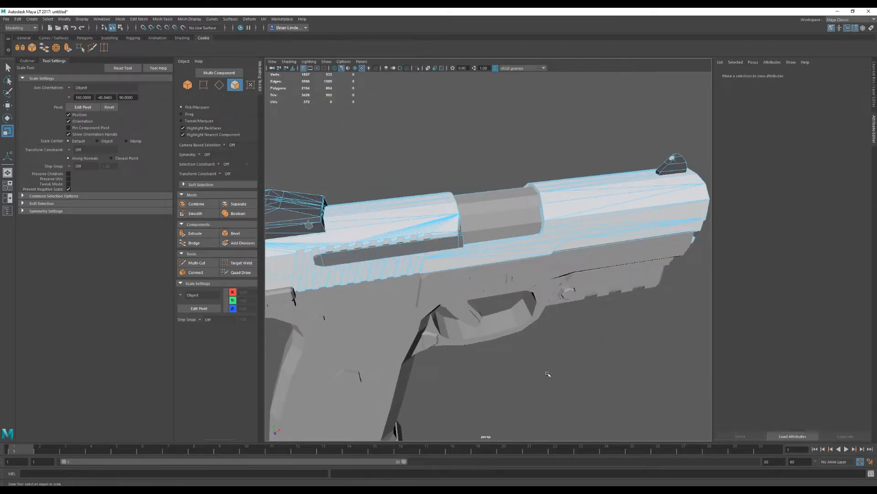
# Reselect the long strip on the slide's side and apply a lighter medium grey vertex color to it.
pyautogui.doubleClick(425, 247)
pyautogui.click(189, 19)
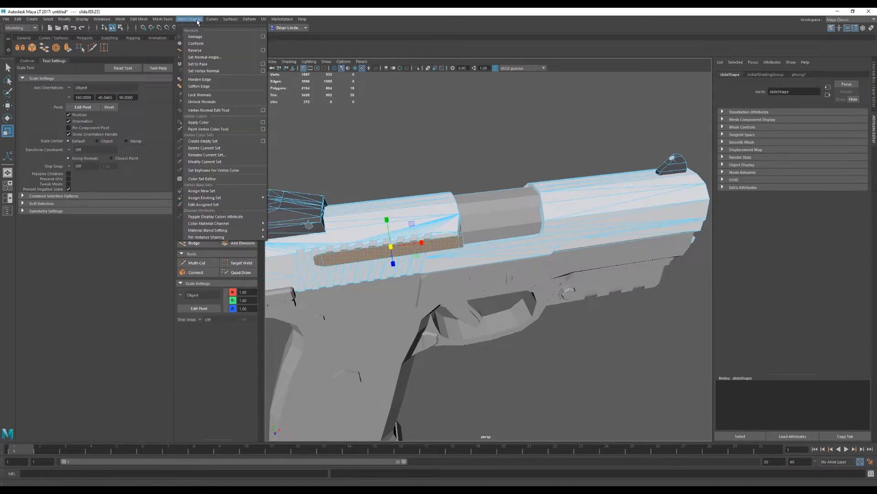
pyautogui.click(261, 110)
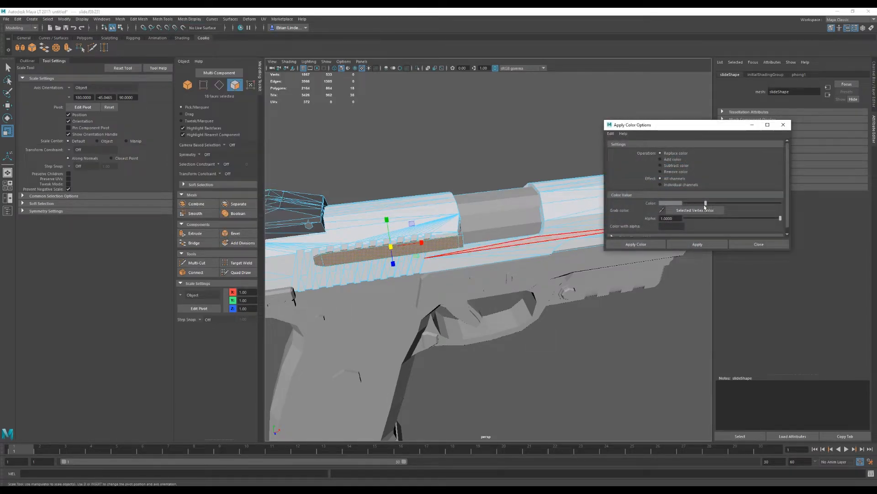
pyautogui.click(636, 244)
pyautogui.click(563, 375)
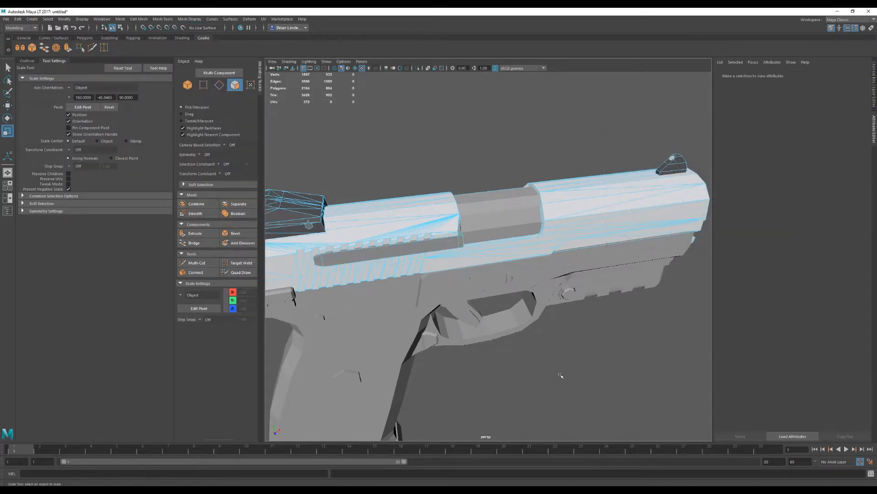
# Return to object selection, select the receiver and apply a dark grey vertex color to the whole object.
pyautogui.keyDown('alt'); pyautogui.moveTo(564, 374); pyautogui.dragTo(464, 337); pyautogui.keyUp('alt')
pyautogui.keyDown('alt'); pyautogui.moveTo(464, 336); pyautogui.dragTo(447, 306, button='right'); pyautogui.keyUp('alt')
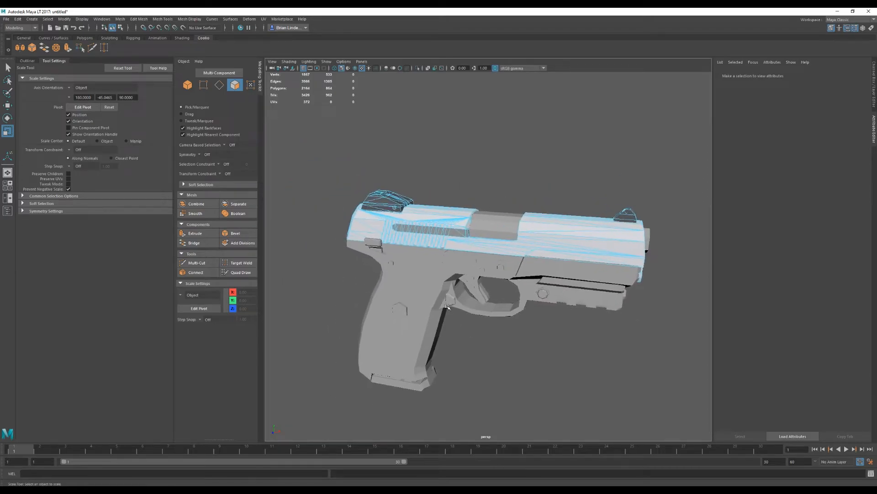
pyautogui.click(513, 213)
pyautogui.click(413, 286)
pyautogui.rightClick(495, 221)
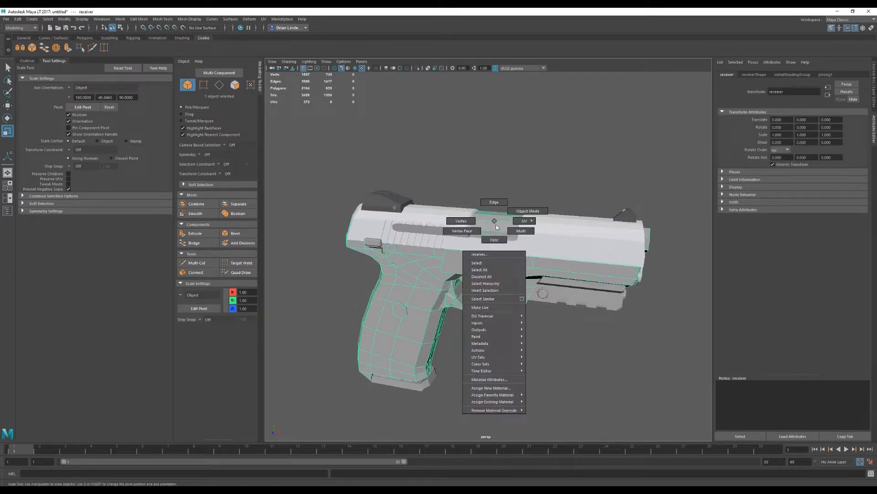
pyautogui.click(515, 210)
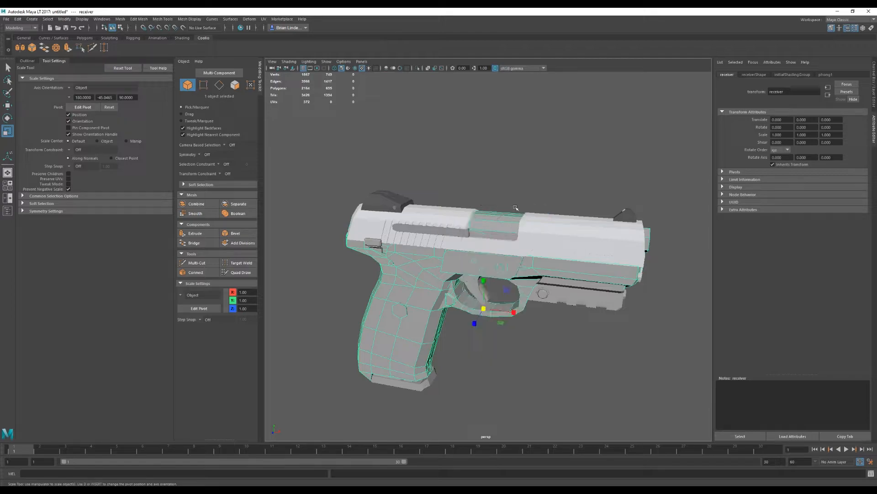
pyautogui.click(181, 21)
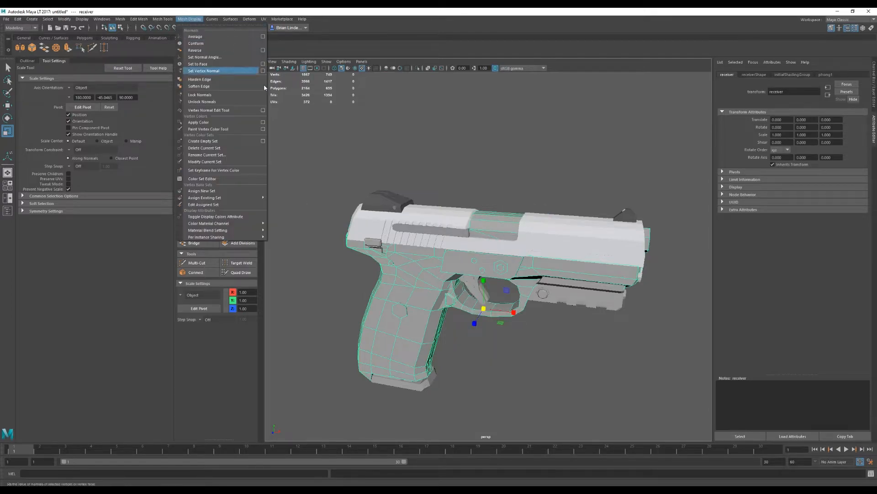
pyautogui.click(266, 123)
pyautogui.click(671, 204)
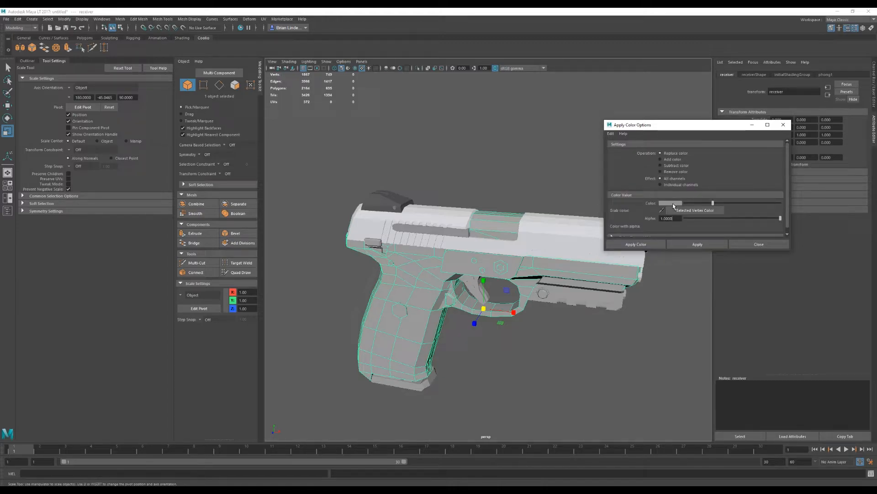
pyautogui.click(672, 203)
pyautogui.click(629, 244)
pyautogui.click(599, 352)
# Select the barrel faces in the ejection port and at the muzzle and apply their own grey vertex color.
pyautogui.keyDown('alt'); pyautogui.moveTo(471, 307); pyautogui.dragTo(506, 294, button='middle'); pyautogui.keyUp('alt')
pyautogui.click(532, 220)
pyautogui.moveTo(536, 212); pyautogui.dragTo(537, 230, button='right')
pyautogui.doubleClick(537, 214)
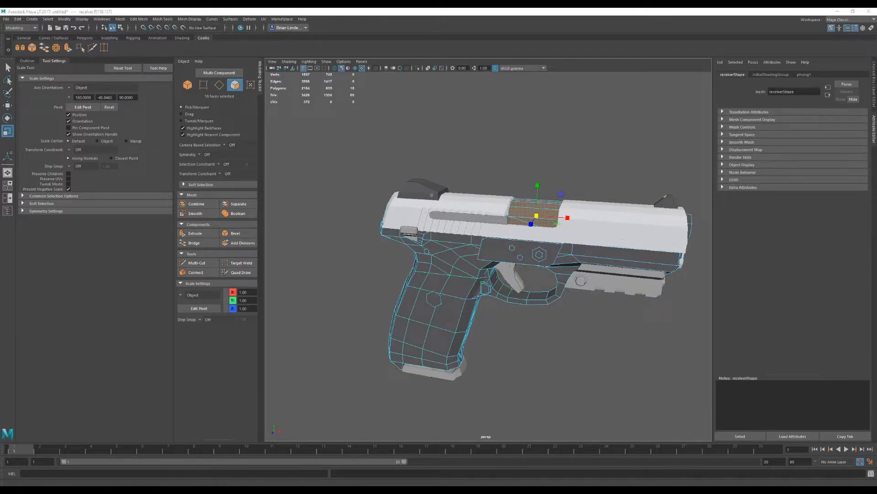
pyautogui.keyDown('alt'); pyautogui.moveTo(633, 243); pyautogui.dragTo(534, 271); pyautogui.keyUp('alt')
pyautogui.keyDown('shift'); pyautogui.doubleClick(556, 266); pyautogui.keyUp('shift')
pyautogui.click(189, 19)
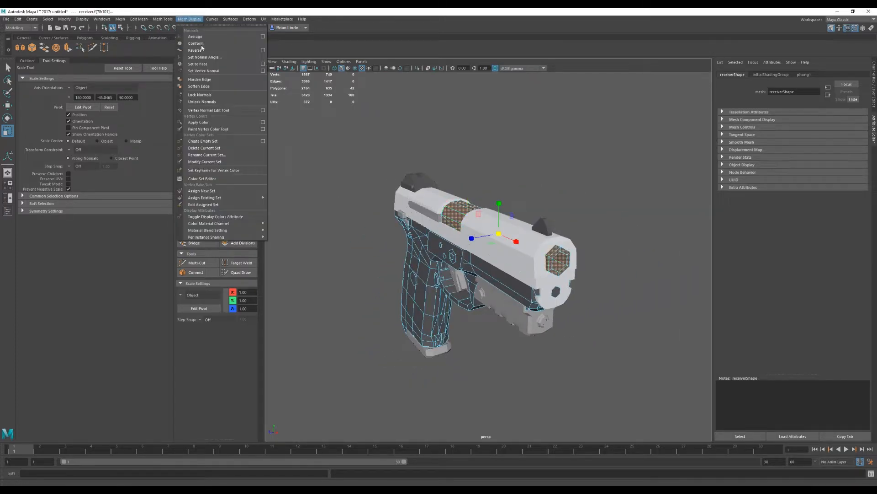
pyautogui.click(266, 126)
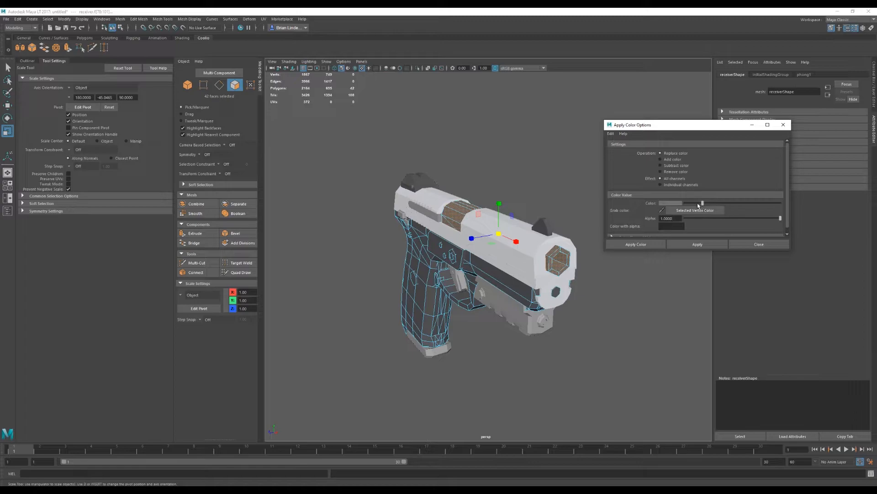
pyautogui.click(637, 245)
pyautogui.click(619, 316)
pyautogui.keyDown('alt'); pyautogui.moveTo(619, 315); pyautogui.dragTo(695, 311); pyautogui.keyUp('alt')
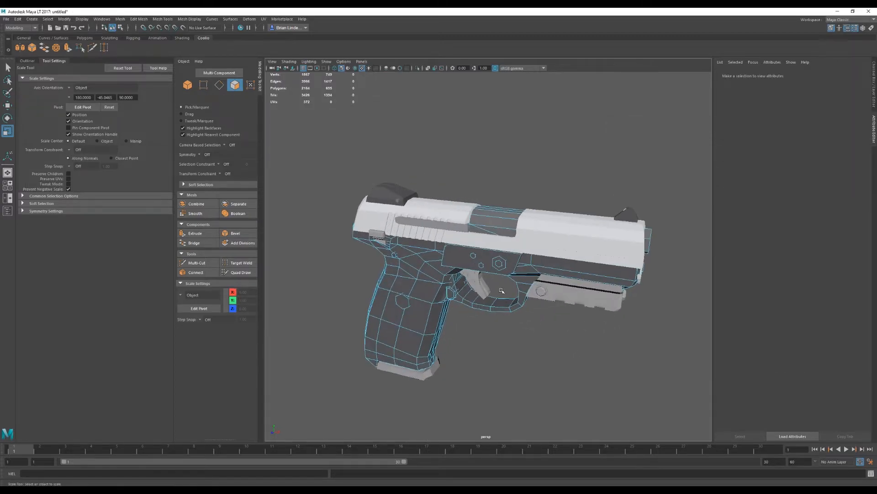
# Restore the selection of the barrel faces and apply a lighter medium grey vertex color to them.
pyautogui.hotkey('ctrl', 'z')
pyautogui.click(189, 19)
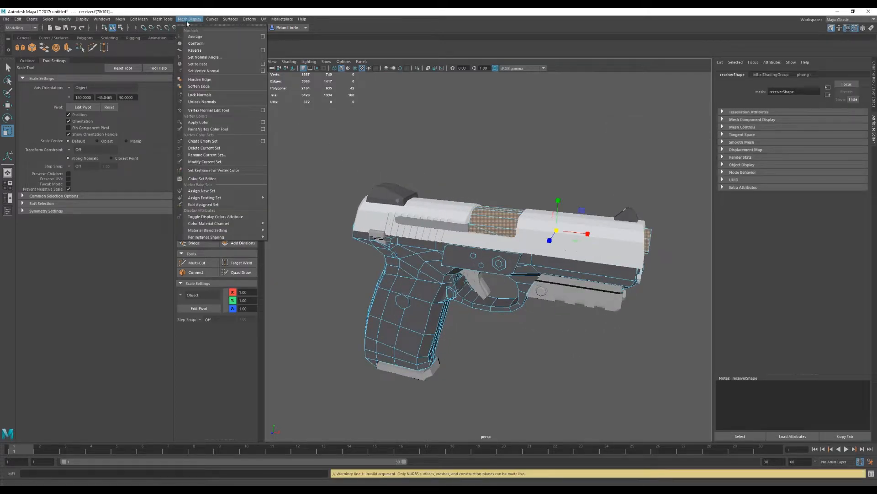
pyautogui.click(266, 125)
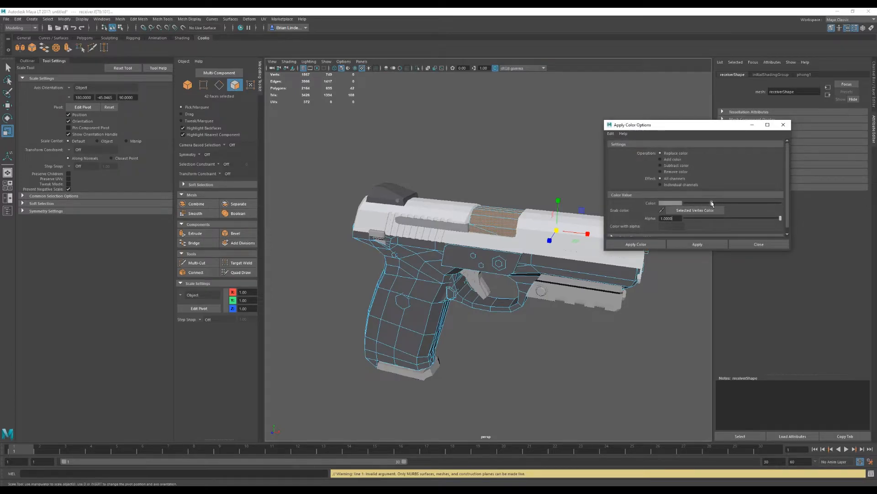
pyautogui.click(637, 244)
pyautogui.click(552, 343)
# Select the hexagonal pins and the magazine release on one side of the receiver and repeat Apply Color with the barrel's grey.
pyautogui.keyDown('alt'); pyautogui.moveTo(552, 343); pyautogui.dragTo(470, 243); pyautogui.keyUp('alt')
pyautogui.scroll(1, 490, 223)
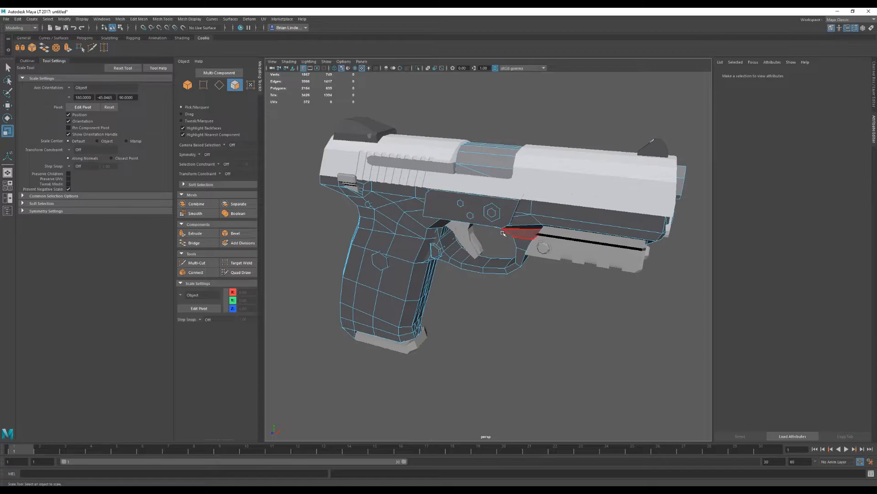
pyautogui.doubleClick(491, 213)
pyautogui.scroll(3, 475, 206)
pyautogui.keyDown('shift'); pyautogui.doubleClick(461, 194); pyautogui.keyUp('shift')
pyautogui.keyDown('shift'); pyautogui.doubleClick(445, 174); pyautogui.keyUp('shift')
pyautogui.keyDown('alt'); pyautogui.moveTo(410, 186); pyautogui.dragTo(561, 224, button='middle'); pyautogui.keyUp('alt')
pyautogui.keyDown('shift'); pyautogui.doubleClick(458, 215); pyautogui.keyUp('shift')
pyautogui.keyDown('shift'); pyautogui.doubleClick(467, 297); pyautogui.keyUp('shift')
pyautogui.keyDown('alt'); pyautogui.moveTo(612, 310); pyautogui.dragTo(572, 304, button='middle'); pyautogui.keyUp('alt')
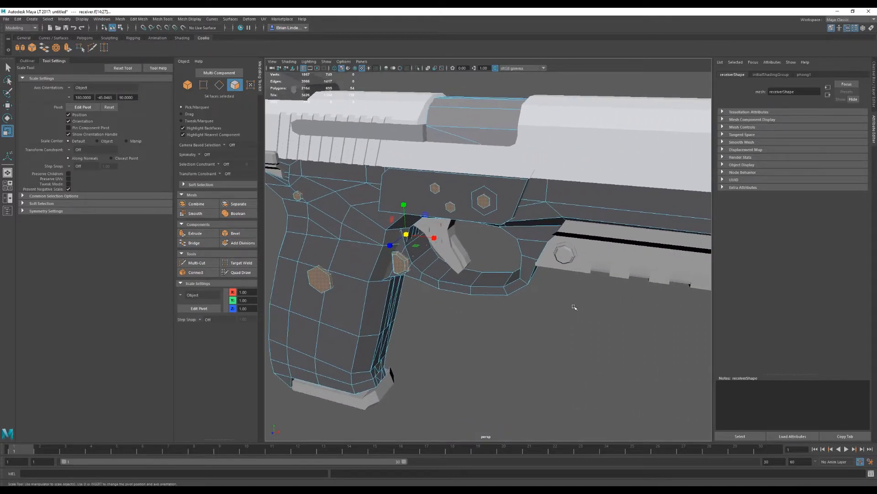
# Select the magazine release on the receiver's opposite side and repeat Apply Color with the same grey.
pyautogui.keyDown('alt'); pyautogui.moveTo(513, 329); pyautogui.dragTo(411, 314); pyautogui.keyUp('alt')
pyautogui.keyDown('alt'); pyautogui.moveTo(411, 313); pyautogui.dragTo(549, 252, button='middle'); pyautogui.keyUp('alt')
pyautogui.doubleClick(538, 238)
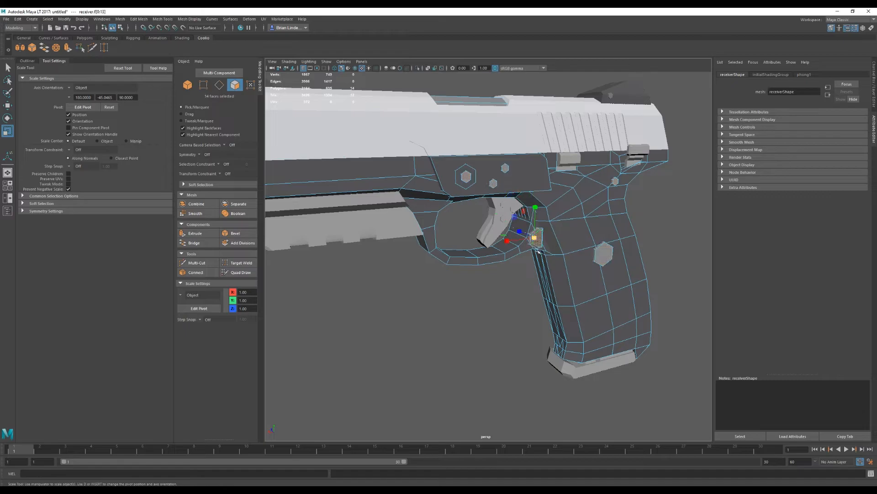
pyautogui.press('g')
pyautogui.click(488, 326)
pyautogui.keyDown('alt'); pyautogui.moveTo(488, 326); pyautogui.dragTo(550, 251); pyautogui.keyUp('alt')
pyautogui.keyDown('alt'); pyautogui.moveTo(603, 222); pyautogui.dragTo(541, 229); pyautogui.keyUp('alt')
pyautogui.keyDown('alt'); pyautogui.moveTo(540, 229); pyautogui.dragTo(566, 185, button='right'); pyautogui.keyUp('alt')
pyautogui.click(496, 205)
pyautogui.keyDown('alt'); pyautogui.moveTo(532, 206); pyautogui.dragTo(598, 200); pyautogui.keyUp('alt')
pyautogui.click(575, 154)
pyautogui.moveTo(577, 164); pyautogui.dragTo(577, 181, button='right')
pyautogui.click(576, 161)
pyautogui.hotkey('ctrl', 'z')
pyautogui.moveTo(584, 142); pyautogui.dragTo(597, 140, button='right')
pyautogui.moveTo(579, 179); pyautogui.dragTo(613, 169, button='right')
pyautogui.click(580, 138)
pyautogui.moveTo(584, 137); pyautogui.dragTo(572, 155, button='right')
pyautogui.click(573, 163)
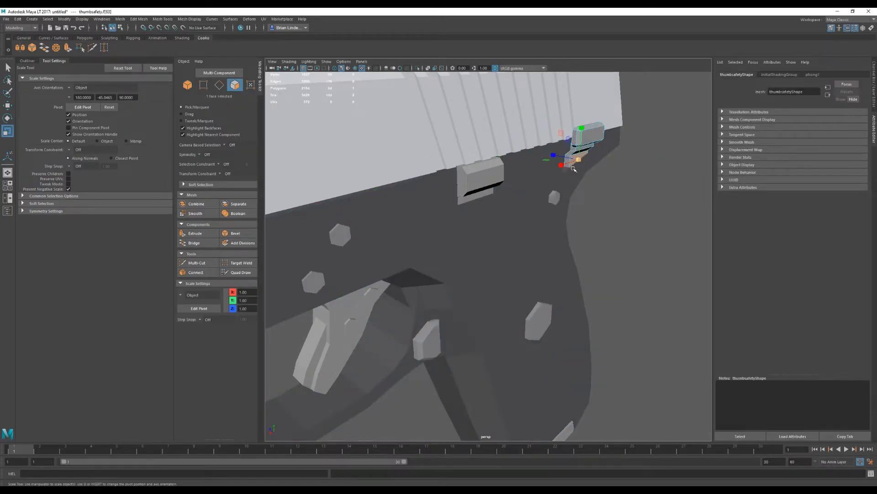
pyautogui.keyDown('alt'); pyautogui.moveTo(567, 161); pyautogui.dragTo(526, 201, button='middle'); pyautogui.keyUp('alt')
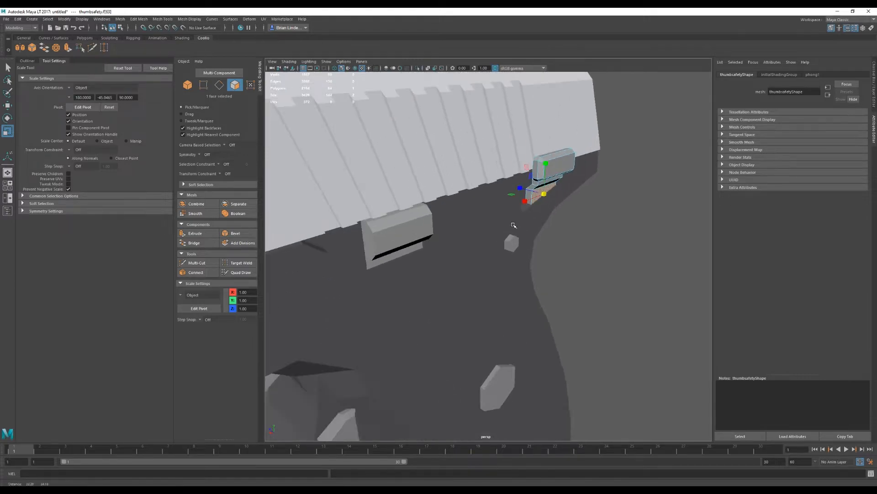
pyautogui.keyDown('alt'); pyautogui.moveTo(525, 201); pyautogui.dragTo(574, 180, button='right'); pyautogui.keyUp('alt')
pyautogui.keyDown('alt'); pyautogui.moveTo(574, 180); pyautogui.dragTo(464, 265, button='middle'); pyautogui.keyUp('alt')
pyautogui.keyDown('shift'); pyautogui.doubleClick(466, 207); pyautogui.keyUp('shift')
pyautogui.keyDown('alt'); pyautogui.moveTo(357, 233); pyautogui.dragTo(470, 267); pyautogui.keyUp('alt')
pyautogui.scroll(-5, 459, 231)
pyautogui.keyDown('shift'); pyautogui.click(451, 220); pyautogui.keyUp('shift')
pyautogui.scroll(-5, 478, 234)
pyautogui.click(471, 267)
# Return to object selection and apply a dark grey vertex color to the whole thumb safety.
pyautogui.moveTo(501, 230); pyautogui.dragTo(543, 211, button='right')
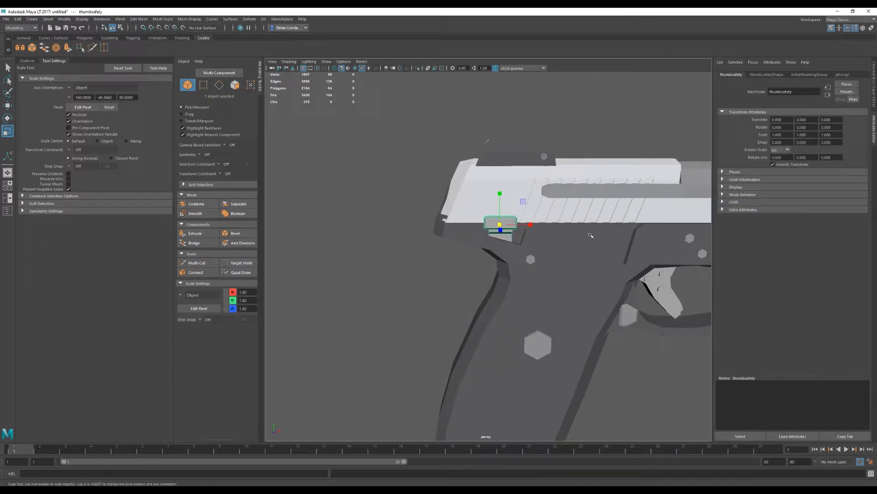
pyautogui.click(190, 19)
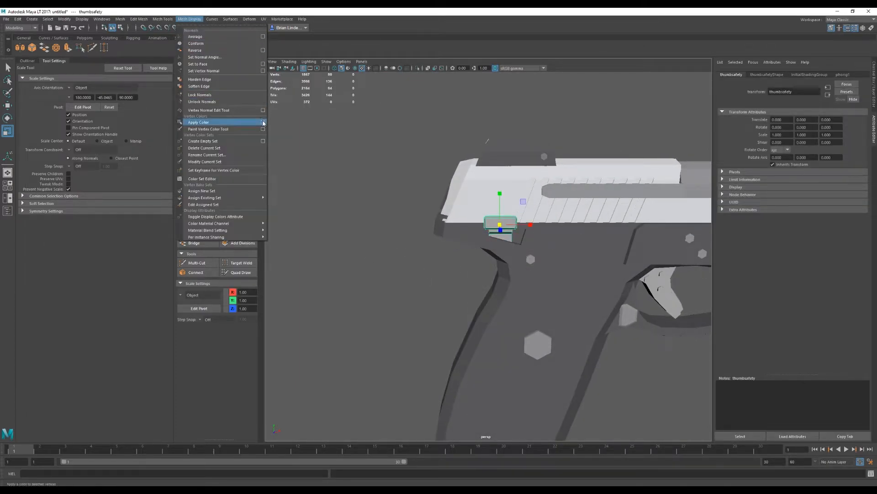
pyautogui.click(265, 120)
pyautogui.click(673, 203)
pyautogui.click(649, 227)
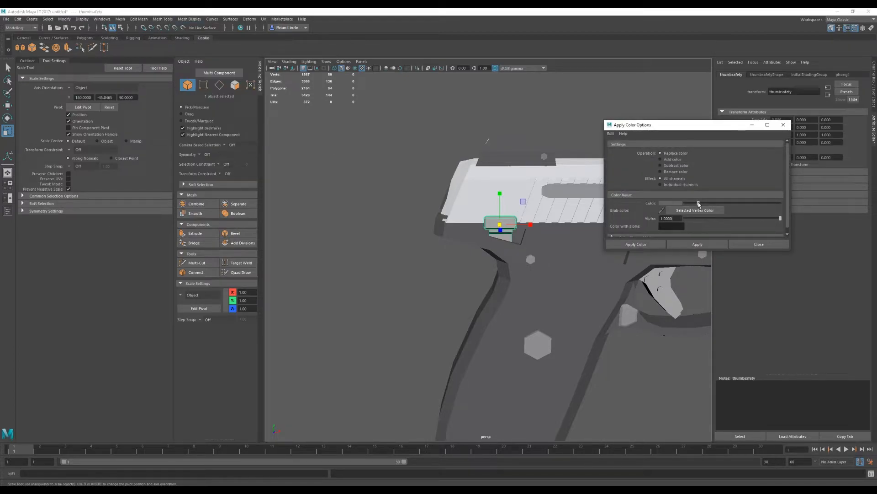
pyautogui.click(636, 244)
pyautogui.click(429, 276)
# Reselect the thumb safety and apply a slightly lighter dark grey vertex color to it.
pyautogui.scroll(3, 429, 276)
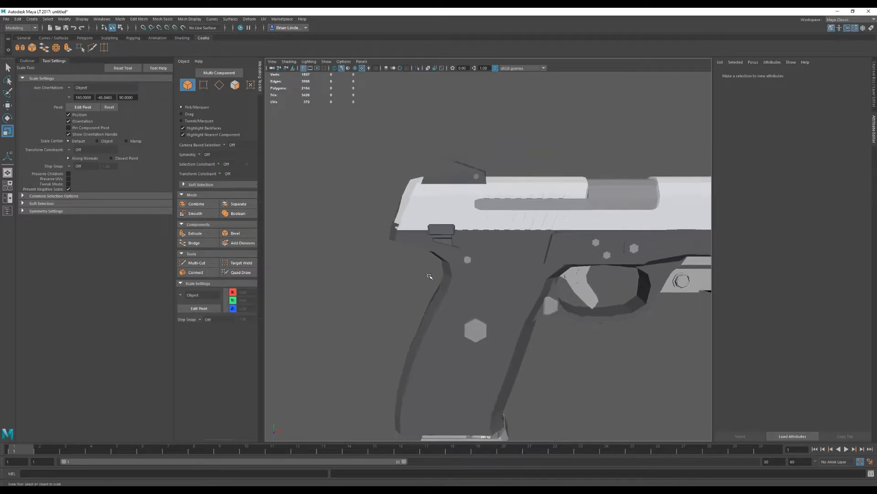
pyautogui.scroll(1, 429, 276)
pyautogui.click(431, 225)
pyautogui.click(189, 20)
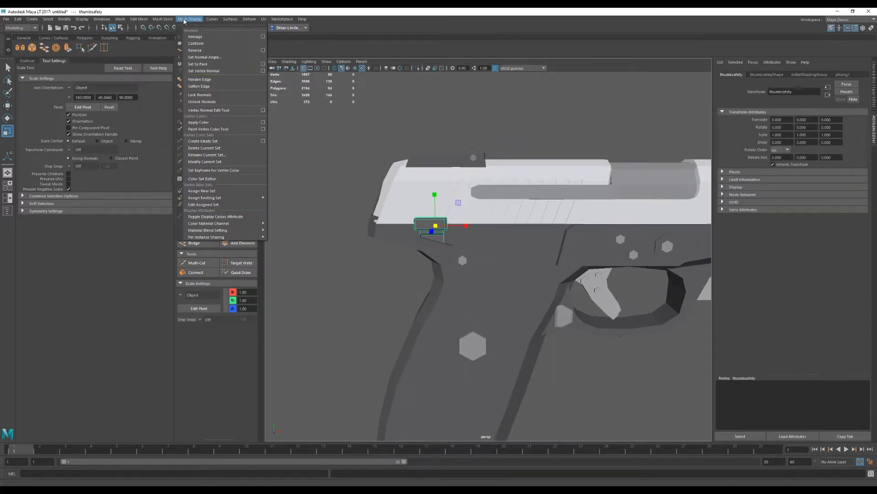
pyautogui.click(264, 122)
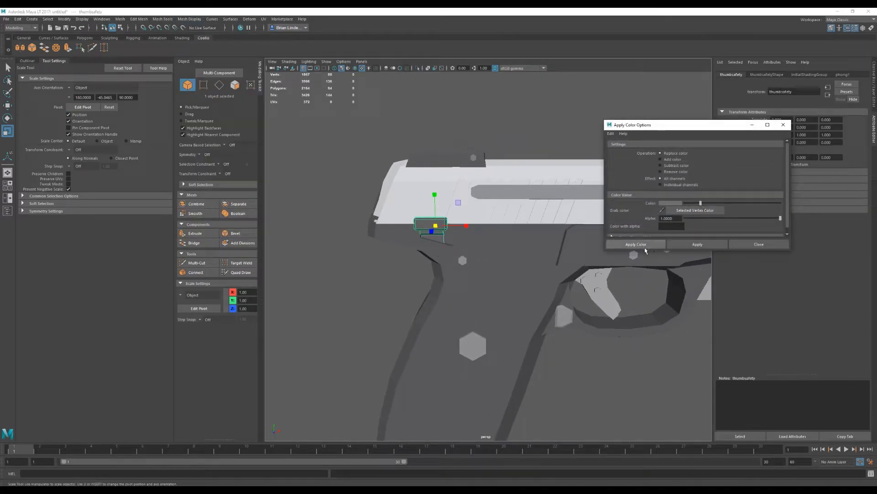
pyautogui.click(636, 244)
pyautogui.click(354, 304)
# Select the slide release lever and repeat Apply Color with the thumb safety's grey.
pyautogui.keyDown('alt'); pyautogui.moveTo(354, 304); pyautogui.dragTo(477, 293); pyautogui.keyUp('alt')
pyautogui.click(473, 243)
pyautogui.press('g')
pyautogui.click(644, 308)
pyautogui.keyDown('alt'); pyautogui.moveTo(477, 293); pyautogui.dragTo(547, 251, button='middle'); pyautogui.keyUp('alt')
pyautogui.keyDown('alt'); pyautogui.moveTo(514, 278); pyautogui.dragTo(443, 243); pyautogui.keyUp('alt')
pyautogui.click(381, 214)
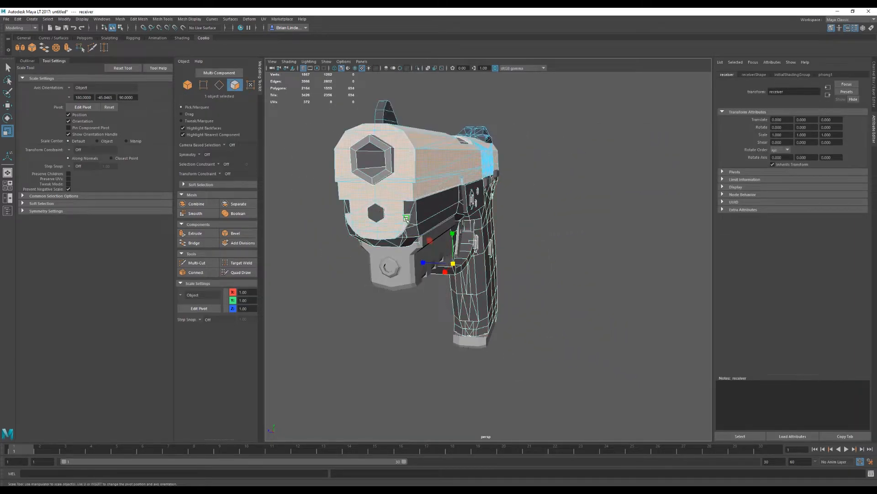
pyautogui.click(377, 211)
pyautogui.press('F8')
# Switch the receiver to face selection, select the hexagonal guide rod faces below the muzzle and apply a medium grey vertex color.
pyautogui.click(448, 223)
pyautogui.moveTo(442, 218); pyautogui.dragTo(476, 206, button='right')
pyautogui.click(490, 280)
pyautogui.moveTo(490, 280); pyautogui.dragTo(489, 299, button='right')
pyautogui.doubleClick(376, 214)
pyautogui.click(565, 289)
pyautogui.keyDown('alt'); pyautogui.moveTo(566, 288); pyautogui.dragTo(450, 304); pyautogui.keyUp('alt')
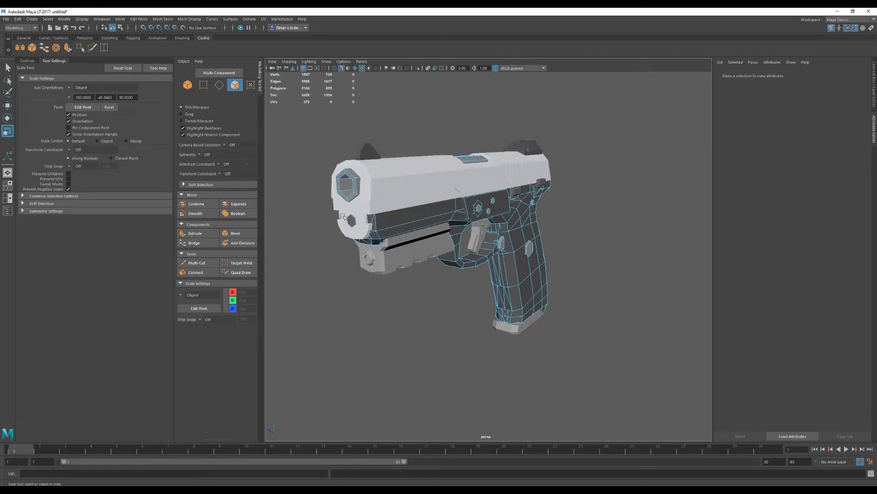
pyautogui.doubleClick(352, 221)
pyautogui.click(188, 20)
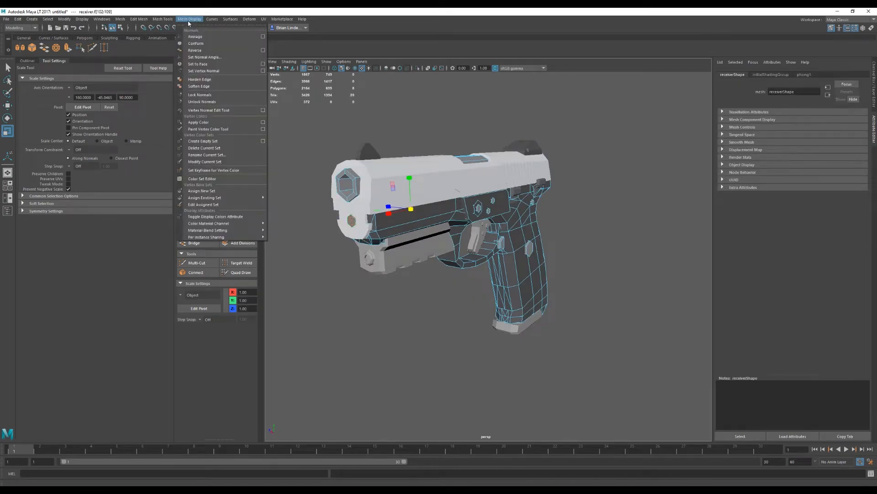
pyautogui.click(263, 122)
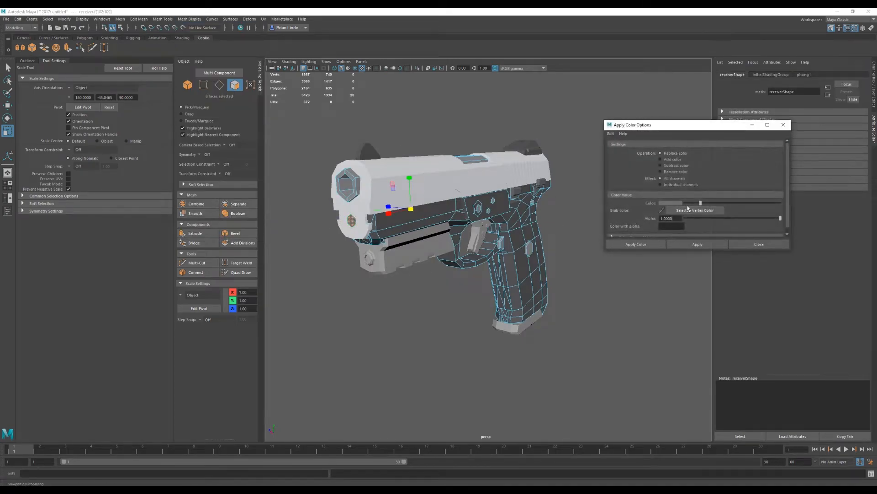
pyautogui.click(626, 247)
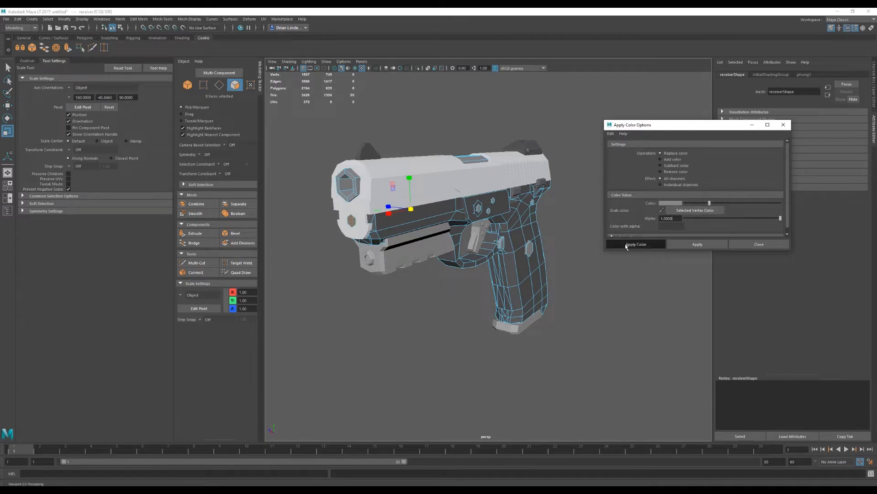
pyautogui.click(577, 266)
# Select the magazine base plate under the grip and repeat Apply Color with the guide rod's grey.
pyautogui.keyDown('alt'); pyautogui.moveTo(525, 273); pyautogui.dragTo(481, 230); pyautogui.keyUp('alt')
pyautogui.keyDown('alt'); pyautogui.moveTo(482, 230); pyautogui.dragTo(501, 225, button='middle'); pyautogui.keyUp('alt')
pyautogui.scroll(3, 501, 225)
pyautogui.moveTo(502, 224)
pyautogui.keyDown('alt'); pyautogui.mouseDown()
pyautogui.moveTo(484, 221)
pyautogui.moveTo(507, 212)
pyautogui.mouseUp(); pyautogui.keyUp('alt')
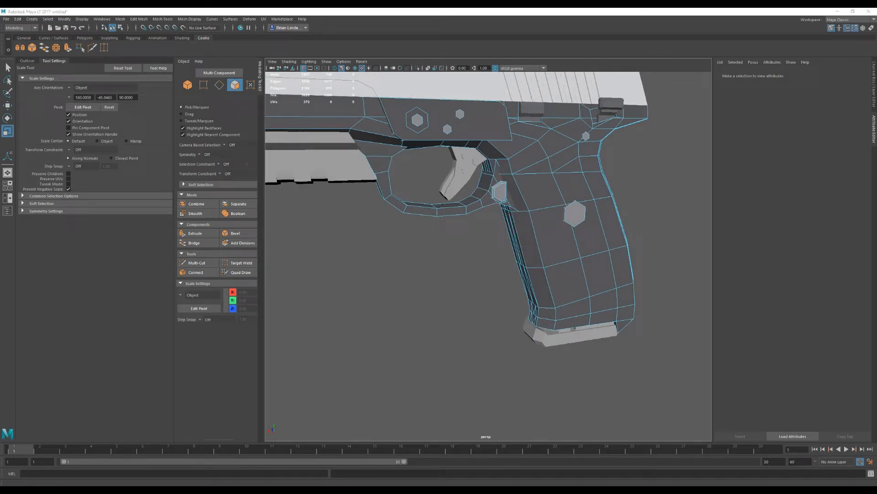
pyautogui.keyDown('alt'); pyautogui.moveTo(389, 340); pyautogui.dragTo(447, 285); pyautogui.keyUp('alt')
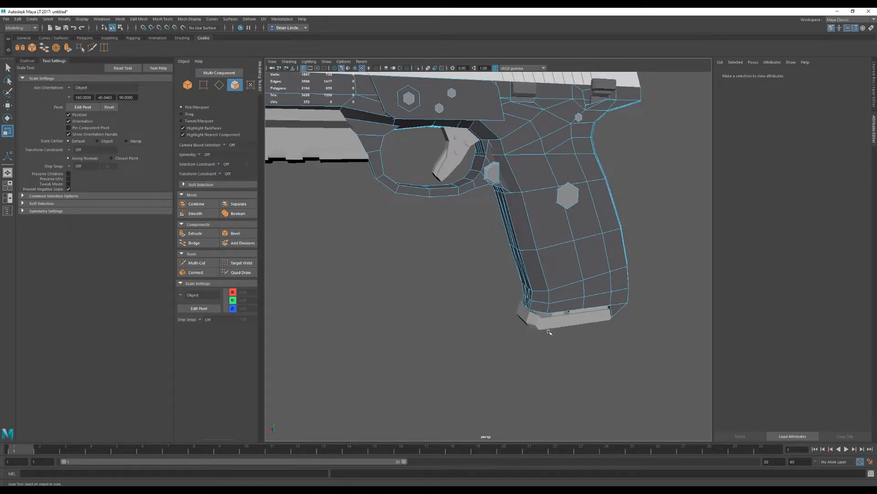
pyautogui.click(552, 324)
pyautogui.press('g')
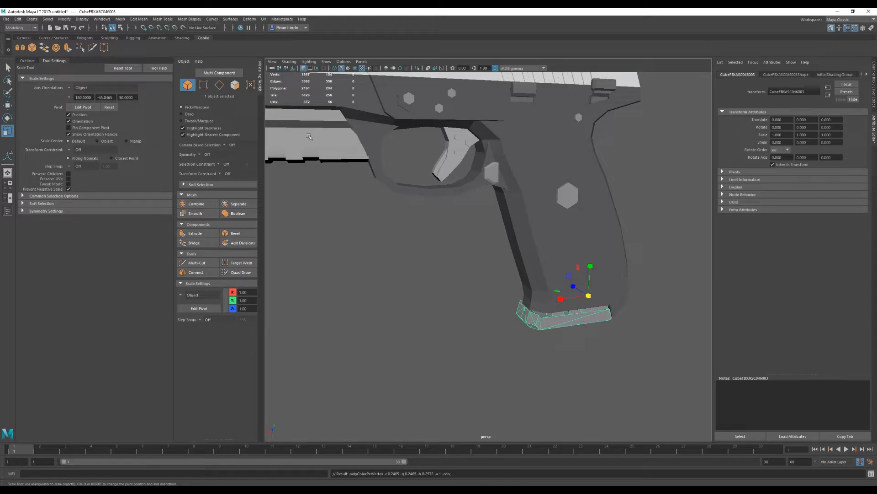
# Apply a somewhat darker grey vertex color to the selected magazine base plate.
pyautogui.click(177, 20)
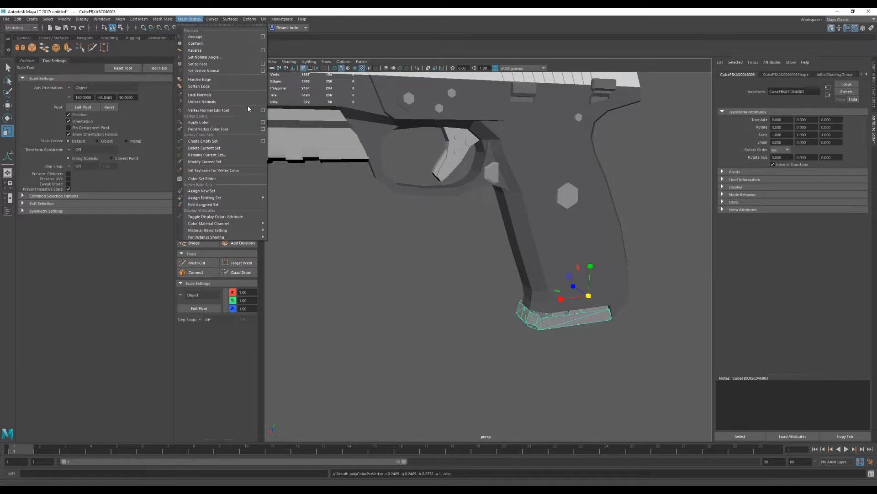
pyautogui.click(266, 124)
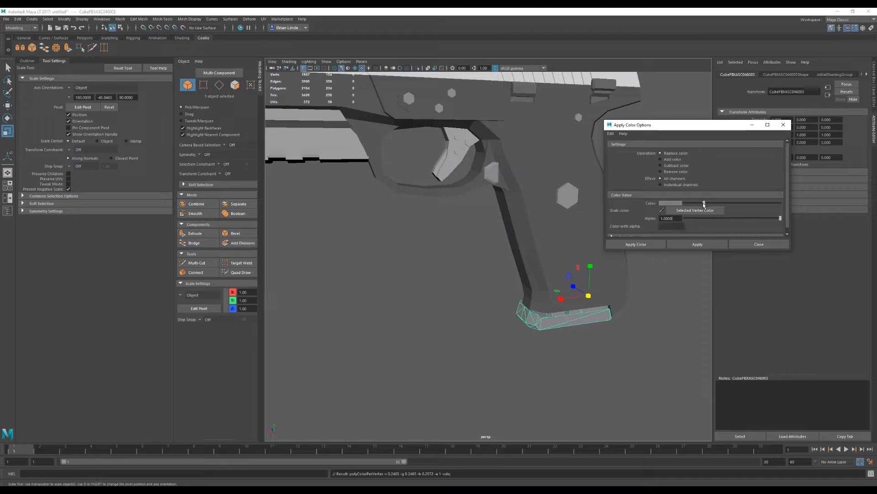
pyautogui.click(636, 244)
pyautogui.click(604, 354)
# Reselect the magazine base plate and darken its grey vertex color further.
pyautogui.keyDown('alt'); pyautogui.moveTo(603, 355); pyautogui.dragTo(573, 324); pyautogui.keyUp('alt')
pyautogui.click(573, 323)
pyautogui.click(188, 19)
pyautogui.click(266, 123)
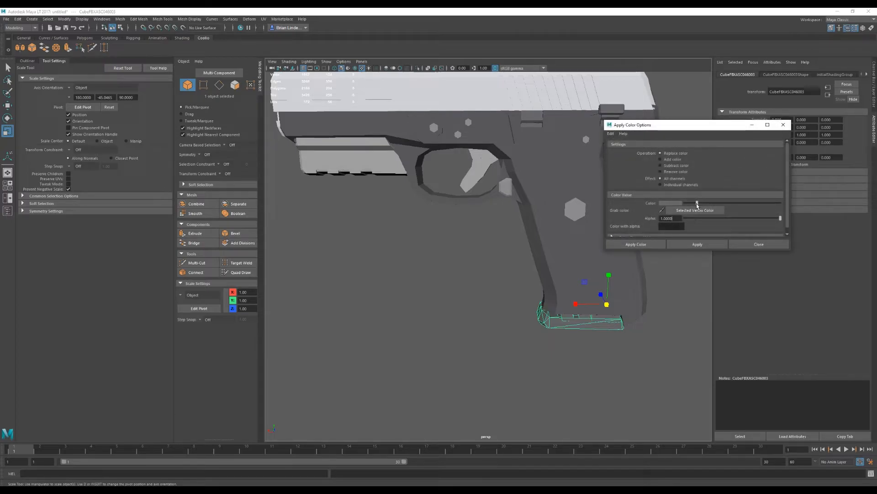
pyautogui.click(658, 245)
pyautogui.click(626, 355)
# Select the magazine base plate again and apply a very dark grey vertex color, darker than the receiver's.
pyautogui.keyDown('alt'); pyautogui.moveTo(626, 355); pyautogui.dragTo(532, 311); pyautogui.keyUp('alt')
pyautogui.click(533, 311)
pyautogui.click(188, 19)
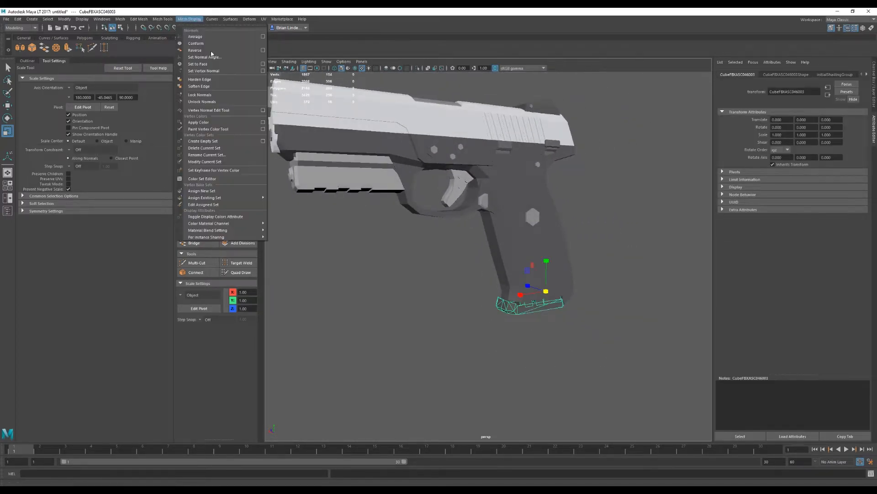
pyautogui.click(264, 122)
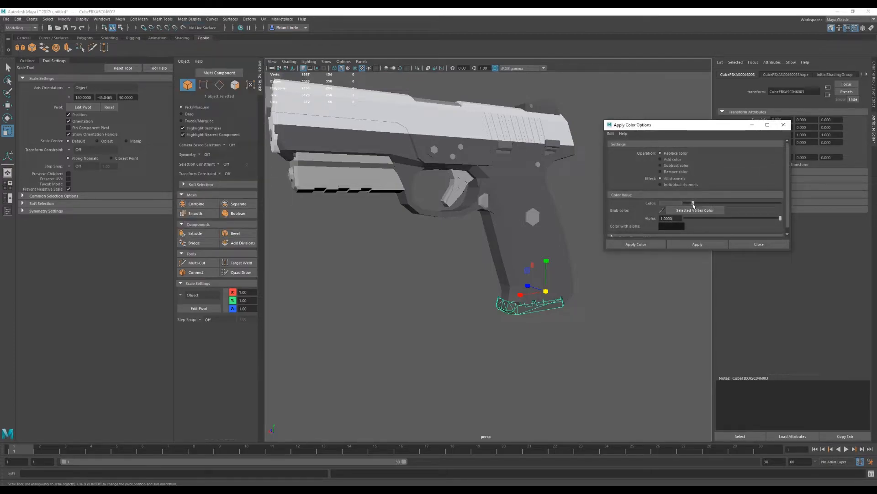
pyautogui.click(636, 244)
pyautogui.click(593, 333)
# Sample the magazine release's grey from one of its vertices and apply it to the whole trigger.
pyautogui.keyDown('alt'); pyautogui.moveTo(594, 333); pyautogui.dragTo(510, 313); pyautogui.keyUp('alt')
pyautogui.click(518, 228)
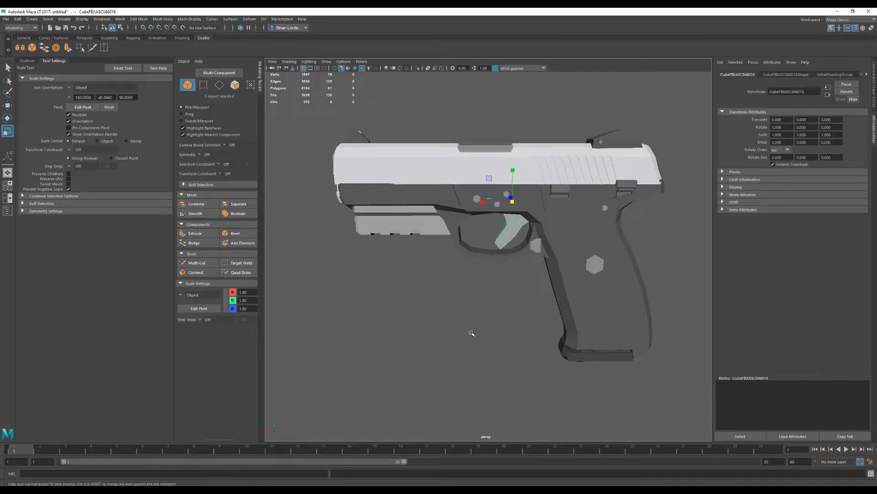
pyautogui.scroll(6, 559, 334)
pyautogui.click(570, 283)
pyautogui.rightClick(570, 283)
pyautogui.moveTo(570, 283); pyautogui.dragTo(562, 279, button='right')
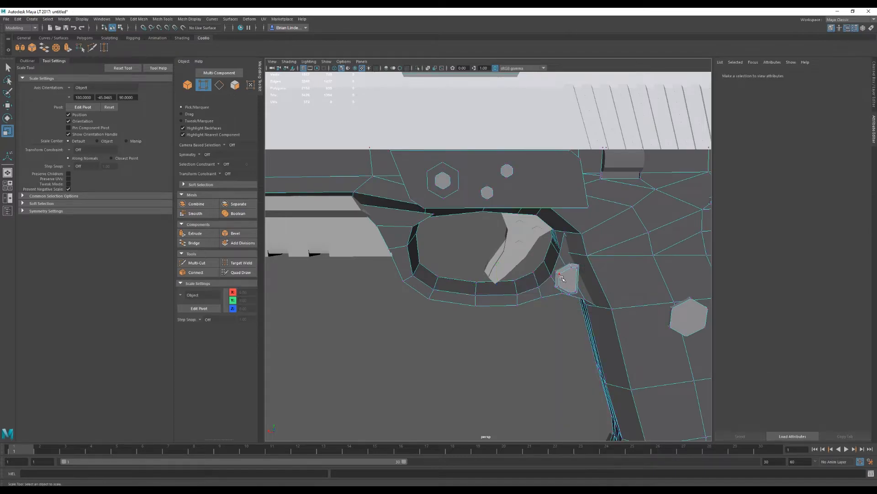
pyautogui.click(189, 19)
pyautogui.click(261, 122)
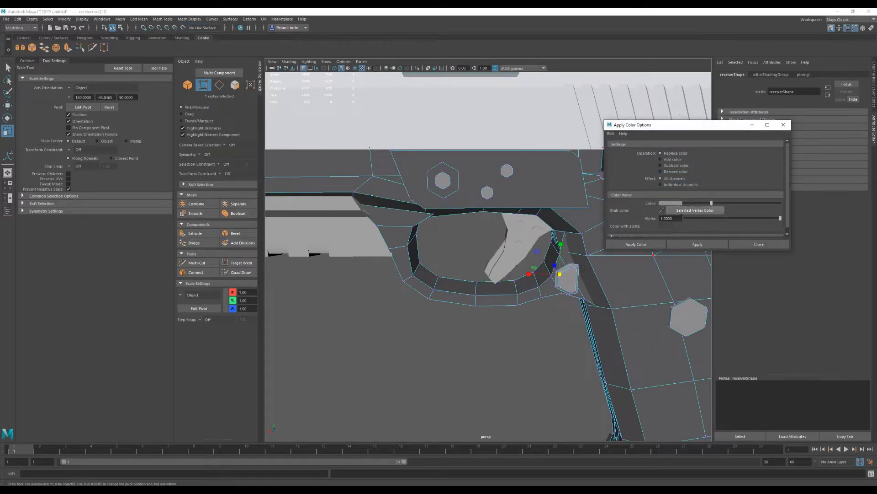
pyautogui.click(519, 252)
pyautogui.click(635, 244)
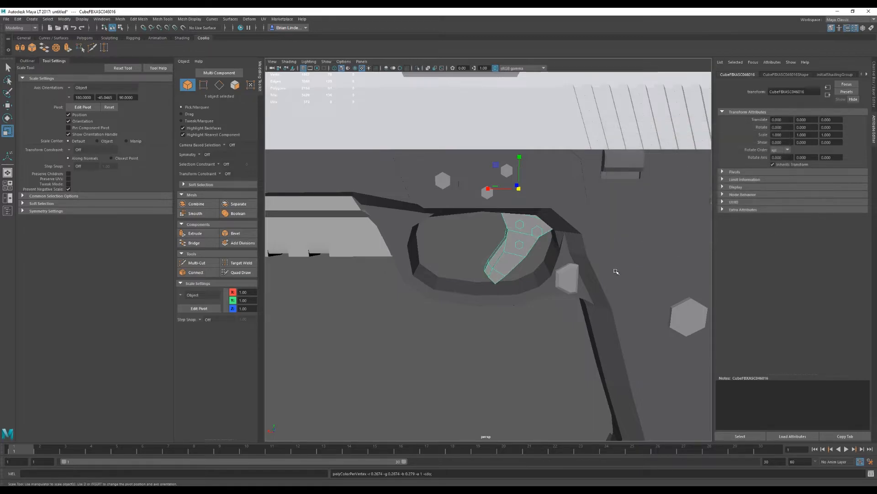
# Select the strip of faces along the trigger's front and apply a darker grey vertex color to them.
pyautogui.hotkey('ctrl', 'F11')
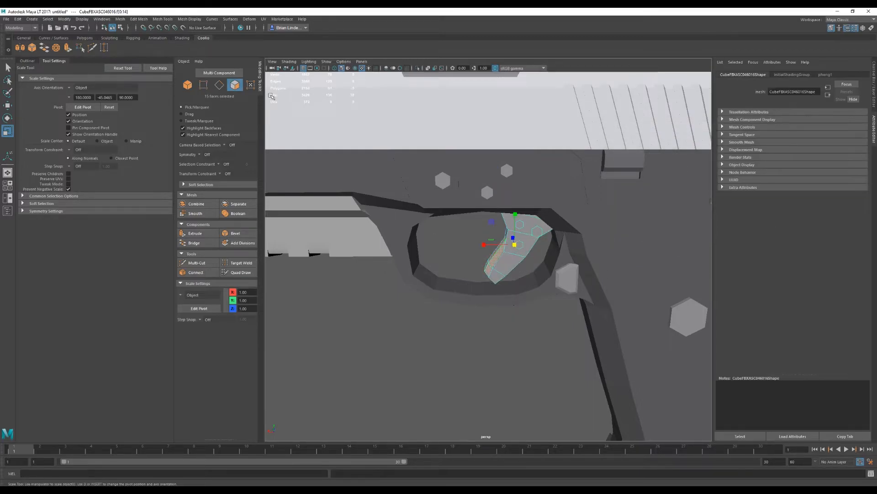
pyautogui.click(189, 19)
pyautogui.click(262, 122)
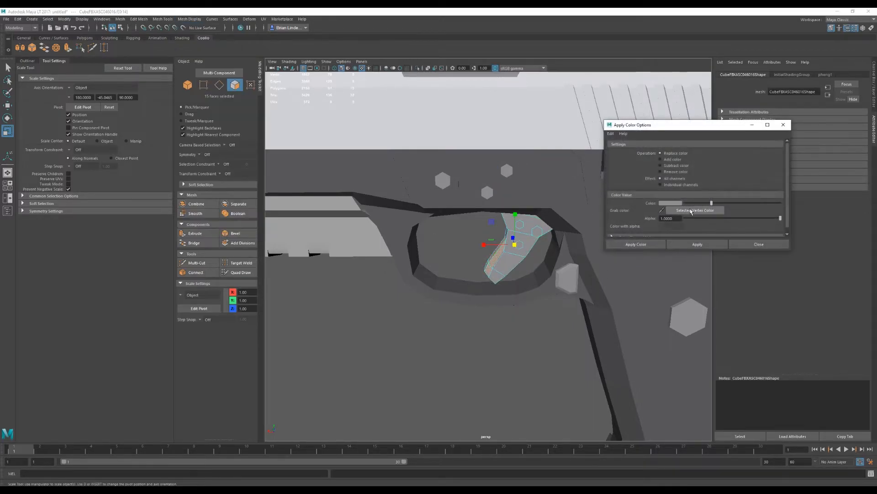
pyautogui.click(636, 244)
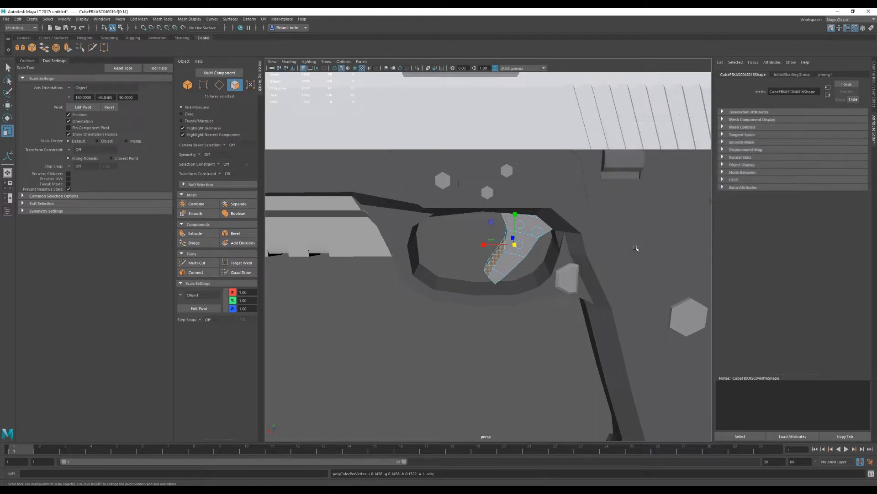
# Reselect the strip of faces along the trigger's front and darken their grey vertex color further.
pyautogui.click(503, 352)
pyautogui.scroll(-4, 525, 345)
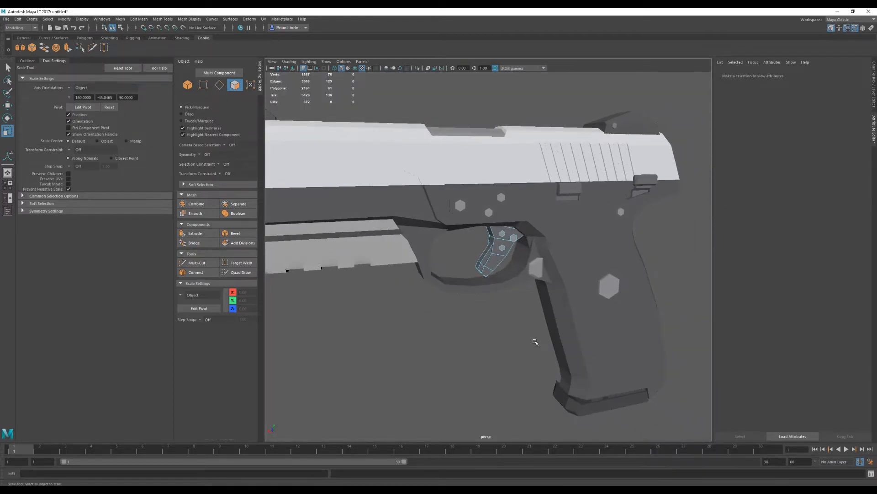
pyautogui.click(483, 262)
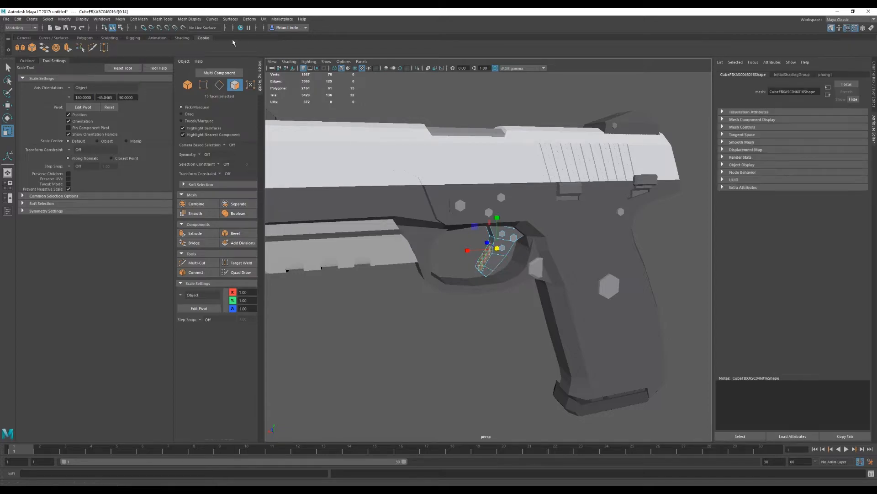
pyautogui.click(190, 19)
pyautogui.click(262, 122)
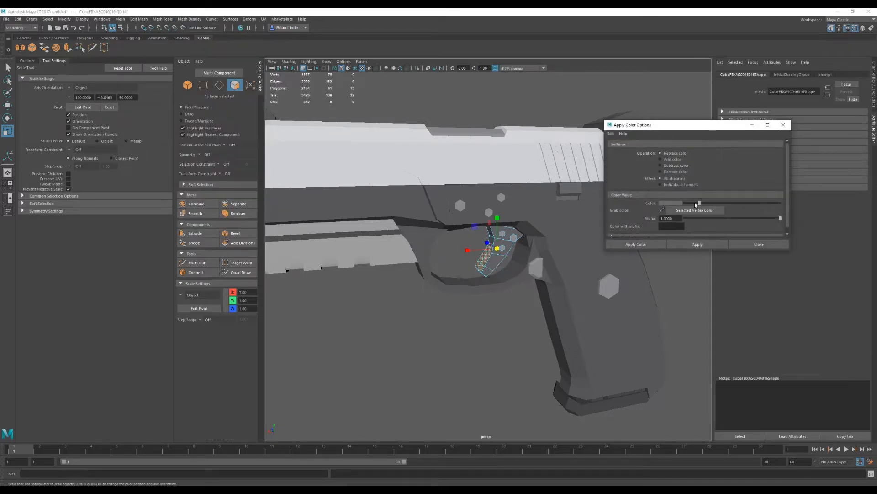
pyautogui.click(640, 244)
pyautogui.click(470, 365)
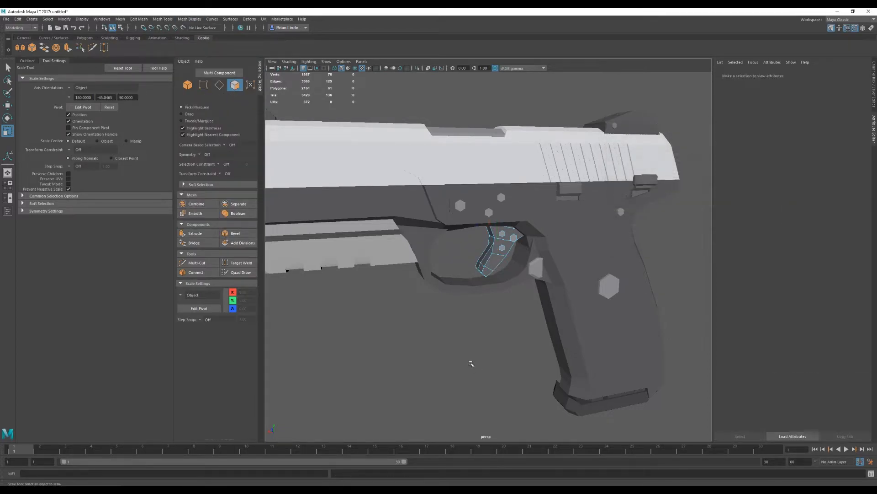
pyautogui.keyDown('alt'); pyautogui.moveTo(470, 365); pyautogui.dragTo(511, 289); pyautogui.keyUp('alt')
pyautogui.rightClick(511, 256)
pyautogui.moveTo(514, 256); pyautogui.dragTo(545, 246, button='right')
pyautogui.click(454, 335)
# Select the laser sight under the barrel and apply a very dark grey vertex color to the whole object.
pyautogui.scroll(-3, 466, 322)
pyautogui.keyDown('alt'); pyautogui.moveTo(480, 308); pyautogui.dragTo(436, 309); pyautogui.keyUp('alt')
pyautogui.keyDown('alt'); pyautogui.moveTo(436, 309); pyautogui.dragTo(495, 297, button='middle'); pyautogui.keyUp('alt')
pyautogui.keyDown('alt'); pyautogui.moveTo(496, 297); pyautogui.dragTo(517, 296); pyautogui.keyUp('alt')
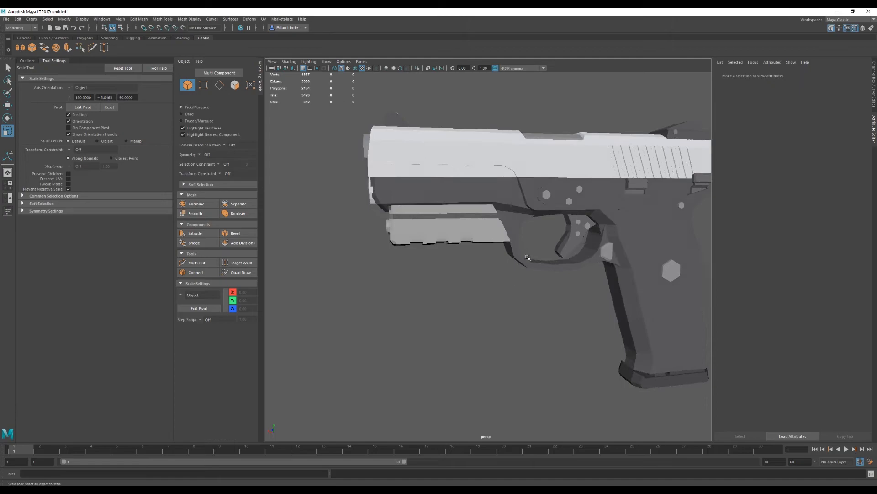
pyautogui.click(458, 240)
pyautogui.keyDown('alt'); pyautogui.moveTo(458, 239); pyautogui.dragTo(449, 240); pyautogui.keyUp('alt')
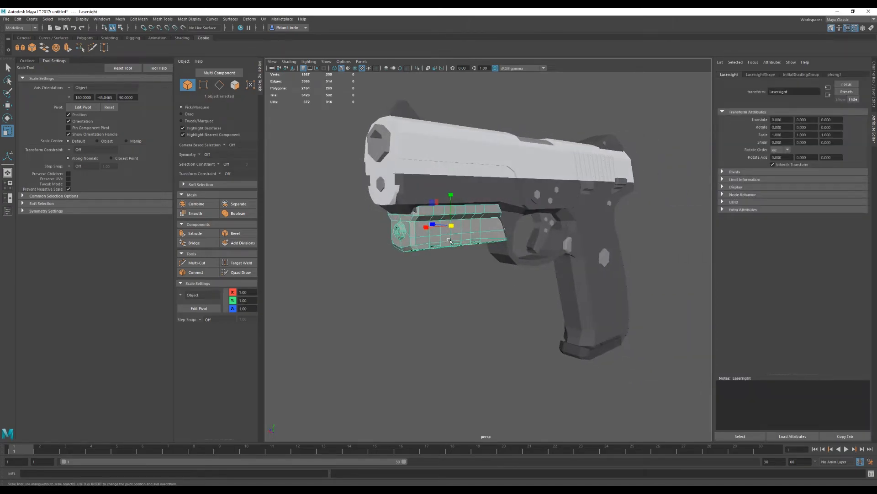
pyautogui.click(200, 19)
pyautogui.click(263, 125)
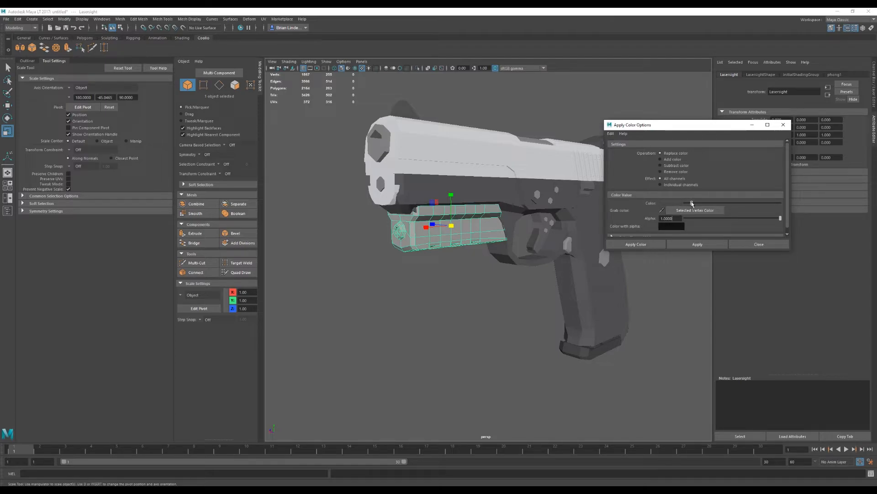
pyautogui.click(641, 245)
pyautogui.click(452, 317)
# Select all faces of the round button on the laser sight's side and apply a slightly lighter dark grey vertex color.
pyautogui.keyDown('alt'); pyautogui.moveTo(452, 317); pyautogui.dragTo(482, 292); pyautogui.keyUp('alt')
pyautogui.scroll(5, 480, 251)
pyautogui.click(471, 218)
pyautogui.keyDown('alt'); pyautogui.moveTo(476, 224); pyautogui.dragTo(480, 223); pyautogui.keyUp('alt')
pyautogui.moveTo(480, 223); pyautogui.dragTo(480, 240, button='right')
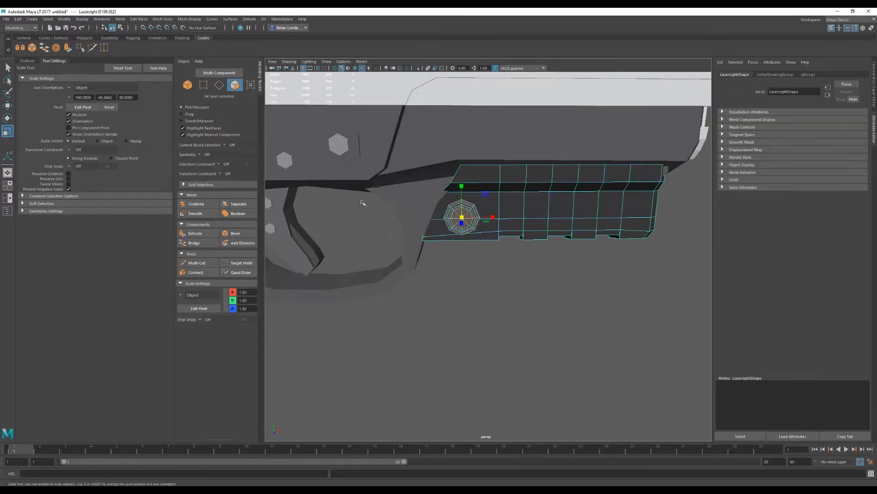
pyautogui.click(191, 19)
pyautogui.click(264, 121)
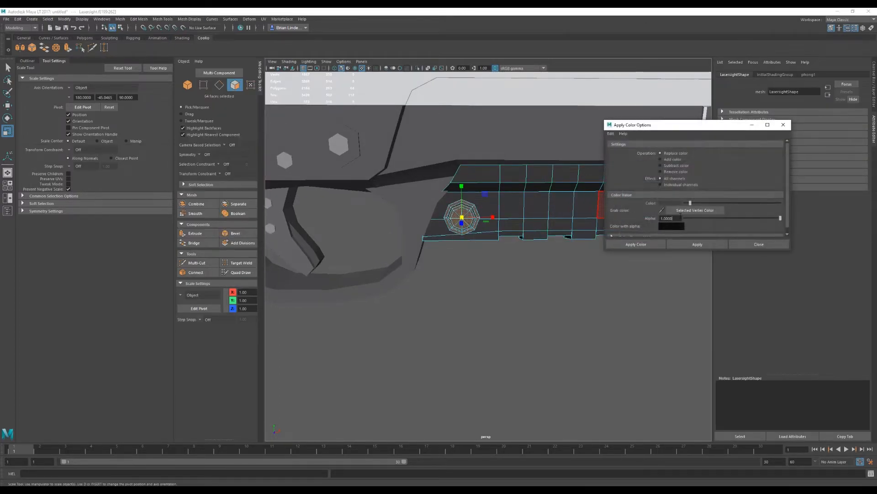
pyautogui.click(636, 244)
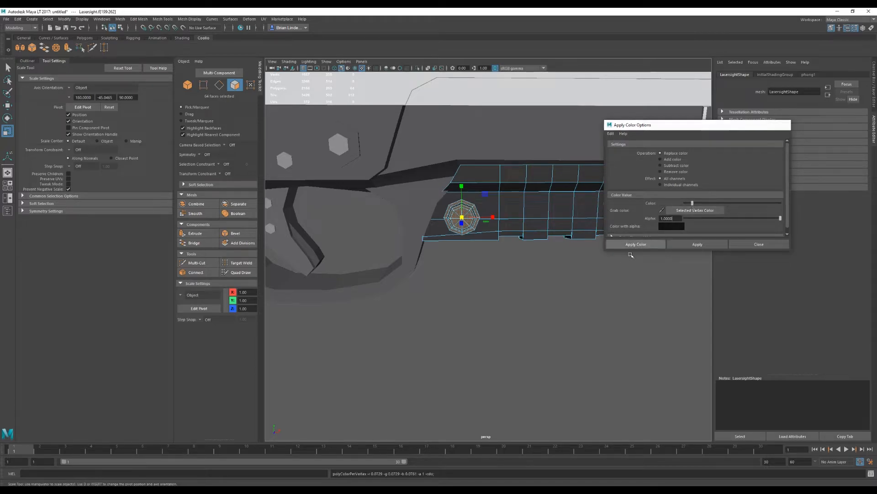
pyautogui.keyDown('alt'); pyautogui.moveTo(539, 273); pyautogui.dragTo(486, 210); pyautogui.keyUp('alt')
pyautogui.moveTo(485, 208); pyautogui.dragTo(503, 204, button='right')
# Select the small detail's faces on the receiver above the laser sight's front and reapply the last dark grey vertex color to them.
pyautogui.keyDown('alt'); pyautogui.moveTo(509, 298); pyautogui.dragTo(447, 281); pyautogui.keyUp('alt')
pyautogui.click(459, 224)
pyautogui.press('f')
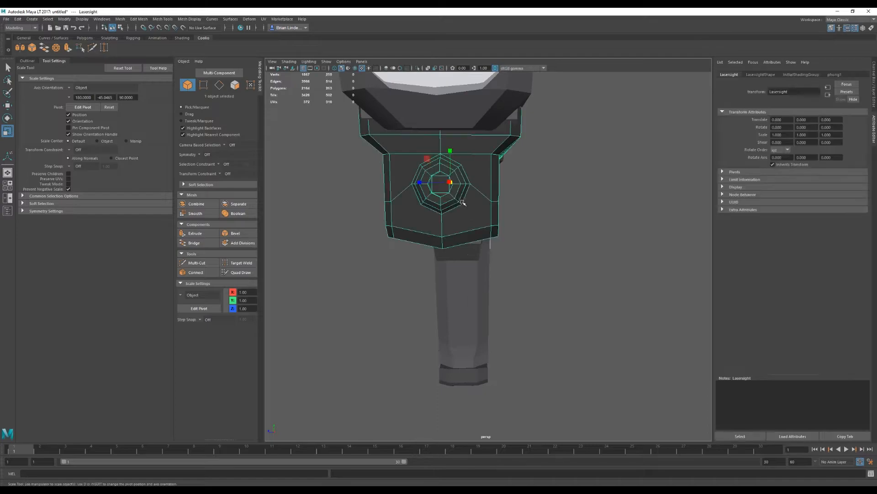
pyautogui.scroll(-3, 405, 160)
pyautogui.keyDown('alt'); pyautogui.moveTo(405, 160); pyautogui.dragTo(466, 191); pyautogui.keyUp('alt')
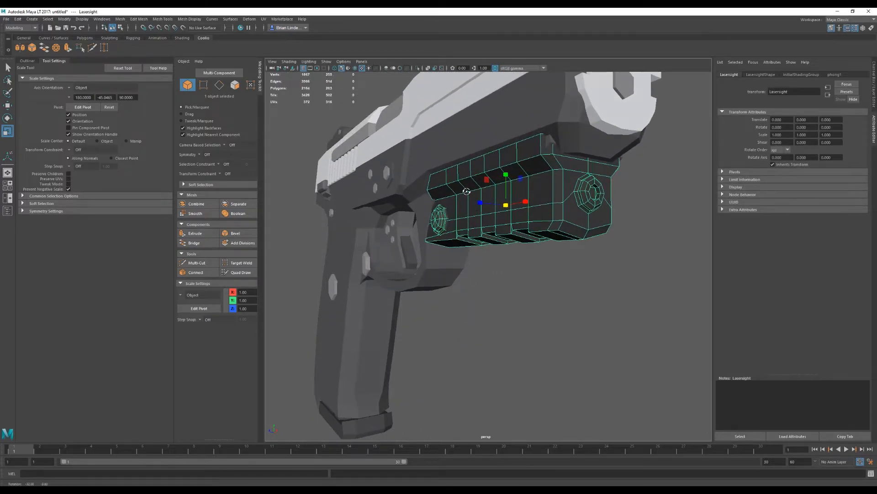
pyautogui.click(549, 140)
pyautogui.moveTo(551, 139); pyautogui.dragTo(551, 155, button='right')
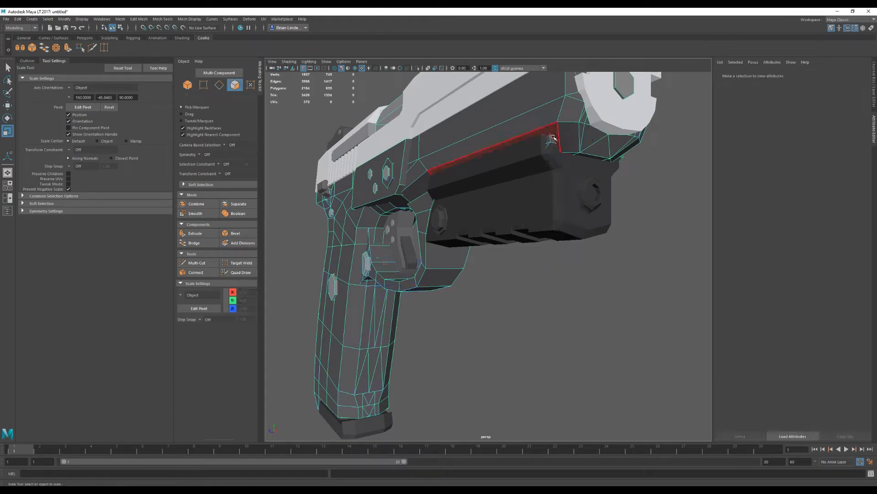
pyautogui.doubleClick(551, 141)
pyautogui.press('g')
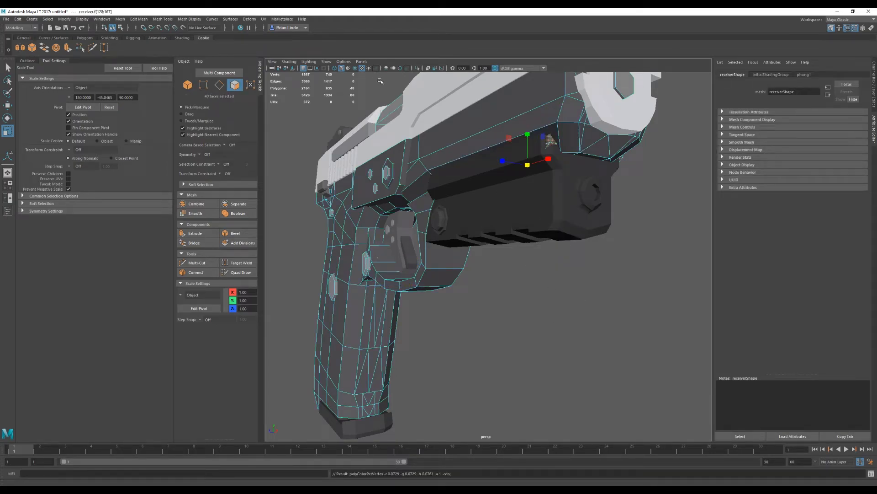
pyautogui.click(542, 251)
pyautogui.keyDown('alt'); pyautogui.moveTo(541, 252); pyautogui.dragTo(495, 265); pyautogui.keyUp('alt')
pyautogui.moveTo(603, 152); pyautogui.dragTo(623, 136, button='right')
pyautogui.click(629, 261)
pyautogui.keyDown('alt'); pyautogui.moveTo(629, 260); pyautogui.dragTo(585, 276); pyautogui.keyUp('alt')
pyautogui.keyDown('alt'); pyautogui.moveTo(584, 276); pyautogui.dragTo(486, 274, button='right'); pyautogui.keyUp('alt')
pyautogui.keyDown('alt'); pyautogui.moveTo(489, 273); pyautogui.dragTo(519, 268); pyautogui.keyUp('alt')
pyautogui.click(515, 238)
pyautogui.press('w')
pyautogui.moveTo(551, 232); pyautogui.dragTo(686, 233)
pyautogui.keyDown('alt'); pyautogui.moveTo(580, 257); pyautogui.dragTo(539, 244); pyautogui.keyUp('alt')
pyautogui.hotkey('ctrl', 'z')
pyautogui.keyDown('alt'); pyautogui.moveTo(466, 278); pyautogui.dragTo(493, 298); pyautogui.keyUp('alt')
pyautogui.click(494, 298)
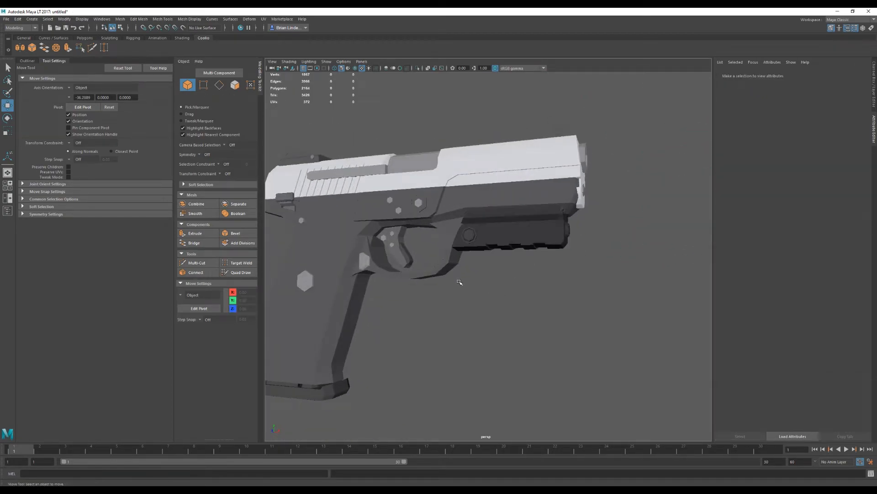
# Select all faces of the small hexagonal bolt on the receiver between the laser sight and the trigger guard.
pyautogui.keyDown('alt'); pyautogui.moveTo(453, 276); pyautogui.dragTo(461, 254); pyautogui.keyUp('alt')
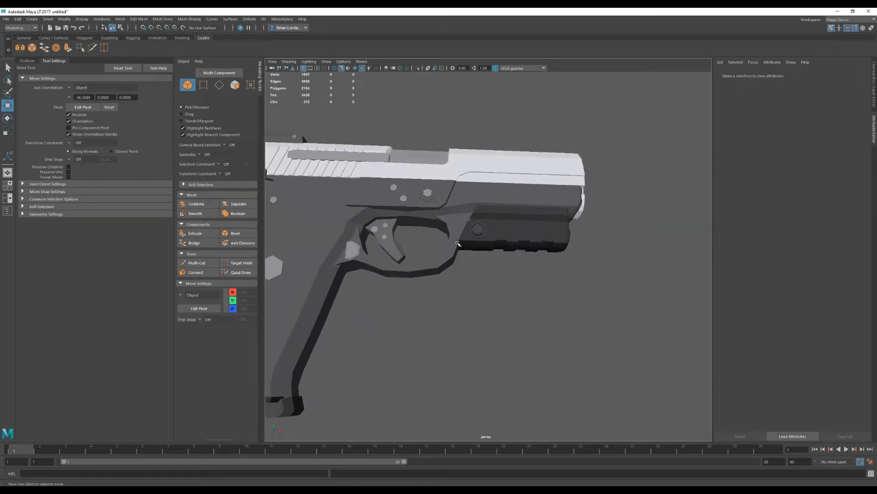
pyautogui.scroll(4, 460, 238)
pyautogui.click(437, 197)
pyautogui.scroll(5, 411, 210)
pyautogui.keyDown('alt'); pyautogui.moveTo(404, 213); pyautogui.dragTo(445, 251, button='middle'); pyautogui.keyUp('alt')
pyautogui.scroll(5, 445, 252)
pyautogui.scroll(5, 447, 252)
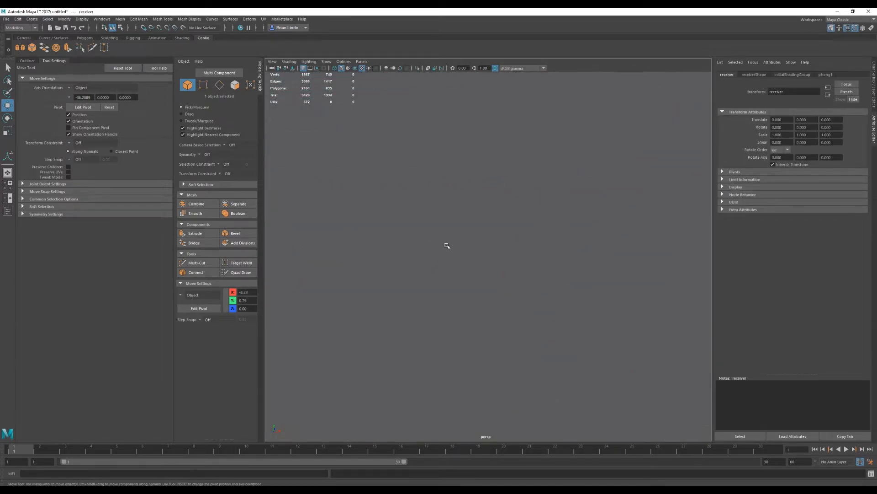
pyautogui.moveTo(489, 194); pyautogui.dragTo(485, 210, button='right')
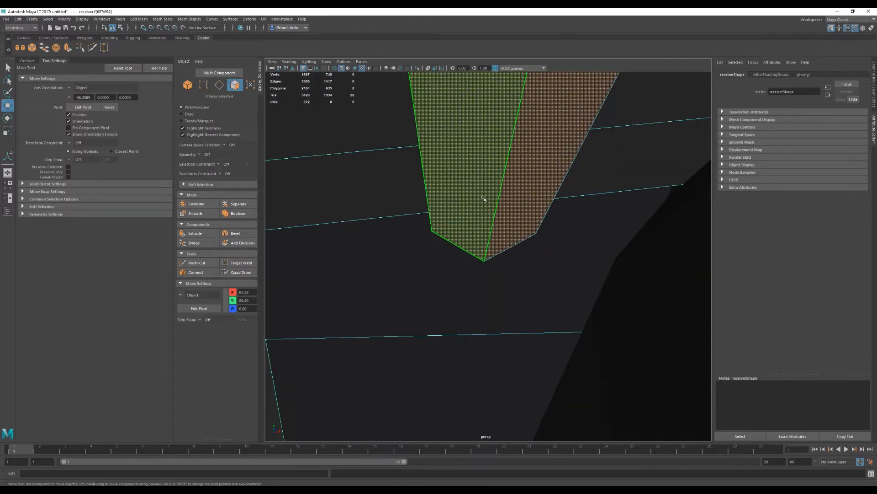
pyautogui.click(482, 233)
pyautogui.scroll(-5, 484, 251)
pyautogui.keyDown('alt'); pyautogui.moveTo(484, 251); pyautogui.dragTo(447, 227); pyautogui.keyUp('alt')
pyautogui.press('r')
pyautogui.moveTo(390, 269)
pyautogui.keyDown('alt'); pyautogui.mouseDown()
pyautogui.moveTo(407, 270)
pyautogui.moveTo(440, 238)
pyautogui.moveTo(380, 265)
pyautogui.mouseUp(); pyautogui.keyUp('alt')
# Select the receiver vertices at the edge of the panel around the small hexagonal bolt and move them up slightly.
pyautogui.rightClick(380, 265)
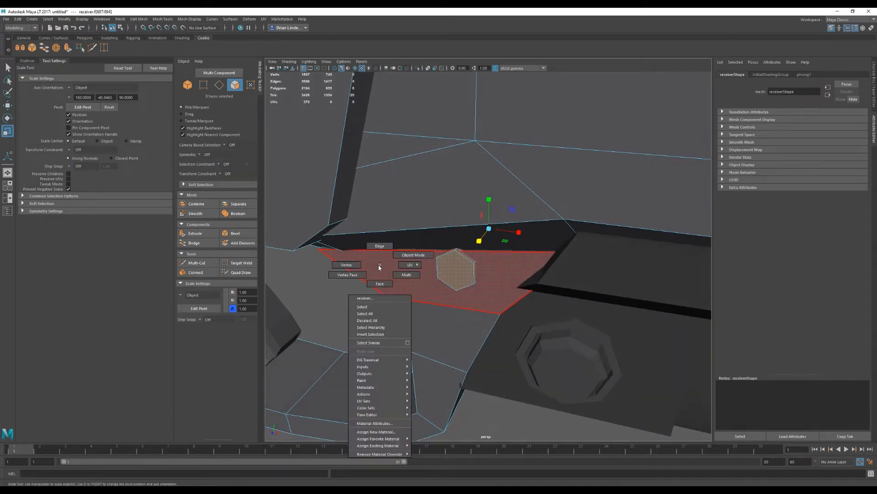
pyautogui.click(347, 264)
pyautogui.click(322, 251)
pyautogui.keyDown('alt'); pyautogui.moveTo(533, 258); pyautogui.dragTo(418, 267); pyautogui.keyUp('alt')
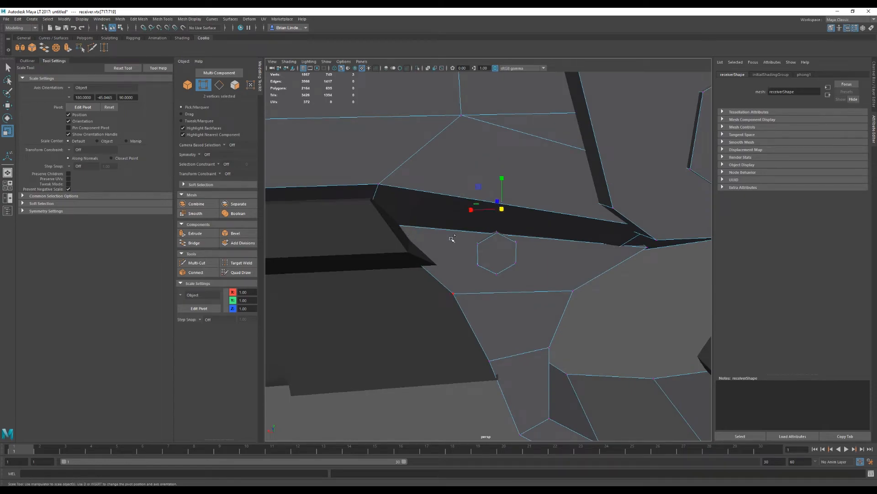
pyautogui.keyDown('shift'); pyautogui.click(629, 253); pyautogui.keyUp('shift')
pyautogui.keyDown('alt'); pyautogui.moveTo(569, 256); pyautogui.dragTo(544, 256); pyautogui.keyUp('alt')
pyautogui.press('w')
pyautogui.moveTo(503, 179); pyautogui.dragTo(502, 168)
pyautogui.click(642, 319)
pyautogui.keyDown('alt'); pyautogui.moveTo(612, 313); pyautogui.dragTo(493, 293); pyautogui.keyUp('alt')
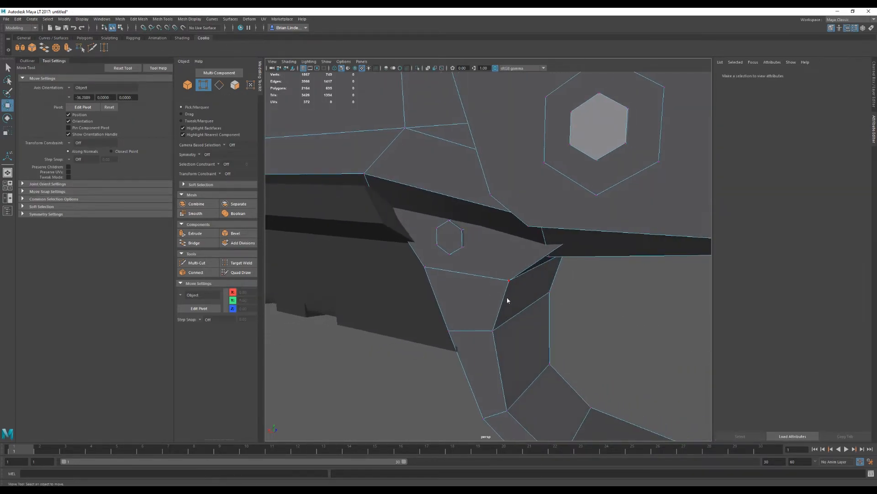
# Sample the large hexagonal bolt's grey from one of its vertices and apply it to the small hexagonal bolt near the laser sight.
pyautogui.moveTo(507, 299); pyautogui.dragTo(542, 277, button='right')
pyautogui.moveTo(450, 238); pyautogui.dragTo(452, 256, button='right')
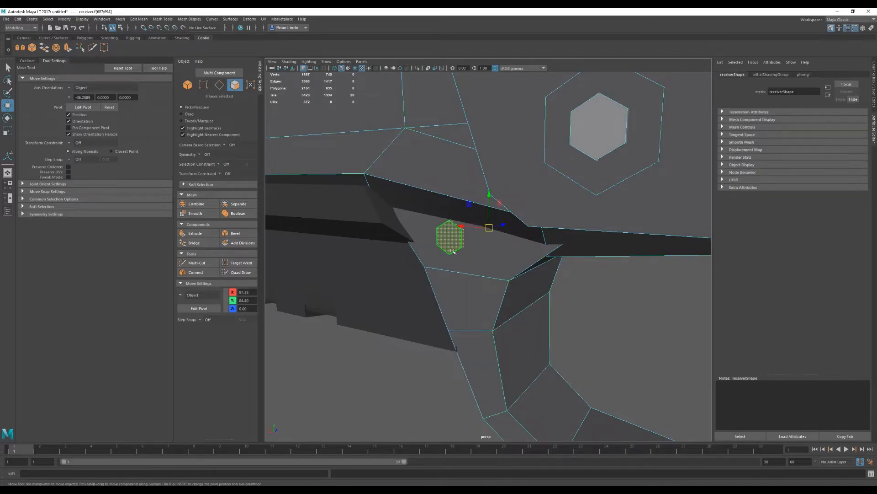
pyautogui.keyDown('alt'); pyautogui.moveTo(509, 241); pyautogui.dragTo(488, 239); pyautogui.keyUp('alt')
pyautogui.press('r')
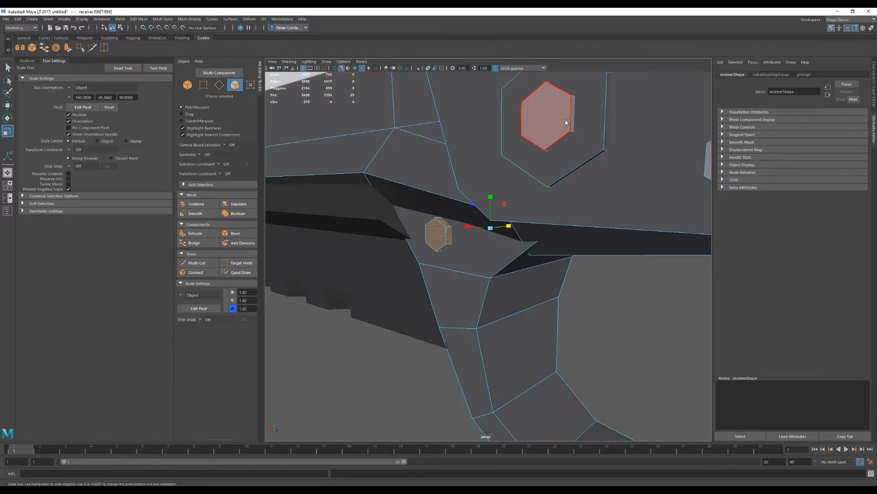
pyautogui.moveTo(566, 122); pyautogui.dragTo(533, 122, button='right')
pyautogui.click(570, 131)
pyautogui.click(189, 19)
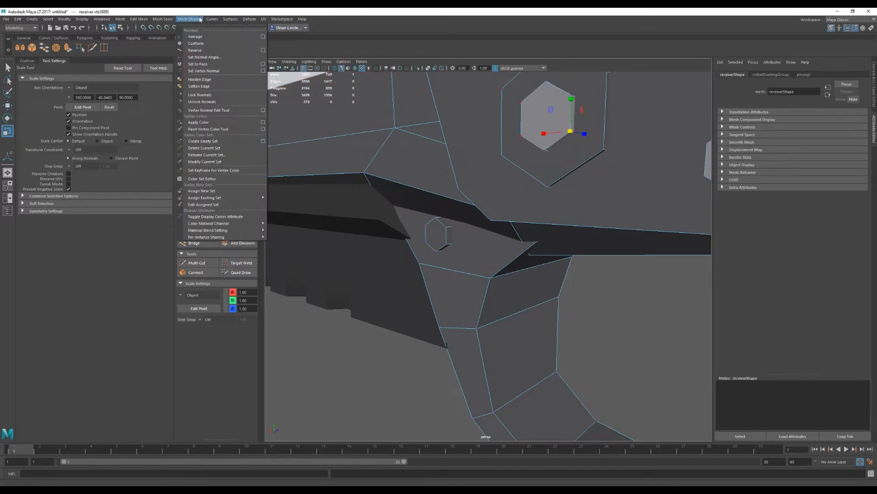
pyautogui.click(263, 122)
pyautogui.click(438, 238)
pyautogui.moveTo(438, 237); pyautogui.dragTo(439, 259, button='right')
pyautogui.doubleClick(436, 234)
pyautogui.click(634, 245)
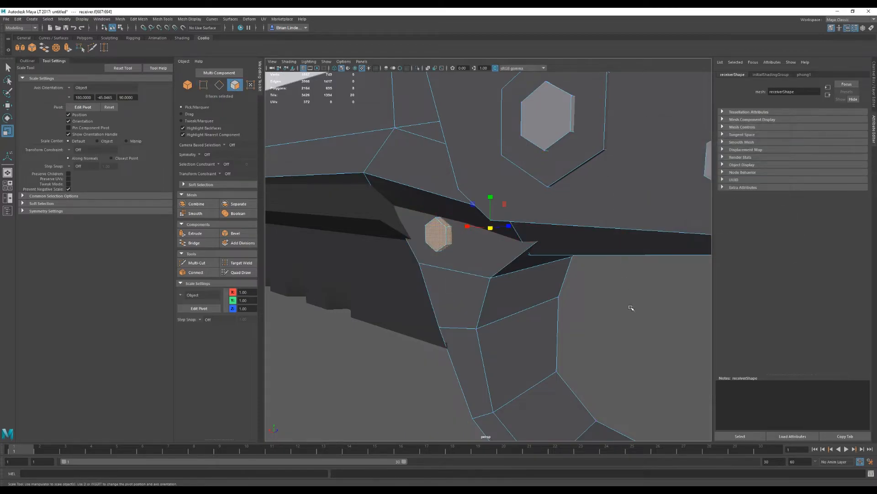
pyautogui.click(631, 308)
# Select the hexagonal ring around the large bolt and apply a grey vertex color lighter than the receiver's but darker than the bolt's.
pyautogui.scroll(-4, 557, 166)
pyautogui.keyDown('alt'); pyautogui.moveTo(558, 185); pyautogui.dragTo(564, 211); pyautogui.keyUp('alt')
pyautogui.doubleClick(564, 212)
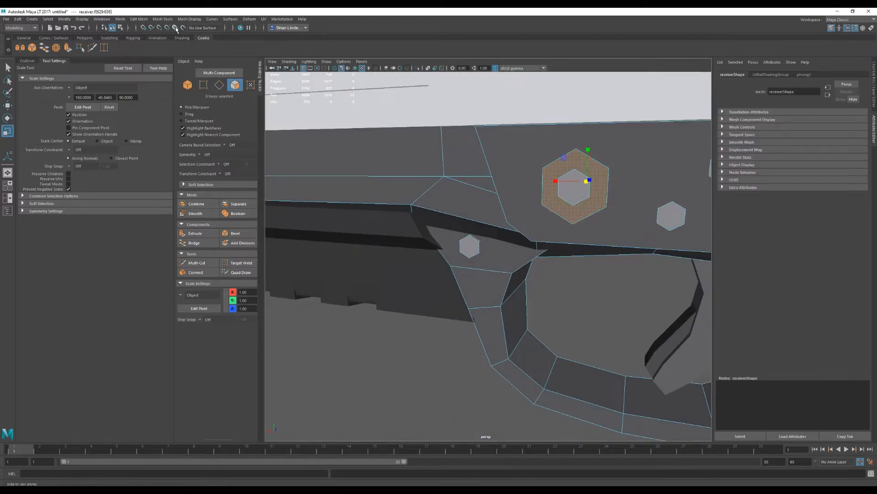
pyautogui.click(189, 19)
pyautogui.click(265, 124)
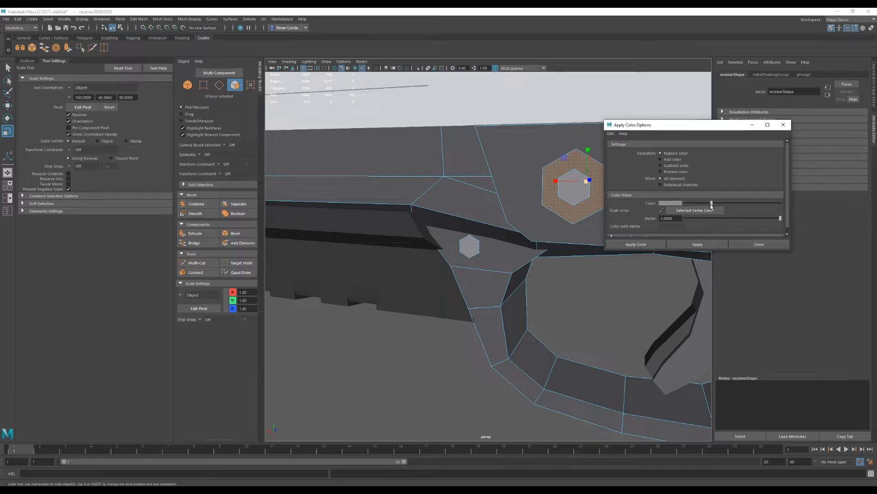
pyautogui.click(651, 246)
pyautogui.scroll(-5, 549, 237)
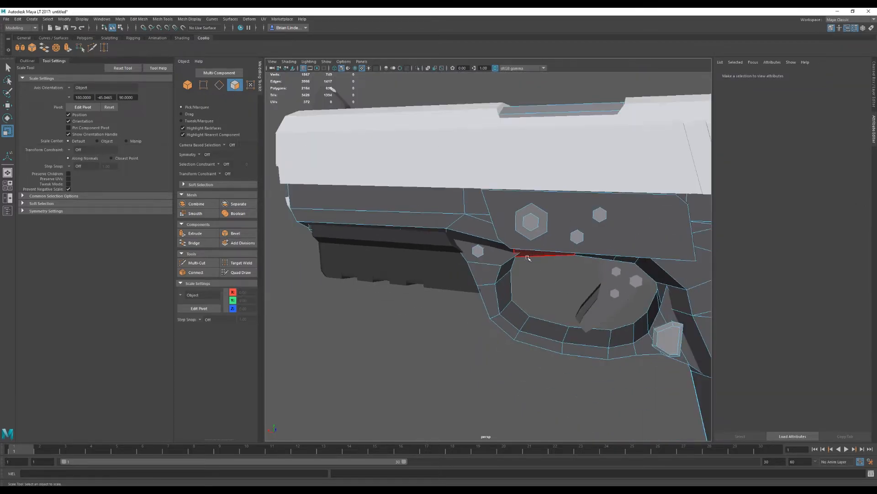
pyautogui.moveTo(547, 234); pyautogui.dragTo(606, 223, button='right')
pyautogui.scroll(-5, 562, 283)
pyautogui.keyDown('alt'); pyautogui.moveTo(562, 316); pyautogui.dragTo(541, 352); pyautogui.keyUp('alt')
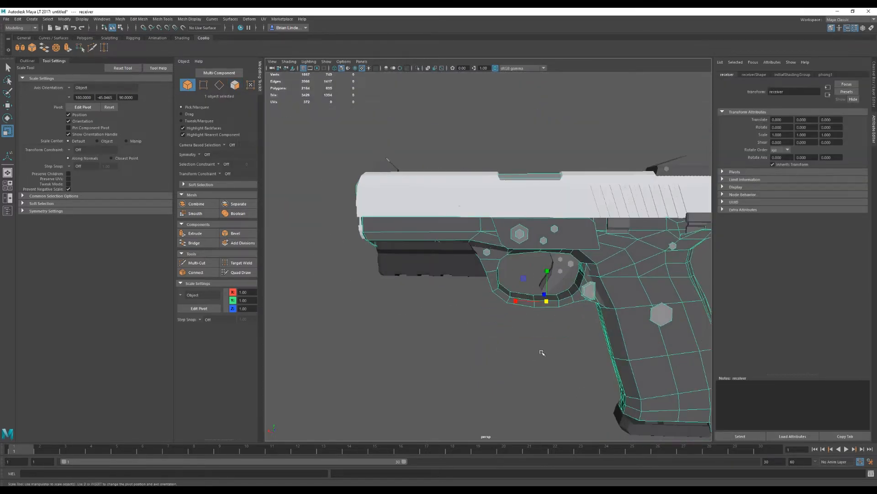
pyautogui.click(541, 352)
# Select the upper vertices of the lens on the laser sight's front and reapply the last grey vertex color to them.
pyautogui.scroll(-2, 522, 303)
pyautogui.keyDown('alt'); pyautogui.moveTo(522, 304); pyautogui.dragTo(402, 282); pyautogui.keyUp('alt')
pyautogui.keyDown('alt'); pyautogui.moveTo(402, 282); pyautogui.dragTo(462, 242, button='right'); pyautogui.keyUp('alt')
pyautogui.click(462, 242)
pyautogui.press('f')
pyautogui.moveTo(562, 268); pyautogui.dragTo(603, 262, button='right')
pyautogui.keyDown('alt'); pyautogui.moveTo(603, 263); pyautogui.dragTo(591, 267); pyautogui.keyUp('alt')
pyautogui.click(580, 278)
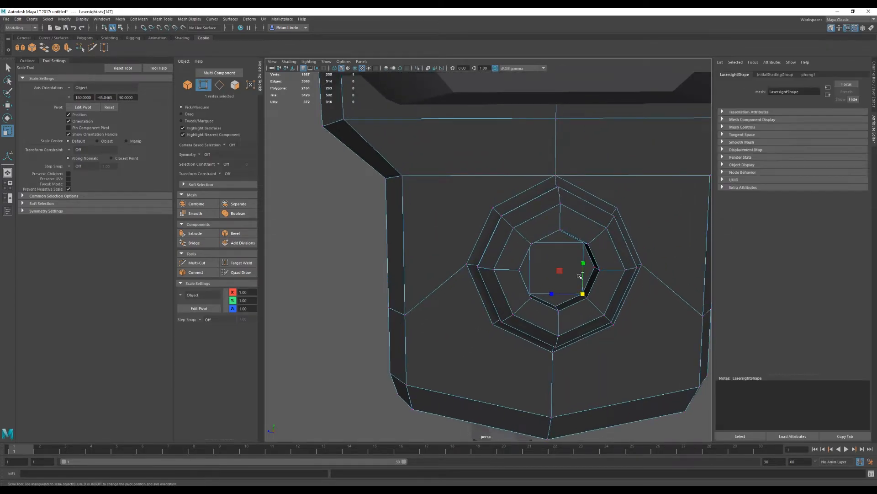
pyautogui.keyDown('shift'); pyautogui.click(582, 243); pyautogui.keyUp('shift')
pyautogui.keyDown('alt'); pyautogui.moveTo(573, 269); pyautogui.dragTo(535, 168, button='middle'); pyautogui.keyUp('alt')
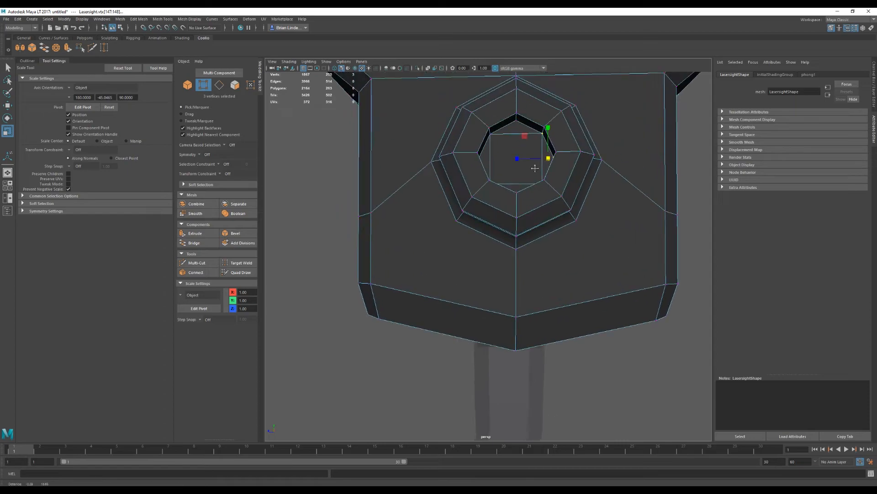
pyautogui.keyDown('shift'); pyautogui.click(489, 135); pyautogui.keyUp('shift')
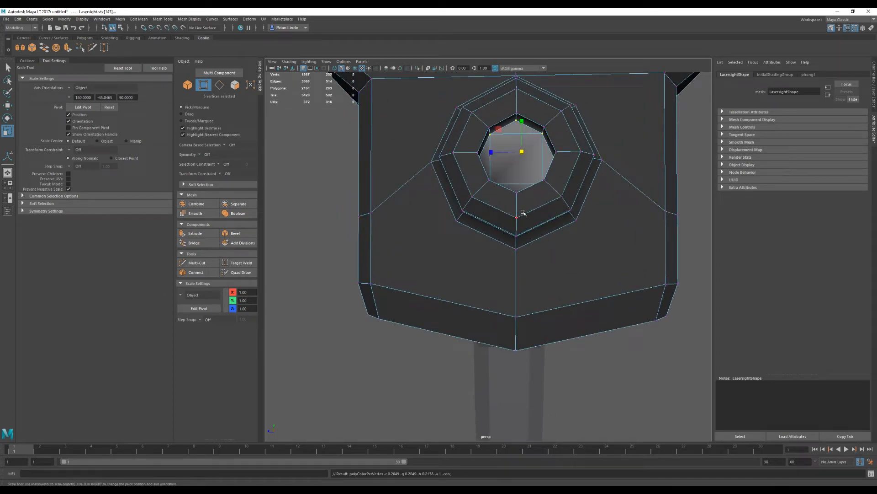
# Add the lens's remaining lower vertices to the selection and apply a bright red vertex color to the laser lens.
pyautogui.keyDown('alt'); pyautogui.moveTo(523, 213); pyautogui.dragTo(508, 210); pyautogui.keyUp('alt')
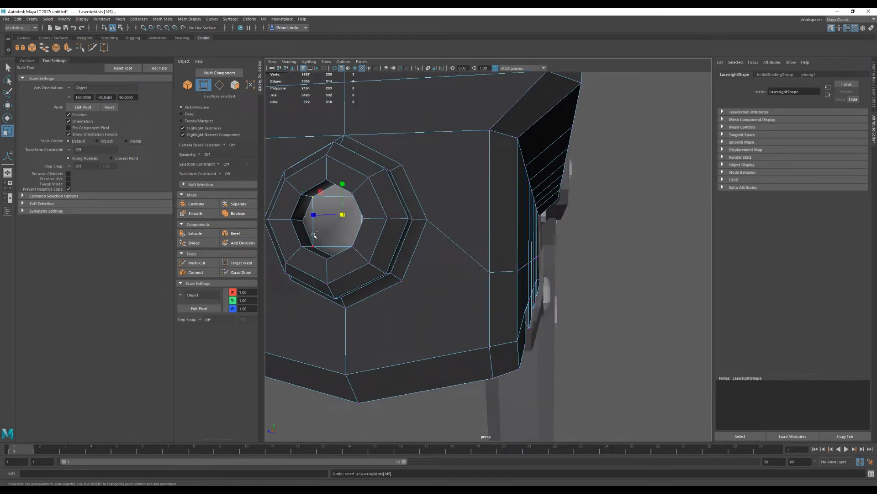
pyautogui.keyDown('shift'); pyautogui.click(336, 252); pyautogui.keyUp('shift')
pyautogui.keyDown('alt'); pyautogui.moveTo(337, 251); pyautogui.dragTo(349, 256); pyautogui.keyUp('alt')
pyautogui.keyDown('shift'); pyautogui.click(517, 417); pyautogui.keyUp('shift')
pyautogui.click(187, 19)
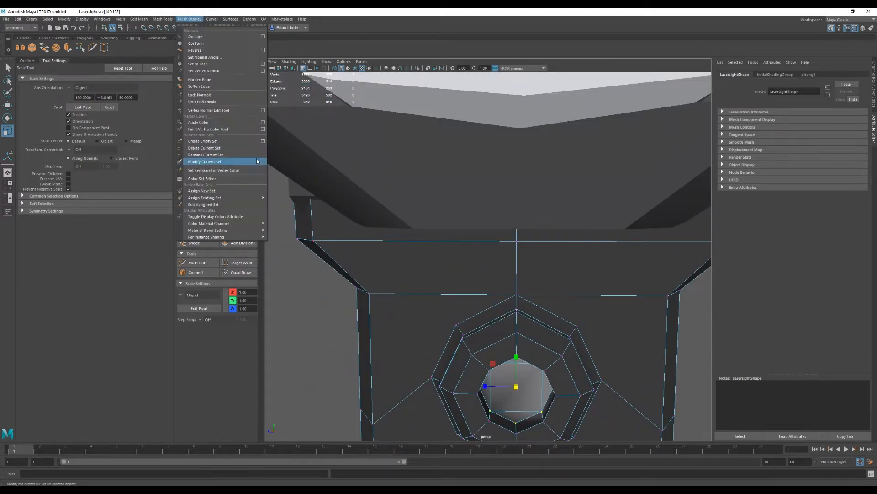
pyautogui.click(266, 123)
pyautogui.click(666, 204)
pyautogui.click(631, 227)
pyautogui.click(628, 244)
pyautogui.scroll(-5, 627, 337)
pyautogui.click(626, 337)
pyautogui.keyDown('alt'); pyautogui.moveTo(604, 334); pyautogui.dragTo(457, 307); pyautogui.keyUp('alt')
pyautogui.moveTo(429, 306); pyautogui.dragTo(465, 296, button='right')
pyautogui.click(634, 371)
pyautogui.scroll(-4, 635, 354)
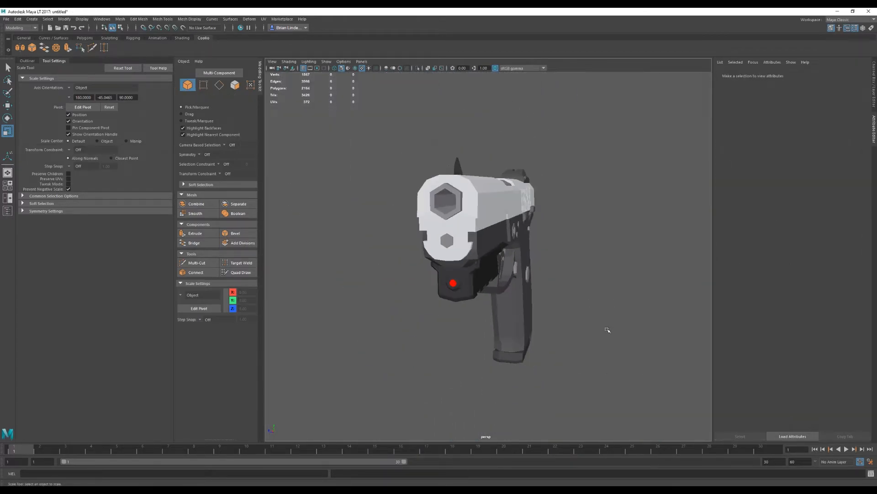
# Create a polygon cylinder for the laser beam.
pyautogui.keyDown('alt'); pyautogui.moveTo(611, 329); pyautogui.dragTo(497, 321); pyautogui.keyUp('alt')
pyautogui.scroll(-2, 497, 321)
pyautogui.keyDown('alt'); pyautogui.moveTo(498, 308); pyautogui.dragTo(516, 297, button='middle'); pyautogui.keyUp('alt')
pyautogui.keyDown('alt'); pyautogui.moveTo(517, 298); pyautogui.dragTo(578, 307); pyautogui.keyUp('alt')
pyautogui.scroll(2, 450, 223)
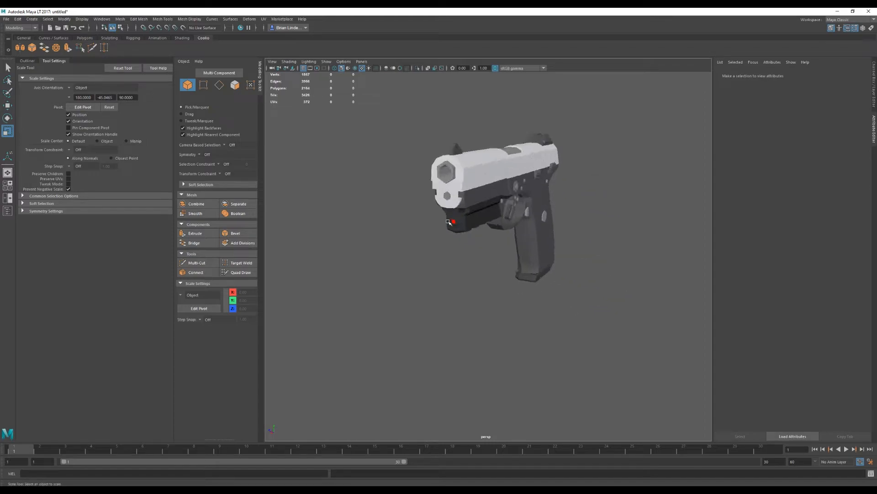
pyautogui.click(29, 20)
pyautogui.moveTo(68, 43)
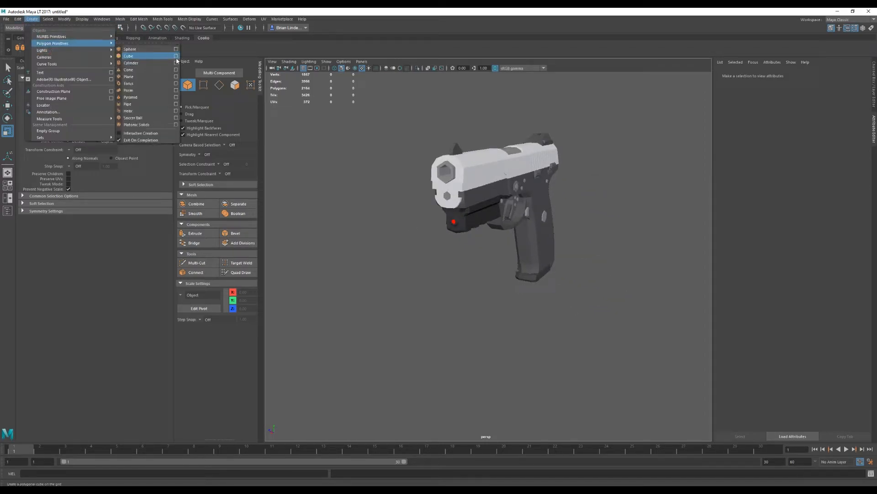
pyautogui.click(131, 62)
# Move the cylinder to the red lens on the laser sight's front and set its axis subdivisions to 6.
pyautogui.keyDown('alt'); pyautogui.moveTo(475, 247); pyautogui.dragTo(514, 218); pyautogui.keyUp('alt')
pyautogui.press('w')
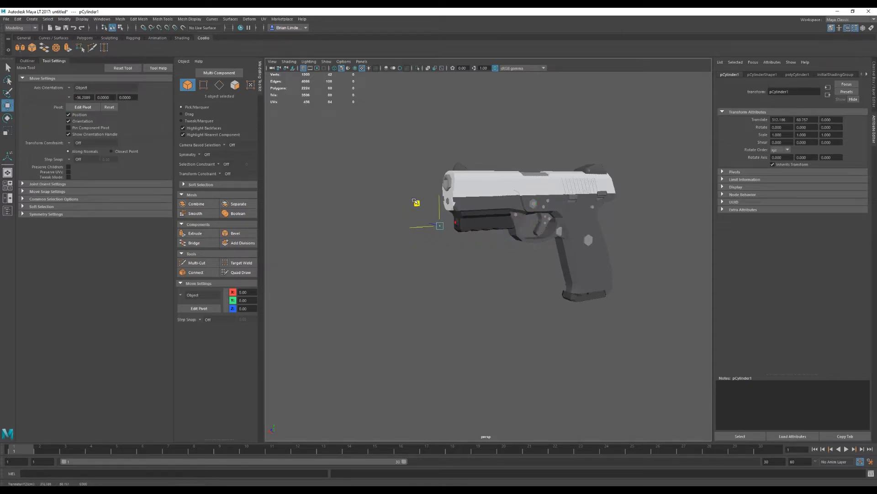
pyautogui.scroll(5, 430, 210)
pyautogui.keyDown('alt'); pyautogui.moveTo(441, 238); pyautogui.dragTo(515, 268, button='middle'); pyautogui.keyUp('alt')
pyautogui.scroll(3, 515, 268)
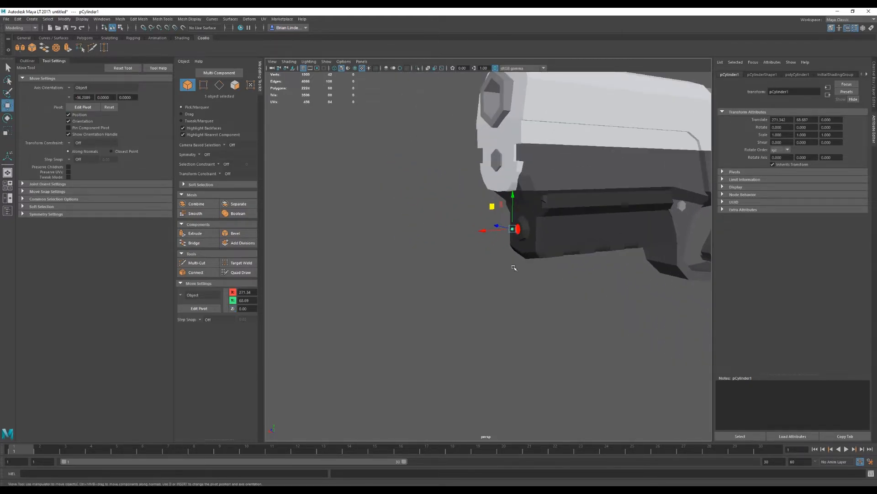
pyautogui.click(794, 75)
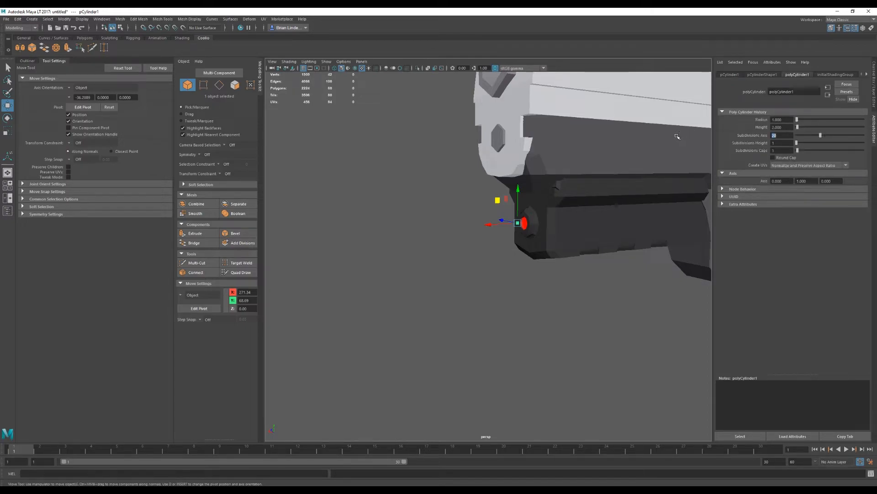
# Rotate the cylinder -90 degrees about the Z axis so it points along the barrel.
pyautogui.press('e')
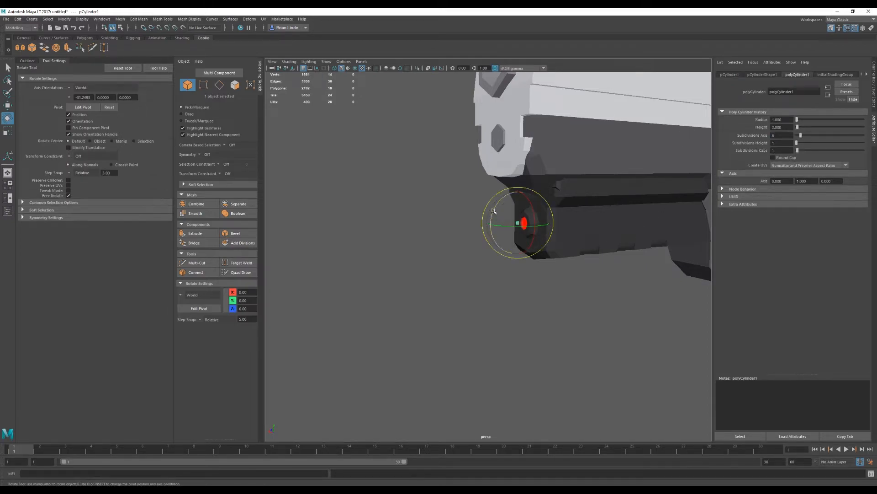
pyautogui.moveTo(494, 209); pyautogui.dragTo(484, 266)
pyautogui.press('f')
pyautogui.keyDown('alt'); pyautogui.moveTo(484, 266); pyautogui.dragTo(300, 268, button='right'); pyautogui.keyUp('alt')
pyautogui.keyDown('alt'); pyautogui.moveTo(640, 238); pyautogui.dragTo(577, 236, button='right'); pyautogui.keyUp('alt')
pyautogui.click(730, 74)
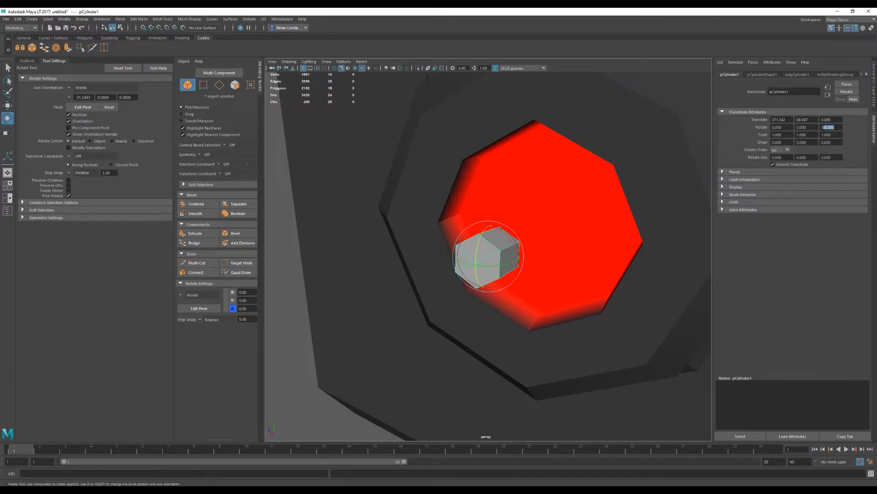
# Scale the cylinder uniformly to about 4.8 and position it against the center of the laser lens.
pyautogui.scroll(-8, 534, 292)
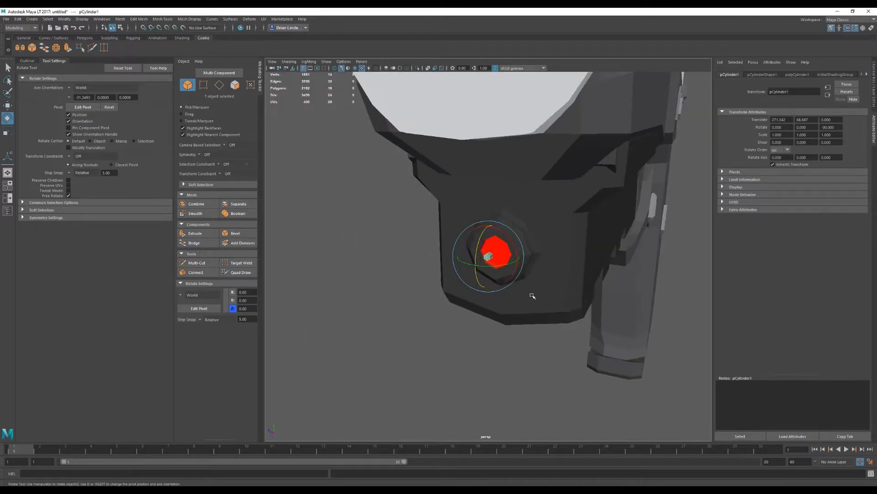
pyautogui.keyDown('alt'); pyautogui.moveTo(533, 293); pyautogui.dragTo(486, 300); pyautogui.keyUp('alt')
pyautogui.press('r')
pyautogui.moveTo(488, 261); pyautogui.dragTo(463, 269)
pyautogui.press('w')
pyautogui.moveTo(466, 259); pyautogui.dragTo(469, 259)
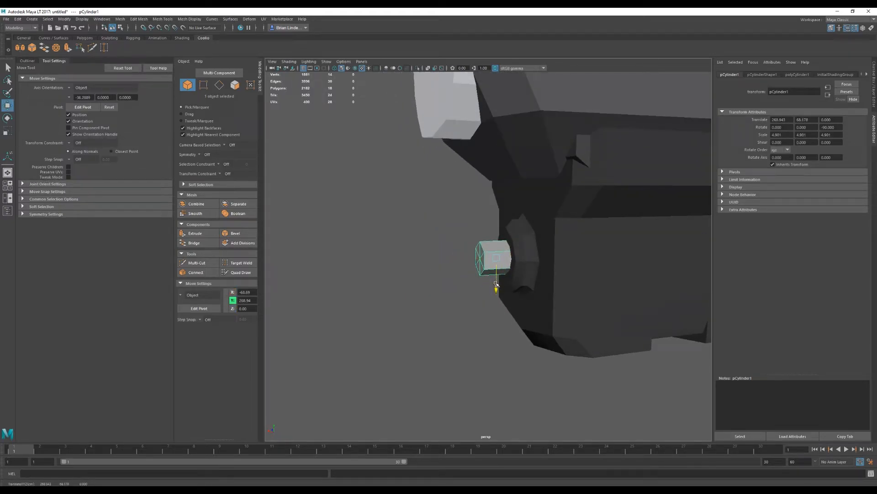
# Select the cylinder's front-end vertices and pull them far forward to stretch it into a laser beam.
pyautogui.keyDown('alt'); pyautogui.moveTo(496, 284); pyautogui.dragTo(464, 284); pyautogui.keyUp('alt')
pyautogui.moveTo(490, 266); pyautogui.dragTo(457, 262, button='right')
pyautogui.scroll(-3, 457, 263)
pyautogui.moveTo(464, 246); pyautogui.dragTo(491, 281)
pyautogui.scroll(-10, 490, 281)
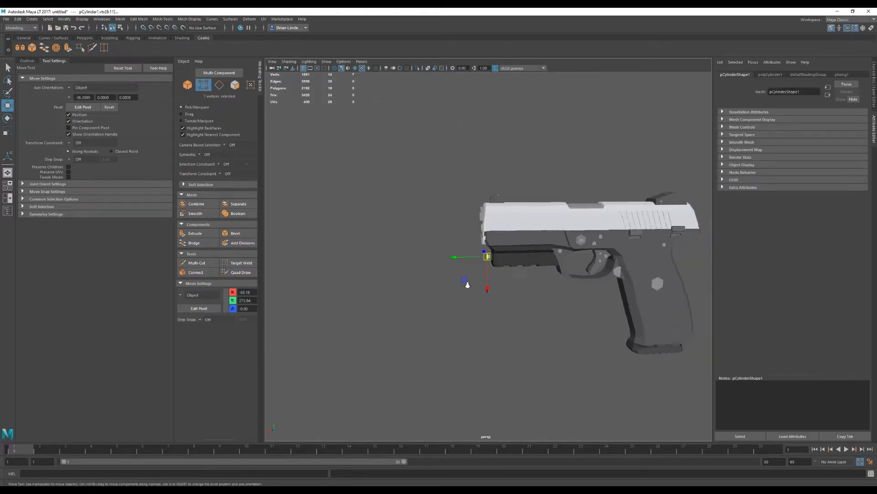
pyautogui.moveTo(454, 258); pyautogui.dragTo(176, 260)
pyautogui.press('f')
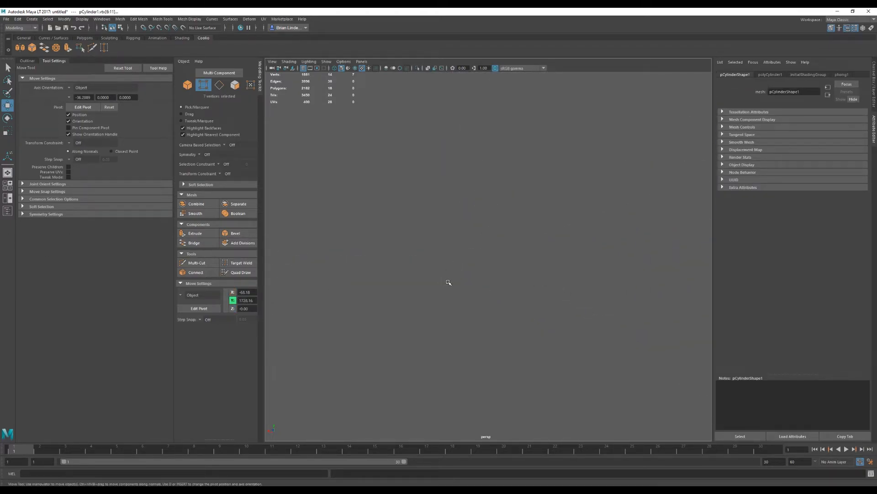
# Pull the beam's far-end vertices even further forward, away from the pistol.
pyautogui.press('a')
pyautogui.press('f')
pyautogui.keyDown('alt'); pyautogui.moveTo(480, 292); pyautogui.dragTo(241, 285, button='right'); pyautogui.keyUp('alt')
pyautogui.keyDown('alt'); pyautogui.moveTo(457, 285); pyautogui.dragTo(320, 284, button='right'); pyautogui.keyUp('alt')
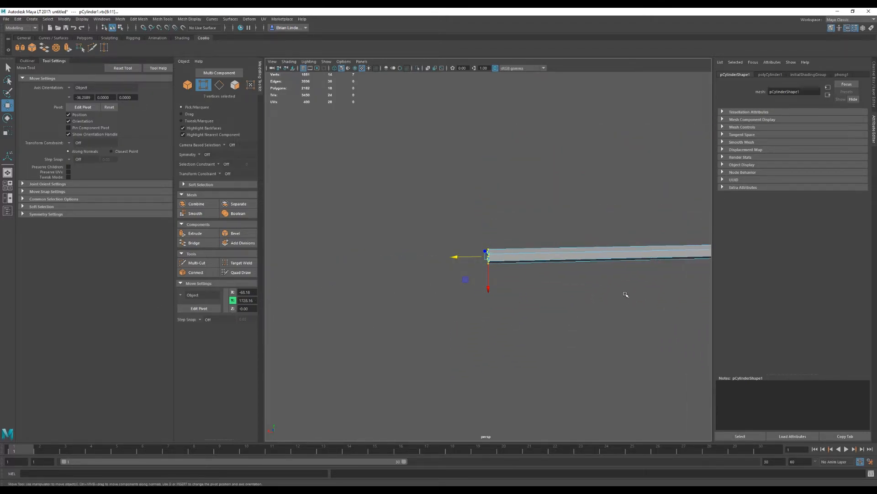
pyautogui.keyDown('alt'); pyautogui.moveTo(629, 294); pyautogui.dragTo(457, 335, button='right'); pyautogui.keyUp('alt')
pyautogui.keyDown('alt'); pyautogui.moveTo(519, 324); pyautogui.dragTo(360, 327, button='right'); pyautogui.keyUp('alt')
pyautogui.moveTo(456, 259); pyautogui.dragTo(368, 261)
# Select all faces of the laser beam and apply the bright red vertex color to them.
pyautogui.moveTo(441, 257); pyautogui.dragTo(441, 278, button='right')
pyautogui.moveTo(420, 233); pyautogui.dragTo(457, 284)
pyautogui.click(187, 18)
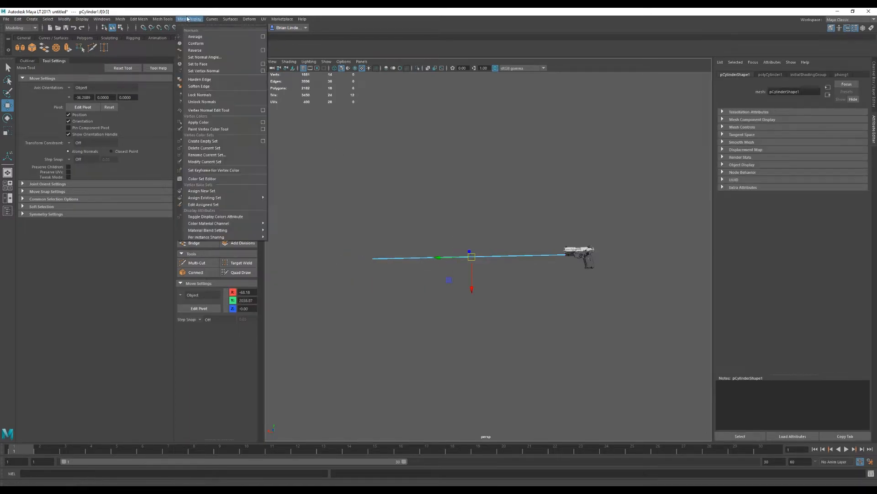
pyautogui.doubleClick(400, 259)
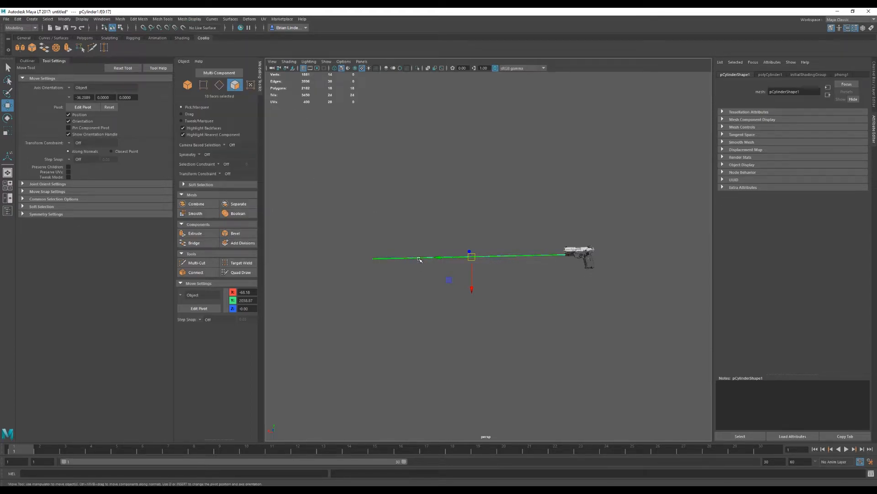
pyautogui.click(187, 19)
pyautogui.click(263, 125)
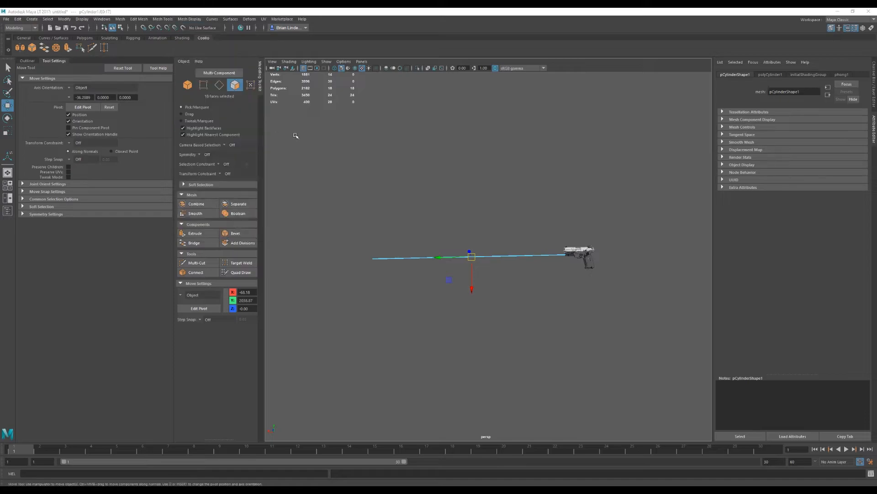
pyautogui.click(649, 244)
# Select the vertices at the beam's far end and apply the red vertex color with alpha 0.
pyautogui.moveTo(406, 258); pyautogui.dragTo(374, 256, button='right')
pyautogui.moveTo(325, 233); pyautogui.dragTo(391, 280)
pyautogui.click(189, 18)
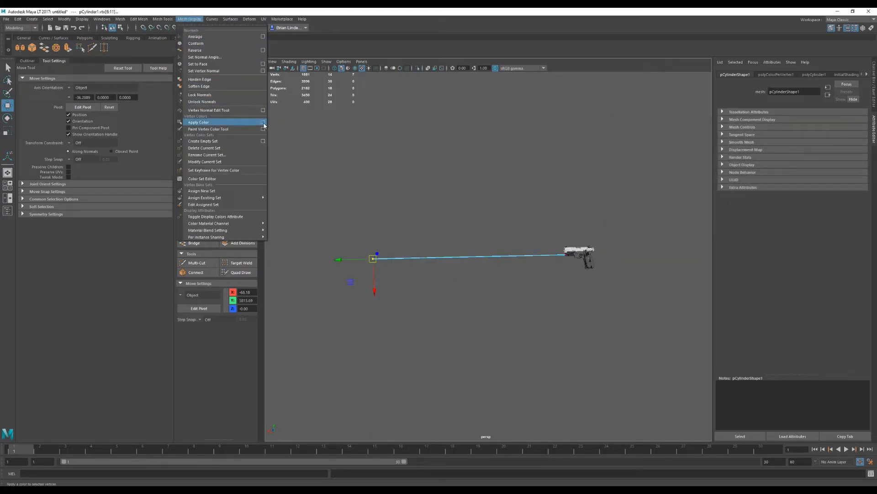
pyautogui.click(262, 122)
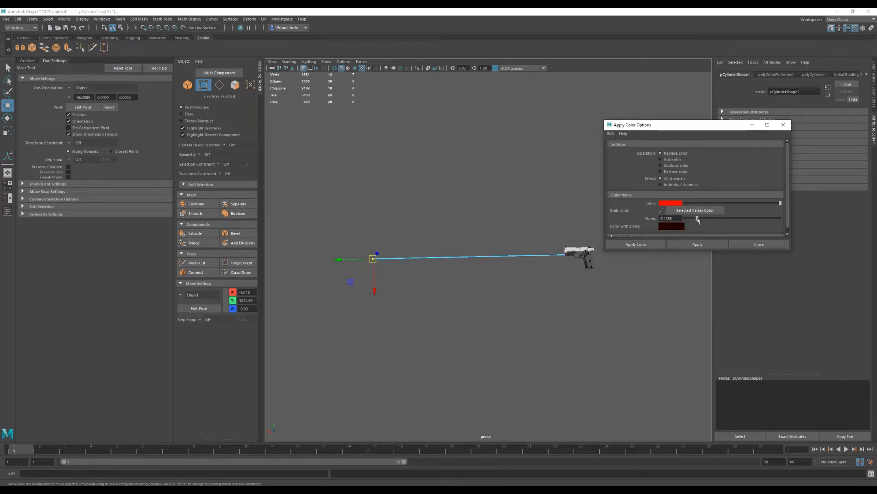
pyautogui.click(636, 244)
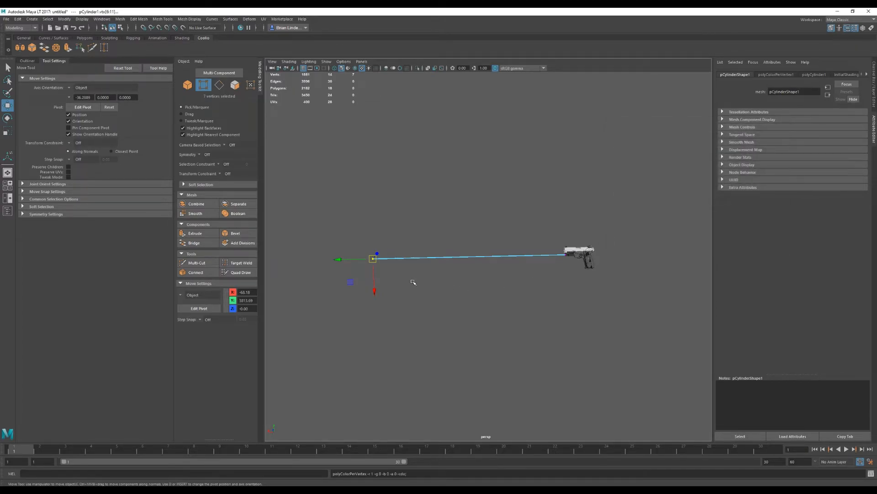
# Pull the beam's far end back toward the pistol to shorten the beam, and return to object selection with nothing selected.
pyautogui.moveTo(339, 259); pyautogui.dragTo(373, 263)
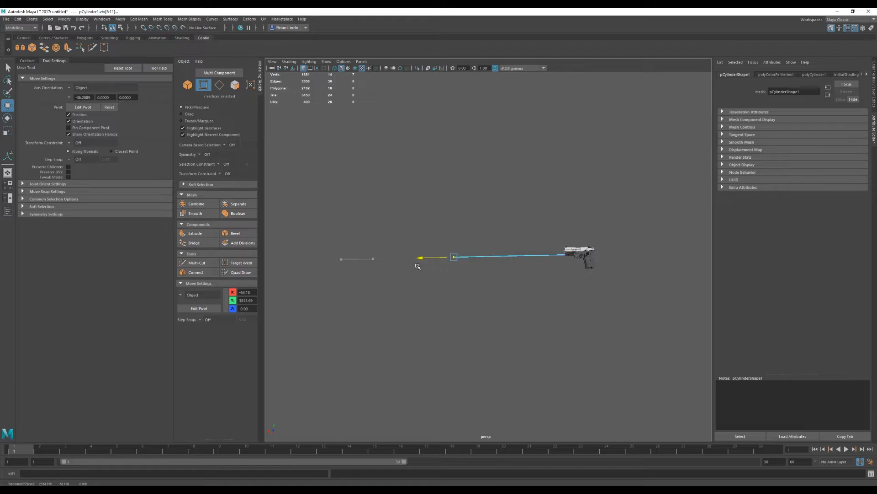
pyautogui.moveTo(487, 260); pyautogui.dragTo(525, 262, button='right')
pyautogui.keyDown('alt'); pyautogui.moveTo(606, 295); pyautogui.dragTo(390, 275); pyautogui.keyUp('alt')
pyautogui.keyDown('alt'); pyautogui.moveTo(577, 307); pyautogui.dragTo(548, 321); pyautogui.keyUp('alt')
pyautogui.scroll(6, 494, 292)
pyautogui.click(548, 321)
pyautogui.keyDown('alt'); pyautogui.moveTo(526, 314); pyautogui.dragTo(508, 306, button='middle'); pyautogui.keyUp('alt')
pyautogui.keyDown('alt'); pyautogui.moveTo(507, 307); pyautogui.dragTo(549, 278); pyautogui.keyUp('alt')
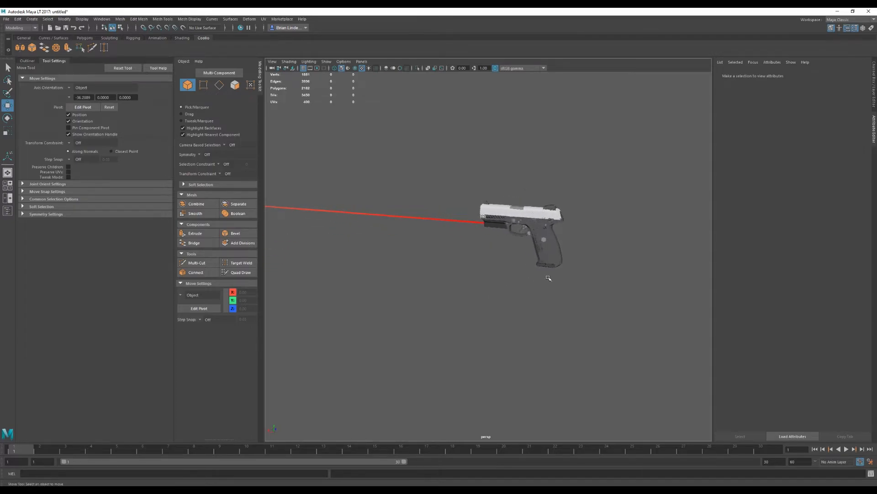
# Save the scene as RugerSR9.mlt.
pyautogui.press('q')
pyautogui.hotkey('ctrl', 's')
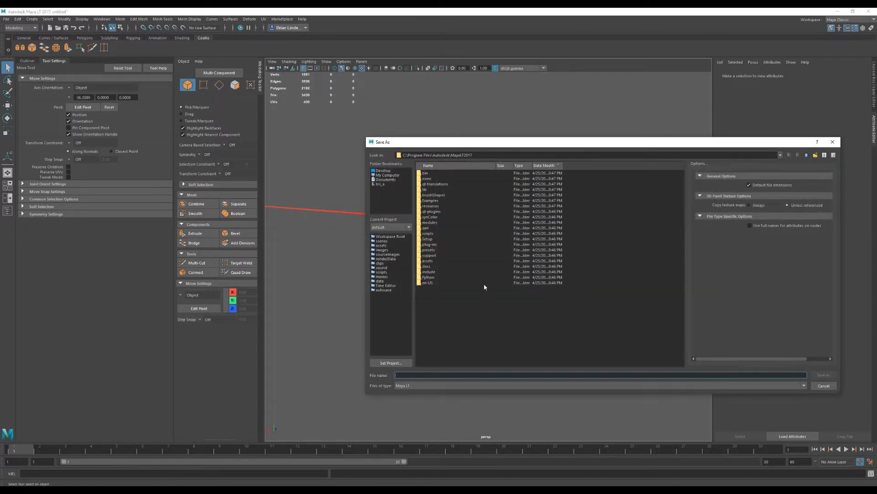
pyautogui.press('Escape')
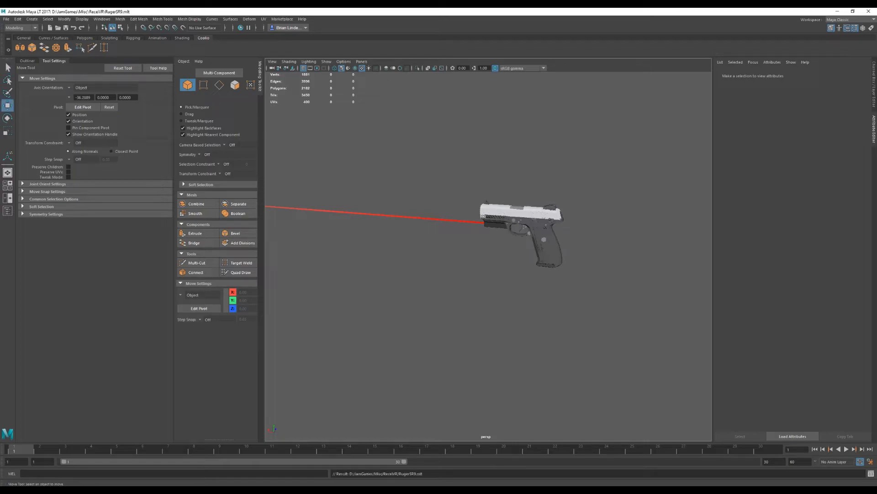
# Select all pistol parts and the laser beam with the receiver last, and parent them under the receiver.
pyautogui.scroll(5, 572, 284)
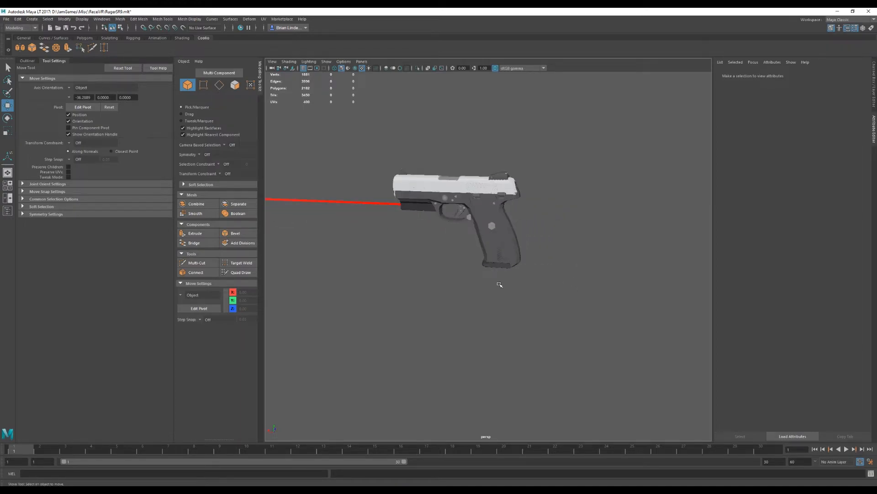
pyautogui.keyDown('alt'); pyautogui.moveTo(499, 284); pyautogui.dragTo(470, 287); pyautogui.keyUp('alt')
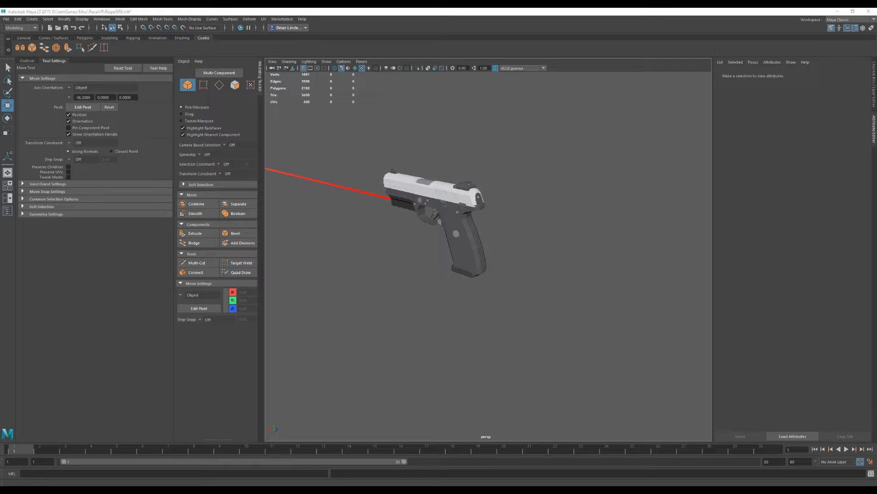
pyautogui.keyDown('alt'); pyautogui.moveTo(466, 271); pyautogui.dragTo(496, 273); pyautogui.keyUp('alt')
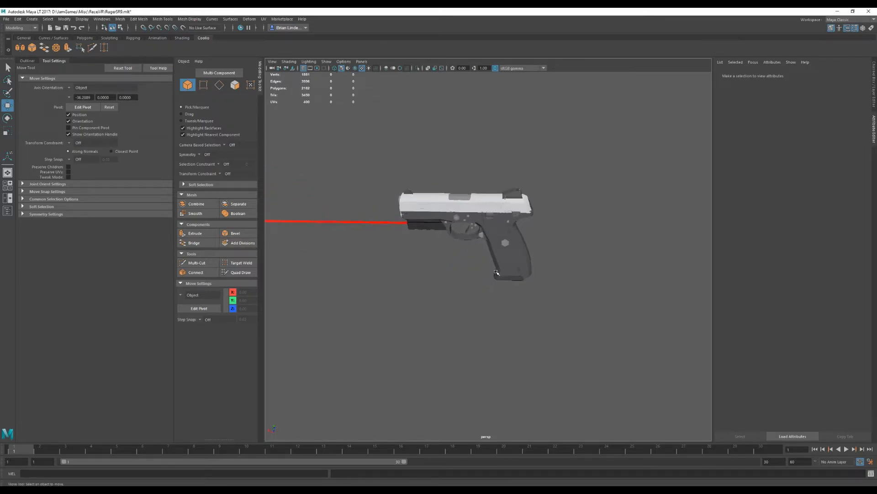
pyautogui.click(527, 265)
pyautogui.moveTo(614, 336); pyautogui.dragTo(320, 146)
pyautogui.keyDown('shift'); pyautogui.click(527, 256); pyautogui.keyUp('shift')
pyautogui.keyDown('shift'); pyautogui.click(526, 255); pyautogui.keyUp('shift')
pyautogui.keyDown('shift'); pyautogui.click(526, 254); pyautogui.keyUp('shift')
pyautogui.click(527, 253)
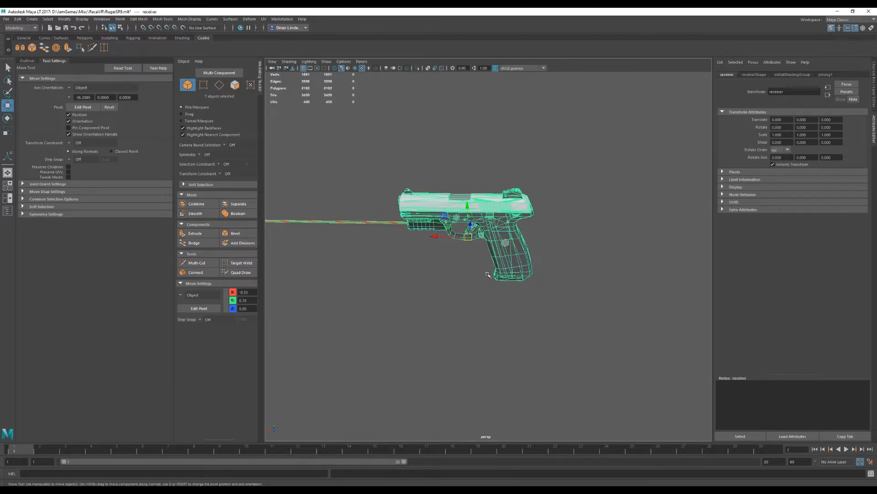
# Scale the receiver hierarchy to 0.01 on all three axes.
pyautogui.click(776, 134)
pyautogui.write('0.01')
pyautogui.press('Tab')
pyautogui.write('0.01')
pyautogui.press('Tab')
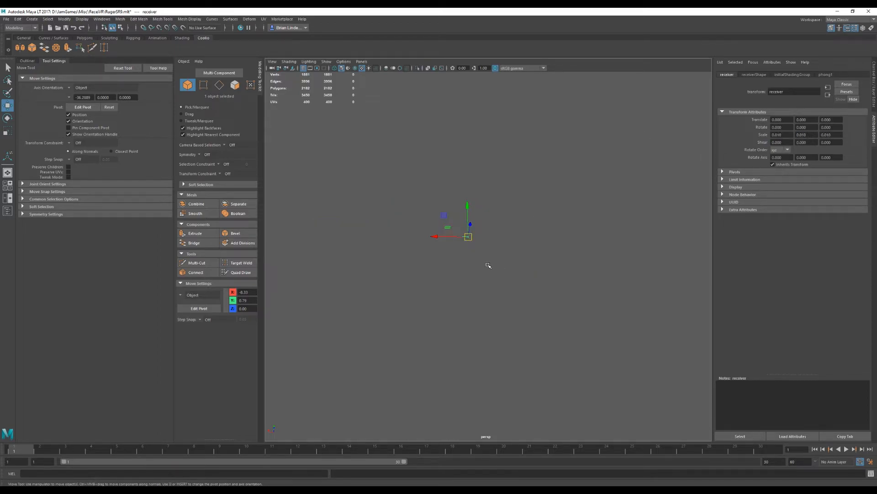
pyautogui.press('f')
pyautogui.keyDown('alt'); pyautogui.moveTo(535, 291); pyautogui.dragTo(312, 297, button='right'); pyautogui.keyUp('alt')
pyautogui.keyDown('alt'); pyautogui.moveTo(422, 285); pyautogui.dragTo(507, 275, button='middle'); pyautogui.keyUp('alt')
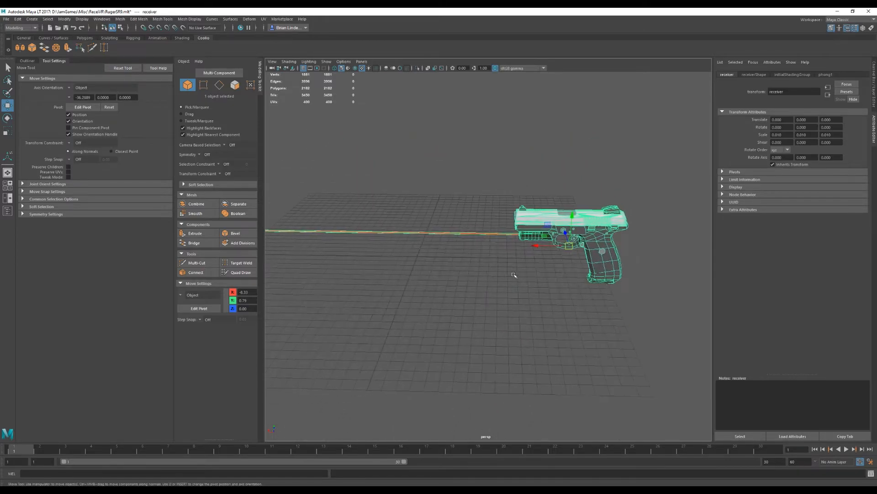
# Move the pistol along the X axis to the center of the grid and save the scene.
pyautogui.moveTo(541, 248); pyautogui.dragTo(395, 261)
pyautogui.keyDown('alt'); pyautogui.moveTo(395, 262); pyautogui.dragTo(459, 269, button='middle'); pyautogui.keyUp('alt')
pyautogui.keyDown('alt'); pyautogui.moveTo(470, 308); pyautogui.dragTo(474, 308); pyautogui.keyUp('alt')
pyautogui.click(315, 200)
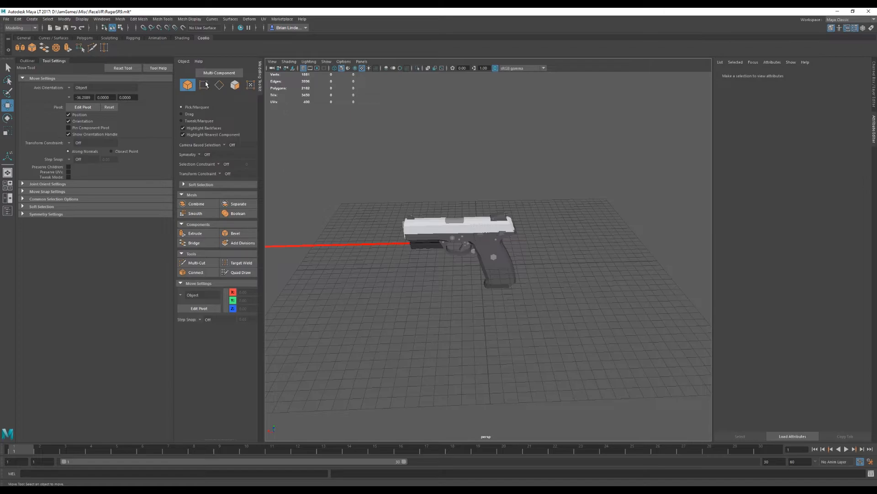
pyautogui.hotkey('ctrl', 's')
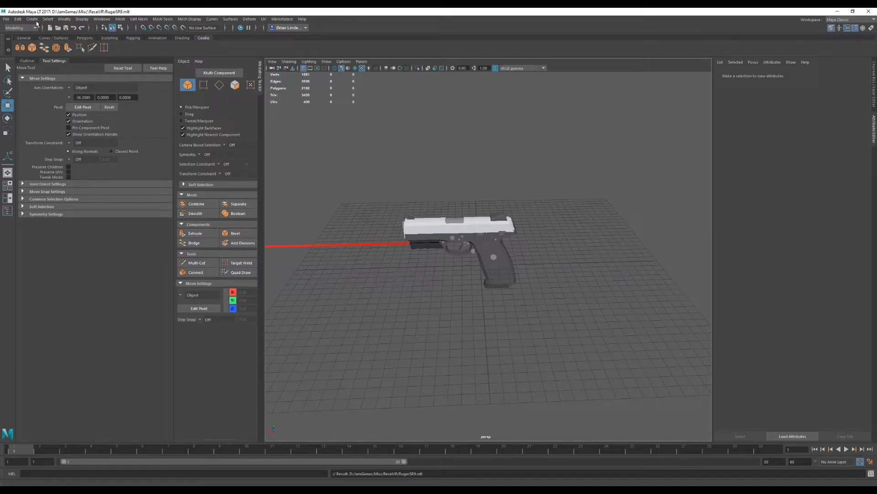
# Create a polygon cube at the origin as a size reference and set its width to 1.92.
pyautogui.click(33, 19)
pyautogui.moveTo(69, 36)
pyautogui.click(137, 55)
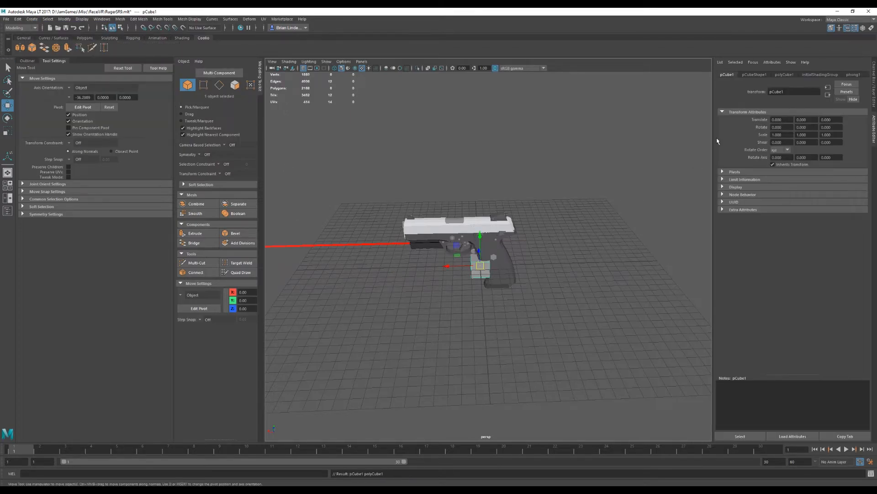
pyautogui.click(784, 75)
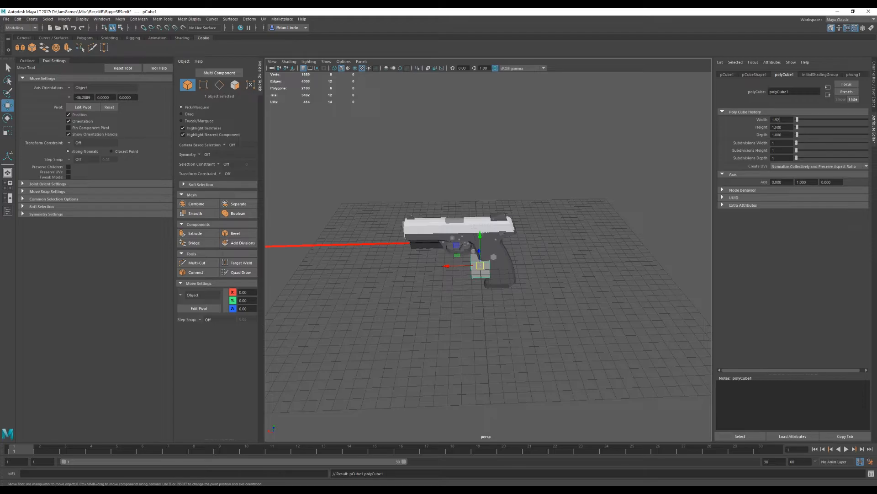
pyautogui.write('1.92')
pyautogui.press('Return')
pyautogui.keyDown('alt'); pyautogui.moveTo(469, 315); pyautogui.dragTo(530, 311, button='right'); pyautogui.keyUp('alt')
pyautogui.keyDown('alt'); pyautogui.moveTo(460, 304); pyautogui.dragTo(497, 304, button='middle'); pyautogui.keyUp('alt')
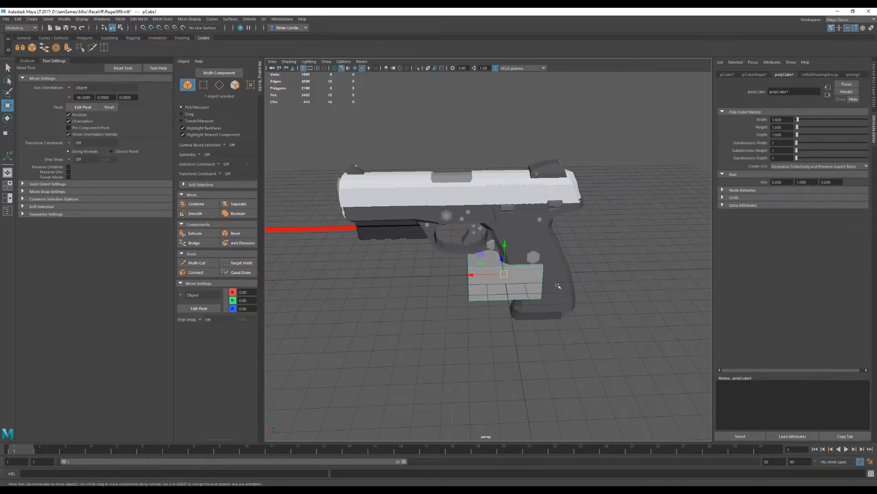
# Undo the cube's width change and apply the 1.92 length to its depth instead.
pyautogui.hotkey('ctrl', 'z')
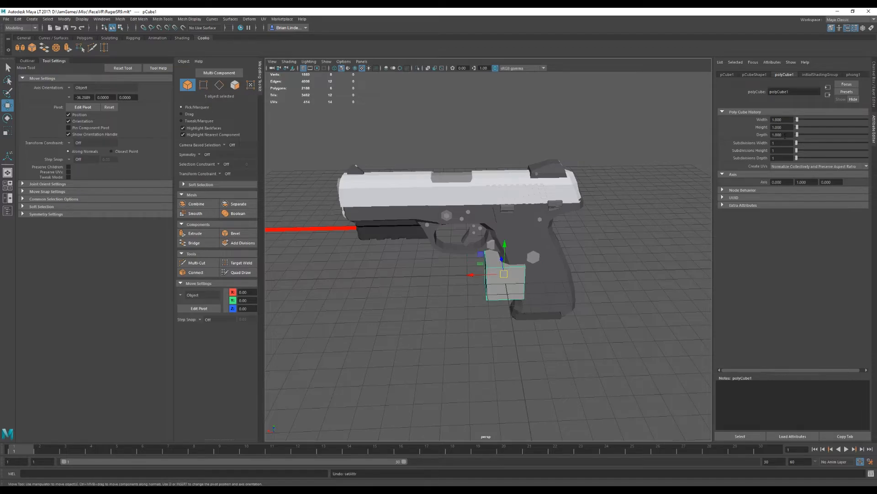
pyautogui.press('Return')
# Select the receiver and rotate the whole pistol -90 degrees about the Y axis.
pyautogui.keyDown('alt'); pyautogui.moveTo(582, 329); pyautogui.dragTo(528, 283); pyautogui.keyUp('alt')
pyautogui.click(540, 313)
pyautogui.press('e')
pyautogui.click(727, 75)
pyautogui.press('w')
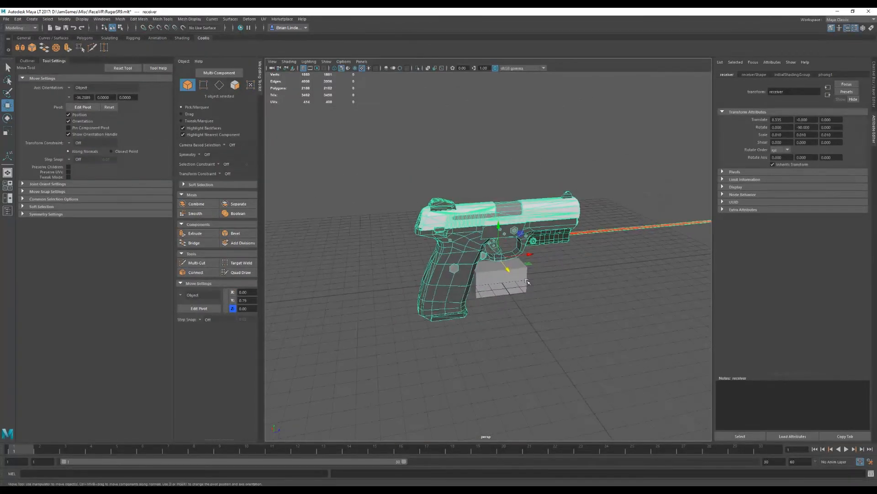
# Try to scale the whole pistol down uniformly toward the reference cube's size.
pyautogui.press('r')
pyautogui.moveTo(500, 257); pyautogui.dragTo(60, 246)
pyautogui.press('w')
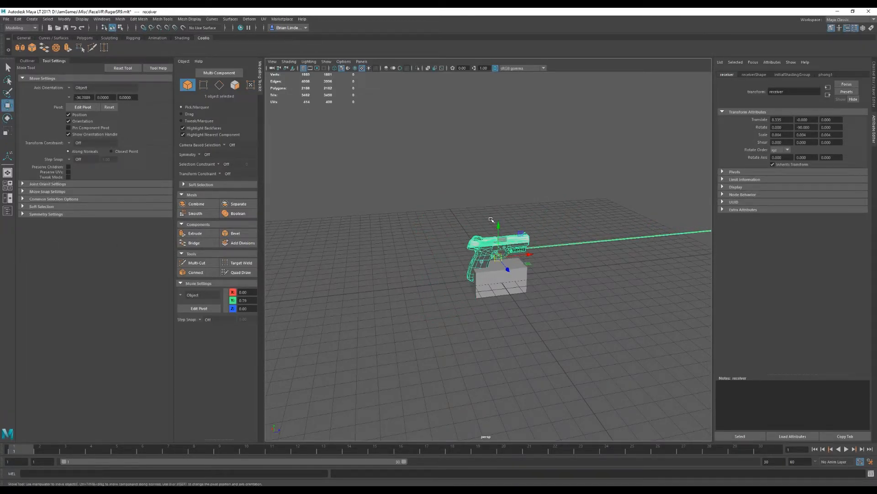
pyautogui.hotkey('ctrl', 'z')
# Lower the pistol into the reference cube and scale it down uniformly toward the cube's length.
pyautogui.moveTo(494, 237); pyautogui.dragTo(415, 294)
pyautogui.scroll(5, 508, 281)
pyautogui.press('r')
pyautogui.press('w')
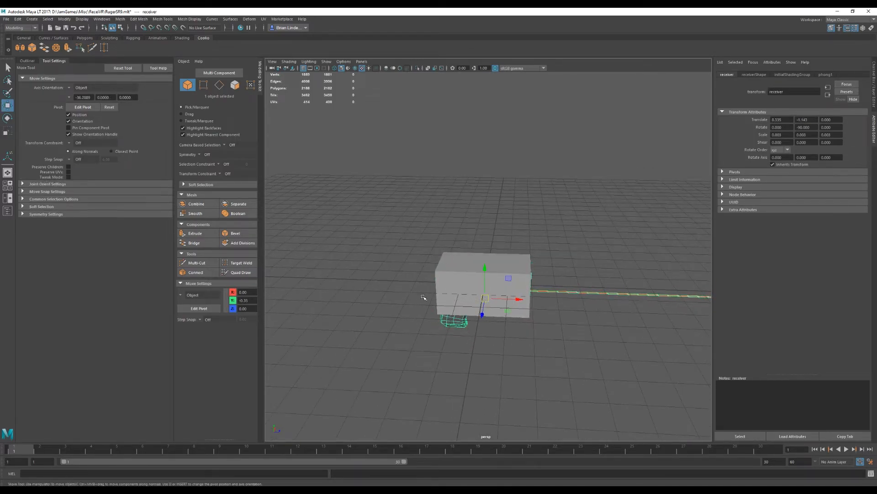
# Fine-tune the pistol's height and uniform scale against the reference cube.
pyautogui.moveTo(485, 268); pyautogui.dragTo(486, 211)
pyautogui.press('r')
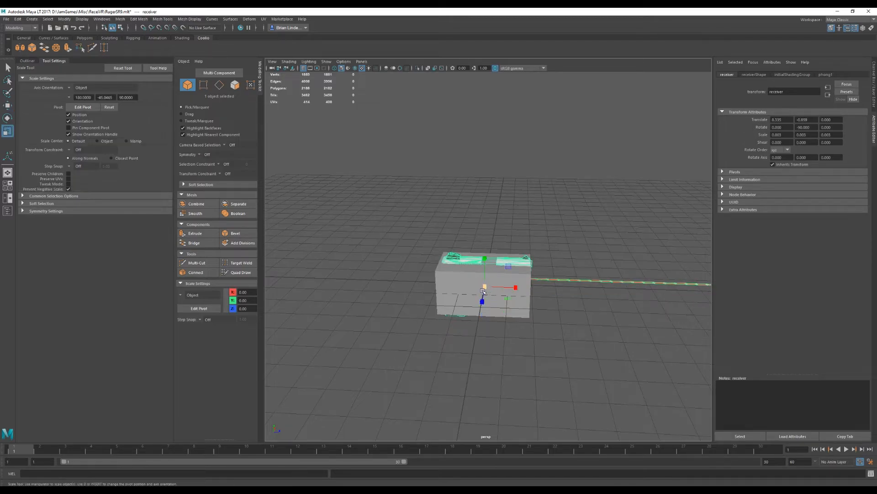
pyautogui.moveTo(473, 293)
pyautogui.keyDown('alt'); pyautogui.mouseDown()
pyautogui.moveTo(499, 268)
pyautogui.moveTo(457, 306)
pyautogui.moveTo(521, 305)
pyautogui.moveTo(529, 289)
pyautogui.moveTo(489, 293)
pyautogui.mouseUp(); pyautogui.keyUp('alt')
pyautogui.click(487, 284)
pyautogui.press('w')
pyautogui.moveTo(488, 252); pyautogui.dragTo(487, 269)
pyautogui.scroll(1, 496, 283)
pyautogui.press('x')
# Delete the reference cube.
pyautogui.click(539, 325)
pyautogui.keyDown('alt'); pyautogui.moveTo(526, 320); pyautogui.dragTo(465, 285); pyautogui.keyUp('alt')
pyautogui.click(546, 312)
pyautogui.press('Delete')
# Select the faces of the long recessed strip on the slide's side and apply a light gray vertex color.
pyautogui.scroll(6, 523, 299)
pyautogui.click(457, 266)
pyautogui.moveTo(460, 270); pyautogui.dragTo(459, 293, button='right')
pyautogui.doubleClick(453, 268)
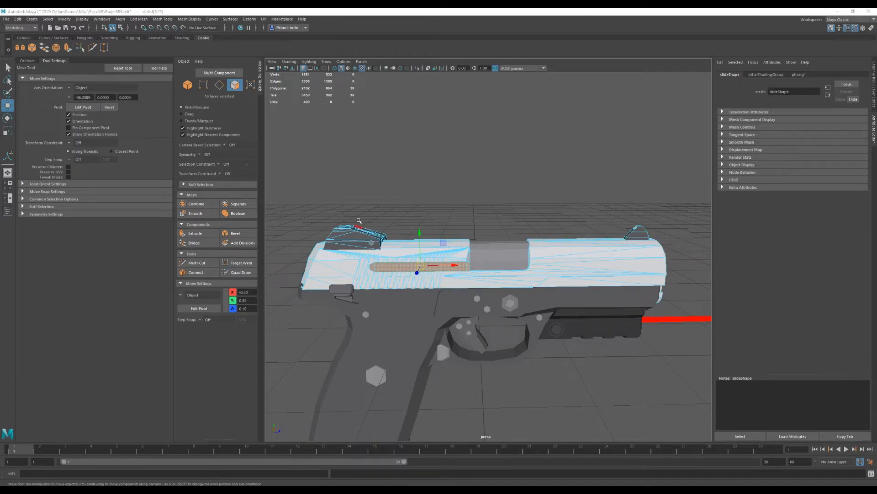
pyautogui.click(189, 18)
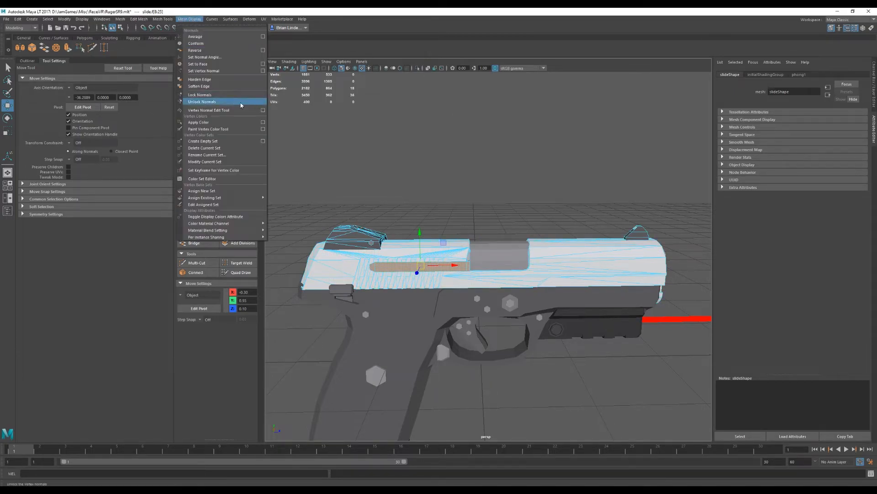
pyautogui.click(262, 122)
pyautogui.click(675, 204)
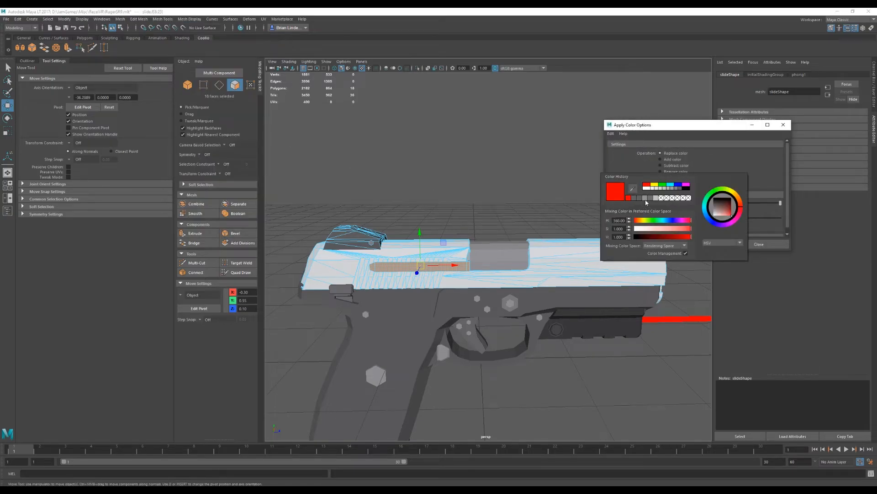
pyautogui.click(657, 198)
pyautogui.click(629, 245)
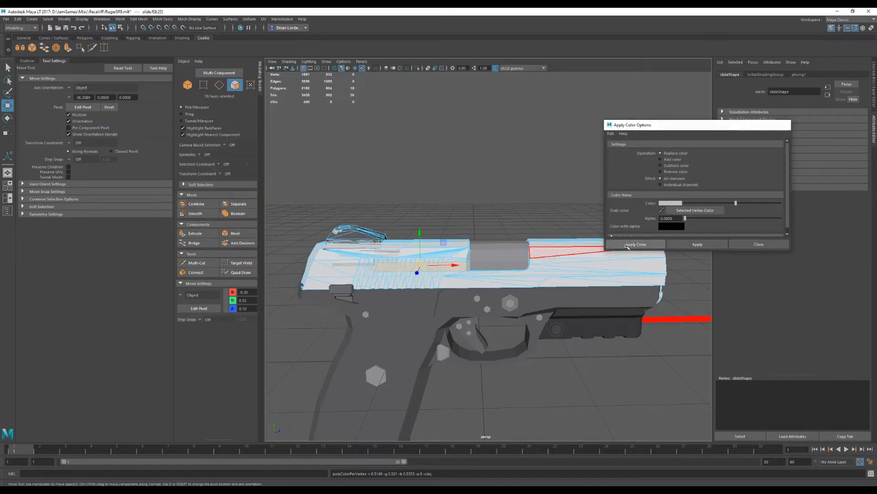
# Undo the strip's color and reapply a slightly darker light gray with alpha 1, returning to object selection.
pyautogui.hotkey('ctrl', 'z')
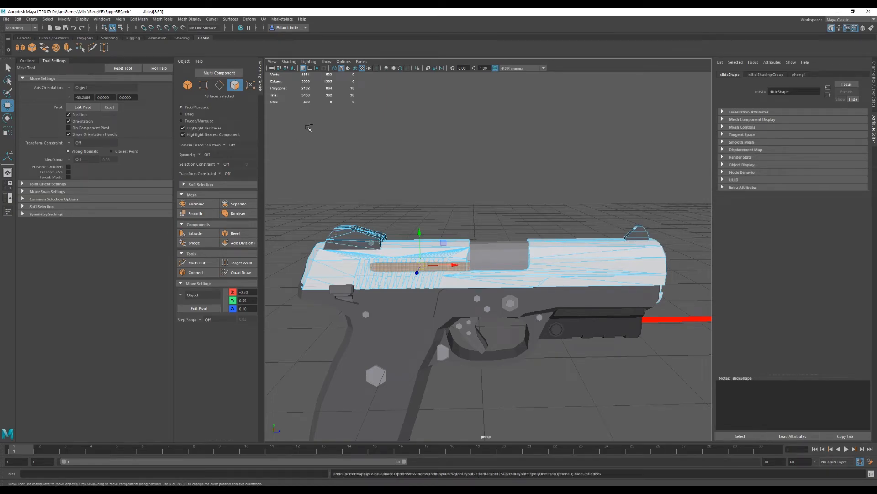
pyautogui.click(189, 19)
pyautogui.click(263, 123)
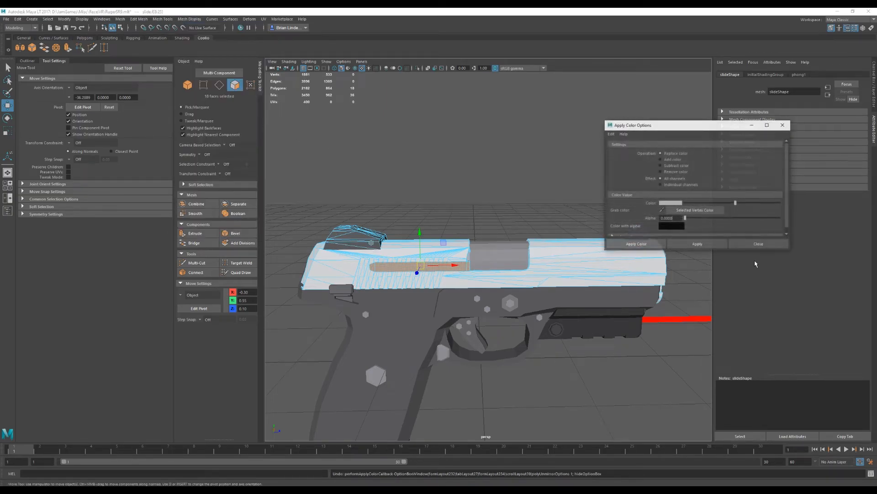
pyautogui.click(752, 218)
pyautogui.click(752, 218)
pyautogui.moveTo(736, 204); pyautogui.dragTo(730, 204)
pyautogui.click(656, 245)
pyautogui.click(586, 366)
pyautogui.keyDown('alt'); pyautogui.moveTo(586, 366); pyautogui.dragTo(519, 389); pyautogui.keyUp('alt')
pyautogui.moveTo(407, 275); pyautogui.dragTo(503, 212, button='right')
pyautogui.click(503, 212)
# Try rotating the trigger inside the trigger guard, undoing the rotation.
pyautogui.keyDown('alt'); pyautogui.moveTo(486, 211); pyautogui.dragTo(608, 302); pyautogui.keyUp('alt')
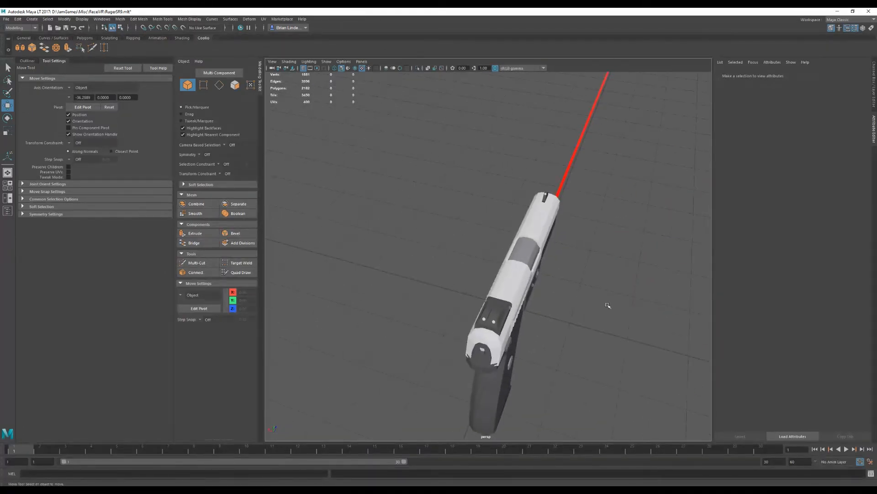
pyautogui.keyDown('alt'); pyautogui.moveTo(540, 279); pyautogui.dragTo(519, 260); pyautogui.keyUp('alt')
pyautogui.scroll(5, 453, 244)
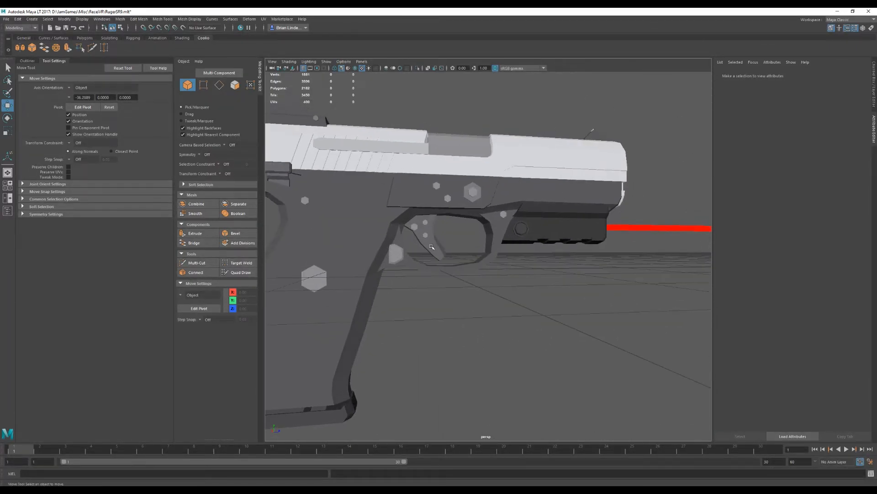
pyautogui.click(429, 229)
pyautogui.press('e')
pyautogui.moveTo(430, 229); pyautogui.dragTo(441, 232)
pyautogui.hotkey('ctrl', 'z')
# Examine the laser sight, beam and overall pistol from several sides.
pyautogui.keyDown('alt'); pyautogui.moveTo(517, 309); pyautogui.dragTo(481, 298); pyautogui.keyUp('alt')
pyautogui.click(503, 248)
pyautogui.keyDown('alt'); pyautogui.moveTo(504, 248); pyautogui.dragTo(539, 267); pyautogui.keyUp('alt')
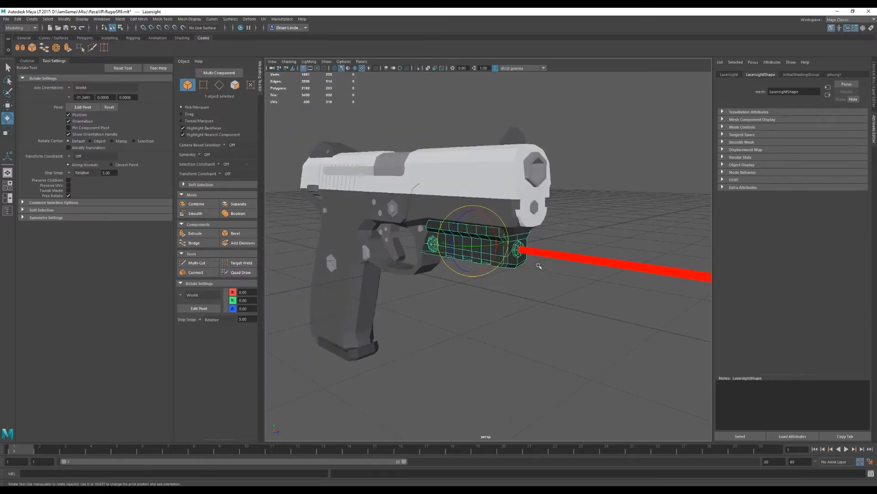
pyautogui.click(544, 255)
pyautogui.click(480, 324)
pyautogui.keyDown('alt'); pyautogui.moveTo(430, 323); pyautogui.dragTo(534, 311); pyautogui.keyUp('alt')
pyautogui.scroll(-3, 484, 321)
pyautogui.keyDown('alt'); pyautogui.moveTo(514, 215); pyautogui.dragTo(626, 290); pyautogui.keyUp('alt')
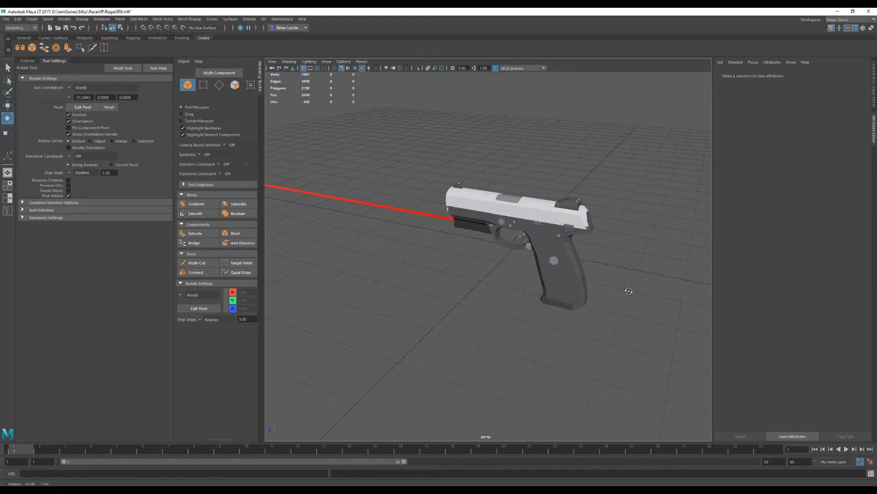
# Select every pistol part except the receiver and unparent them from it.
pyautogui.moveTo(647, 361); pyautogui.dragTo(362, 132)
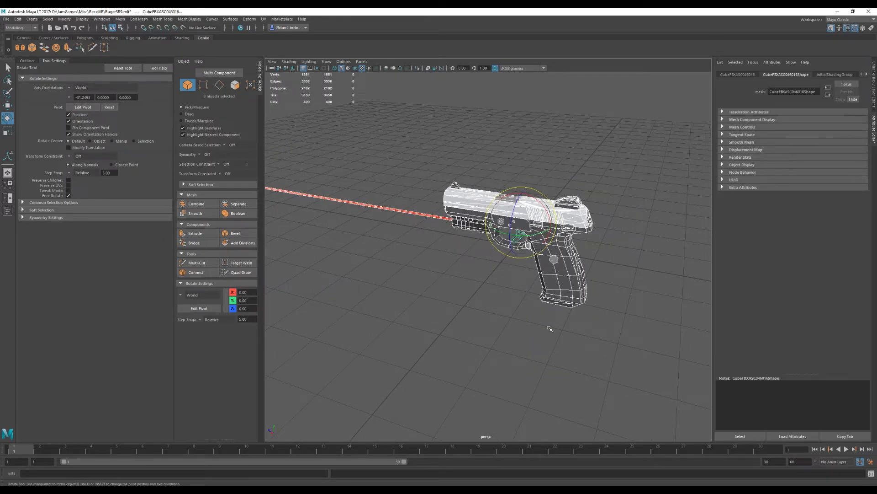
pyautogui.click(577, 284)
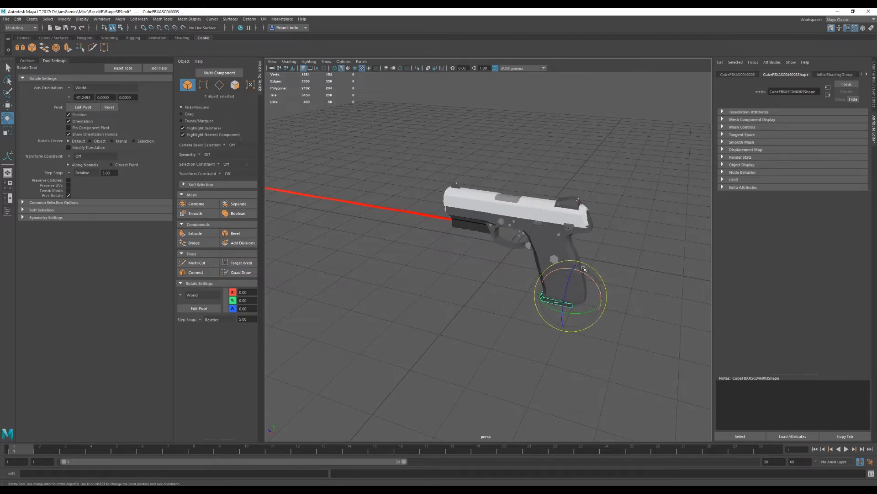
pyautogui.click(569, 245)
pyautogui.keyDown('alt'); pyautogui.moveTo(603, 273); pyautogui.dragTo(586, 291, button='middle'); pyautogui.keyUp('alt')
pyautogui.moveTo(633, 358); pyautogui.dragTo(356, 106)
pyautogui.keyDown('shift'); pyautogui.click(549, 281); pyautogui.keyUp('shift')
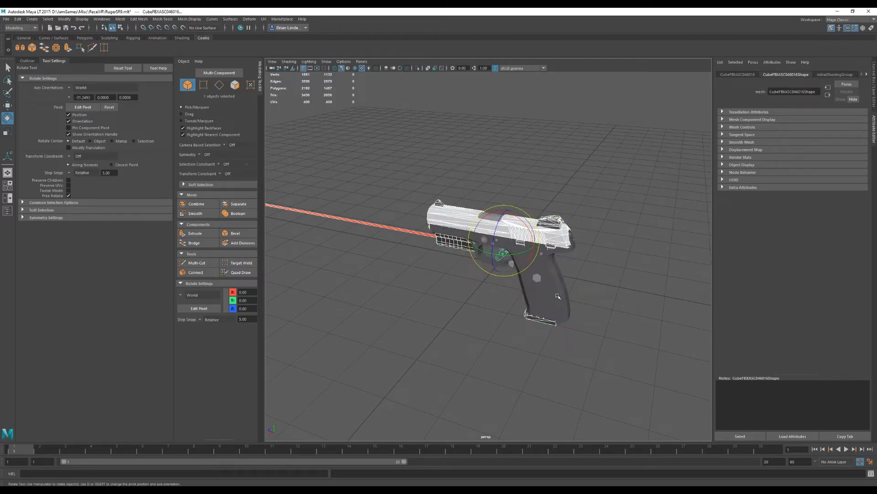
pyautogui.click(18, 19)
pyautogui.click(49, 174)
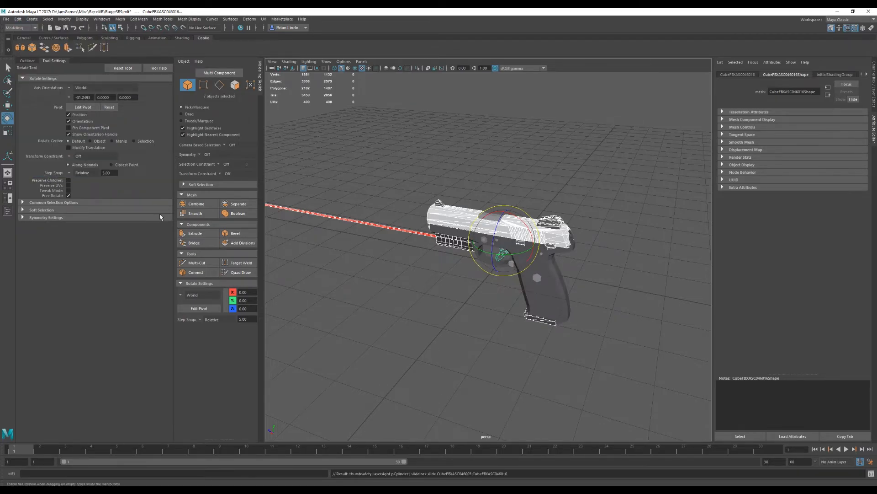
# Check the unparented parts by selecting them individually and examine the slide's transform attributes.
pyautogui.click(554, 315)
pyautogui.click(548, 288)
pyautogui.keyDown('alt'); pyautogui.moveTo(605, 325); pyautogui.dragTo(590, 329); pyautogui.keyUp('alt')
pyautogui.click(578, 306)
pyautogui.click(514, 236)
pyautogui.keyDown('alt'); pyautogui.moveTo(551, 267); pyautogui.dragTo(656, 307, button='right'); pyautogui.keyUp('alt')
pyautogui.click(628, 303)
pyautogui.keyDown('alt'); pyautogui.moveTo(627, 303); pyautogui.dragTo(480, 305); pyautogui.keyUp('alt')
pyautogui.scroll(-5, 473, 304)
pyautogui.click(472, 242)
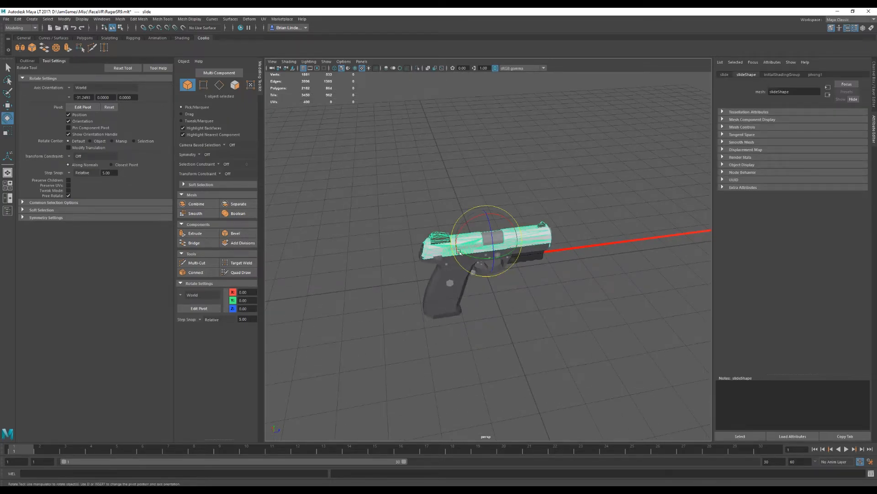
pyautogui.click(724, 74)
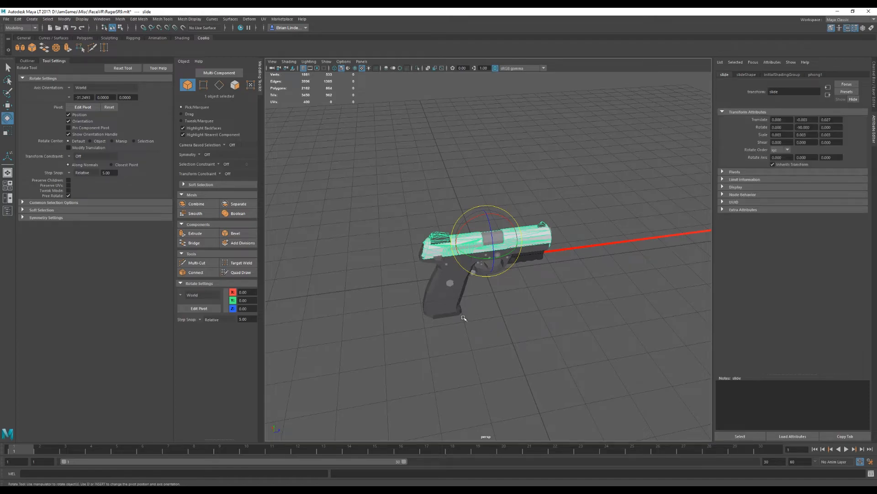
# Rename the base piece at the bottom of the grip as magazine.
pyautogui.click(441, 292)
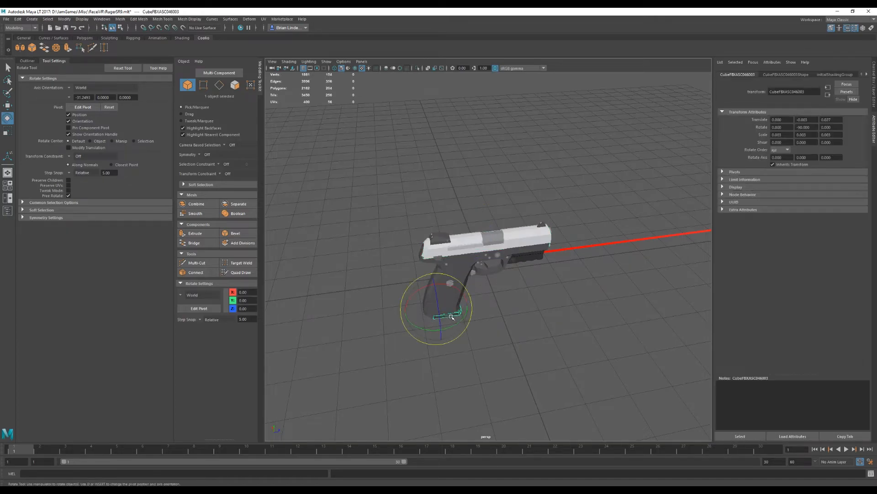
pyautogui.doubleClick(811, 93)
pyautogui.write('magazine')
# Inspect the receiver and small parts on both sides of the pistol.
pyautogui.keyDown('alt'); pyautogui.moveTo(495, 296); pyautogui.dragTo(533, 270); pyautogui.keyUp('alt')
pyautogui.scroll(6, 533, 270)
pyautogui.click(433, 267)
pyautogui.click(385, 234)
pyautogui.keyDown('alt'); pyautogui.moveTo(385, 233); pyautogui.dragTo(541, 258); pyautogui.keyUp('alt')
pyautogui.click(546, 223)
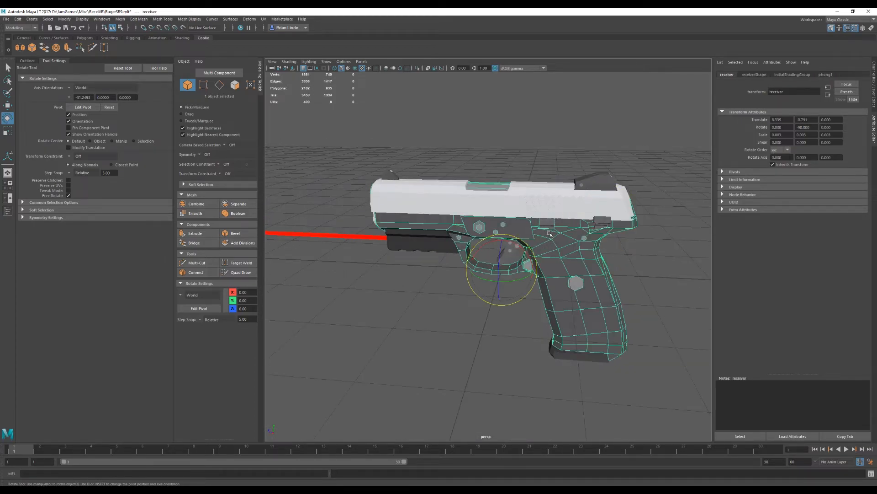
pyautogui.click(502, 305)
pyautogui.keyDown('alt'); pyautogui.moveTo(478, 296); pyautogui.dragTo(449, 295); pyautogui.keyUp('alt')
pyautogui.click(465, 286)
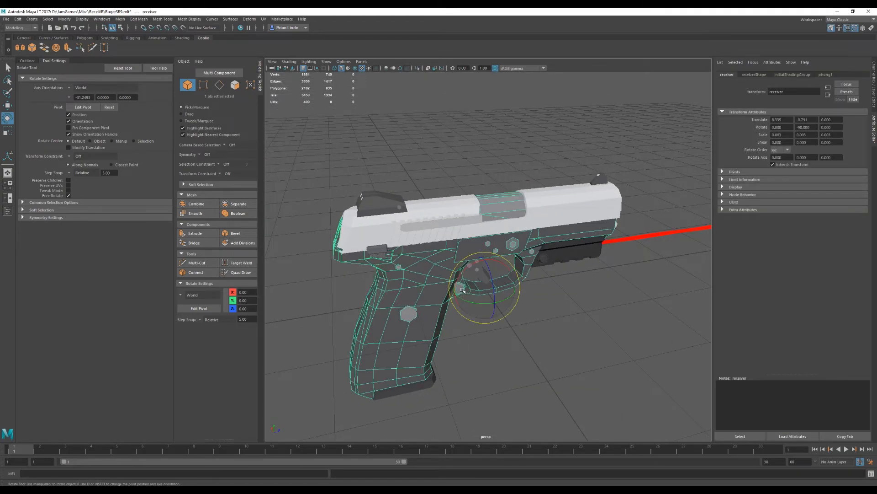
pyautogui.click(478, 342)
# Select the magazine release button's faces on both sides of the receiver and apply the light gray vertex color.
pyautogui.scroll(6, 468, 335)
pyautogui.click(421, 325)
pyautogui.press('w')
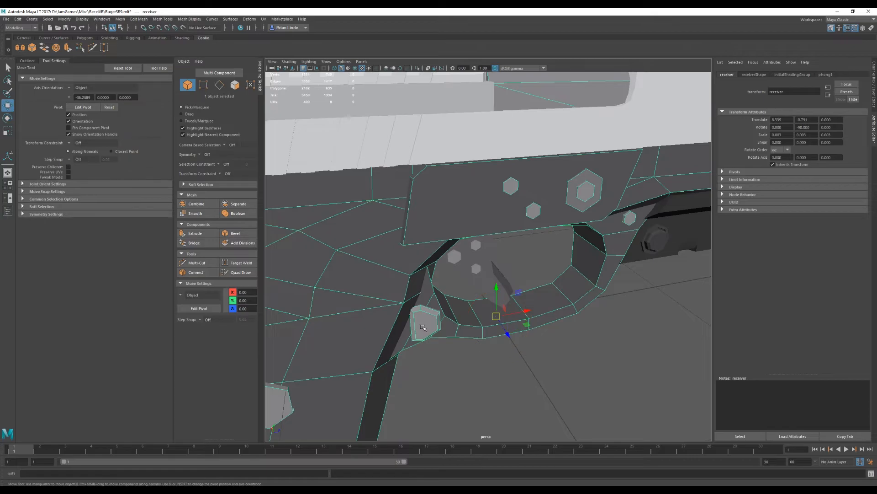
pyautogui.moveTo(423, 327)
pyautogui.mouseDown(button='right')
pyautogui.moveTo(425, 315)
pyautogui.moveTo(427, 323)
pyautogui.mouseUp(button='right')
pyautogui.keyDown('alt'); pyautogui.moveTo(427, 322); pyautogui.dragTo(503, 293); pyautogui.keyUp('alt')
pyautogui.click(565, 287)
pyautogui.keyDown('shift'); pyautogui.doubleClick(564, 286); pyautogui.keyUp('shift')
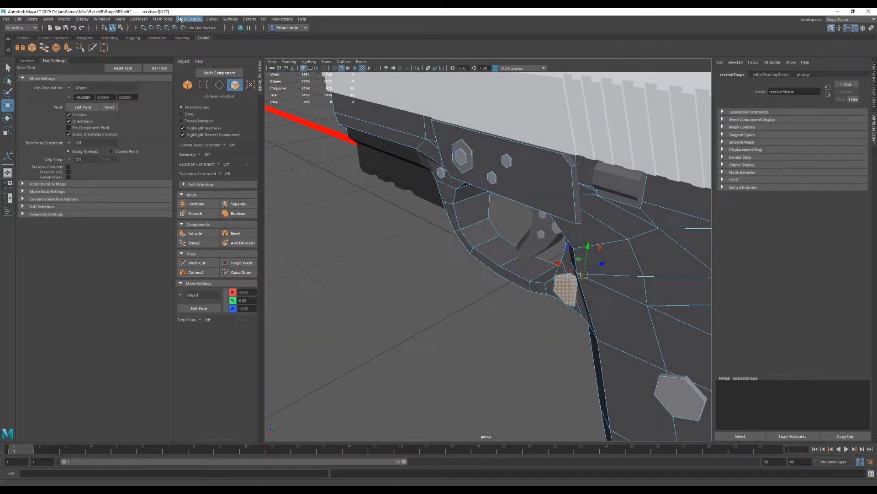
pyautogui.click(190, 19)
pyautogui.click(263, 122)
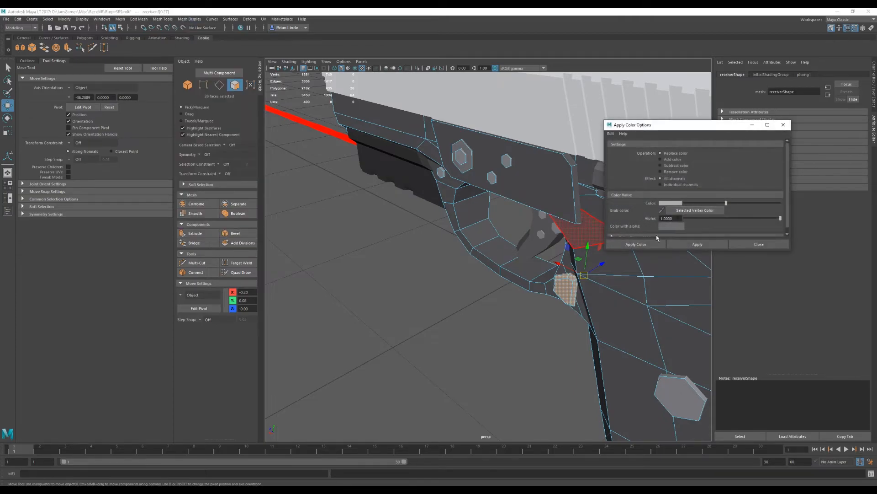
pyautogui.click(646, 245)
pyautogui.click(502, 329)
pyautogui.keyDown('alt'); pyautogui.moveTo(501, 329); pyautogui.dragTo(568, 271); pyautogui.keyUp('alt')
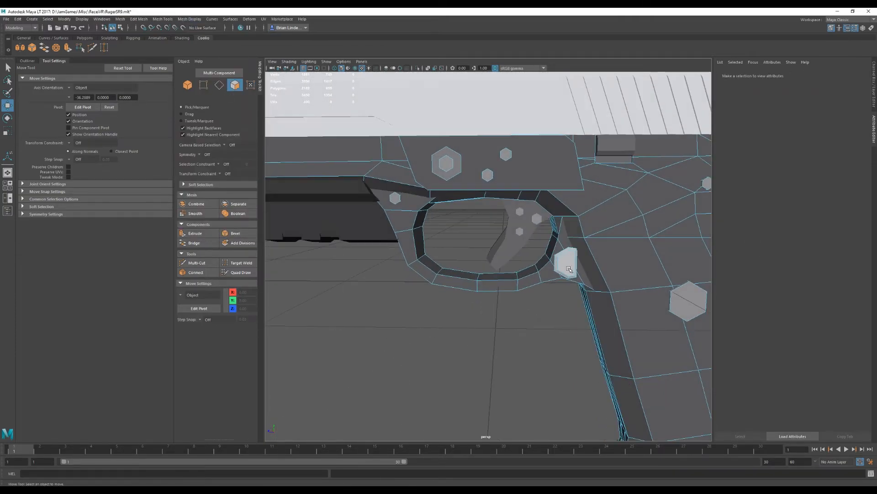
# Reselect the magazine release button's faces on both sides and recolor them a darker gray, returning to object selection.
pyautogui.doubleClick(558, 274)
pyautogui.keyDown('alt'); pyautogui.moveTo(511, 303); pyautogui.dragTo(574, 298); pyautogui.keyUp('alt')
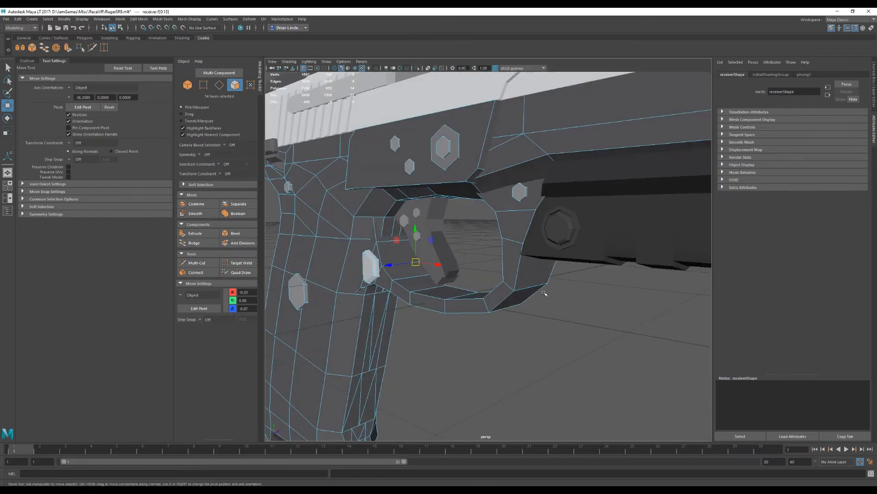
pyautogui.keyDown('shift'); pyautogui.doubleClick(370, 266); pyautogui.keyUp('shift')
pyautogui.click(189, 19)
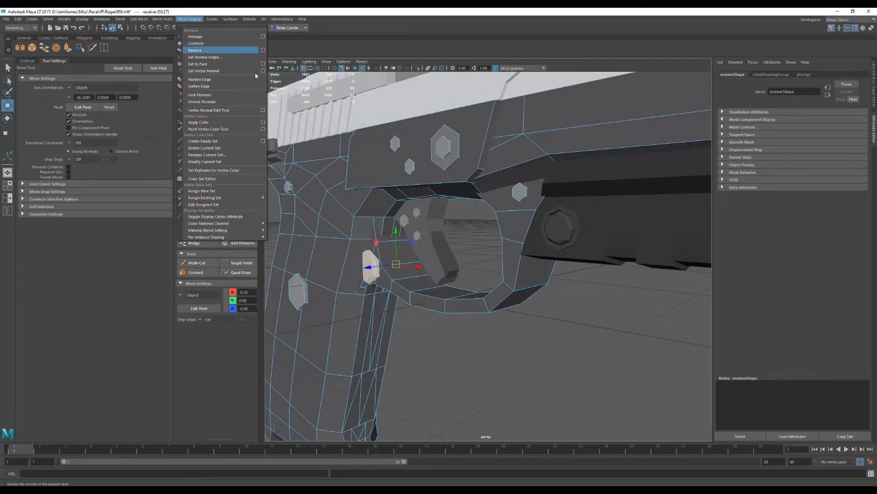
pyautogui.click(263, 122)
pyautogui.click(699, 203)
pyautogui.moveTo(700, 203); pyautogui.dragTo(712, 203)
pyautogui.click(636, 244)
pyautogui.click(578, 342)
pyautogui.keyDown('alt'); pyautogui.moveTo(577, 343); pyautogui.dragTo(462, 327); pyautogui.keyUp('alt')
pyautogui.moveTo(383, 279); pyautogui.dragTo(446, 255, button='right')
pyautogui.click(468, 343)
# Darken the vertex color of the magazine release button's faces on both sides further, returning to object selection.
pyautogui.scroll(-5, 457, 338)
pyautogui.scroll(-5, 444, 335)
pyautogui.keyDown('alt'); pyautogui.moveTo(492, 330); pyautogui.dragTo(493, 331); pyautogui.keyUp('alt')
pyautogui.moveTo(461, 277); pyautogui.dragTo(461, 296, button='right')
pyautogui.doubleClick(462, 273)
pyautogui.keyDown('alt'); pyautogui.moveTo(464, 279); pyautogui.dragTo(608, 320); pyautogui.keyUp('alt')
pyautogui.scroll(5, 575, 295)
pyautogui.keyDown('shift'); pyautogui.doubleClick(561, 263); pyautogui.keyUp('shift')
pyautogui.click(189, 19)
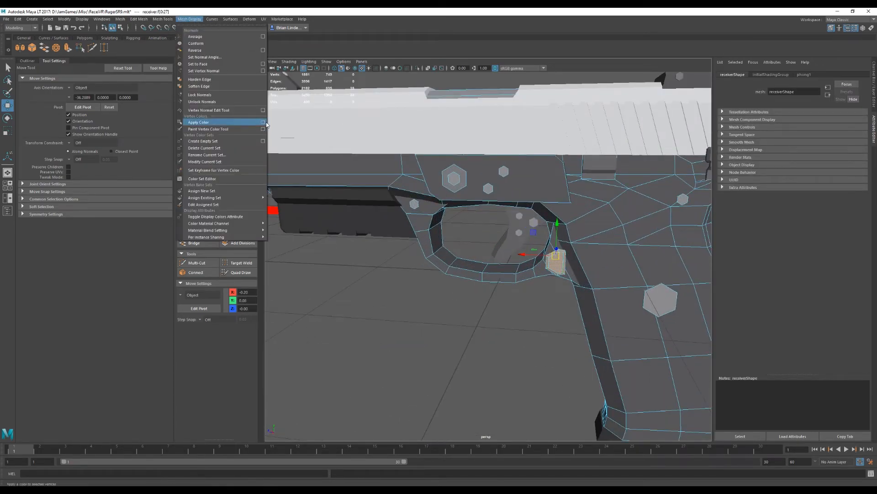
pyautogui.click(265, 124)
pyautogui.moveTo(711, 203); pyautogui.dragTo(700, 203)
pyautogui.click(635, 244)
pyautogui.moveTo(556, 256); pyautogui.dragTo(541, 323, button='right')
pyautogui.keyDown('alt'); pyautogui.moveTo(541, 323); pyautogui.dragTo(511, 219); pyautogui.keyUp('alt')
# Move the matching pair of receiver edges just above the magazine release, one per side, along X.
pyautogui.click(511, 217)
pyautogui.scroll(4, 511, 216)
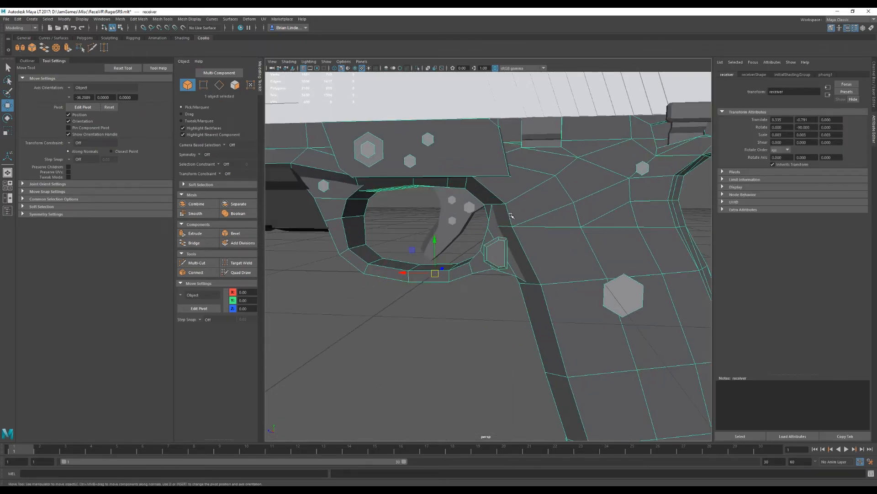
pyautogui.moveTo(506, 190); pyautogui.dragTo(506, 160, button='right')
pyautogui.click(498, 197)
pyautogui.click(500, 205)
pyautogui.keyDown('alt'); pyautogui.moveTo(499, 206); pyautogui.dragTo(663, 249); pyautogui.keyUp('alt')
pyautogui.keyDown('alt'); pyautogui.moveTo(493, 239); pyautogui.dragTo(510, 202); pyautogui.keyUp('alt')
pyautogui.keyDown('shift'); pyautogui.click(480, 221); pyautogui.keyUp('shift')
pyautogui.click(473, 226)
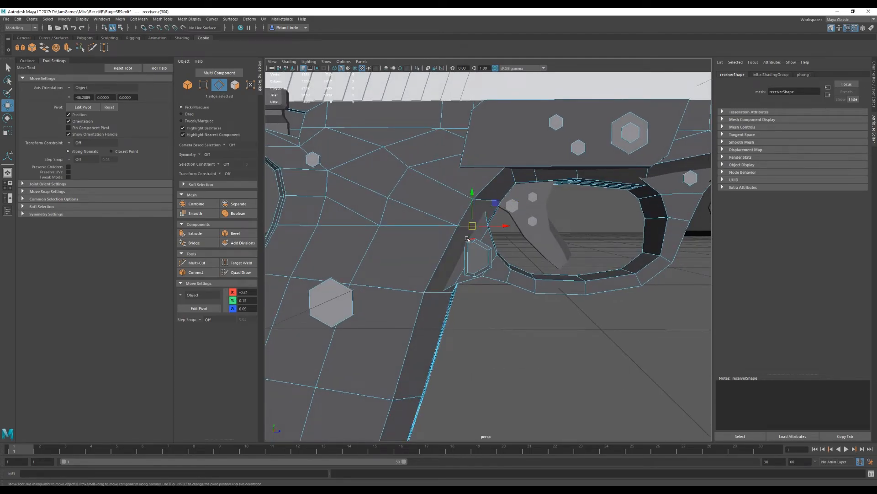
pyautogui.keyDown('alt'); pyautogui.moveTo(473, 226); pyautogui.dragTo(321, 245); pyautogui.keyUp('alt')
pyautogui.keyDown('shift'); pyautogui.click(509, 224); pyautogui.keyUp('shift')
pyautogui.keyDown('alt'); pyautogui.moveTo(508, 224); pyautogui.dragTo(472, 224); pyautogui.keyUp('alt')
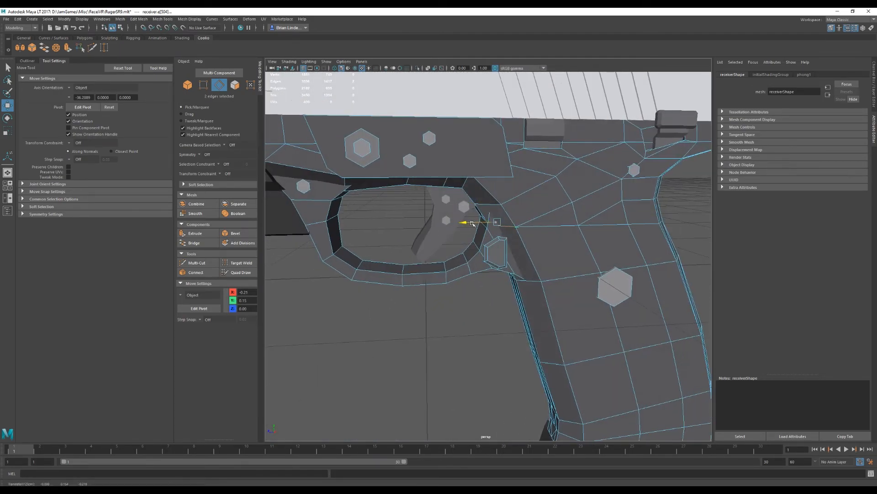
pyautogui.click(452, 330)
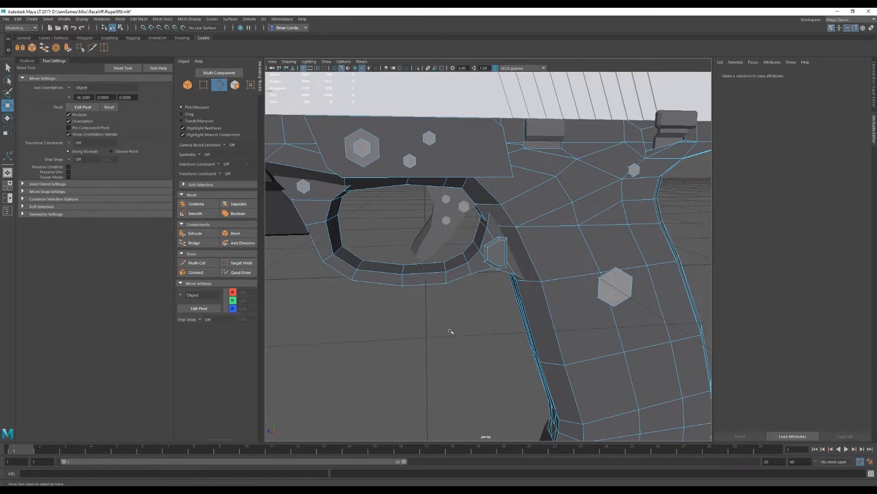
# Select the receiver's edge loop where the grip meets the rear of the trigger guard and move it slightly along X.
pyautogui.keyDown('alt'); pyautogui.moveTo(452, 330); pyautogui.dragTo(482, 316); pyautogui.keyUp('alt')
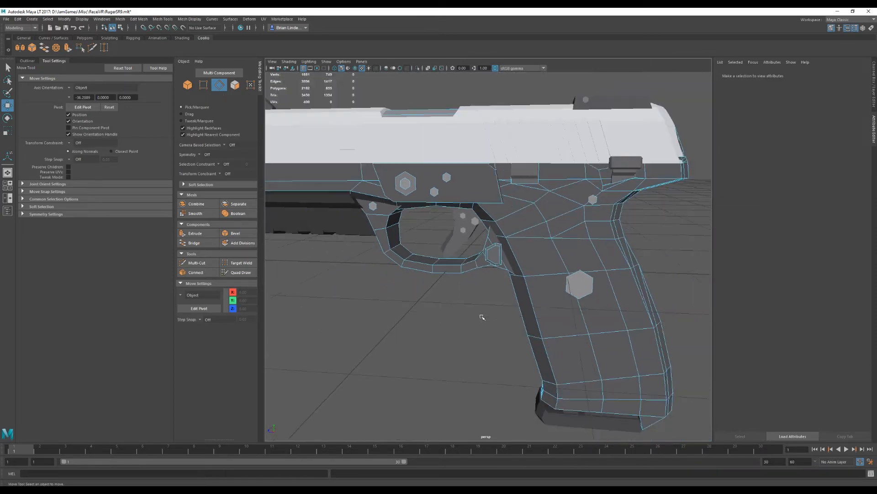
pyautogui.rightClick(500, 232)
pyautogui.click(500, 233)
pyautogui.keyDown('alt'); pyautogui.moveTo(500, 233); pyautogui.dragTo(658, 238); pyautogui.keyUp('alt')
pyautogui.keyDown('shift'); pyautogui.doubleClick(456, 221); pyautogui.keyUp('shift')
pyautogui.moveTo(455, 221)
pyautogui.keyDown('alt'); pyautogui.mouseDown()
pyautogui.moveTo(329, 237)
pyautogui.moveTo(423, 239)
pyautogui.moveTo(358, 253)
pyautogui.moveTo(457, 229)
pyautogui.mouseUp(); pyautogui.keyUp('alt')
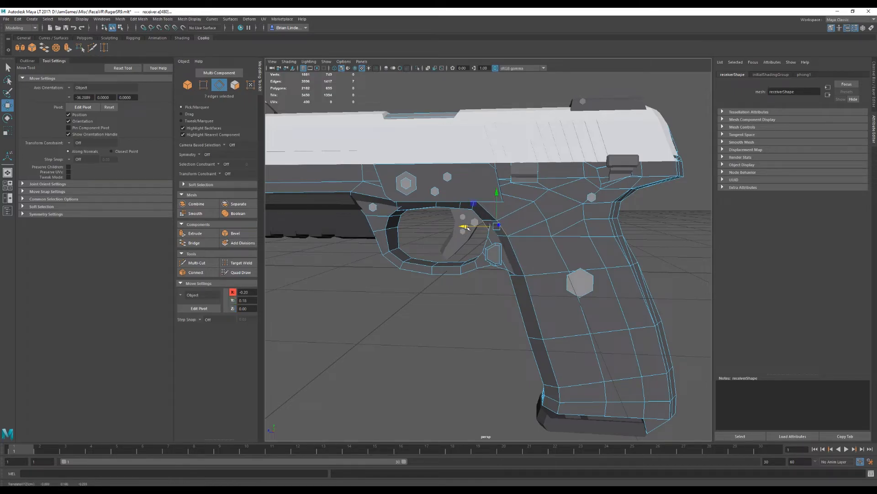
pyautogui.click(478, 320)
# Return to object selection, select all the pistol parts and open the export of the selection.
pyautogui.keyDown('alt'); pyautogui.moveTo(478, 319); pyautogui.dragTo(535, 265); pyautogui.keyUp('alt')
pyautogui.moveTo(534, 260); pyautogui.dragTo(566, 242, button='right')
pyautogui.click(634, 257)
pyautogui.keyDown('alt'); pyautogui.moveTo(634, 257); pyautogui.dragTo(540, 274, button='right'); pyautogui.keyUp('alt')
pyautogui.keyDown('alt'); pyautogui.moveTo(539, 274); pyautogui.dragTo(613, 297); pyautogui.keyUp('alt')
pyautogui.scroll(2, 525, 302)
pyautogui.click(512, 299)
pyautogui.click(496, 266)
pyautogui.moveTo(638, 334); pyautogui.dragTo(408, 174)
pyautogui.click(6, 20)
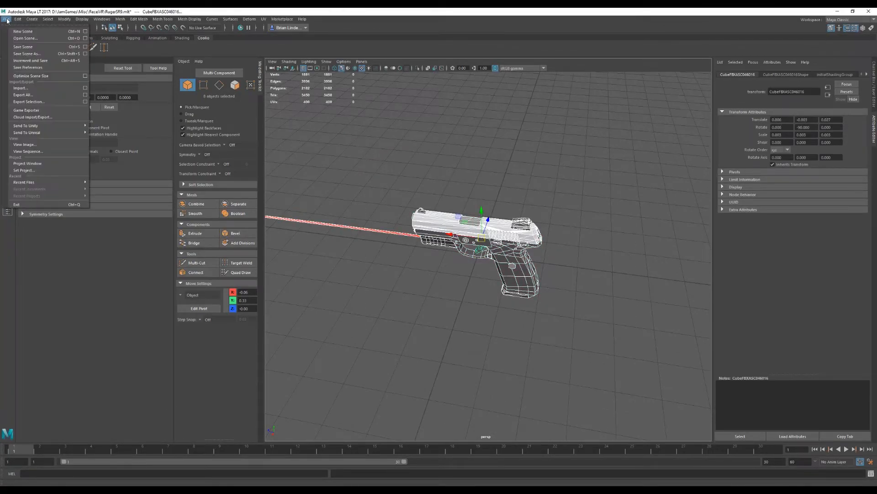
pyautogui.click(27, 101)
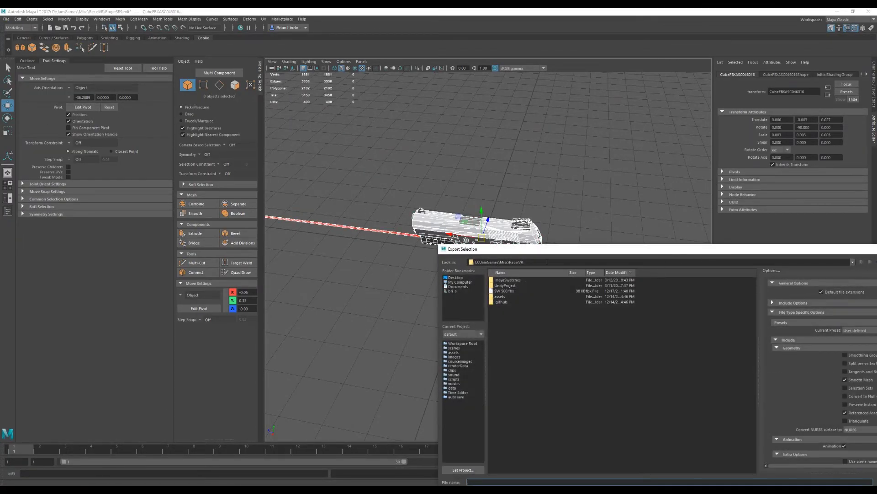
pyautogui.moveTo(550, 258); pyautogui.dragTo(876, 259)
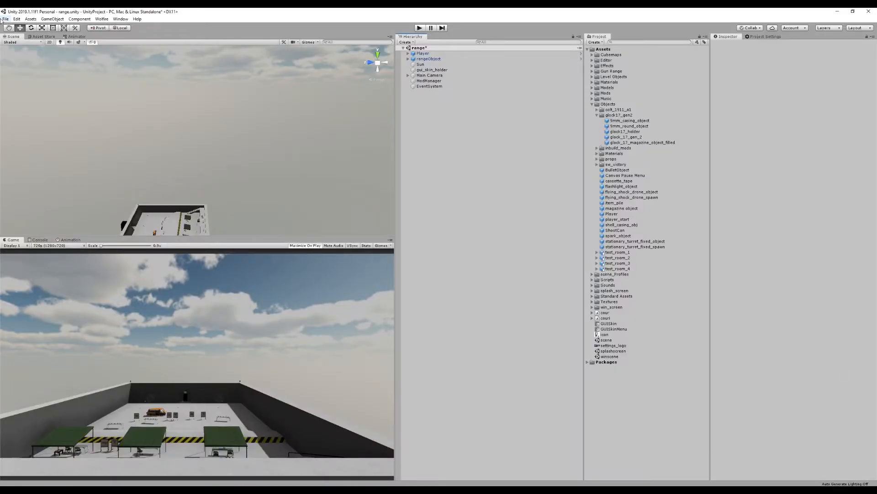
# Switch to the Unity project and create a folder named CustomGuns inside the Mods folder.
pyautogui.click(5, 19)
pyautogui.click(595, 65)
pyautogui.doubleClick(603, 93)
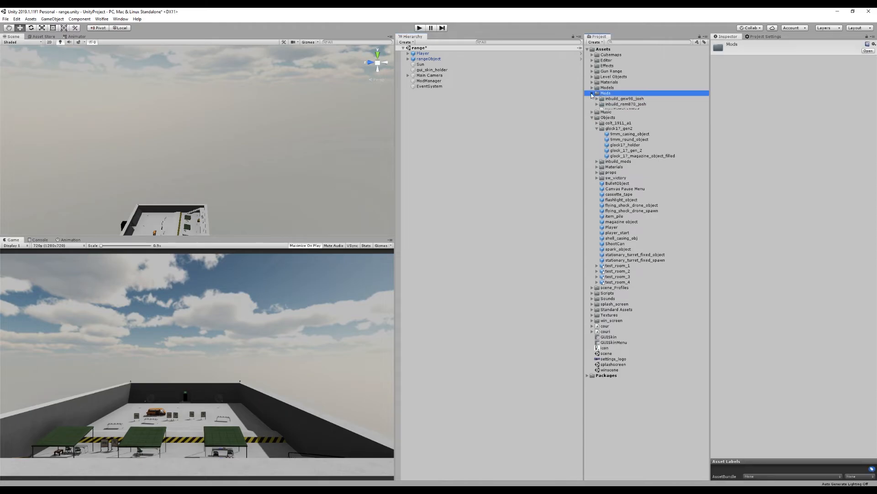
pyautogui.rightClick(599, 93)
pyautogui.moveTo(621, 98)
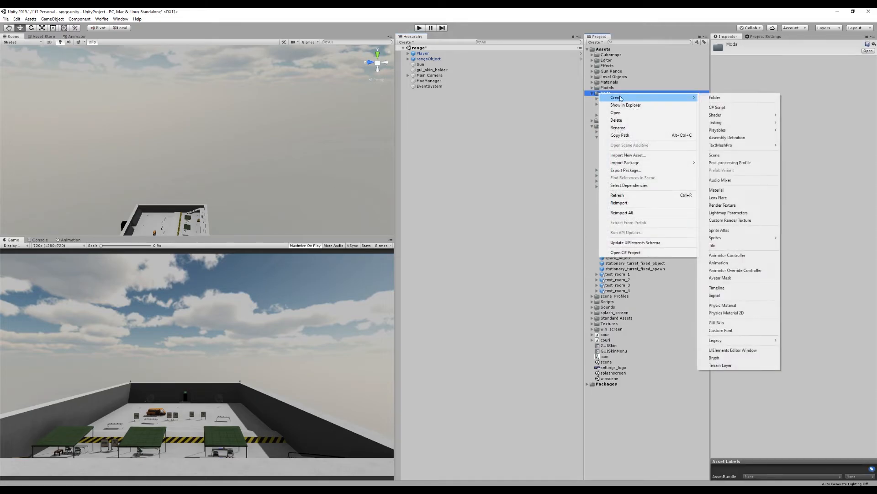
pyautogui.click(726, 98)
pyautogui.write('CustomGuns')
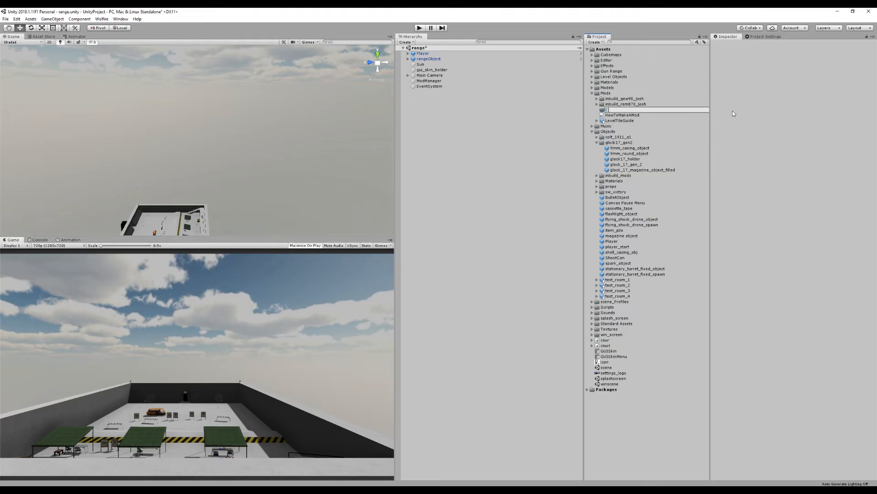
pyautogui.press('Return')
# Create a Models subfolder inside the CustomGuns folder.
pyautogui.rightClick(622, 99)
pyautogui.moveTo(635, 101)
pyautogui.click(737, 101)
pyautogui.write('Models')
pyautogui.press('Return')
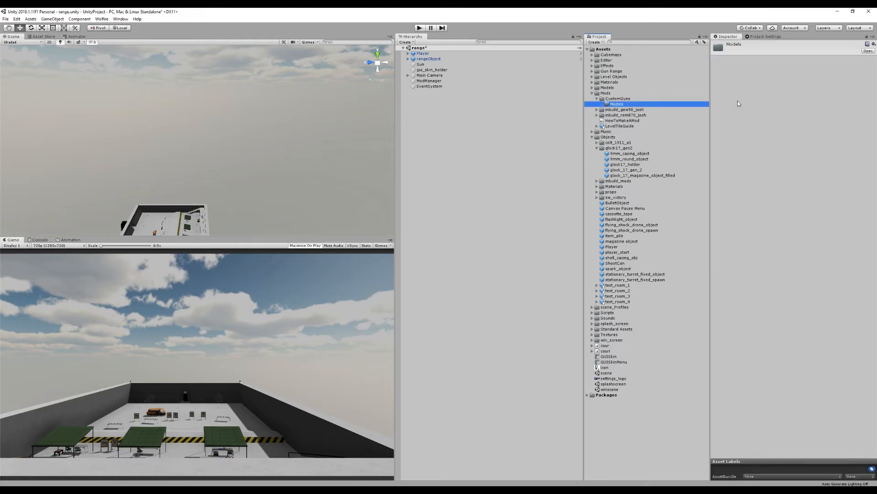
# Reveal the new Models folder in the file explorer and export the selected pistol parts into it as Ruger SR9.fbx.
pyautogui.rightClick(615, 108)
pyautogui.click(597, 108)
pyautogui.rightClick(616, 105)
pyautogui.click(632, 115)
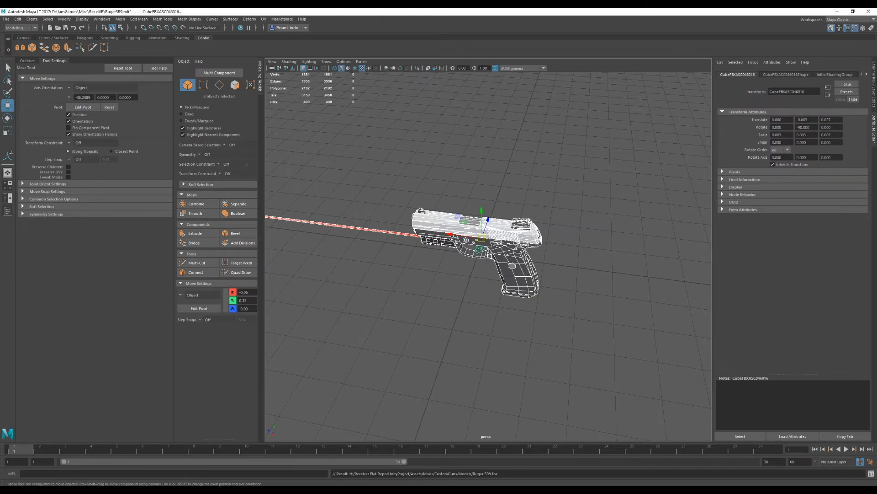
pyautogui.keyDown('alt'); pyautogui.moveTo(533, 353); pyautogui.dragTo(519, 354); pyautogui.keyUp('alt')
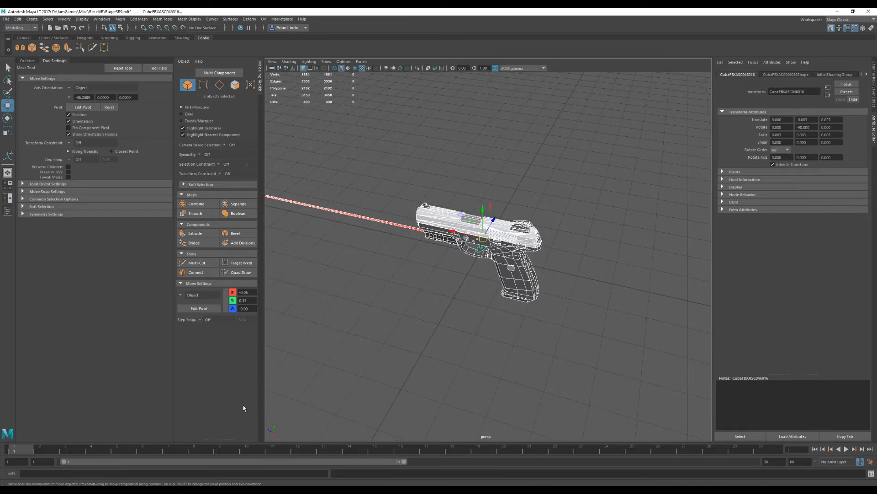
# Switch back to Unity and examine the imported Ruger SR9 model in the CustomGuns Models folder.
pyautogui.hotkey('alt', 'Tab')
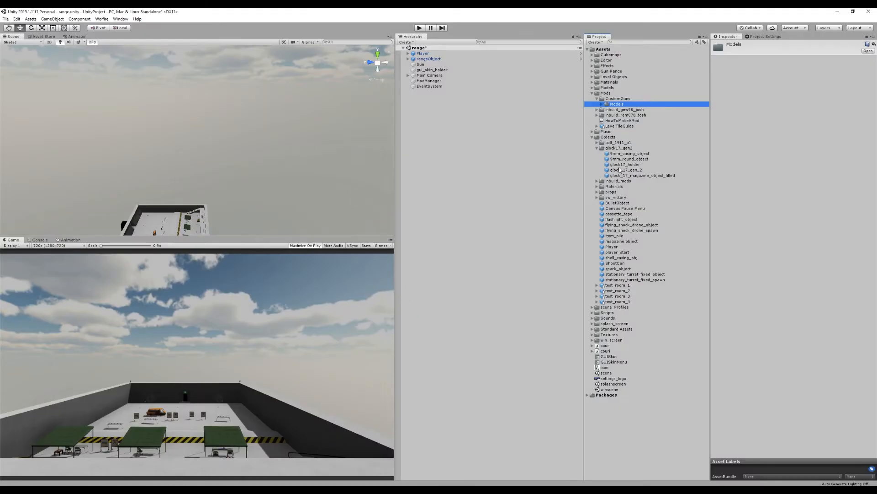
pyautogui.click(602, 104)
pyautogui.click(622, 109)
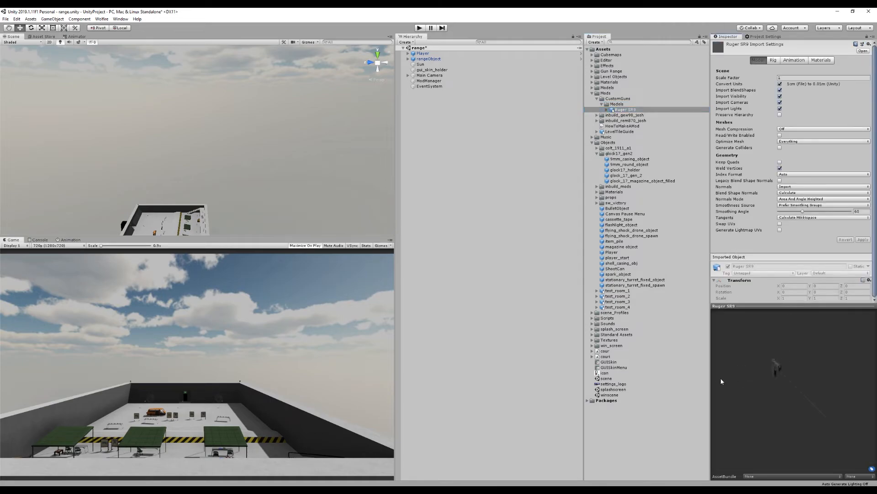
pyautogui.click(429, 162)
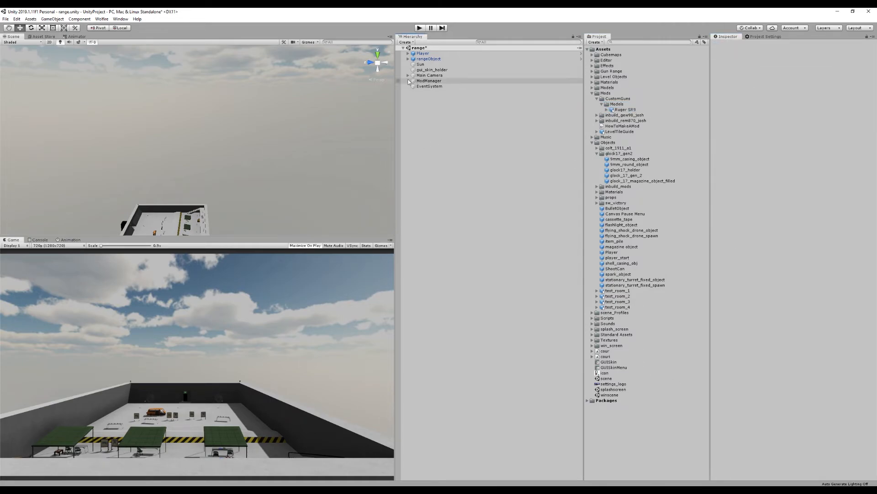
# Place the glock_17_gen_2 prefab above the open floor of the shooting range as a size reference.
pyautogui.moveTo(205, 216); pyautogui.dragTo(208, 243, button='right')
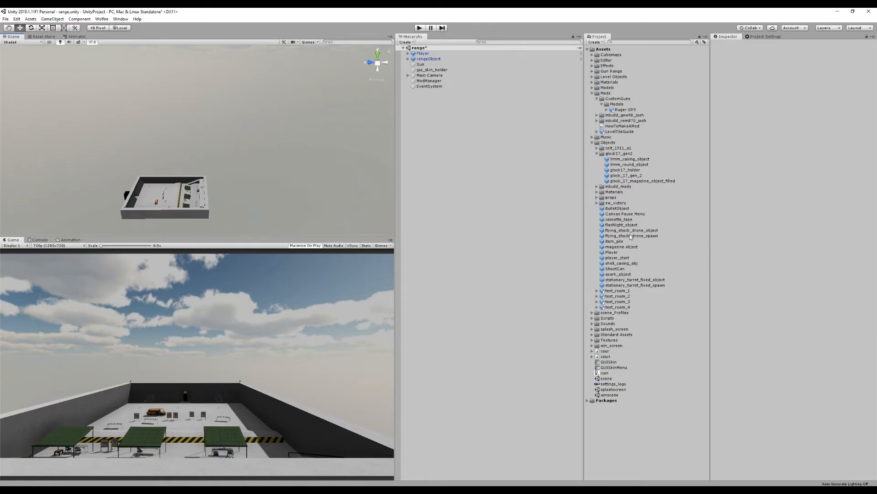
pyautogui.click(196, 200)
pyautogui.press('f')
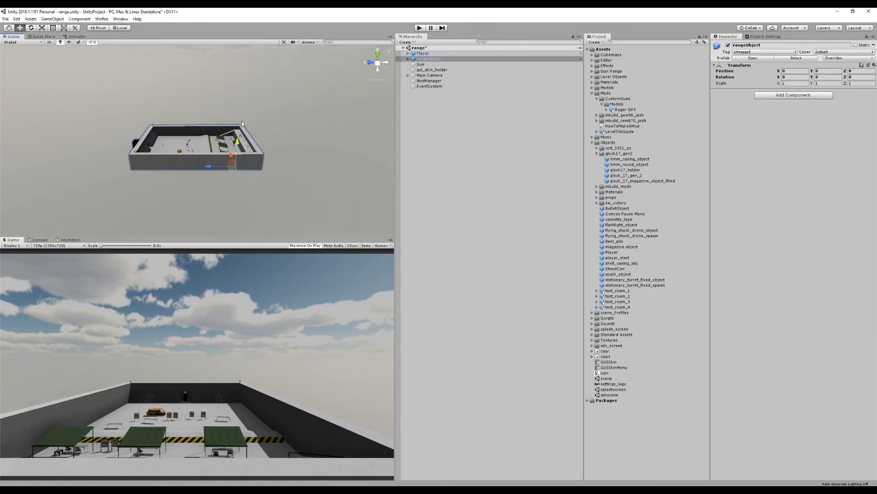
pyautogui.press('w')
pyautogui.moveTo(276, 137)
pyautogui.mouseDown(button='right')
pyautogui.moveTo(162, 137)
pyautogui.moveTo(225, 115)
pyautogui.mouseUp(button='right')
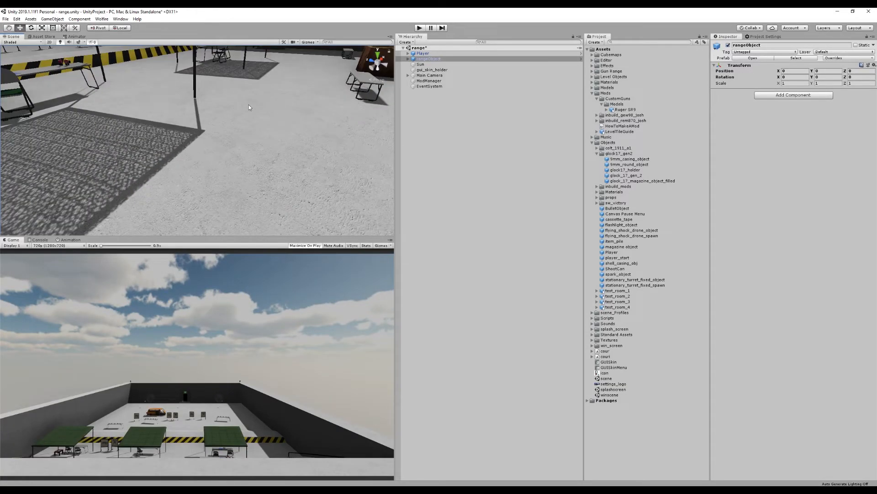
pyautogui.moveTo(267, 114); pyautogui.dragTo(250, 110, button='middle')
pyautogui.moveTo(250, 110); pyautogui.dragTo(194, 151, button='right')
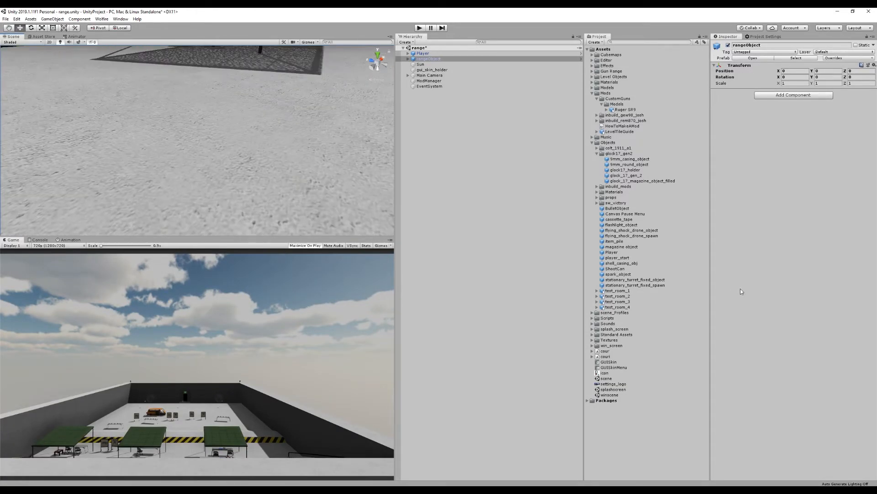
pyautogui.click(624, 177)
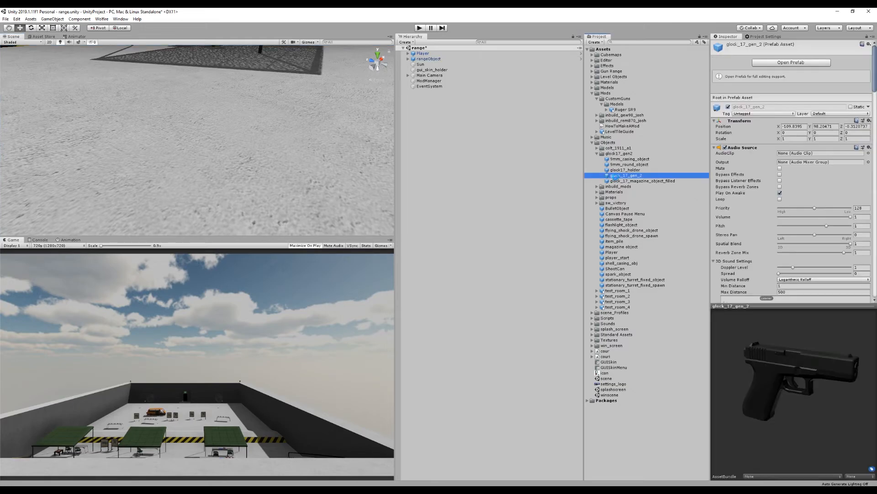
pyautogui.moveTo(618, 179); pyautogui.dragTo(686, 179)
pyautogui.press('f')
# Place the Ruger SR9 model beside the Glock and apply an import scale factor of 10.
pyautogui.moveTo(622, 110); pyautogui.dragTo(226, 146)
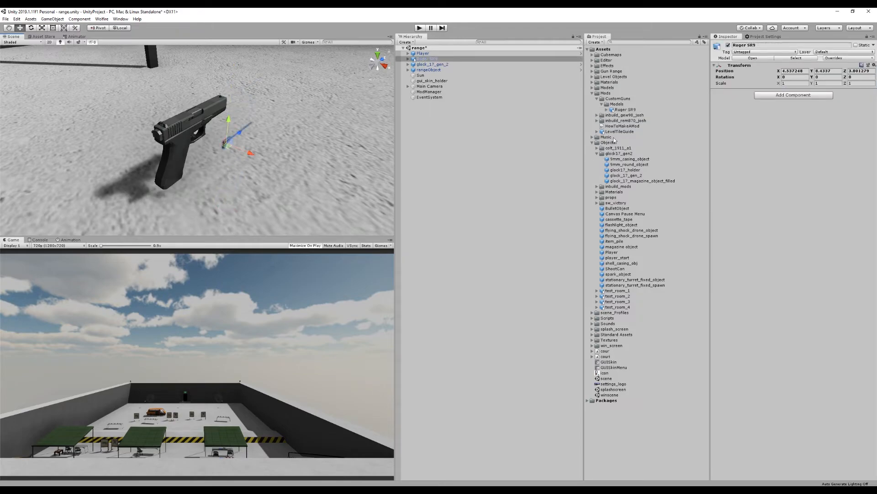
pyautogui.click(624, 110)
pyautogui.click(811, 77)
pyautogui.write('10')
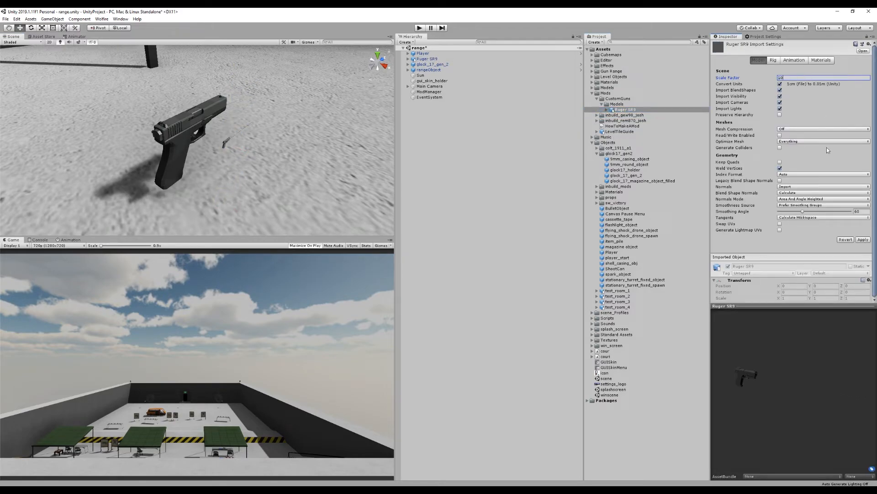
pyautogui.click(863, 240)
# Move the Ruger SR9 to about X 4.60, Y 8.40, Z 3.81 beside the Glock and compare their sizes from the side.
pyautogui.keyDown('alt'); pyautogui.moveTo(294, 163); pyautogui.dragTo(322, 144); pyautogui.keyUp('alt')
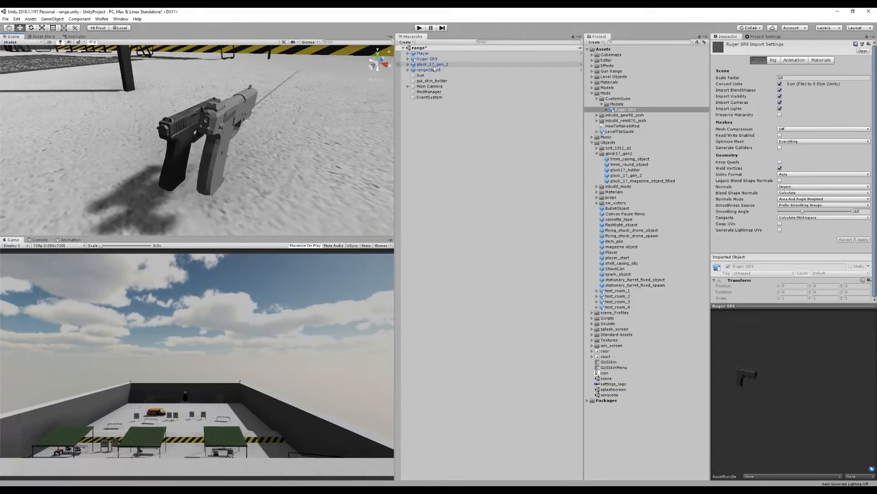
pyautogui.click(427, 59)
pyautogui.moveTo(232, 113)
pyautogui.mouseDown()
pyautogui.moveTo(231, 140)
pyautogui.moveTo(232, 130)
pyautogui.mouseUp()
pyautogui.keyDown('alt'); pyautogui.moveTo(347, 139); pyautogui.dragTo(320, 87); pyautogui.keyUp('alt')
pyautogui.keyDown('alt'); pyautogui.moveTo(456, 86); pyautogui.dragTo(288, 143); pyautogui.keyUp('alt')
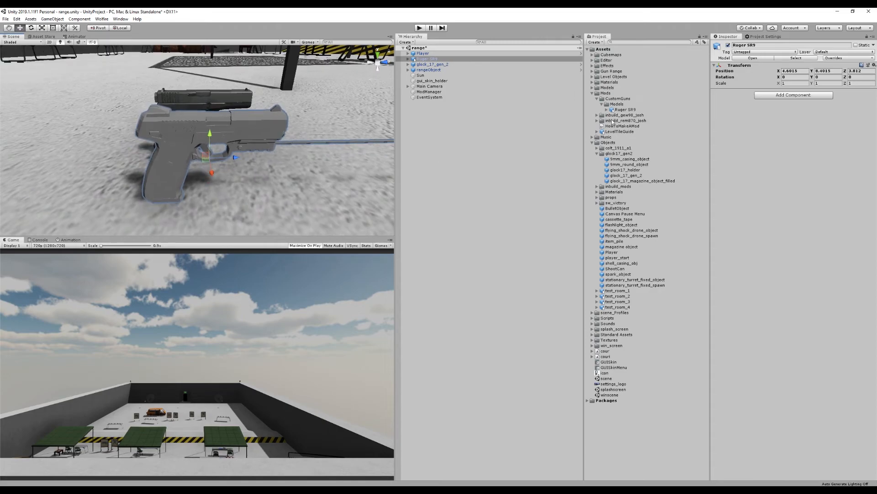
# Create a Materials subfolder inside the CustomGuns Models folder.
pyautogui.click(611, 106)
pyautogui.rightClick(611, 105)
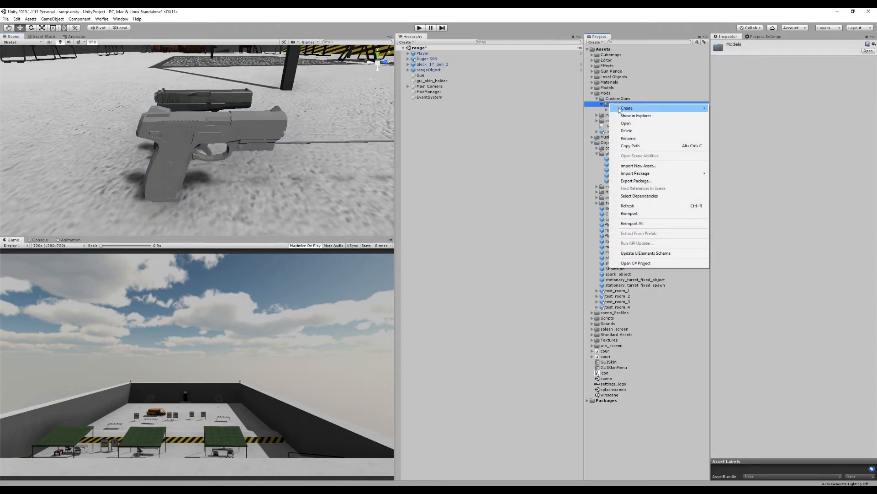
pyautogui.moveTo(623, 110)
pyautogui.click(747, 111)
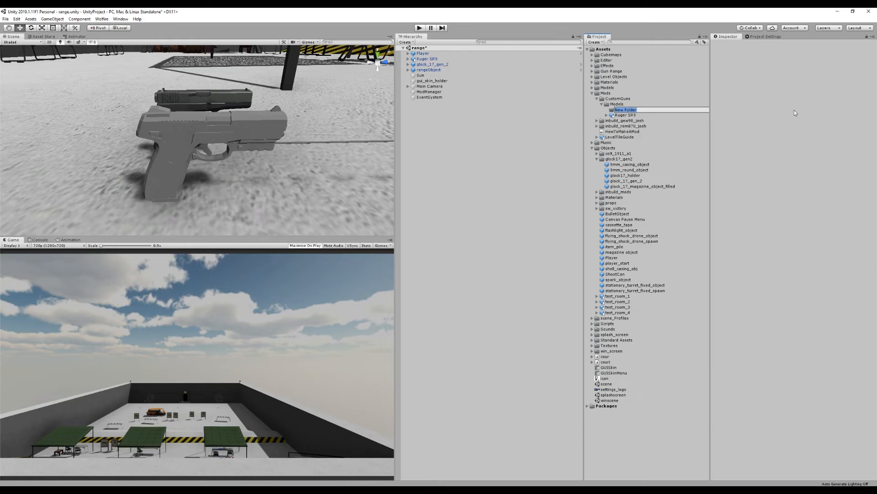
pyautogui.press('Return')
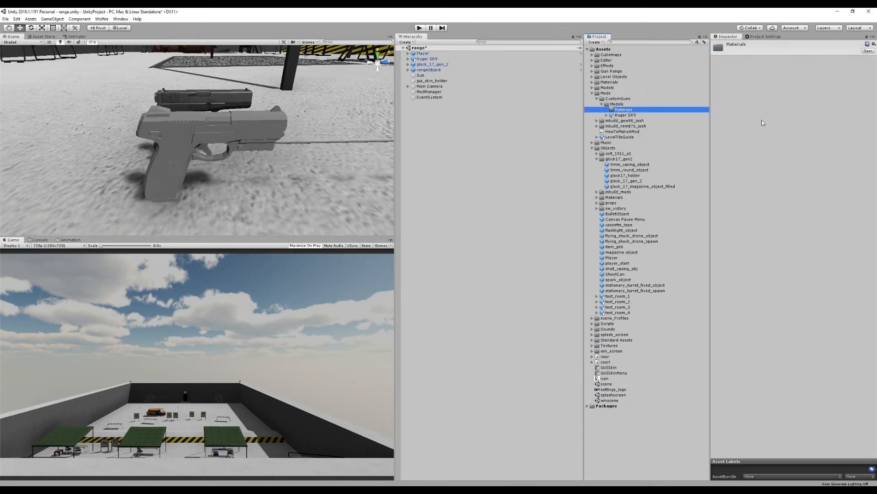
# Create a new material named Gunmat in the Materials subfolder.
pyautogui.rightClick(627, 110)
pyautogui.moveTo(656, 111)
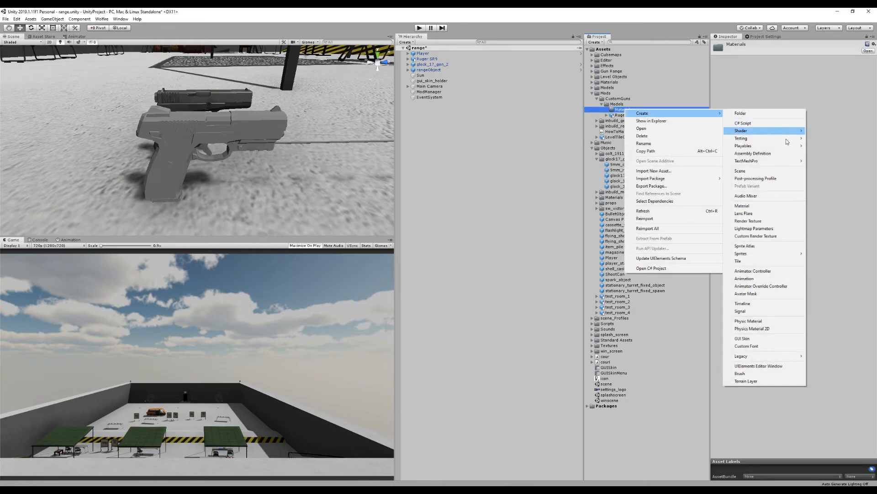
pyautogui.click(743, 206)
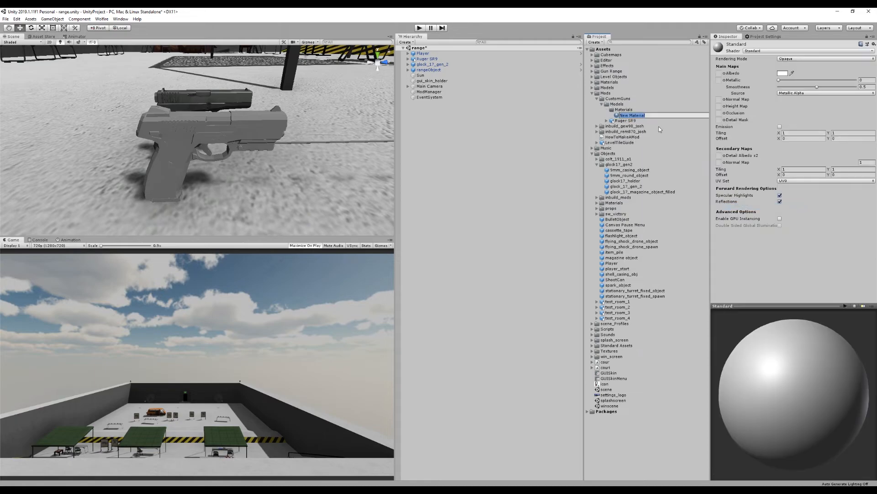
pyautogui.write('Gunmat')
pyautogui.press('Return')
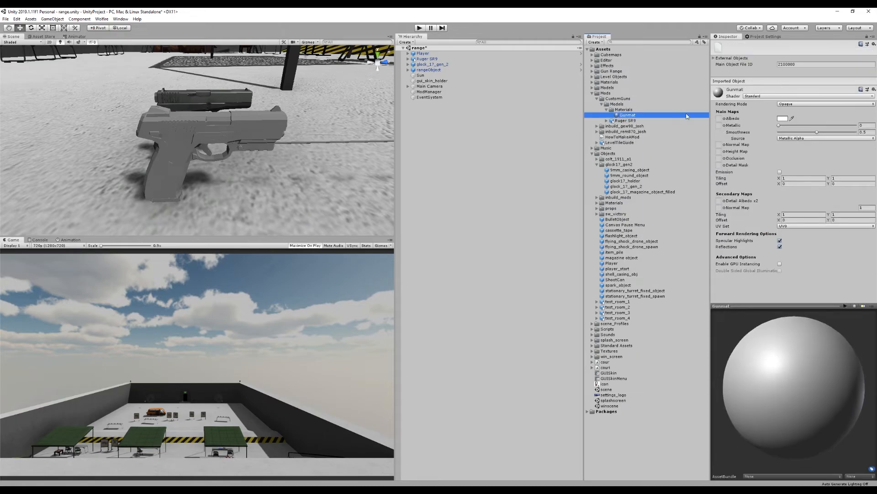
# Search the shaders for vertex and assign Example/Custom Vertex Data to the Gunmat material.
pyautogui.click(758, 97)
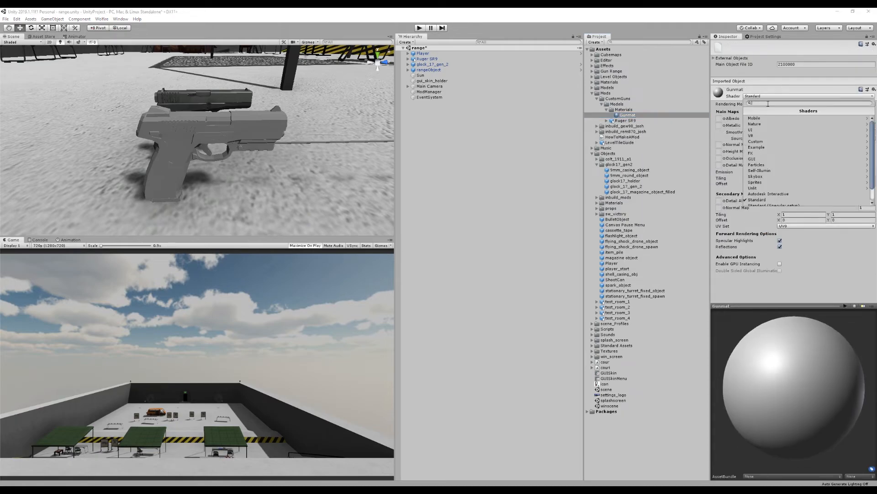
pyautogui.write('ex')
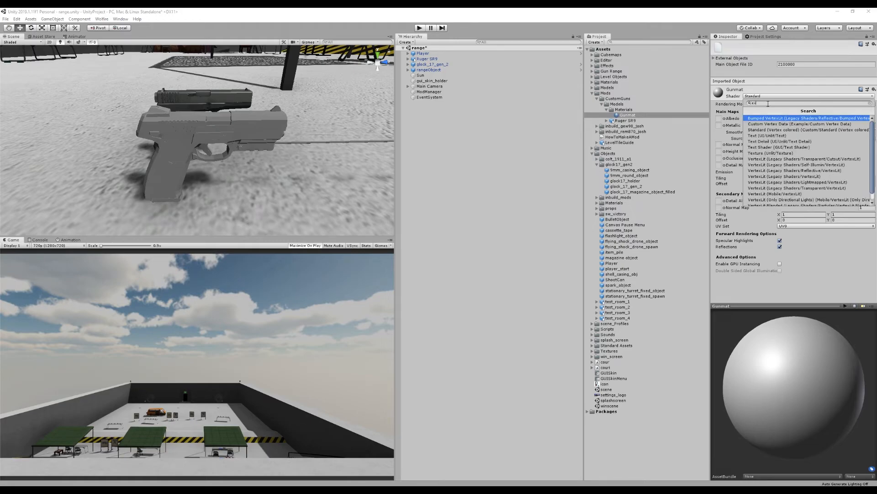
pyautogui.press('BackSpace')
pyautogui.press('BackSpace')
pyautogui.write('rte')
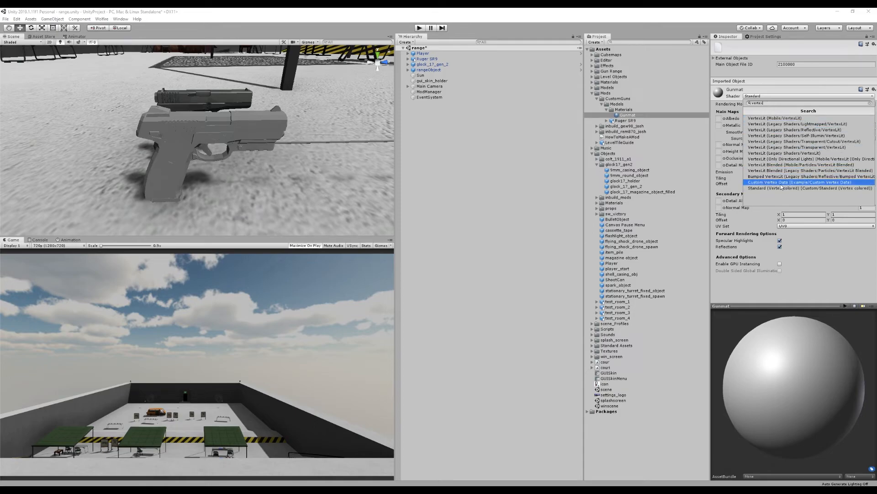
pyautogui.click(782, 182)
# Apply the Gunmat material to the parts of the Ruger SR9 in the scene.
pyautogui.moveTo(622, 120); pyautogui.dragTo(412, 137)
pyautogui.moveTo(619, 118); pyautogui.dragTo(188, 157)
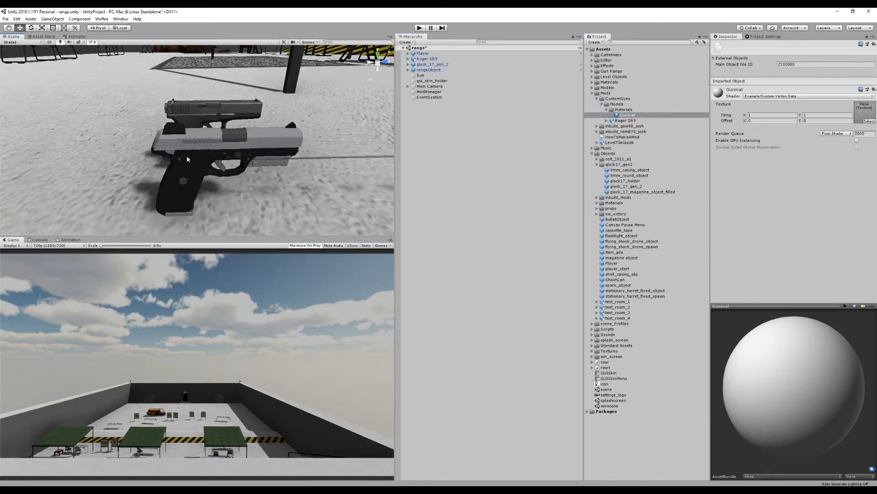
pyautogui.moveTo(616, 115); pyautogui.dragTo(222, 167)
# Select all child parts of the Ruger SR9 together and assign Gunmat as their Mesh Renderer material.
pyautogui.click(408, 59)
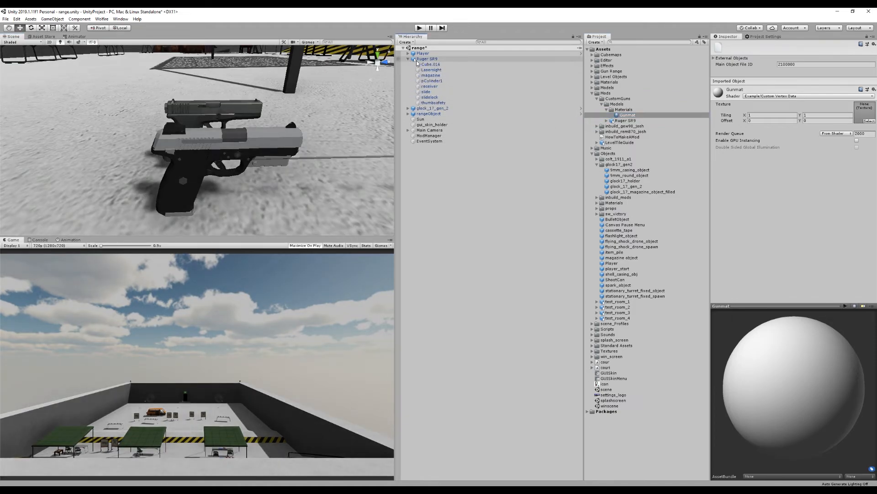
pyautogui.click(426, 59)
pyautogui.click(426, 65)
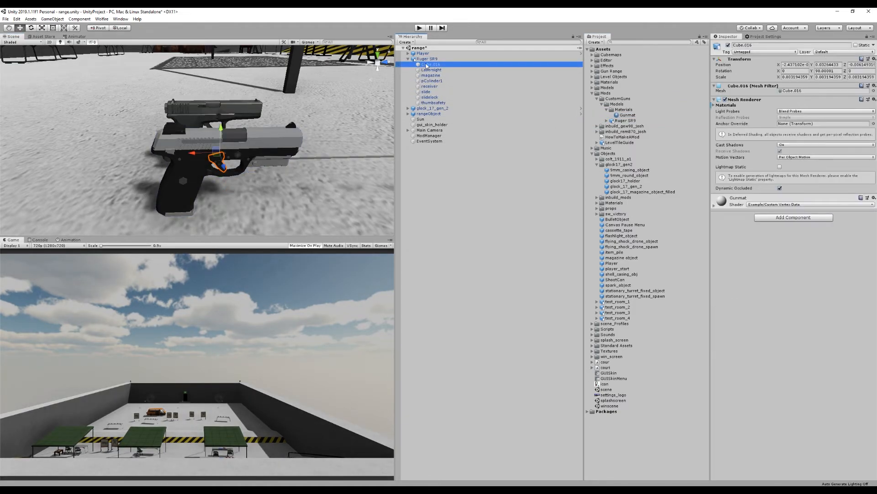
pyautogui.keyDown('shift'); pyautogui.click(452, 102); pyautogui.keyUp('shift')
pyautogui.moveTo(622, 115); pyautogui.dragTo(713, 106)
pyautogui.moveTo(805, 119); pyautogui.dragTo(804, 118)
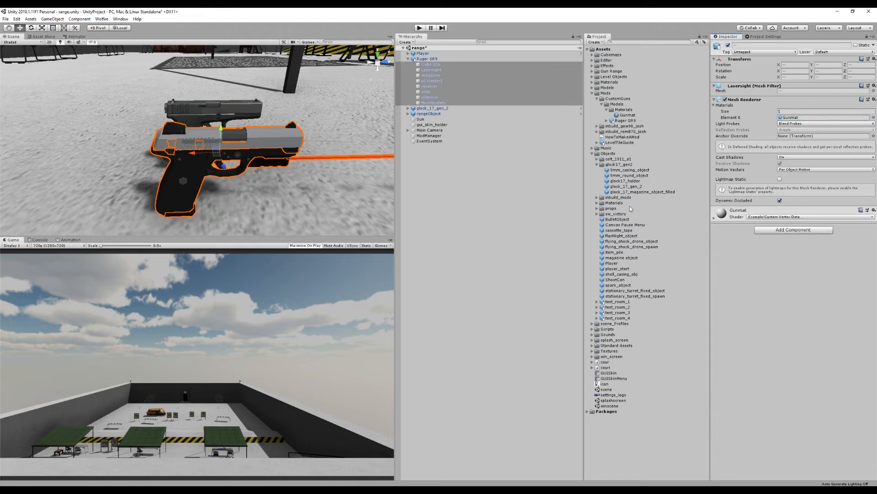
# Inspect the pistol with its new material and check which parts pCylinder1 and Cube.016 are.
pyautogui.click(465, 197)
pyautogui.keyDown('alt'); pyautogui.moveTo(307, 171); pyautogui.dragTo(304, 143); pyautogui.keyUp('alt')
pyautogui.scroll(3, 304, 142)
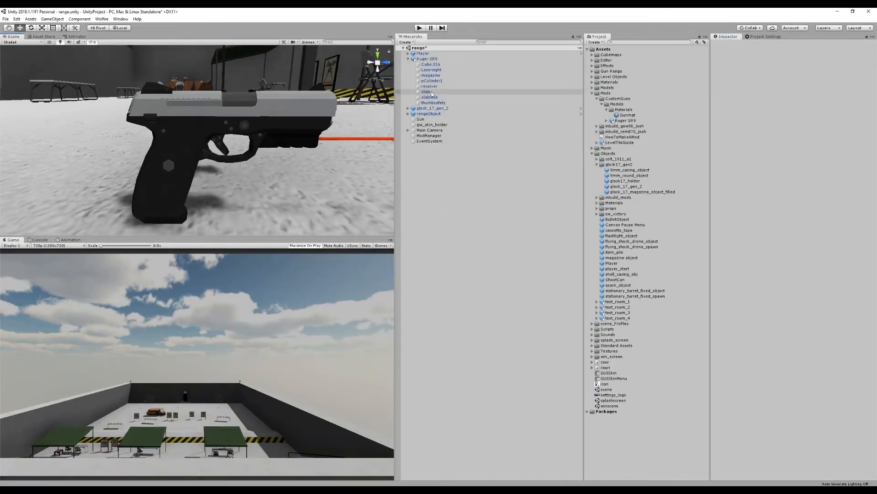
pyautogui.click(433, 81)
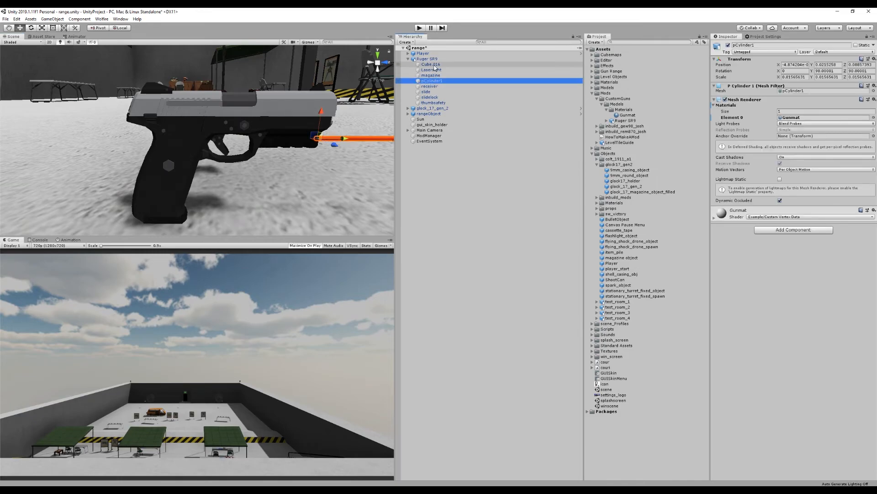
pyautogui.click(434, 65)
pyautogui.keyDown('alt'); pyautogui.moveTo(292, 137); pyautogui.dragTo(246, 127); pyautogui.keyUp('alt')
pyautogui.click(480, 233)
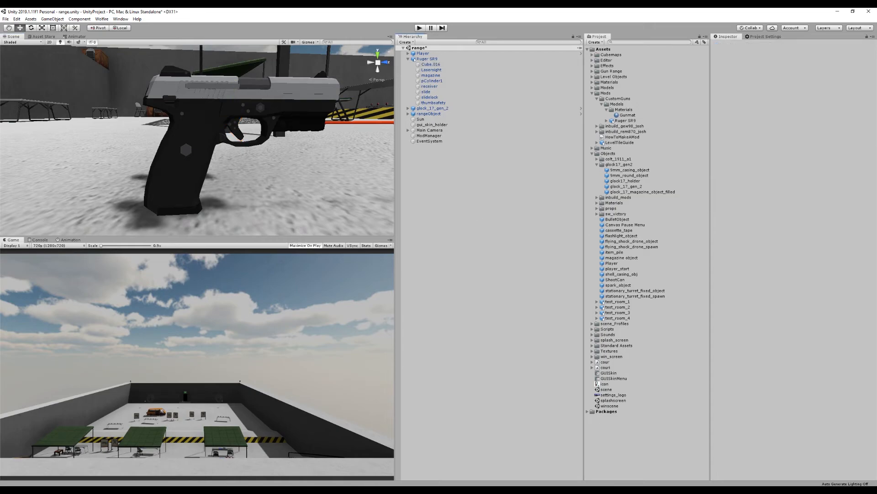
# Switch to Maya LT and rename the trigger mesh as trigger.
pyautogui.click(160, 488)
pyautogui.click(200, 463)
pyautogui.scroll(5, 484, 292)
pyautogui.click(469, 242)
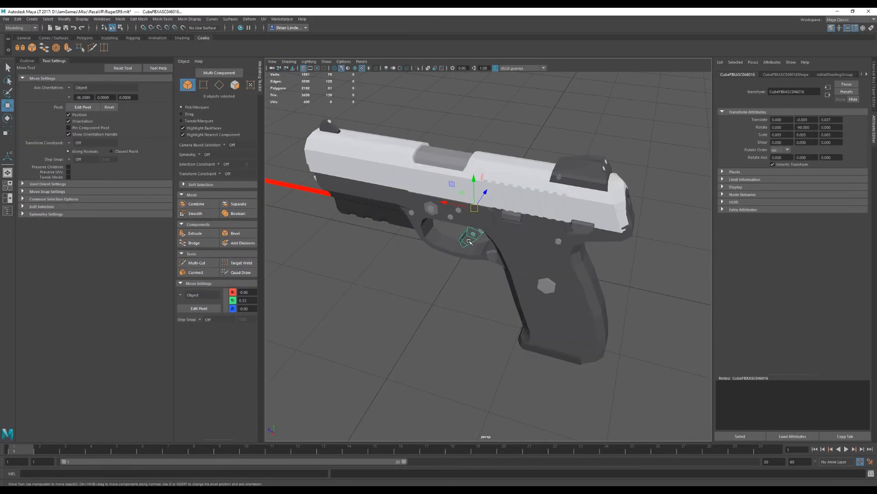
pyautogui.keyDown('alt'); pyautogui.moveTo(469, 242); pyautogui.dragTo(518, 238); pyautogui.keyUp('alt')
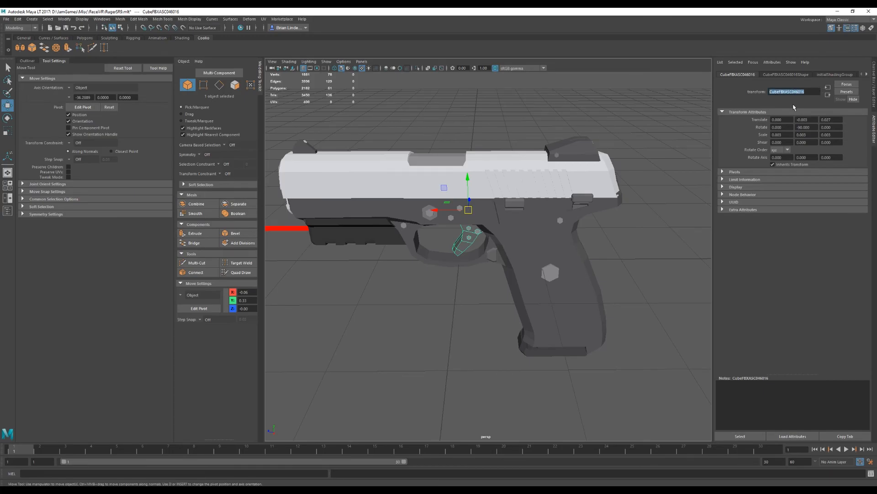
pyautogui.write('trigger')
pyautogui.press('Return')
# Rename the red beam cylinder in front of the pistol as laser.
pyautogui.moveTo(507, 274)
pyautogui.keyDown('alt'); pyautogui.mouseDown()
pyautogui.moveTo(512, 266)
pyautogui.moveTo(478, 263)
pyautogui.moveTo(497, 264)
pyautogui.mouseUp(); pyautogui.keyUp('alt')
pyautogui.keyDown('alt'); pyautogui.moveTo(412, 246); pyautogui.dragTo(523, 254, button='middle'); pyautogui.keyUp('alt')
pyautogui.click(415, 237)
pyautogui.click(414, 234)
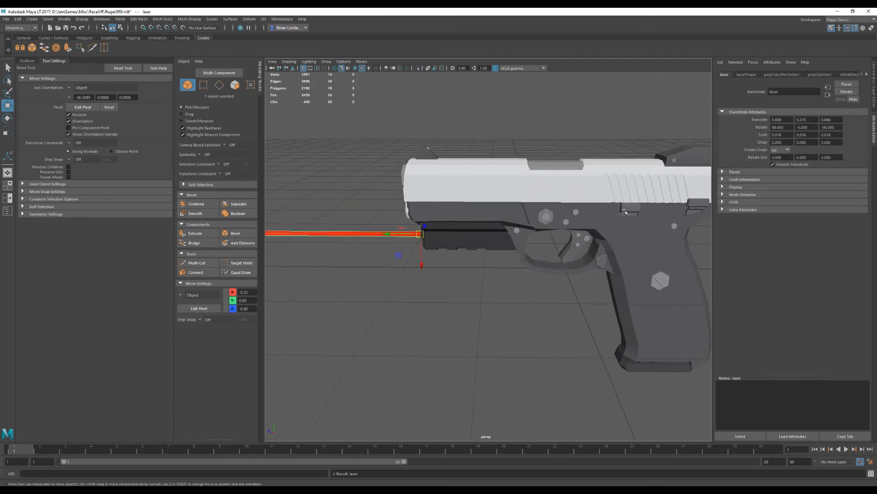
# Select the whole pistol with its laser and export the selection over Ruger SR9.fbx in the CustomGuns Models folder.
pyautogui.scroll(-7, 462, 345)
pyautogui.click(398, 251)
pyautogui.moveTo(397, 163); pyautogui.dragTo(608, 320)
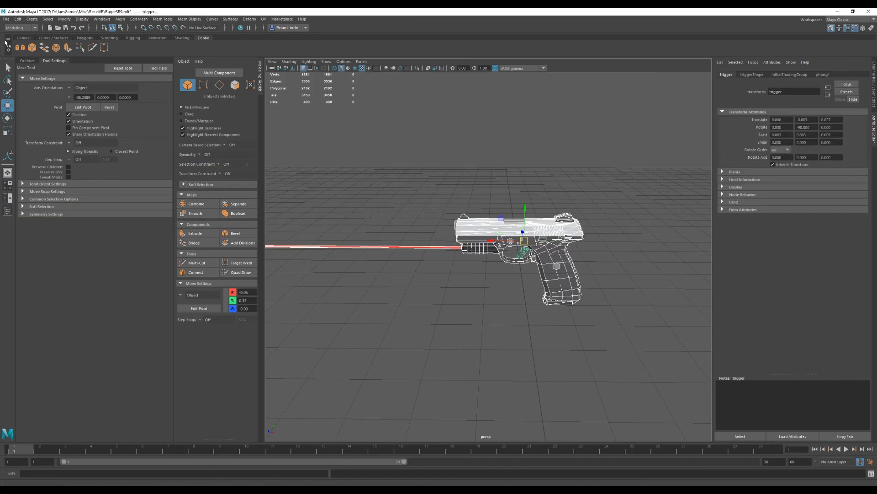
pyautogui.click(6, 19)
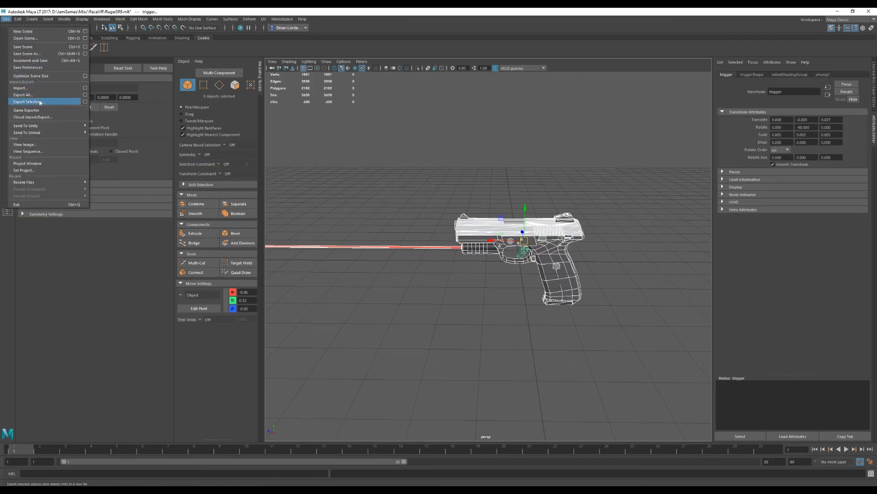
pyautogui.click(40, 102)
pyautogui.doubleClick(506, 285)
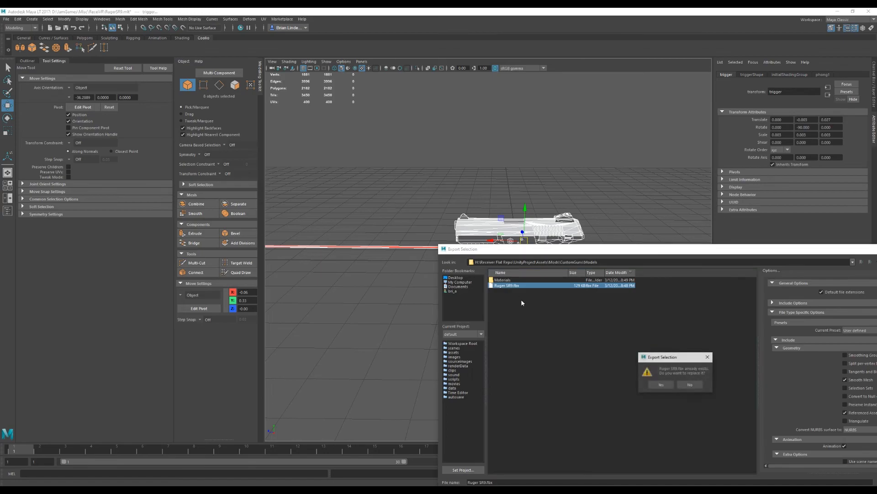
pyautogui.click(661, 384)
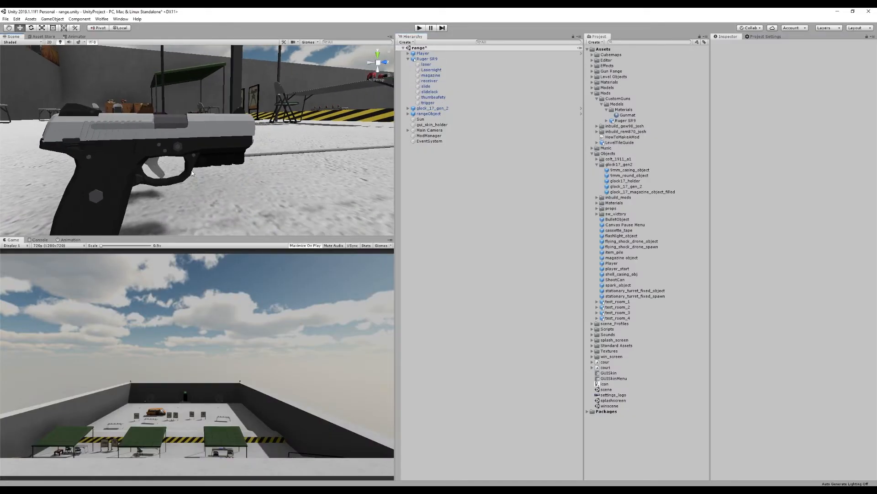
# Back in Unity, apply the Gunmat material to the reimported pistol's trigger.
pyautogui.press('alt')
pyautogui.click(153, 167)
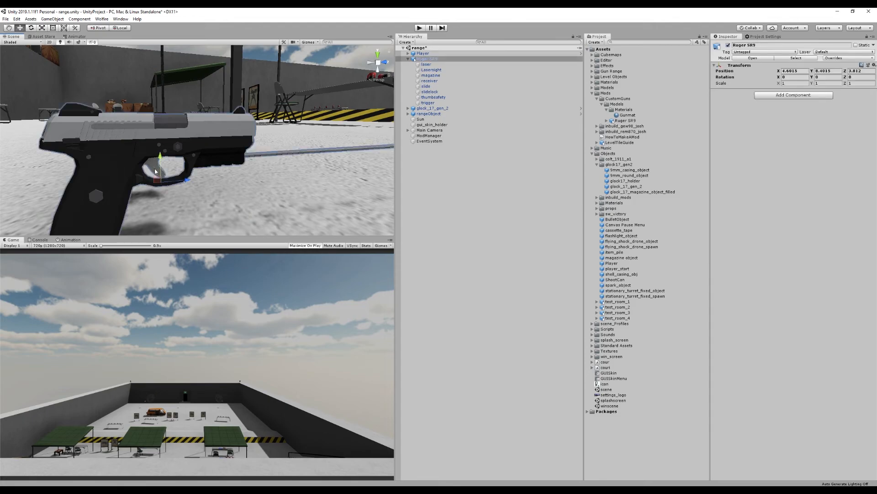
pyautogui.moveTo(624, 115); pyautogui.dragTo(823, 118)
pyautogui.click(478, 223)
pyautogui.keyDown('alt'); pyautogui.moveTo(301, 183); pyautogui.dragTo(294, 156); pyautogui.keyUp('alt')
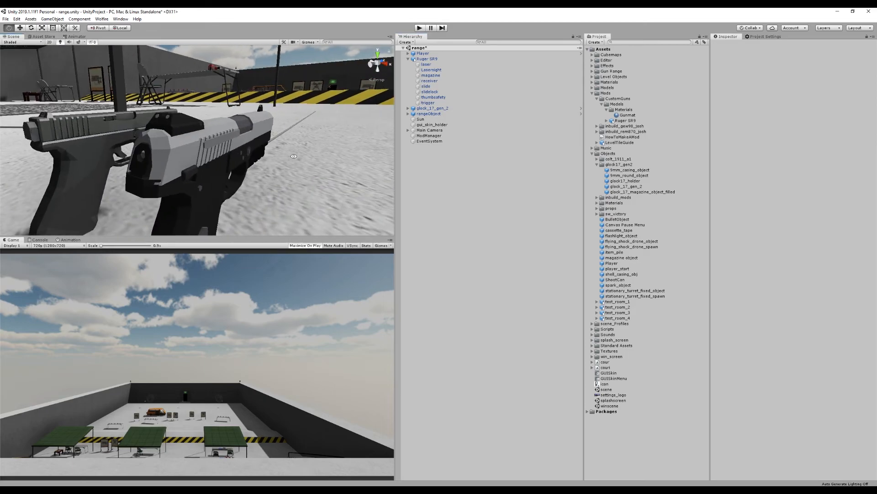
# Locate the laser beam on the pistol and duplicate Gunmat as a new material named Lasermat.
pyautogui.click(285, 135)
pyautogui.press('f')
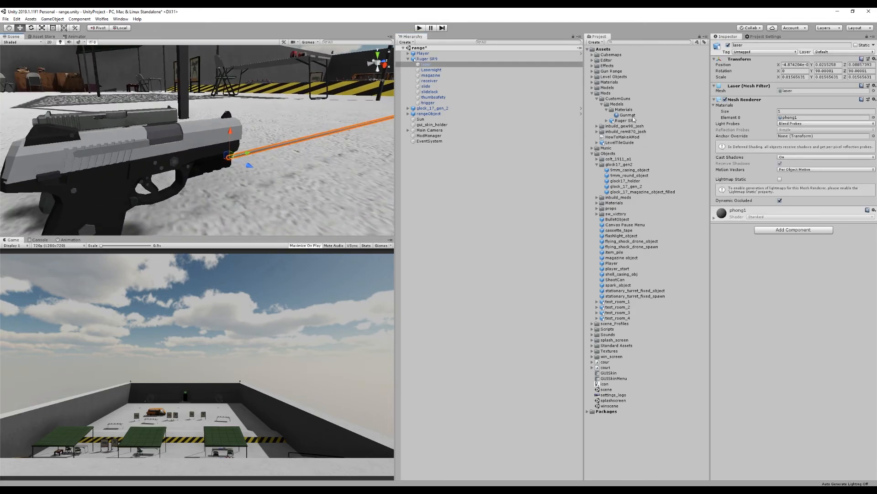
pyautogui.click(628, 115)
pyautogui.hotkey('ctrl', 'd')
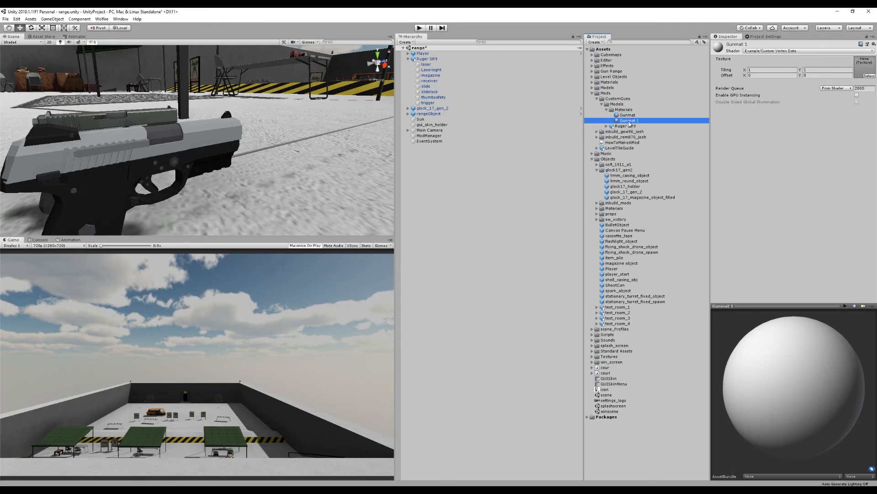
pyautogui.click(630, 121)
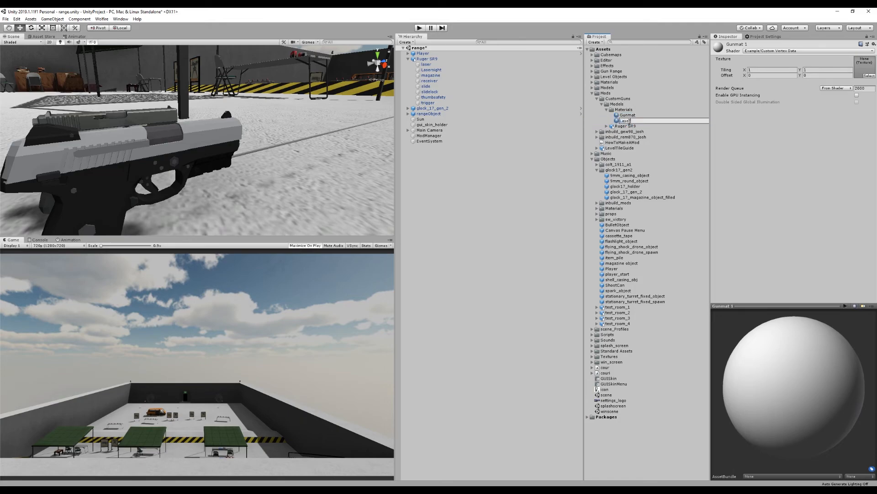
pyautogui.press('Return')
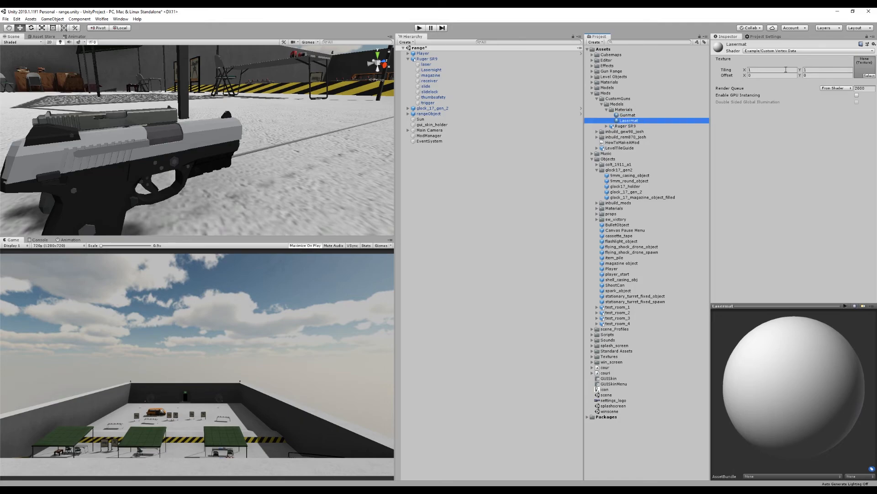
# Set the Lasermat shader to UI/Unlit/Transparent and apply the material to the laser.
pyautogui.click(791, 51)
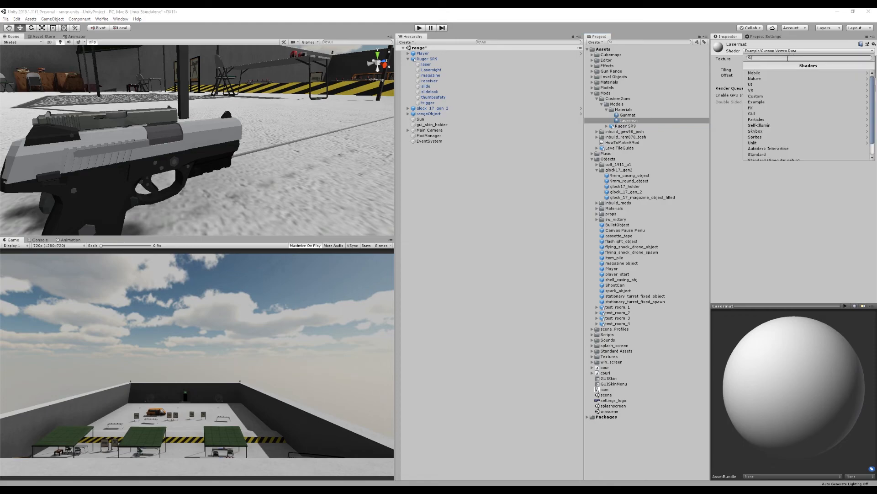
pyautogui.write('spire')
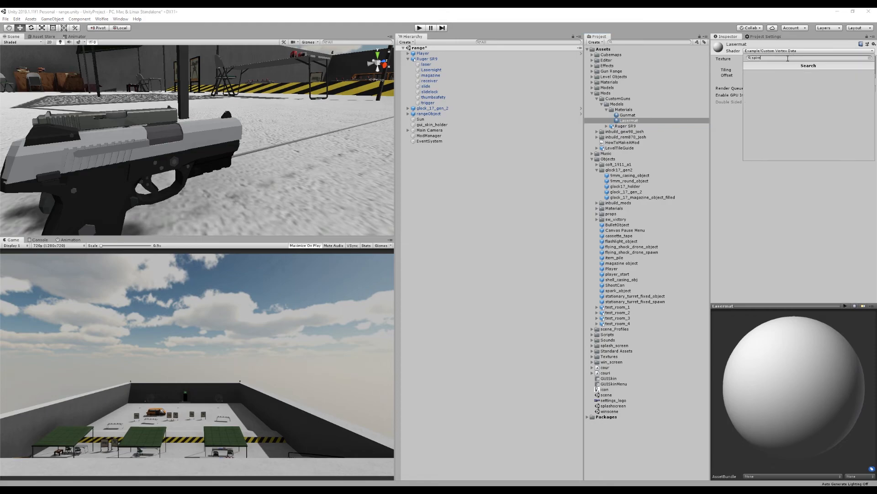
pyautogui.press('BackSpace')
pyautogui.press('BackSpace')
pyautogui.press('BackSpace')
pyautogui.write('rite')
pyautogui.press('BackSpace')
pyautogui.press('BackSpace')
pyautogui.press('BackSpace')
pyautogui.press('BackSpace')
pyautogui.press('BackSpace')
pyautogui.press('BackSpace')
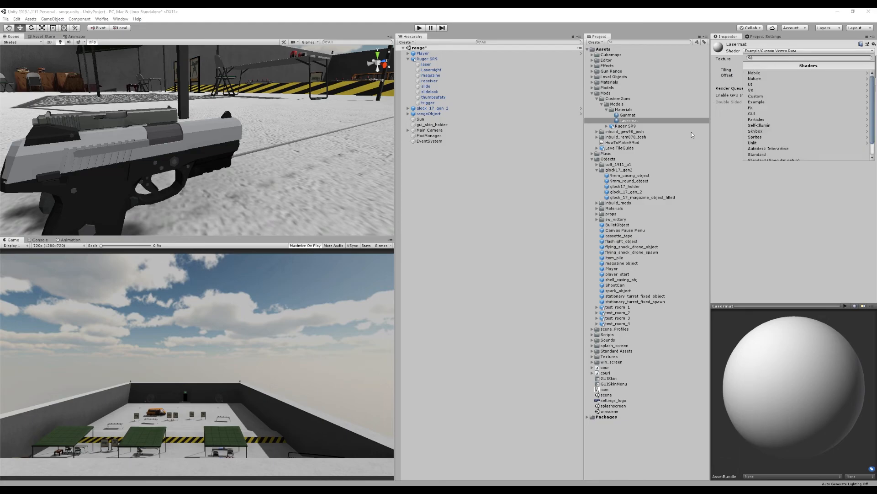
pyautogui.click(823, 84)
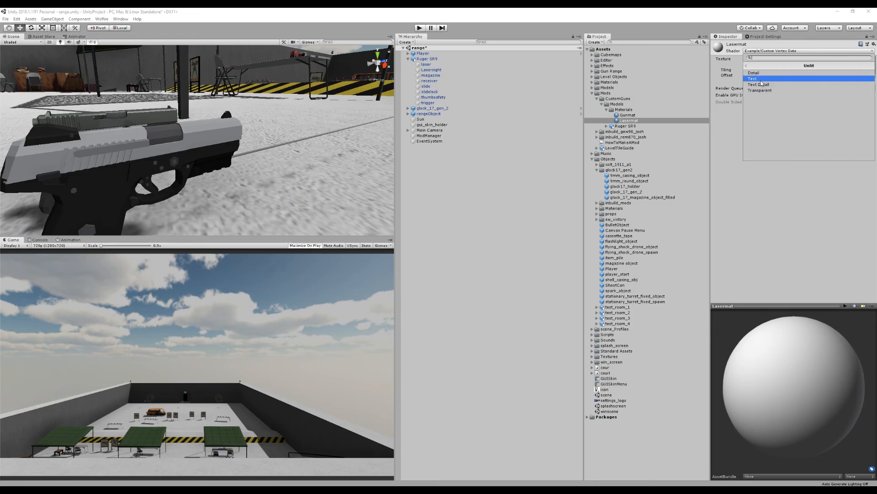
pyautogui.click(768, 90)
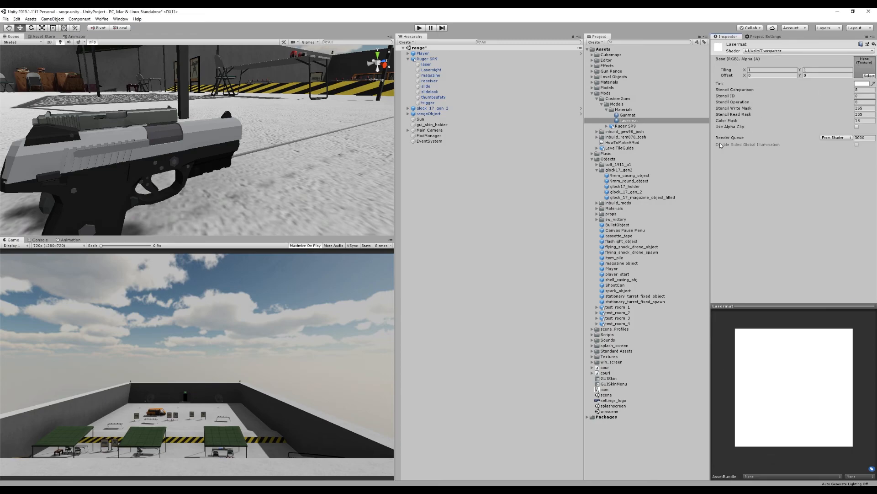
# Examine the laser beam and its material from several angles and compare the pistol with the Glock beside it.
pyautogui.scroll(-5, 254, 150)
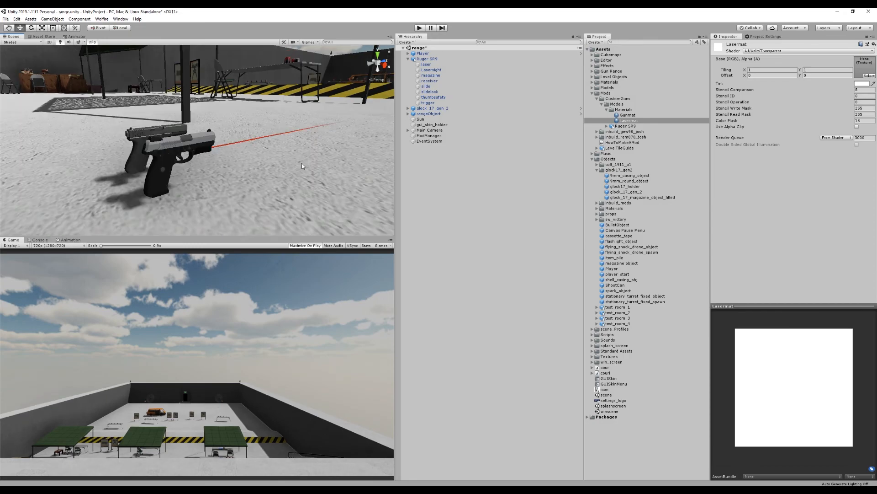
pyautogui.keyDown('alt'); pyautogui.moveTo(283, 170); pyautogui.dragTo(77, 176); pyautogui.keyUp('alt')
pyautogui.moveTo(278, 178); pyautogui.dragTo(160, 146, button='middle')
pyautogui.keyDown('alt'); pyautogui.moveTo(215, 167); pyautogui.dragTo(338, 137); pyautogui.keyUp('alt')
pyautogui.scroll(-1, 294, 132)
pyautogui.moveTo(295, 132); pyautogui.dragTo(259, 160, button='middle')
pyautogui.scroll(-10, 270, 168)
pyautogui.keyDown('alt'); pyautogui.moveTo(182, 163); pyautogui.dragTo(278, 151); pyautogui.keyUp('alt')
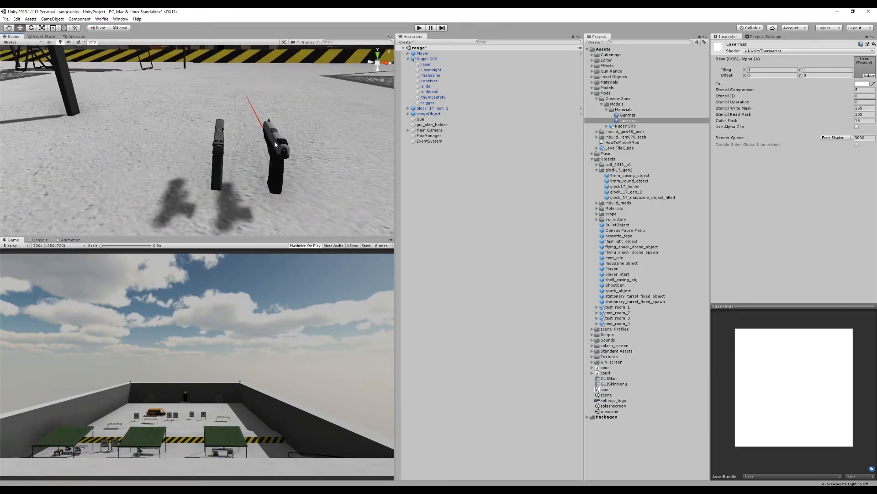
pyautogui.keyDown('alt'); pyautogui.moveTo(275, 120); pyautogui.dragTo(249, 151); pyautogui.keyUp('alt')
pyautogui.scroll(6, 248, 152)
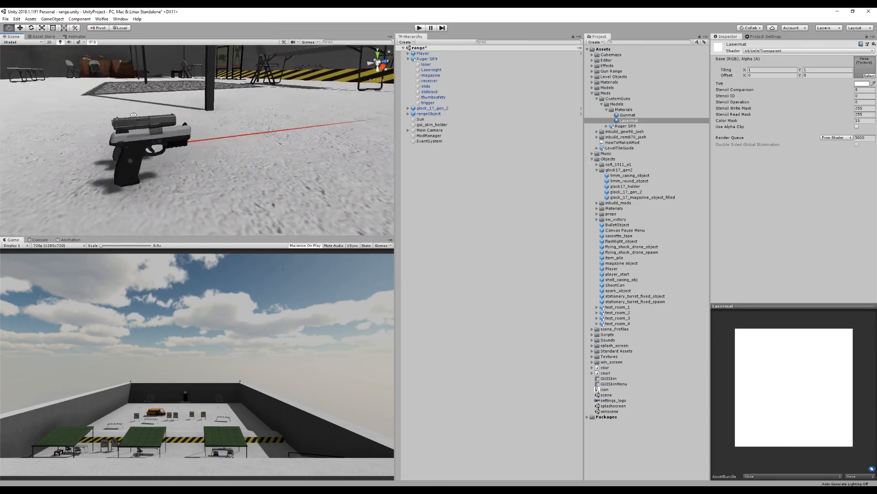
pyautogui.keyDown('alt'); pyautogui.moveTo(248, 153); pyautogui.dragTo(279, 155, button='right'); pyautogui.keyUp('alt')
pyautogui.keyDown('alt'); pyautogui.moveTo(229, 150); pyautogui.dragTo(335, 149); pyautogui.keyUp('alt')
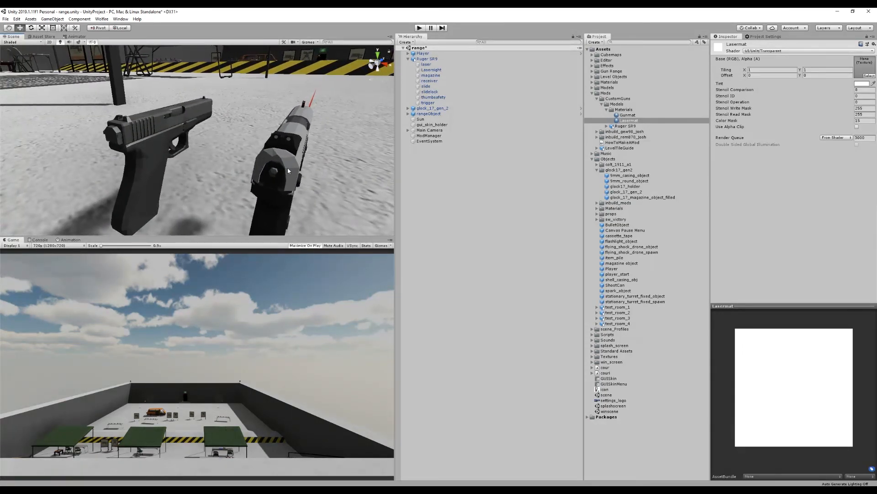
pyautogui.click(288, 168)
pyautogui.click(426, 64)
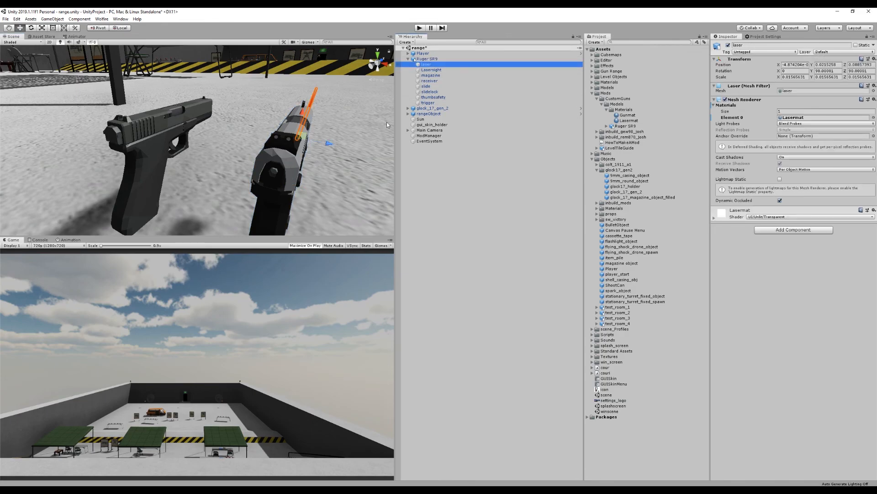
pyautogui.keyDown('alt'); pyautogui.moveTo(363, 153); pyautogui.dragTo(254, 156); pyautogui.keyUp('alt')
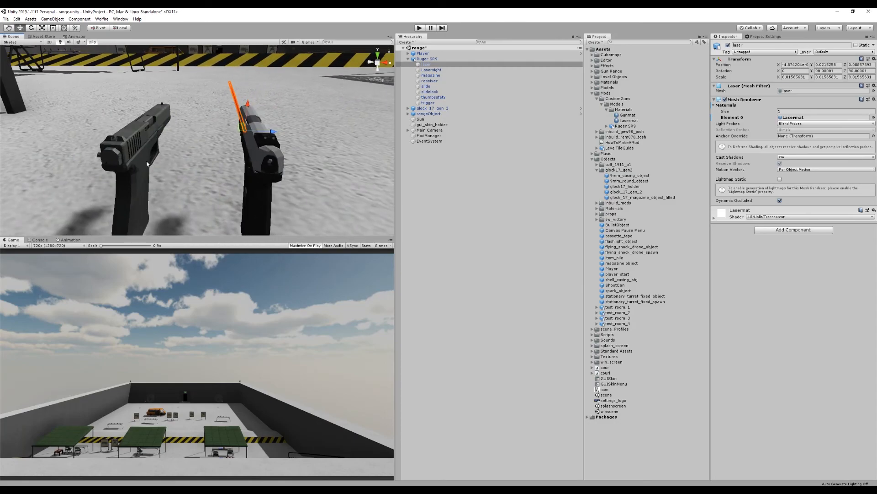
# Examine the glock_17_gen_2 root components and its slide, barrel, frame and magazine release parts.
pyautogui.click(129, 153)
pyautogui.click(129, 153)
pyautogui.keyDown('alt'); pyautogui.moveTo(130, 153); pyautogui.dragTo(296, 152); pyautogui.keyUp('alt')
pyautogui.press('f')
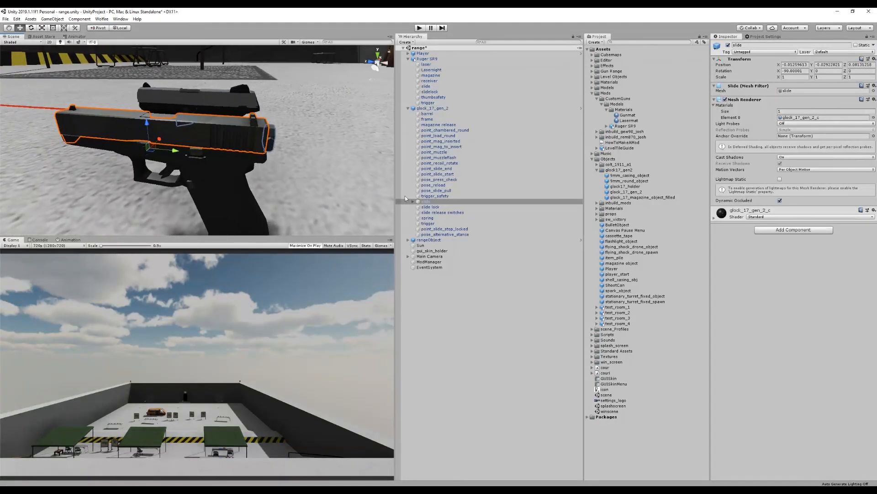
pyautogui.click(432, 109)
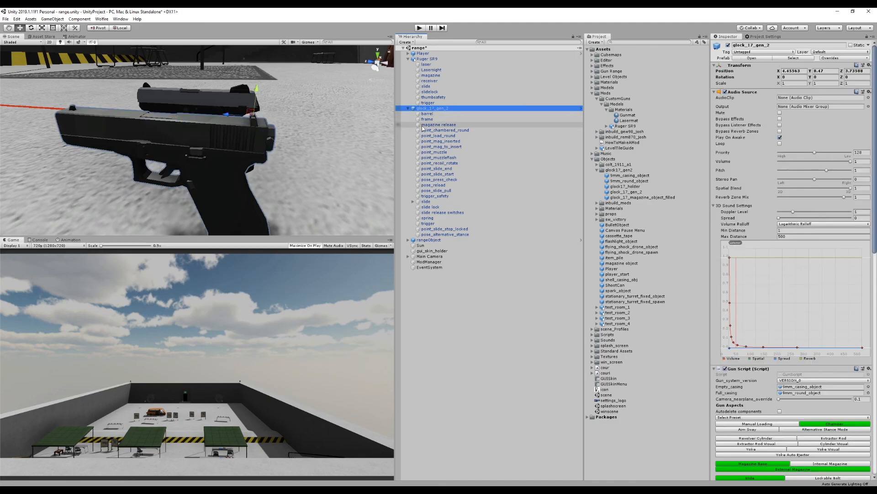
pyautogui.click(433, 115)
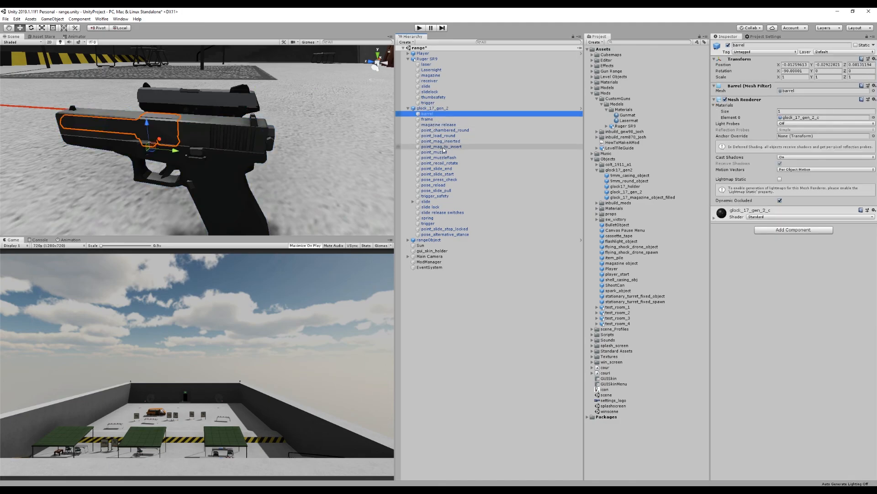
pyautogui.click(439, 120)
pyautogui.click(442, 125)
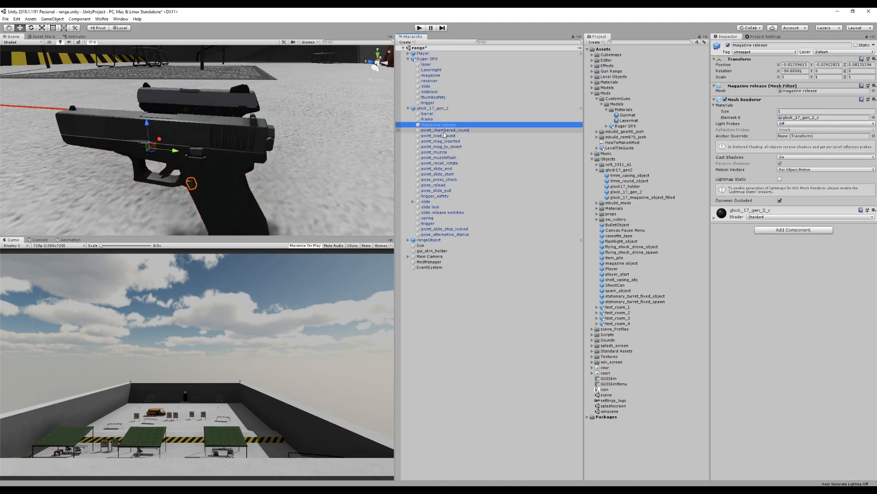
# Examine the glock_17_gen_2 child objects one by one, from point_chambered_round through the point, pose and part objects to pose_alternative_stance.
pyautogui.click(444, 131)
pyautogui.click(446, 136)
pyautogui.press('Down')
pyautogui.press('Down')
pyautogui.press('Down')
pyautogui.press('Down')
pyautogui.press('Down')
pyautogui.press('Down')
pyautogui.press('Down')
pyautogui.press('Down')
pyautogui.press('Down')
pyautogui.press('Down')
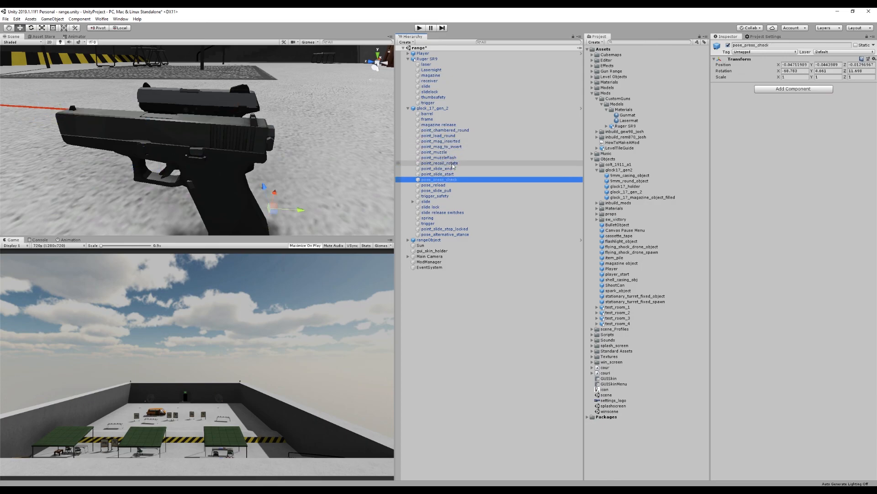
pyautogui.press('Down')
pyautogui.press('Down')
pyautogui.press('Down')
pyautogui.press('Down')
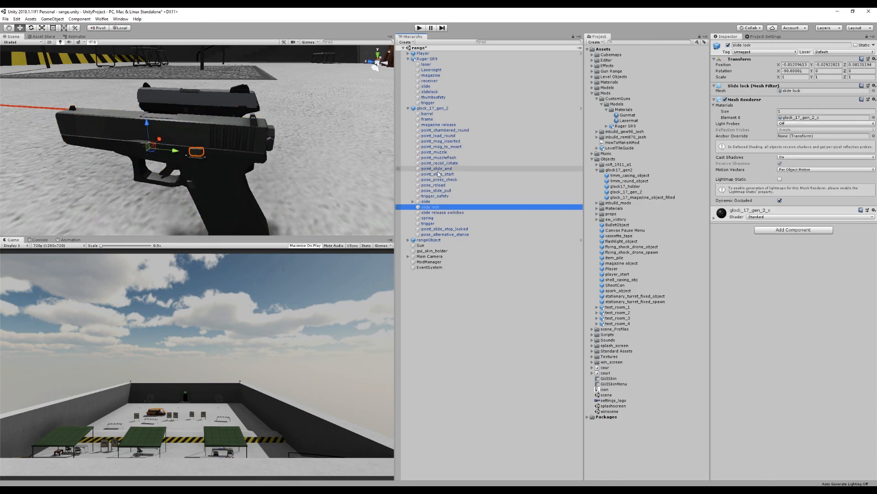
pyautogui.press('Down')
pyautogui.press('Down')
pyautogui.press('Down')
pyautogui.press('Down')
# Review the Glock's trigger, spring, slide release switches, slide lock and trigger_safety parts on the model.
pyautogui.press('Up')
pyautogui.press('Up')
pyautogui.press('Up')
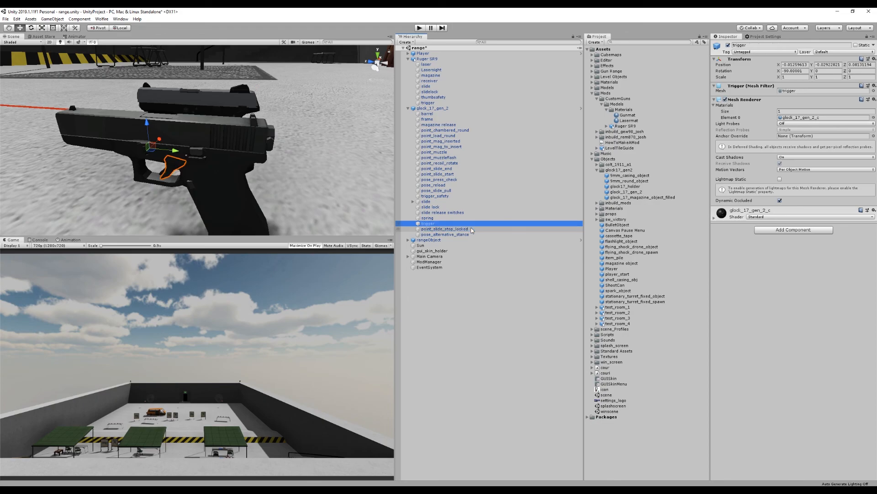
pyautogui.press('Up')
pyautogui.press('Up')
pyautogui.press('Up')
pyautogui.press('Up')
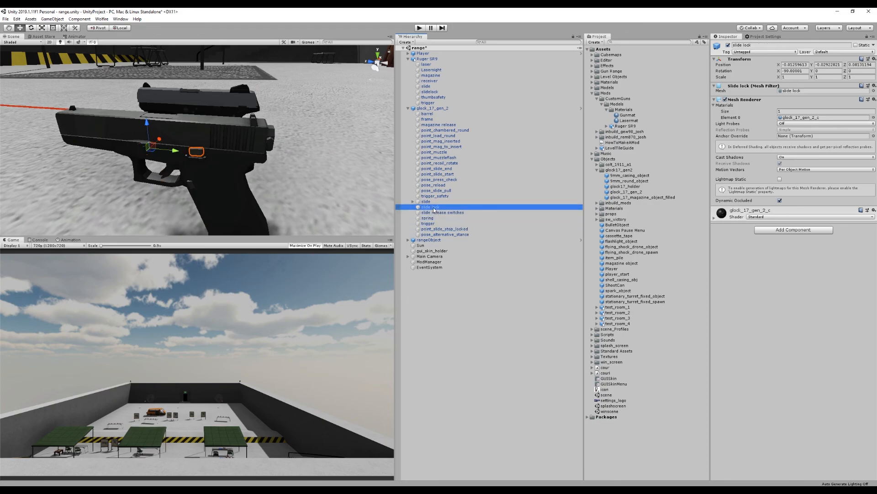
pyautogui.press('Down')
pyautogui.press('Down')
pyautogui.press('Down')
pyautogui.press('Up')
pyautogui.press('Down')
pyautogui.press('Up')
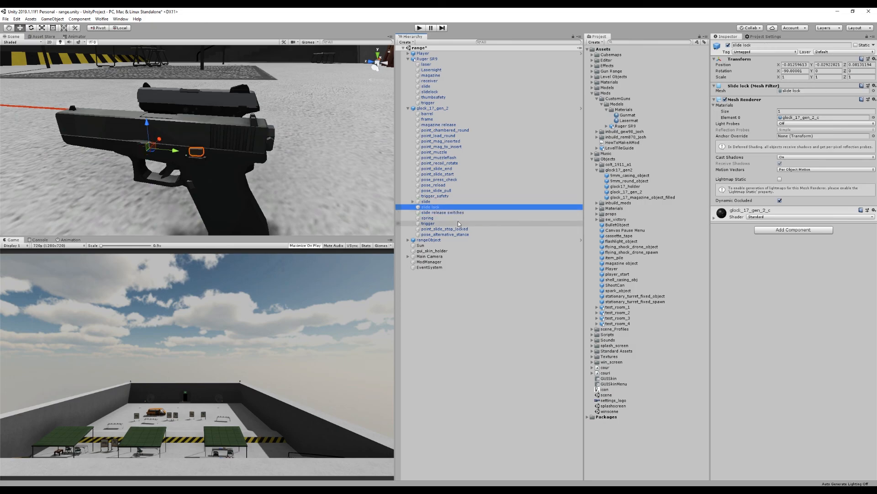
pyautogui.press('Up')
pyautogui.press('Up')
pyautogui.press('Down')
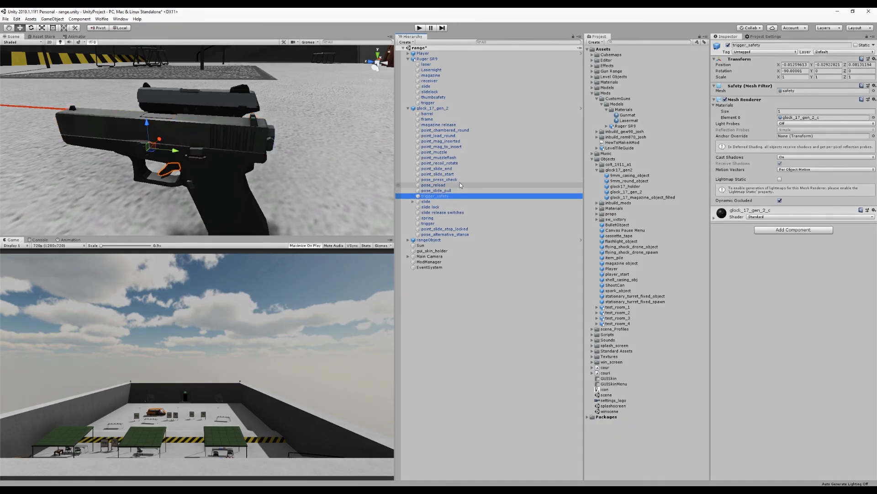
# Examine the Ruger SR9's slidelock, laser and Lasersight parts on the pistol beside the Glock.
pyautogui.click(432, 92)
pyautogui.keyDown('alt'); pyautogui.moveTo(342, 133); pyautogui.dragTo(345, 186); pyautogui.keyUp('alt')
pyautogui.click(456, 92)
pyautogui.click(429, 64)
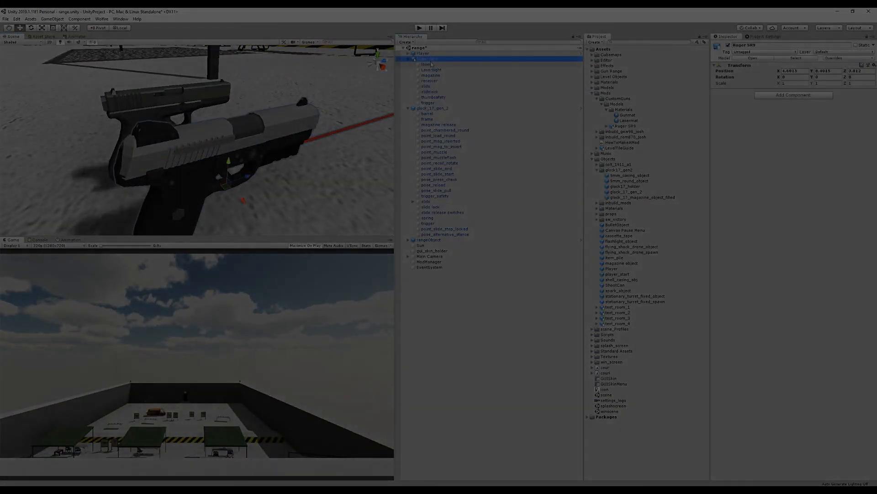
pyautogui.moveTo(434, 70); pyautogui.dragTo(436, 78)
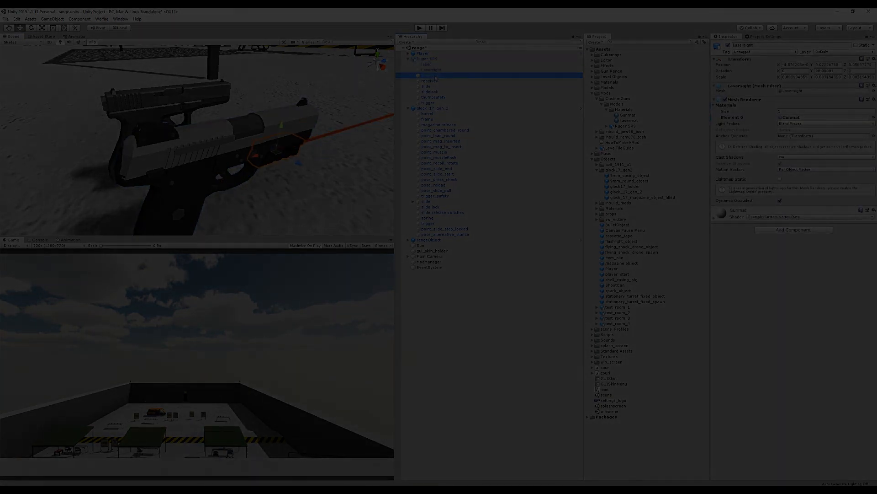